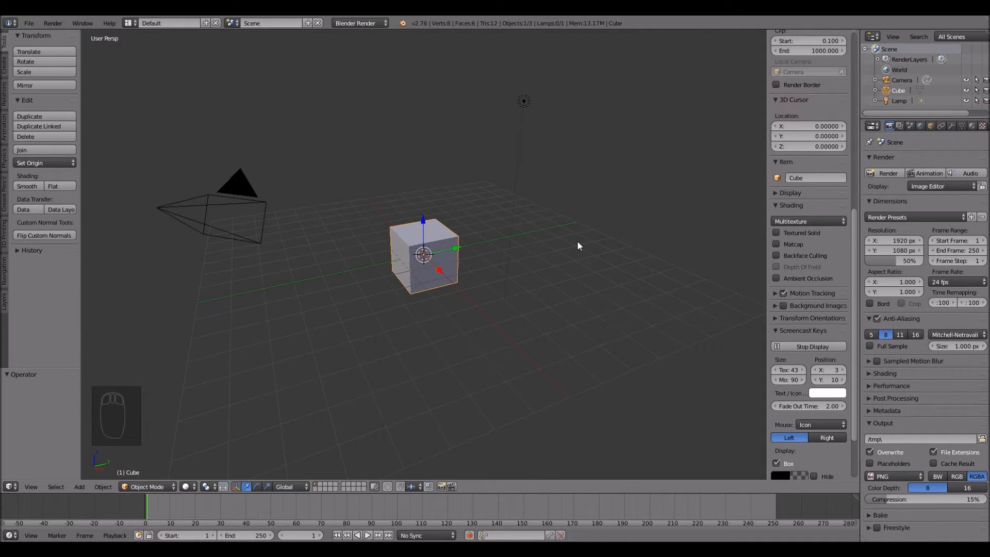
Step: Align the camera to the front view so that it faces the cube straight on
{"action": "key", "text": "KP_1"}
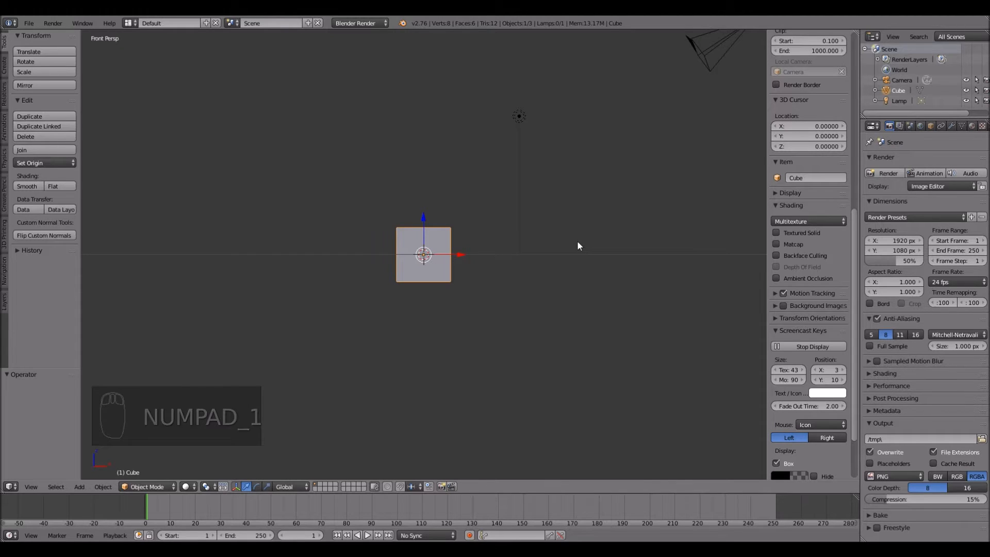
{"action": "key", "text": "ctrl+alt+KP_0"}
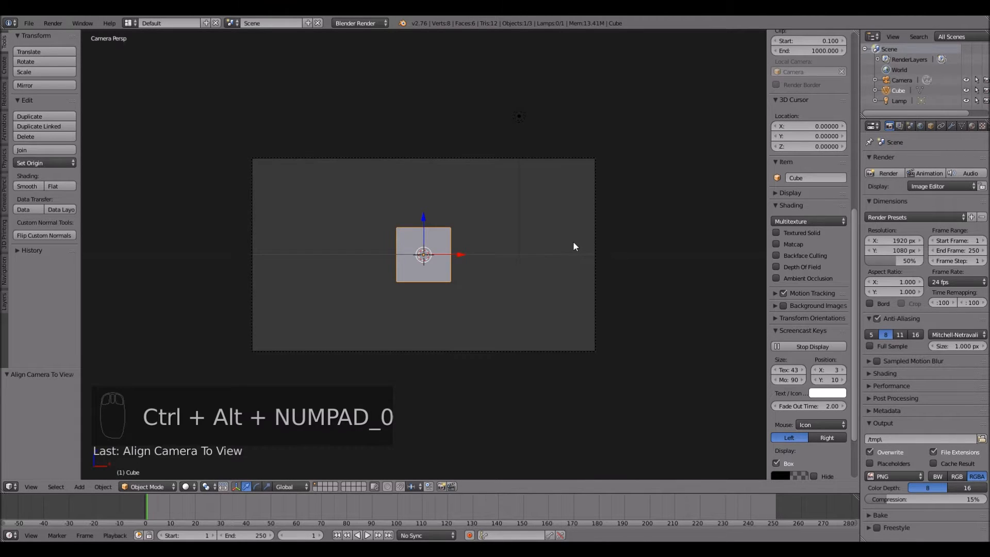
{"action": "scroll", "coordinate": [573, 240], "scroll_direction": "up", "scroll_amount": 3}
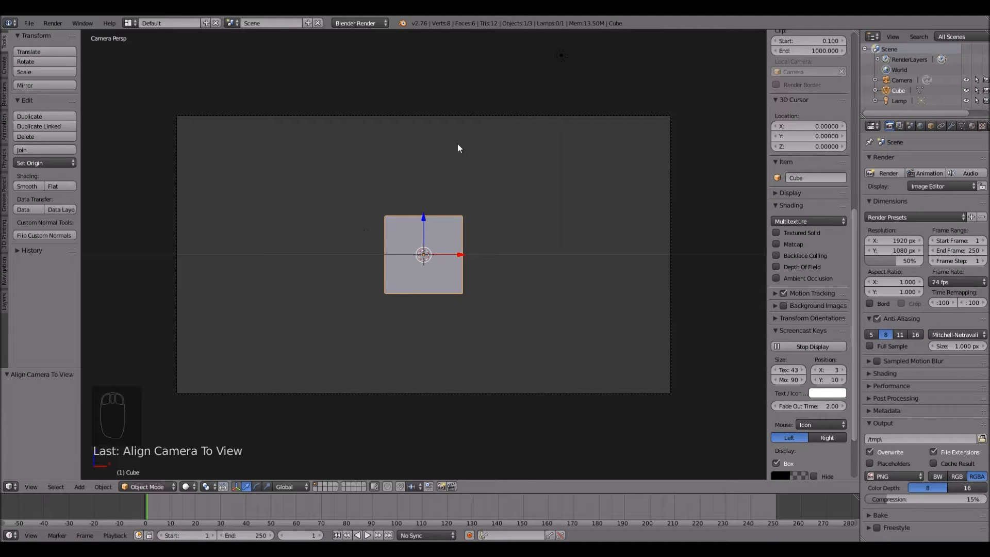
Step: Delete the default cube and add a text object at the scene origin
{"action": "key", "text": "x"}
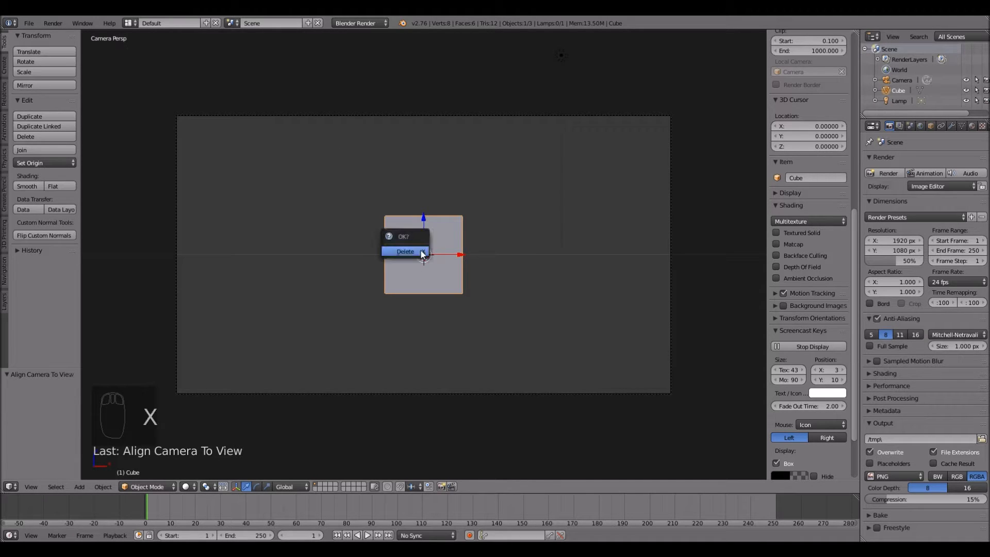
{"action": "left_click", "coordinate": [406, 251]}
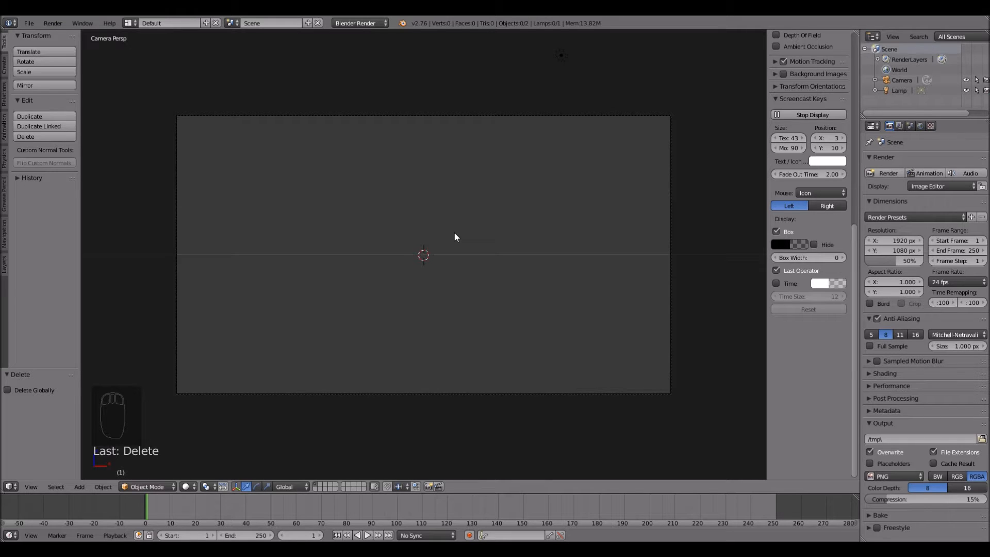
{"action": "key", "text": "shift+a"}
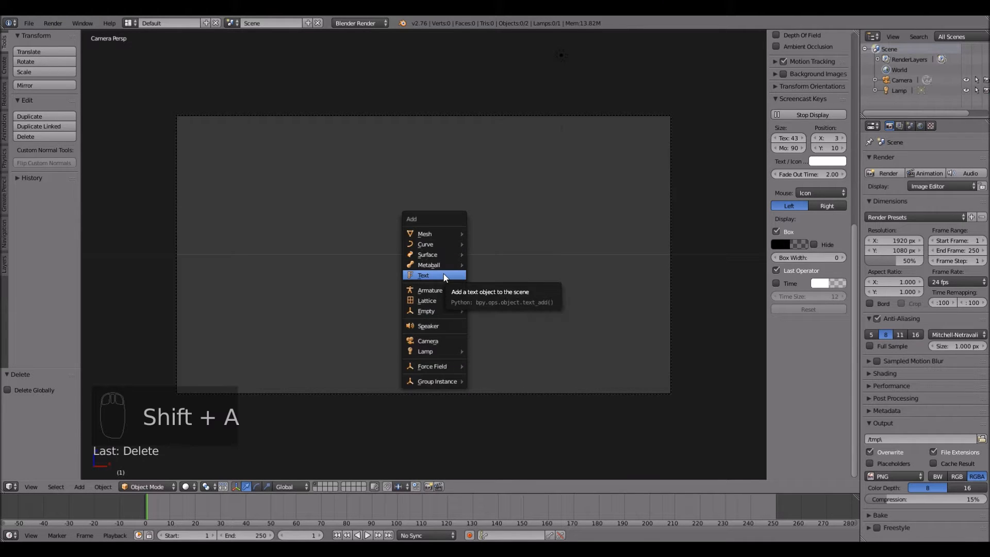
{"action": "left_click", "coordinate": [5, 69]}
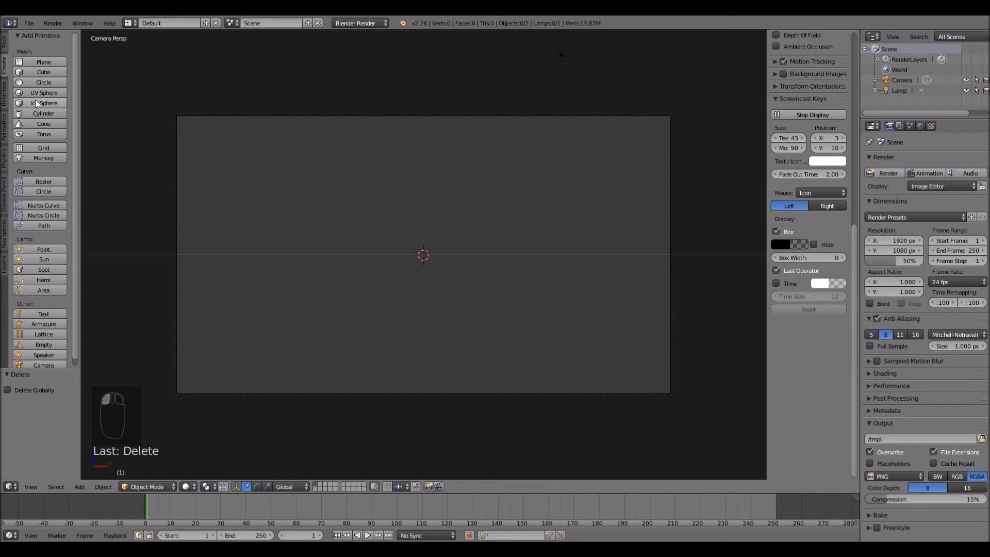
{"action": "left_click", "coordinate": [42, 313]}
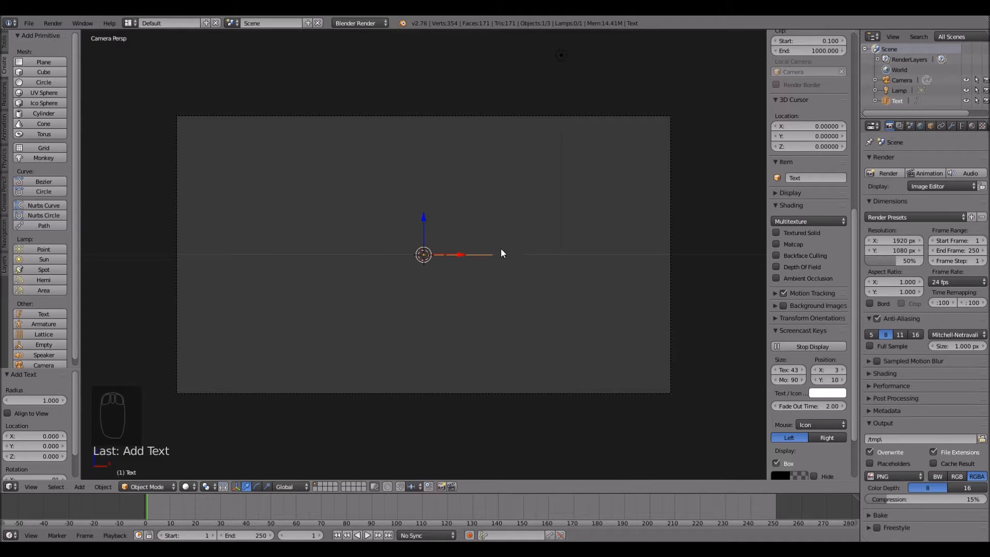
{"action": "key", "text": "r"}
{"action": "key", "text": "x"}
{"action": "key", "text": "x"}
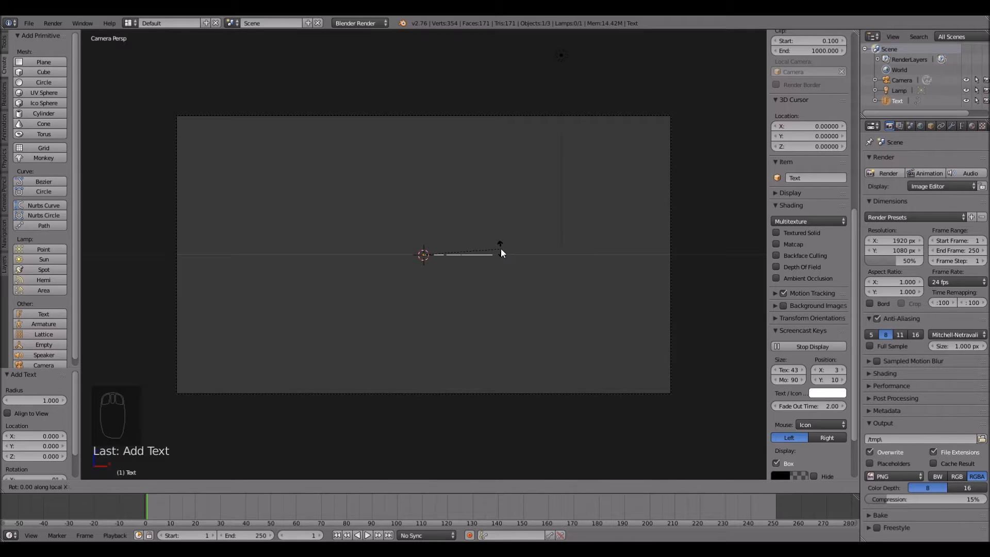
{"action": "right_click", "coordinate": [500, 249]}
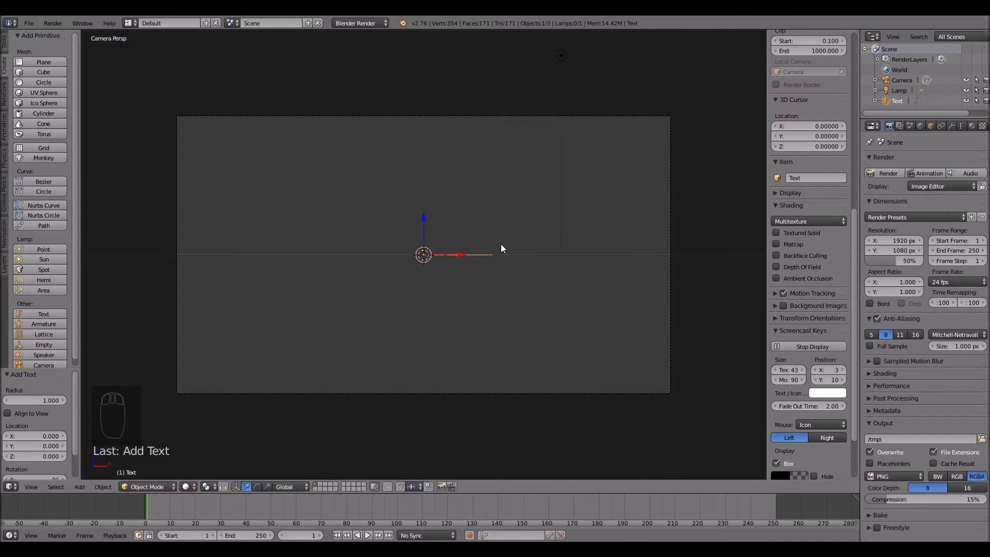
Step: Set the text object's X rotation to 90° so that it stands upright facing the camera
{"action": "left_click", "coordinate": [931, 126]}
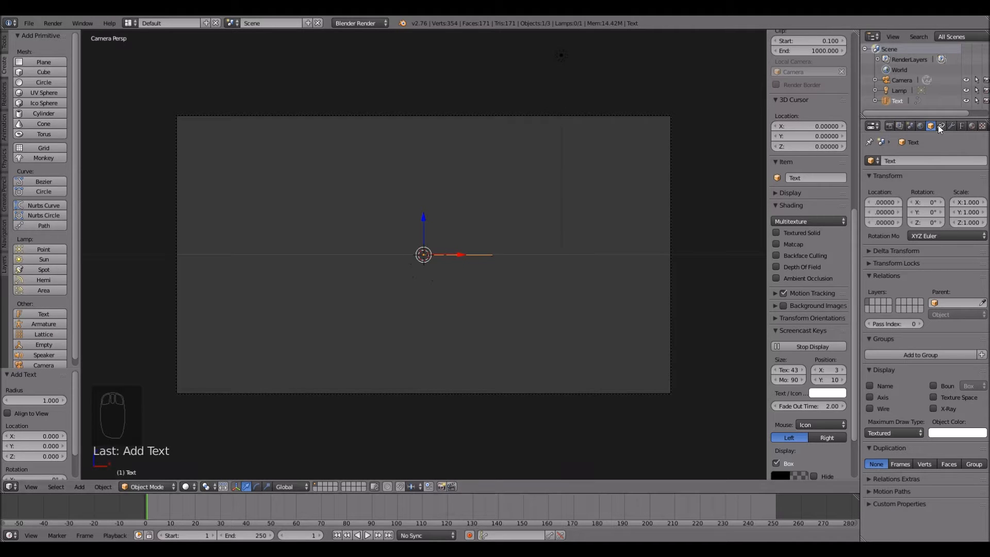
{"action": "key", "text": "n"}
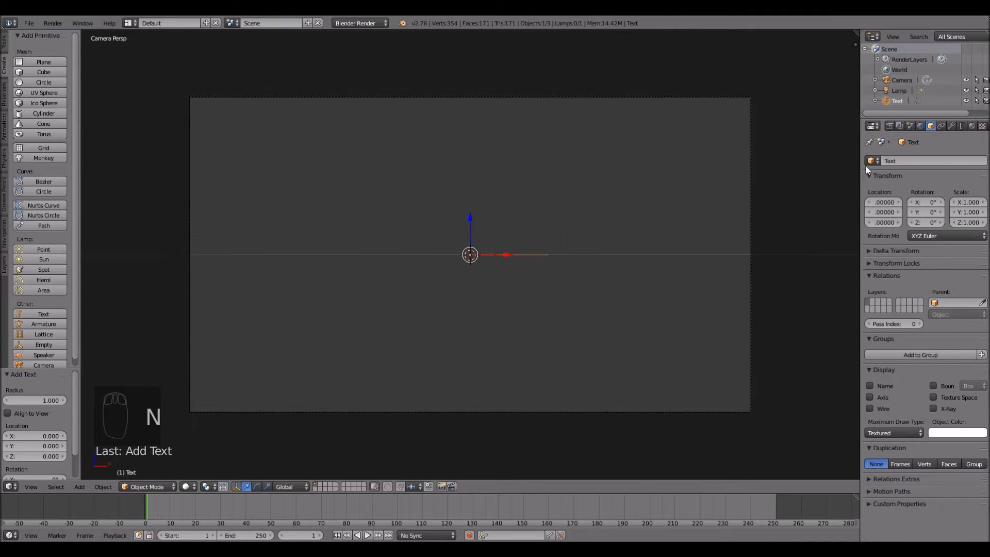
{"action": "left_click_drag", "start_coordinate": [858, 166], "coordinate": [700, 164]}
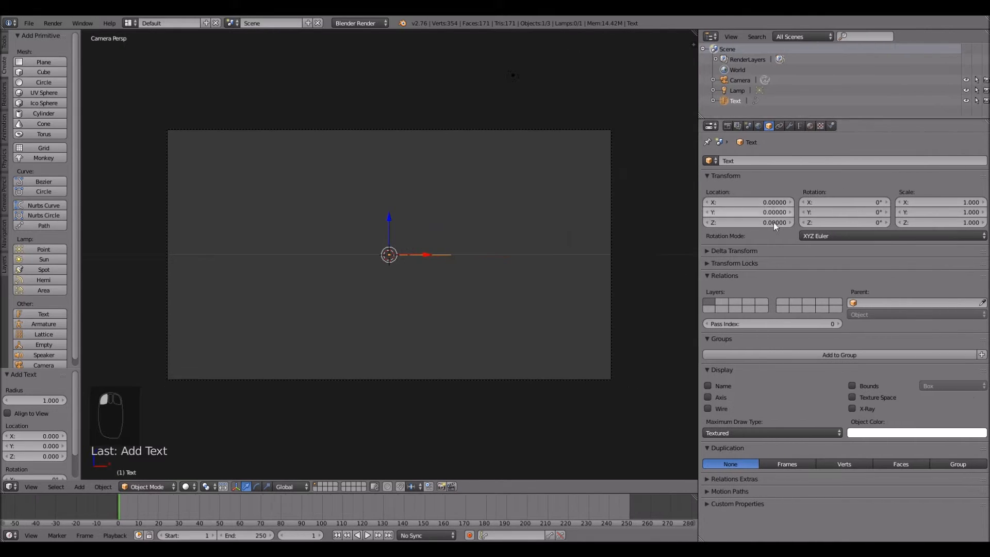
{"action": "left_click", "coordinate": [843, 207]}
{"action": "type", "text": "90"}
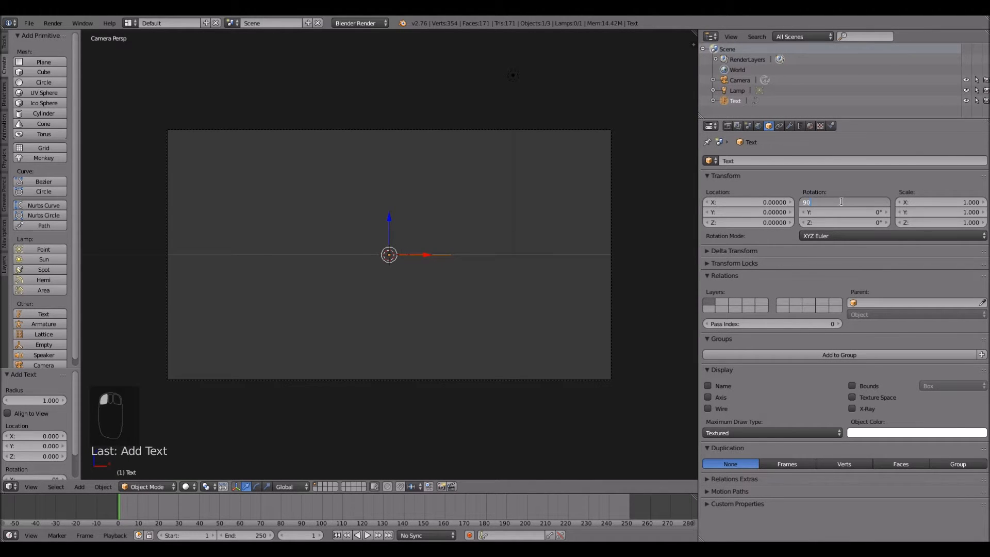
{"action": "key", "text": "Return"}
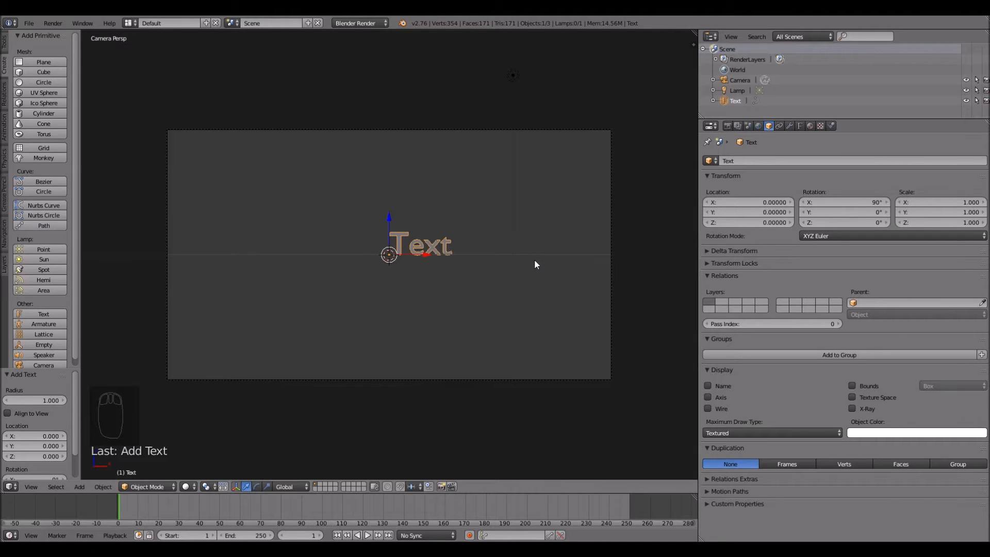
Step: Replace the text object's default wording with EXAMPLE and return to Object Mode
{"action": "key", "text": "Tab"}
{"action": "key", "text": "BackSpace"}
{"action": "key", "text": "BackSpace"}
{"action": "key", "text": "BackSpace"}
{"action": "key", "text": "BackSpace"}
{"action": "key", "text": "BackSpace"}
{"action": "key", "text": "BackSpace"}
{"action": "key", "text": "BackSpace"}
{"action": "key", "text": "BackSpace"}
{"action": "key", "text": "BackSpace"}
{"action": "key", "text": "BackSpace"}
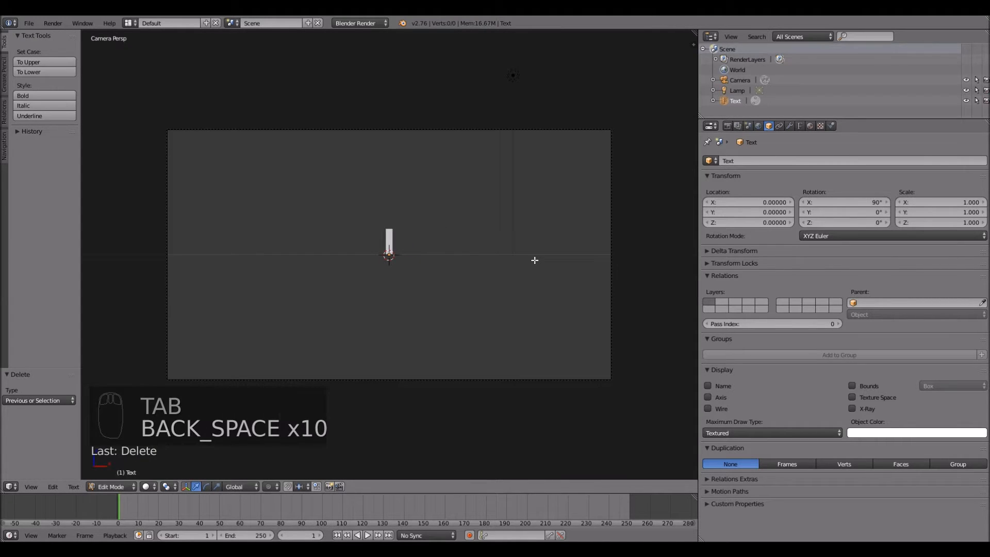
{"action": "type", "text": "EXAMPLE"}
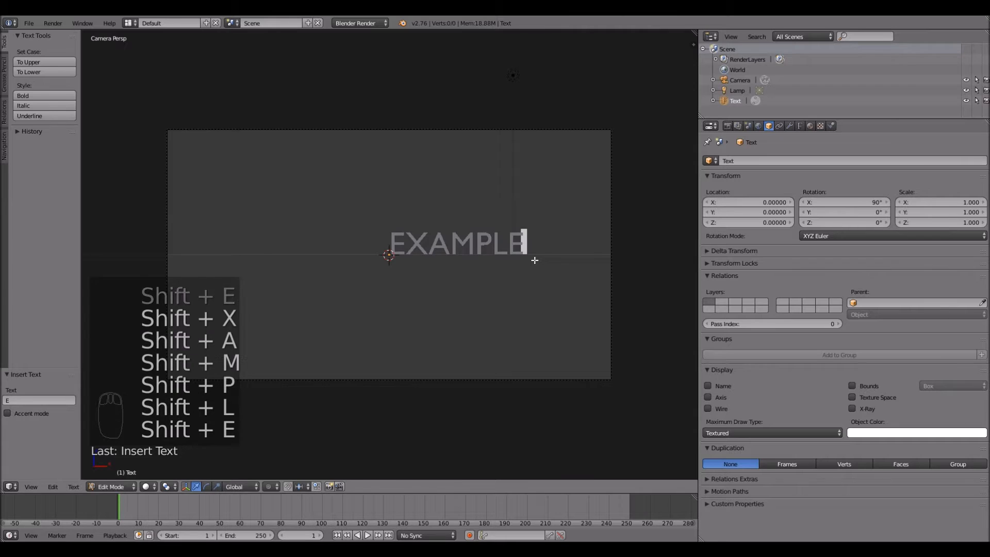
{"action": "key", "text": "Tab"}
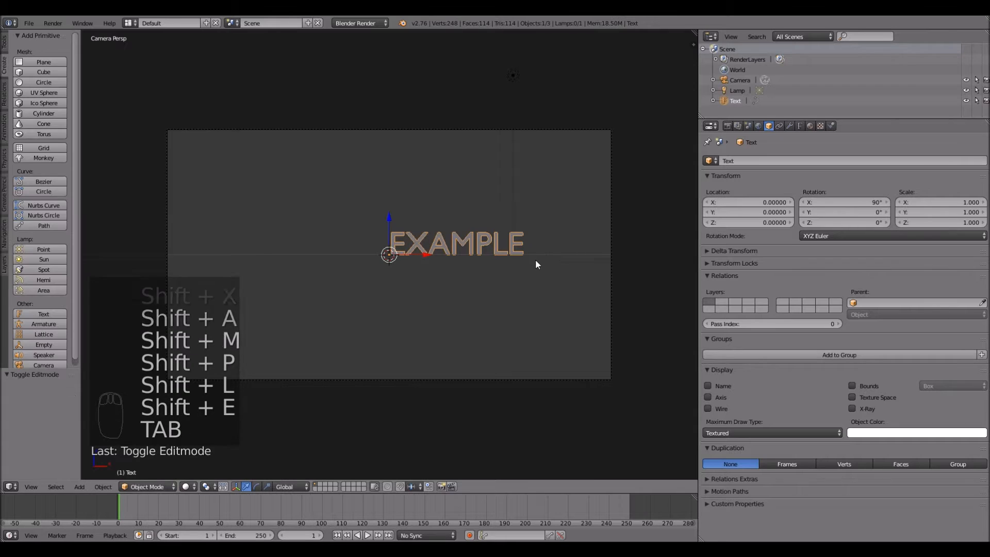
Step: Load MagmawaveCaps-Bold from the Intro tutorial Files folder on the Desktop as the text's regular font
{"action": "left_click", "coordinate": [801, 125]}
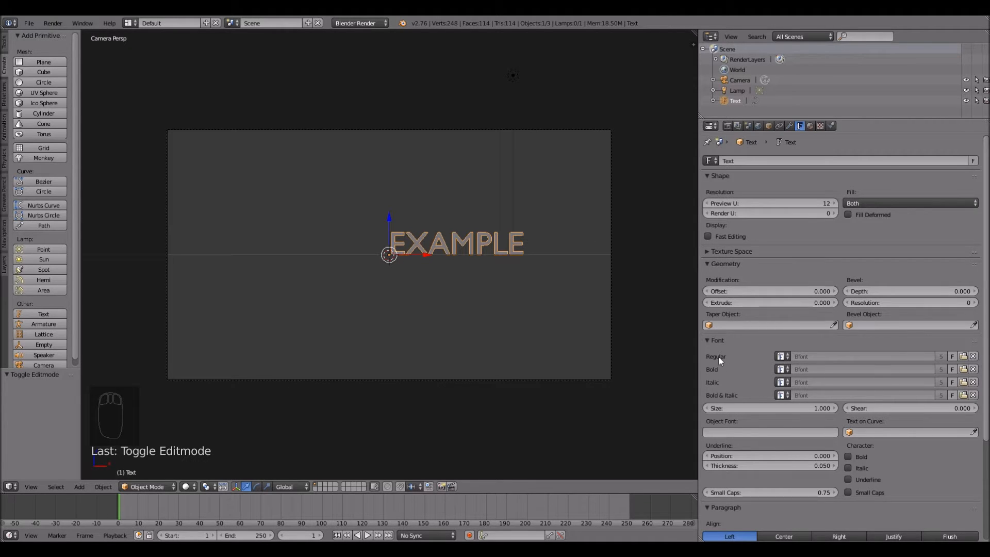
{"action": "left_click", "coordinate": [964, 357]}
{"action": "left_click", "coordinate": [25, 132]}
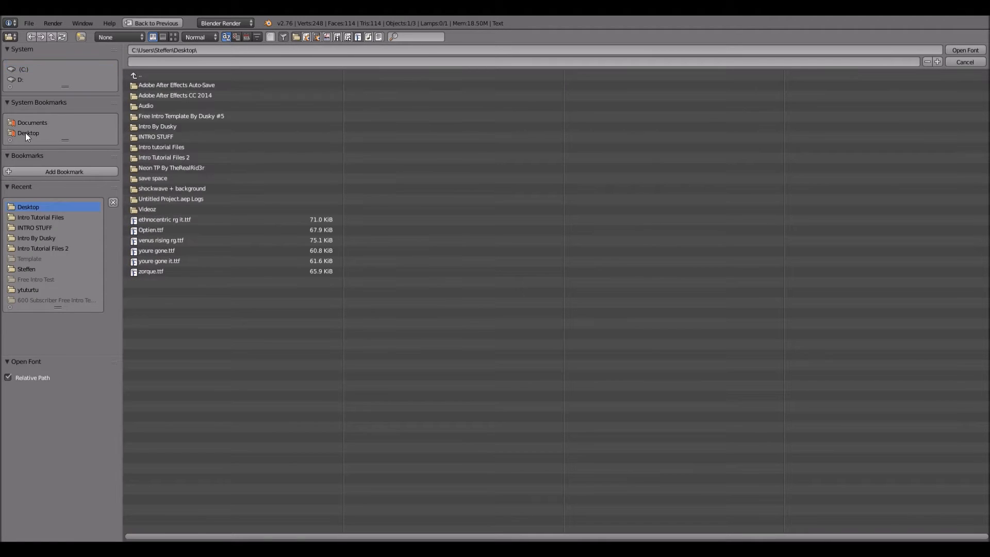
{"action": "left_click", "coordinate": [194, 147]}
{"action": "double_click", "coordinate": [176, 86]}
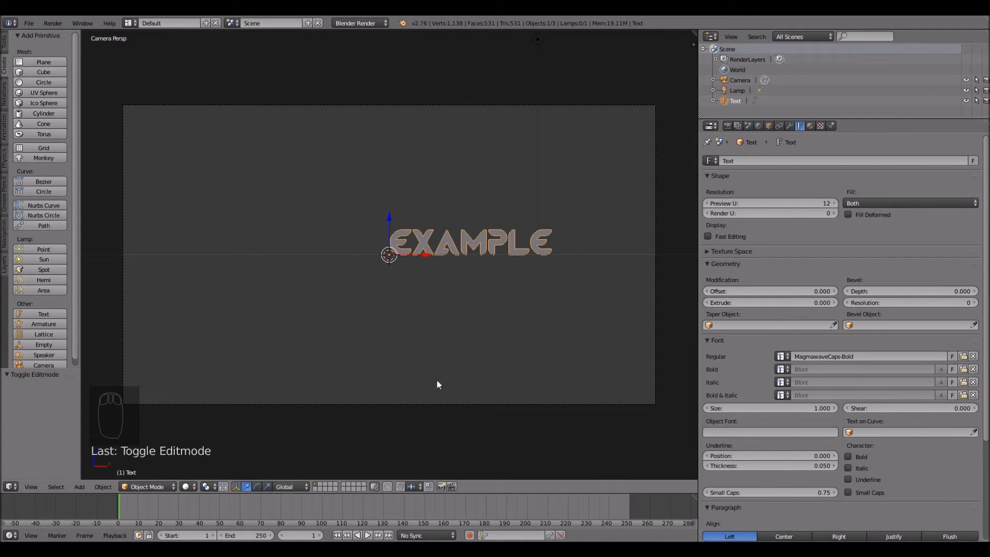
Step: Set the paragraph alignment of the EXAMPLE text to Center
{"action": "scroll", "coordinate": [860, 304], "scroll_direction": "down", "scroll_amount": 1}
{"action": "scroll", "coordinate": [860, 304], "scroll_direction": "down", "scroll_amount": 5}
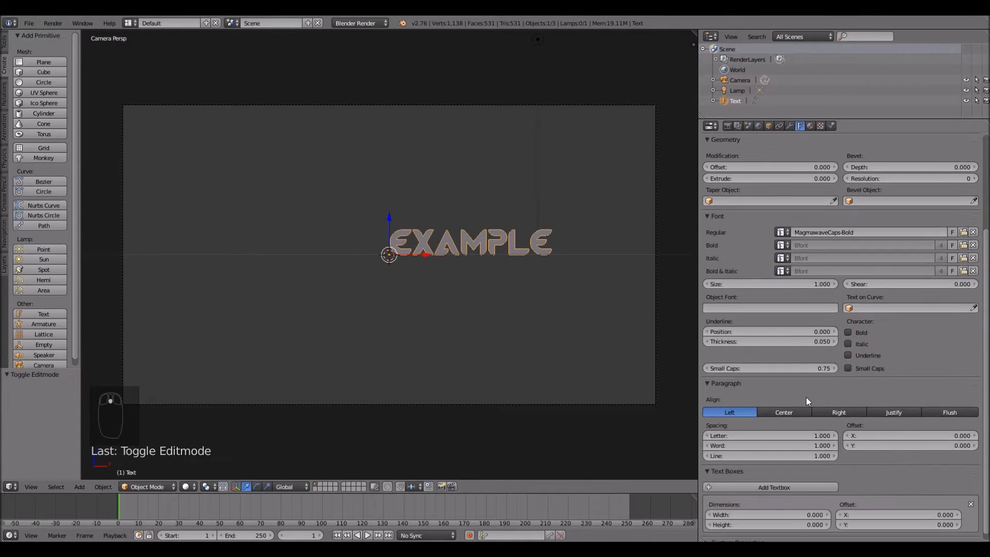
{"action": "left_click", "coordinate": [777, 411]}
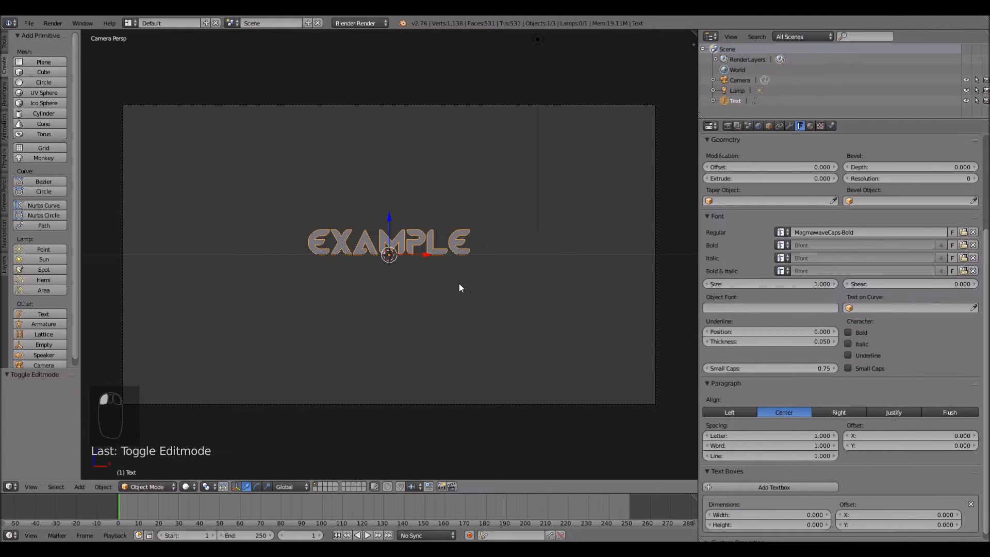
Step: Set the text object's origin to its geometry
{"action": "left_click", "coordinate": [4, 44]}
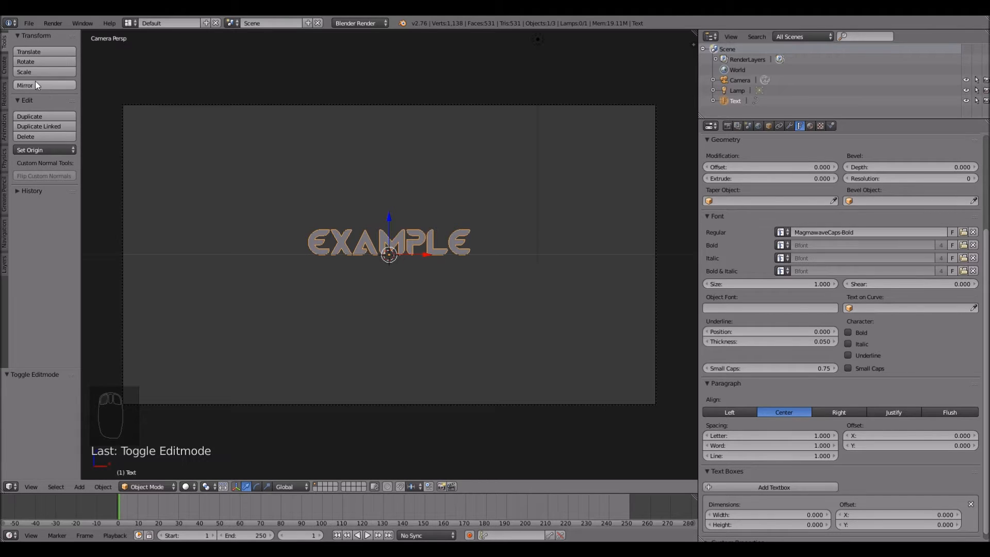
{"action": "left_click", "coordinate": [37, 149]}
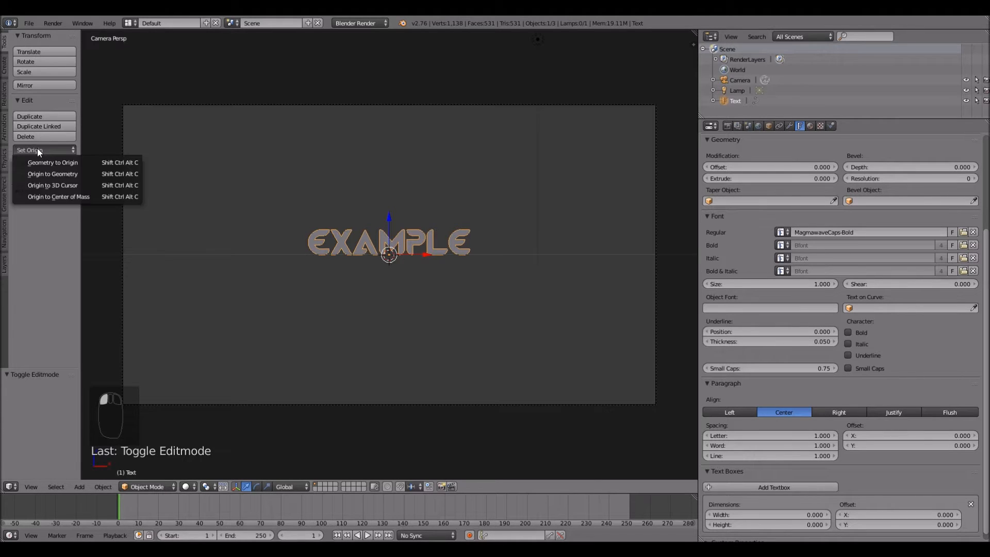
{"action": "left_click", "coordinate": [54, 174]}
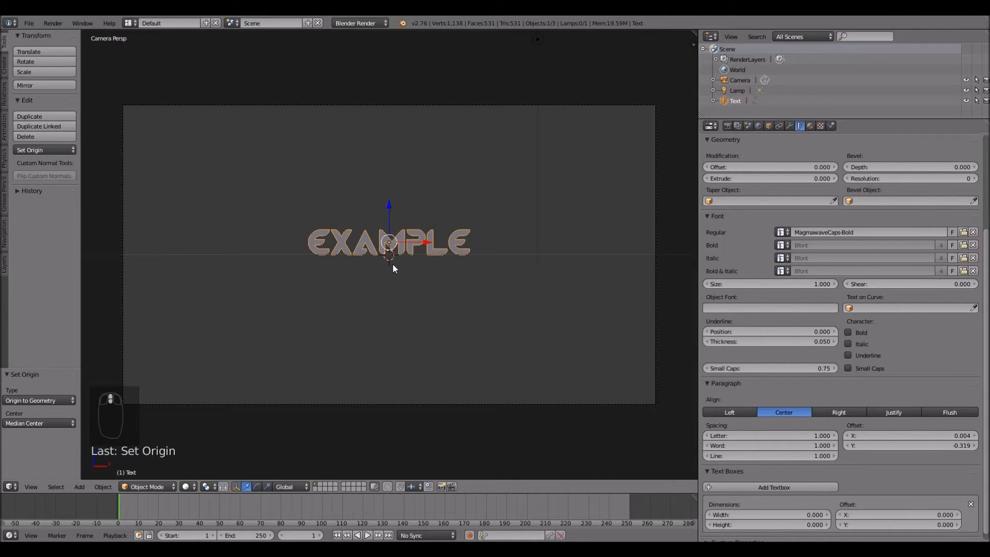
Step: Set the text object's X and Z location to 0 to center it in the camera frame
{"action": "left_click", "coordinate": [769, 126]}
{"action": "left_click", "coordinate": [753, 202]}
{"action": "type", "text": "0"}
{"action": "key", "text": "Return"}
{"action": "left_click", "coordinate": [755, 222]}
{"action": "type", "text": "0"}
{"action": "key", "text": "Return"}
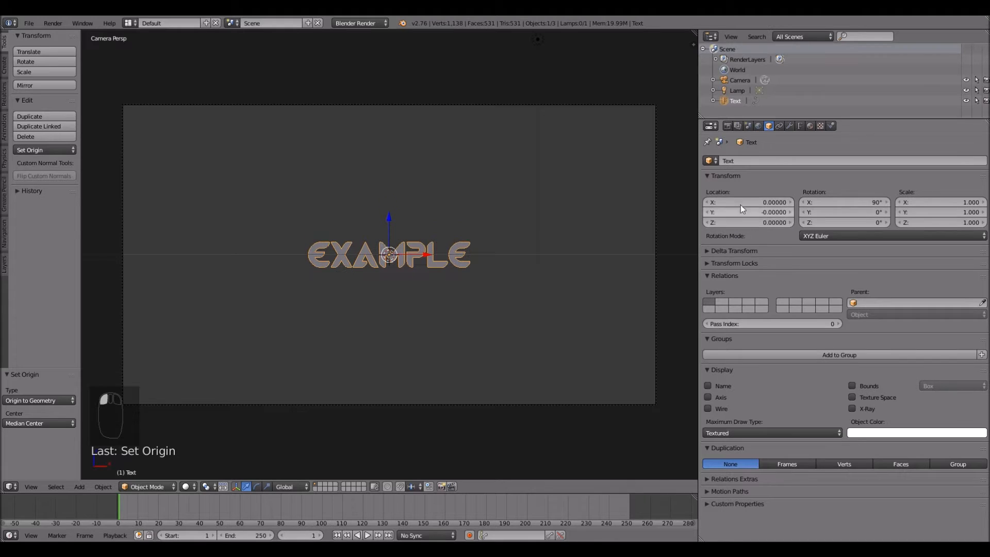
Step: Scale the EXAMPLE text up uniformly to about 1.98
{"action": "scroll", "coordinate": [497, 266], "scroll_direction": "up", "scroll_amount": 1}
{"action": "scroll", "coordinate": [497, 262], "scroll_direction": "down", "scroll_amount": 1}
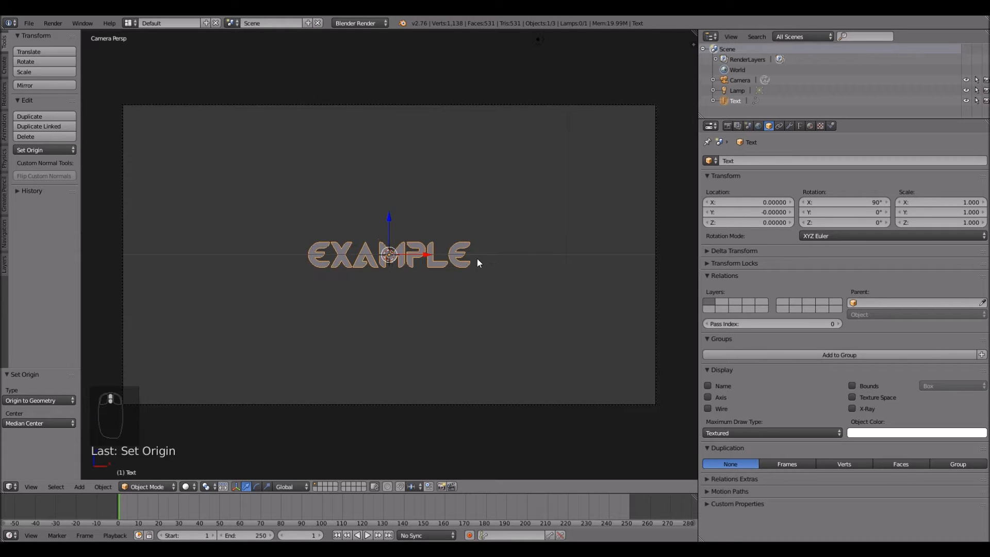
{"action": "key", "text": "s"}
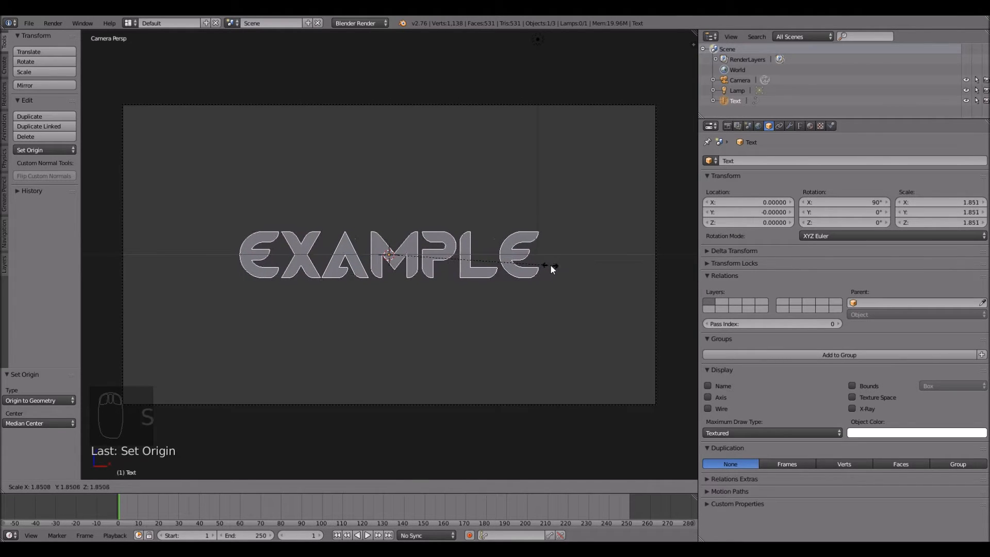
{"action": "left_click", "coordinate": [562, 265]}
Step: Give the EXAMPLE text depth by setting its Extrude value to 0.12
{"action": "scroll", "coordinate": [562, 262], "scroll_direction": "up", "scroll_amount": 1}
{"action": "scroll", "coordinate": [562, 262], "scroll_direction": "down", "scroll_amount": 3}
{"action": "middle_click_drag", "start_coordinate": [562, 262], "coordinate": [537, 272]}
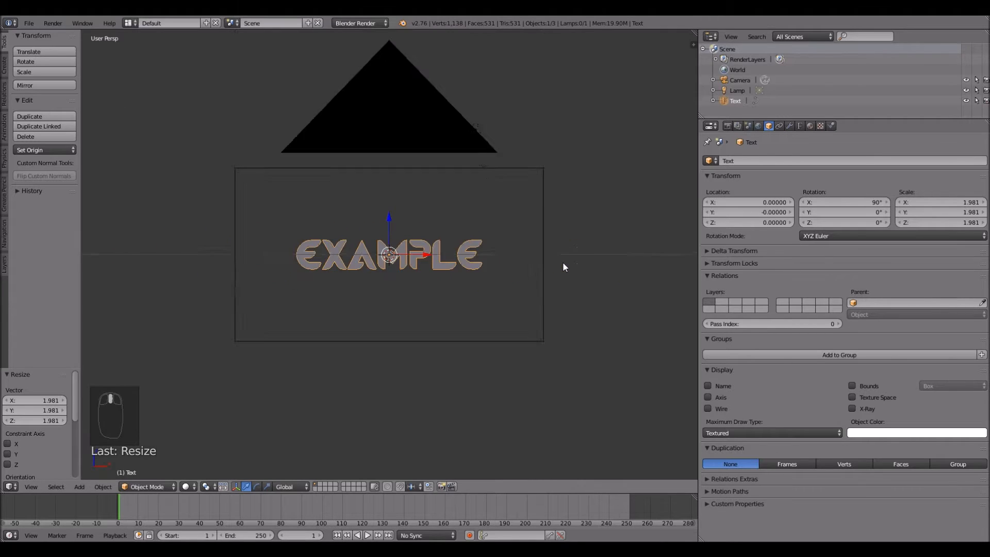
{"action": "scroll", "coordinate": [511, 288], "scroll_direction": "up", "scroll_amount": 2}
{"action": "scroll", "coordinate": [523, 297], "scroll_direction": "down", "scroll_amount": 3}
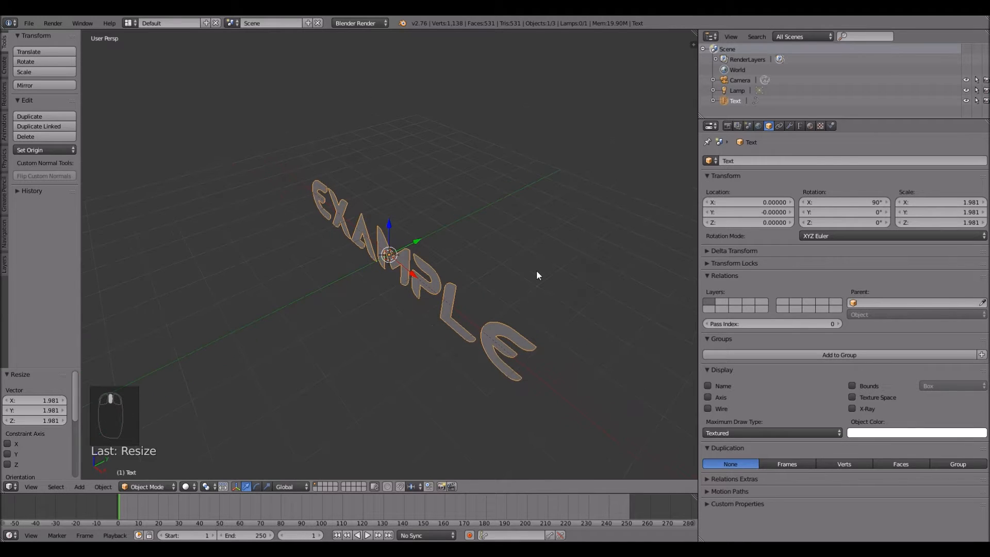
{"action": "left_click", "coordinate": [801, 126]}
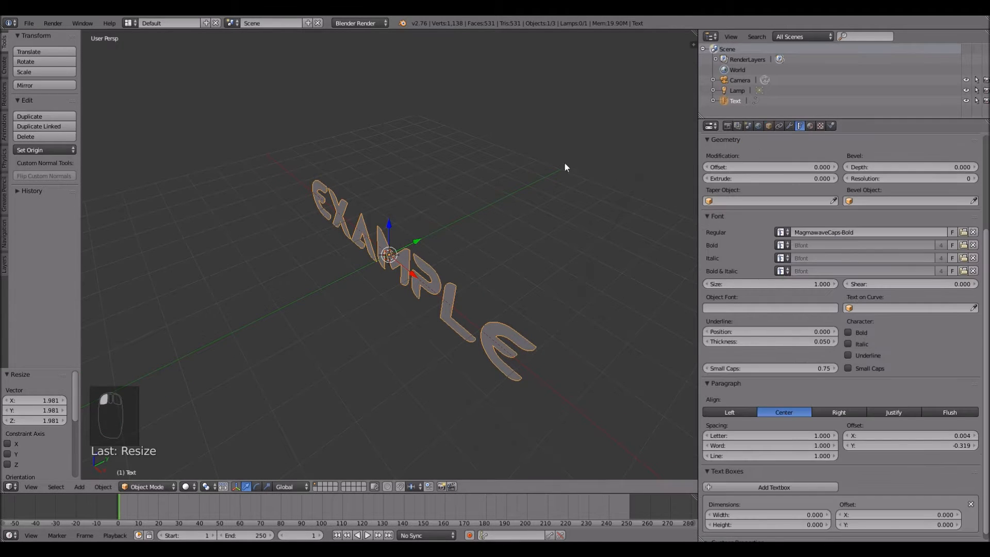
{"action": "middle_click_drag", "start_coordinate": [570, 248], "coordinate": [526, 294]}
{"action": "scroll", "coordinate": [819, 258], "scroll_direction": "up", "scroll_amount": 6}
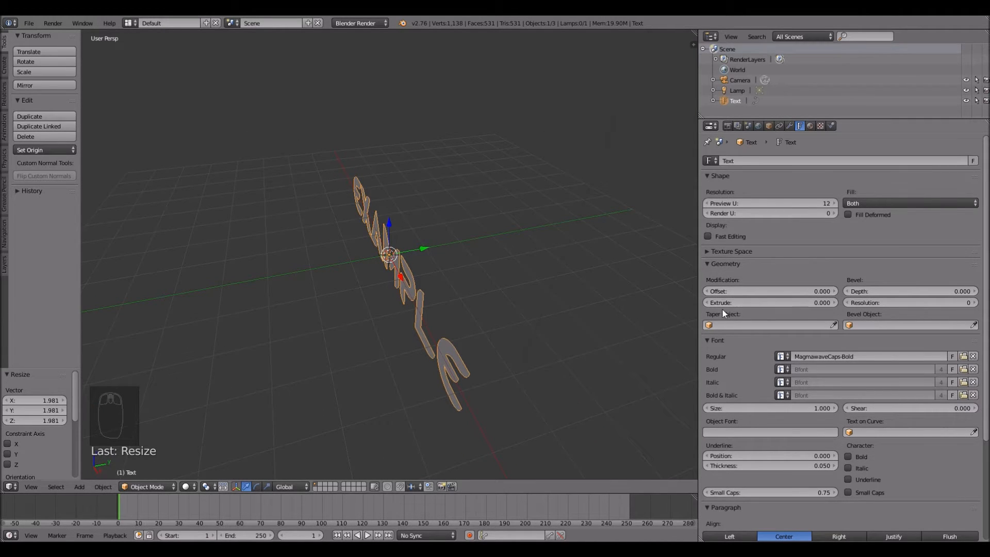
{"action": "left_click", "coordinate": [734, 302]}
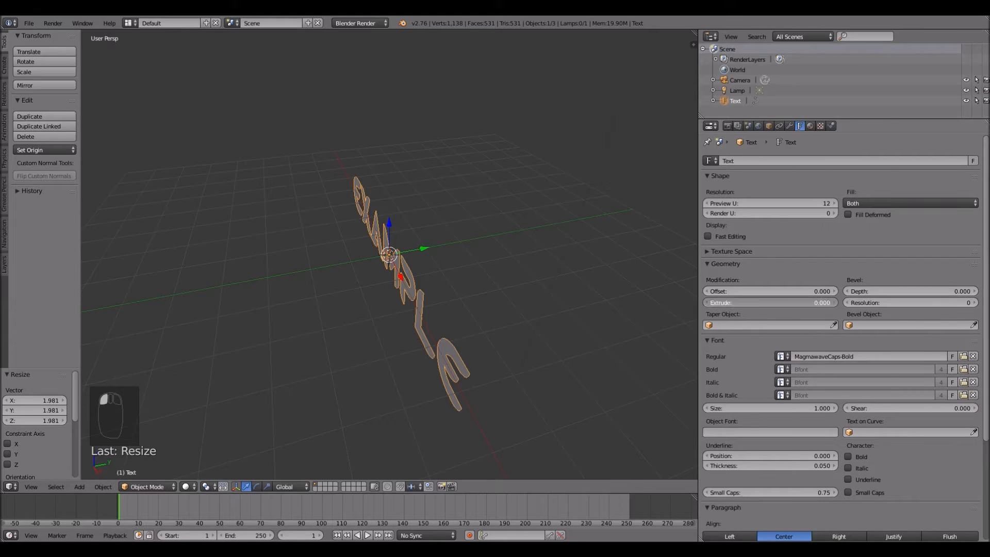
{"action": "type", "text": "0.12"}
{"action": "key", "text": "Return"}
{"action": "middle_click_drag", "start_coordinate": [515, 308], "coordinate": [477, 261]}
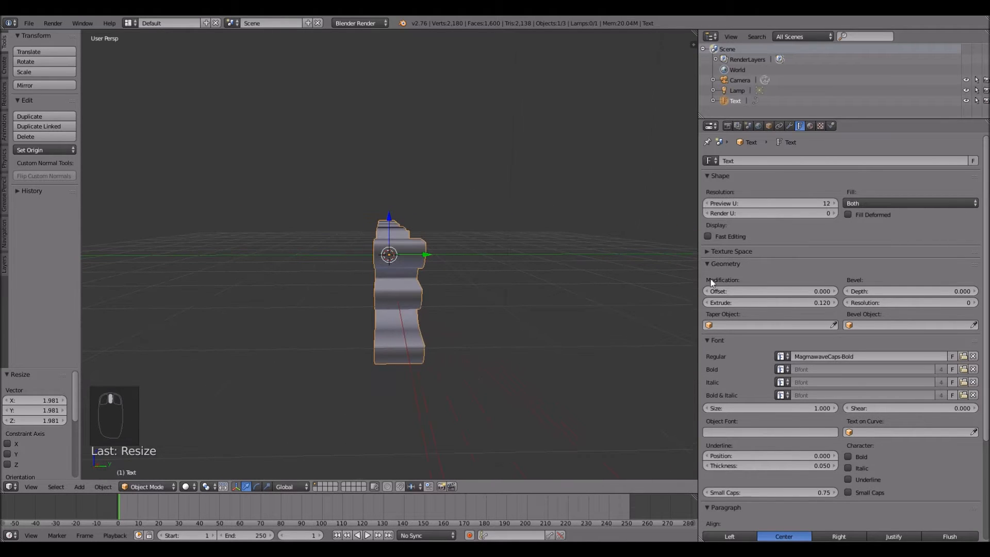
Step: Bevel the EXAMPLE text with a bevel depth of 0.01 and a bevel resolution of 4
{"action": "left_click", "coordinate": [960, 292]}
{"action": "type", "text": "0.01"}
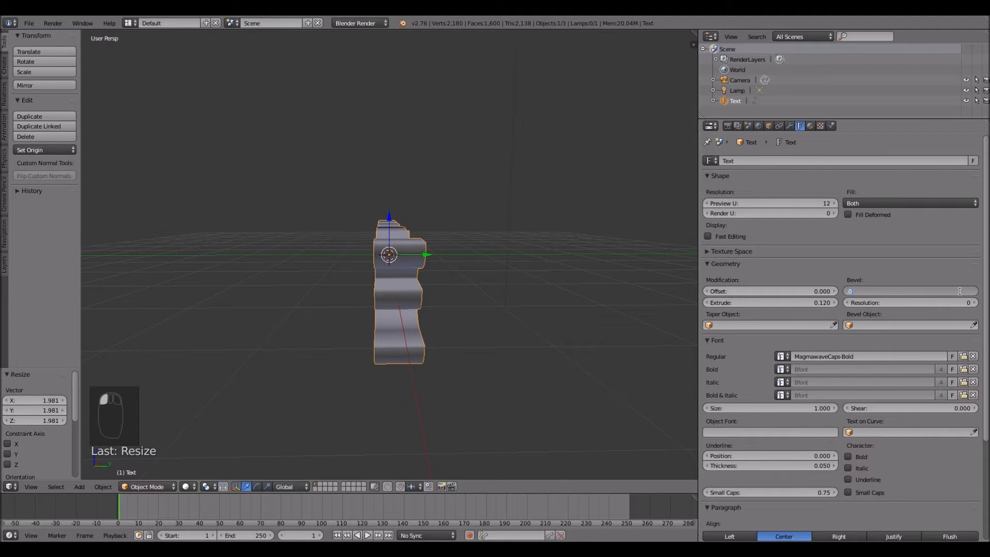
{"action": "key", "text": "Return"}
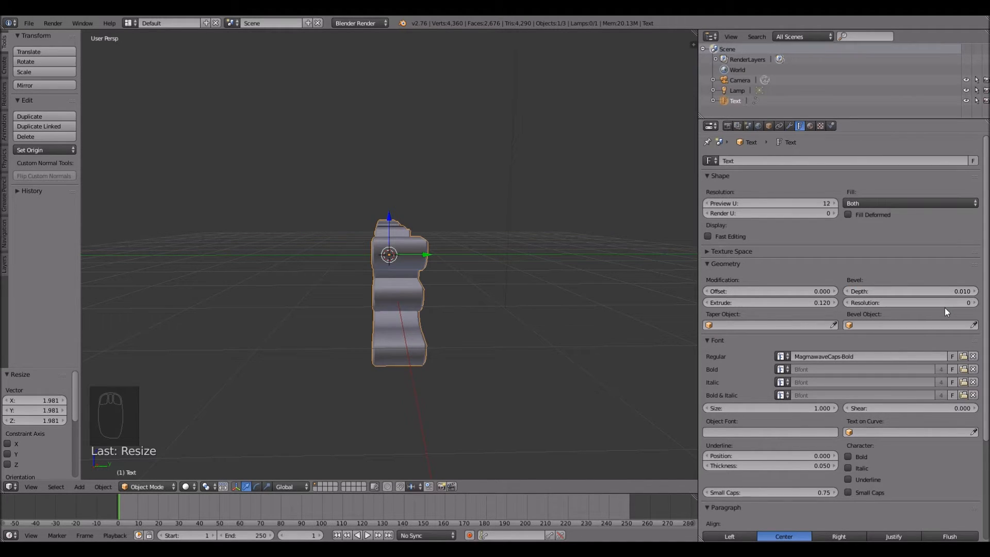
{"action": "left_click", "coordinate": [947, 304]}
{"action": "type", "text": "4"}
{"action": "key", "text": "Return"}
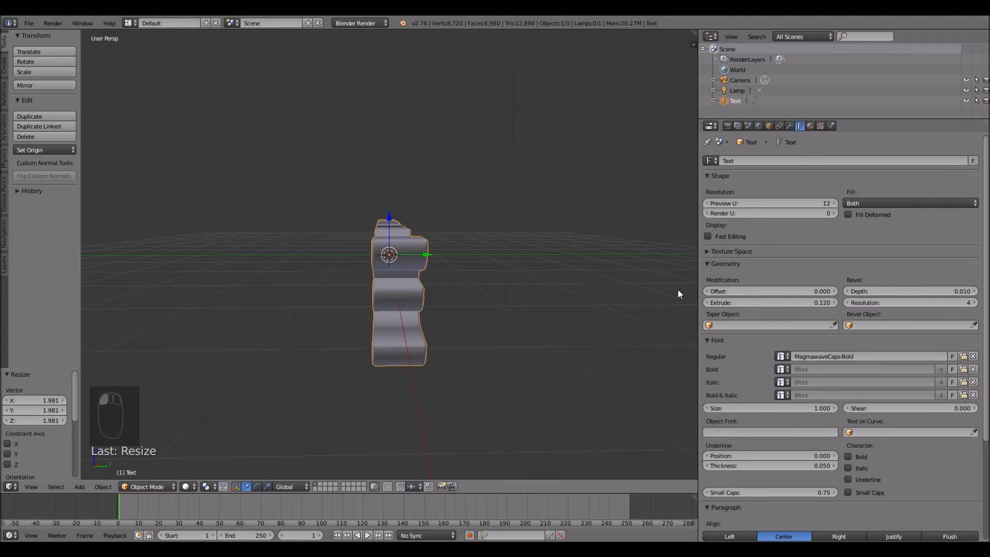
Step: Duplicate the EXAMPLE text in place, keeping the copy at the original's position
{"action": "middle_click_drag", "start_coordinate": [678, 288], "coordinate": [654, 305]}
{"action": "middle_click_drag", "start_coordinate": [562, 293], "coordinate": [540, 295]}
{"action": "key", "text": "shift+d"}
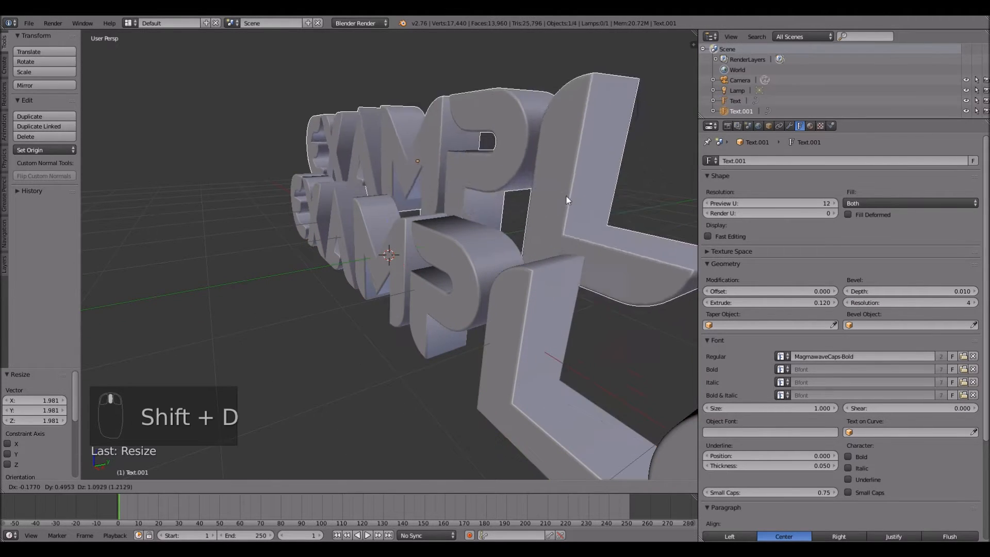
{"action": "right_click", "coordinate": [374, 203]}
{"action": "middle_click_drag", "start_coordinate": [500, 202], "coordinate": [604, 225]}
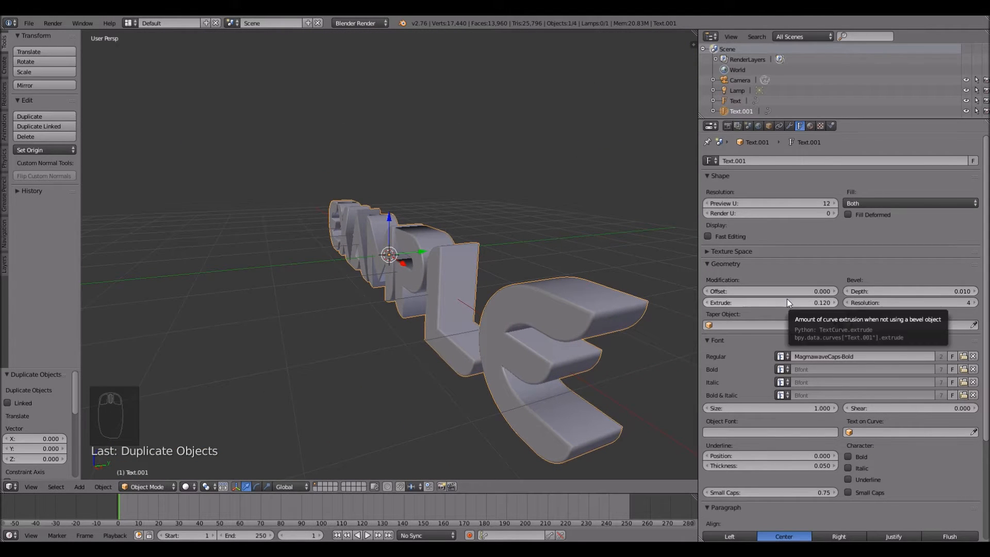
Step: Set the duplicated text's bevel depth to 0.005 and its Extrude value to 0.14
{"action": "left_click", "coordinate": [934, 293]}
{"action": "type", "text": "0.005"}
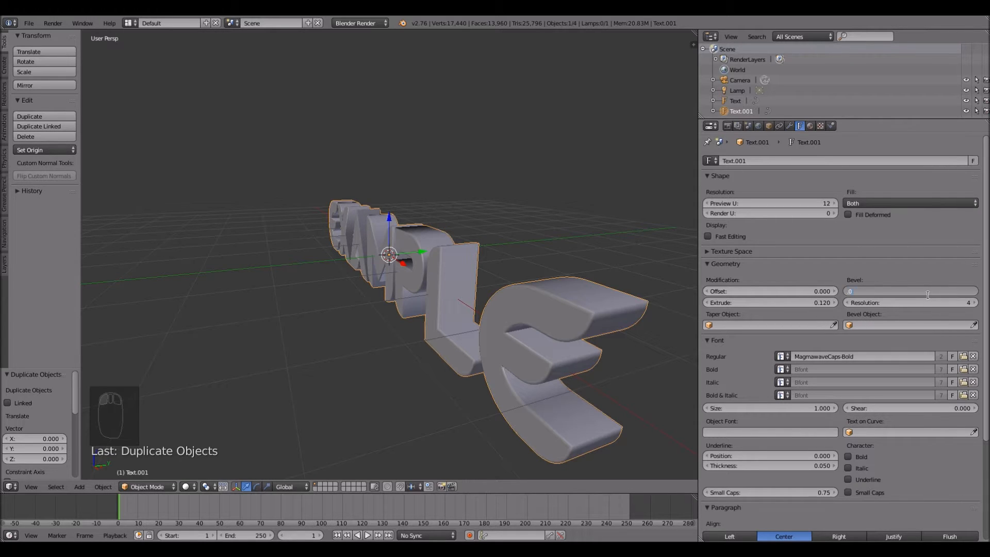
{"action": "key", "text": "Return"}
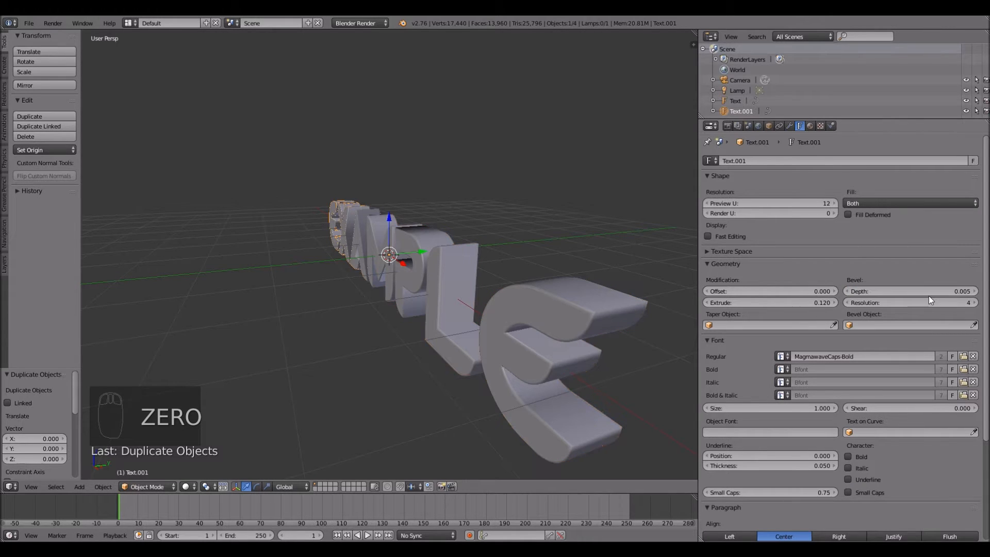
{"action": "left_click", "coordinate": [763, 300]}
{"action": "type", "text": "0.14"}
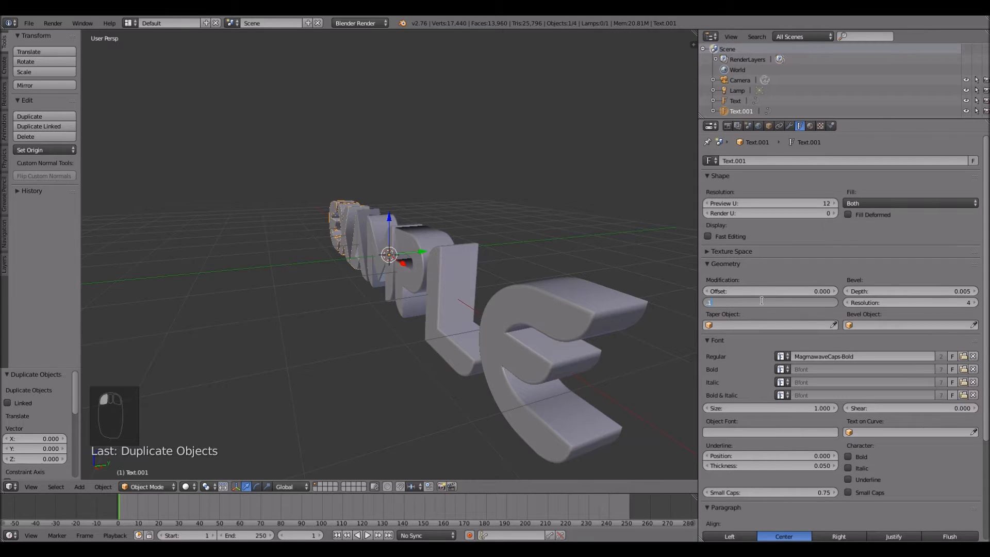
{"action": "key", "text": "Return"}
Step: Examine the nested edges of the two overlapping texts up close and return to the camera view
{"action": "scroll", "coordinate": [555, 296], "scroll_direction": "up", "scroll_amount": 3}
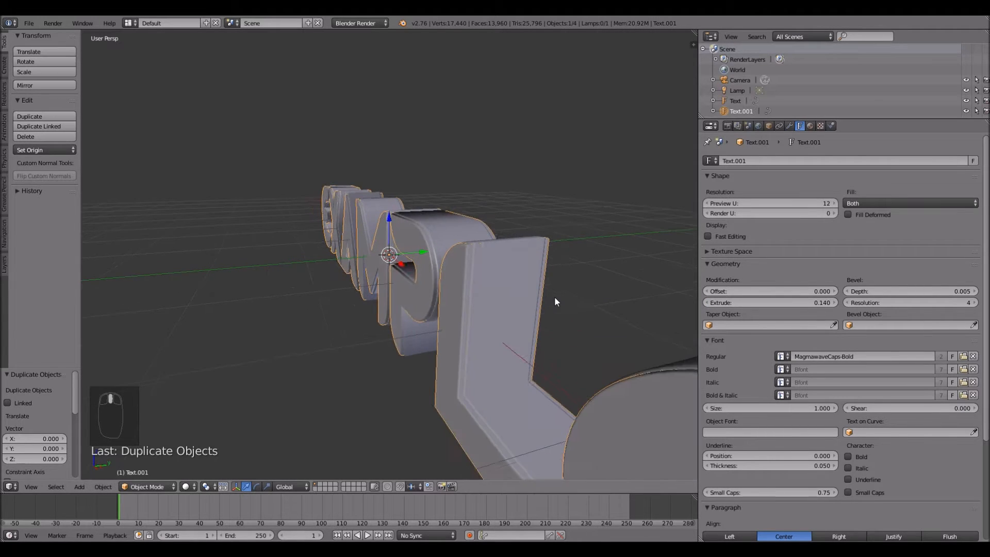
{"action": "scroll", "coordinate": [555, 296], "scroll_direction": "up", "scroll_amount": 3}
{"action": "scroll", "coordinate": [555, 296], "scroll_direction": "down", "scroll_amount": 3}
{"action": "middle_click_drag", "start_coordinate": [546, 302], "coordinate": [639, 275]}
{"action": "key", "text": "KP_0"}
{"action": "key", "text": "KP_0"}
{"action": "key", "text": "KP_0"}
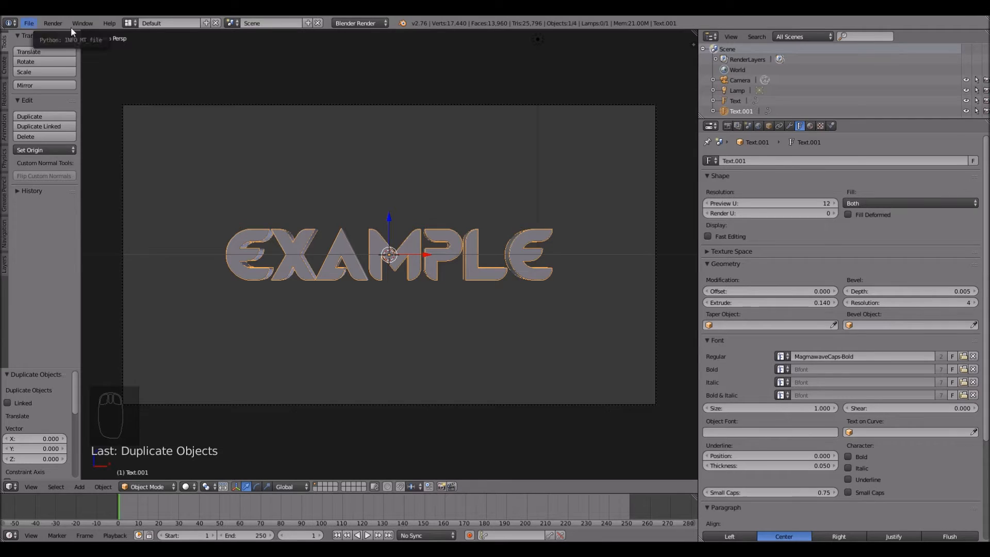
Step: Append all Plane objects, Plane through Plane.047, from Material, Lightroom, World.blend in the desktop's Intro tutorial Files folder
{"action": "left_click", "coordinate": [28, 23]}
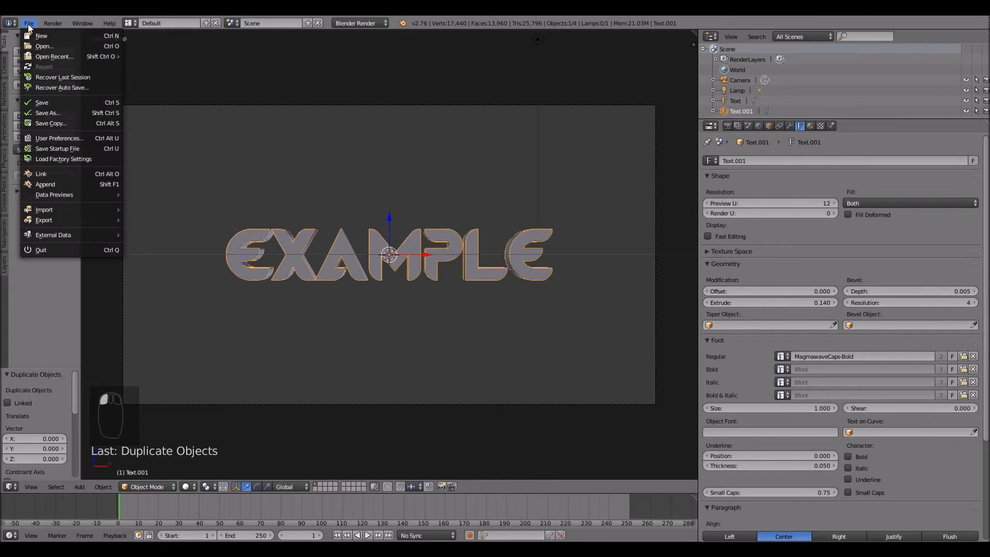
{"action": "left_click", "coordinate": [51, 184]}
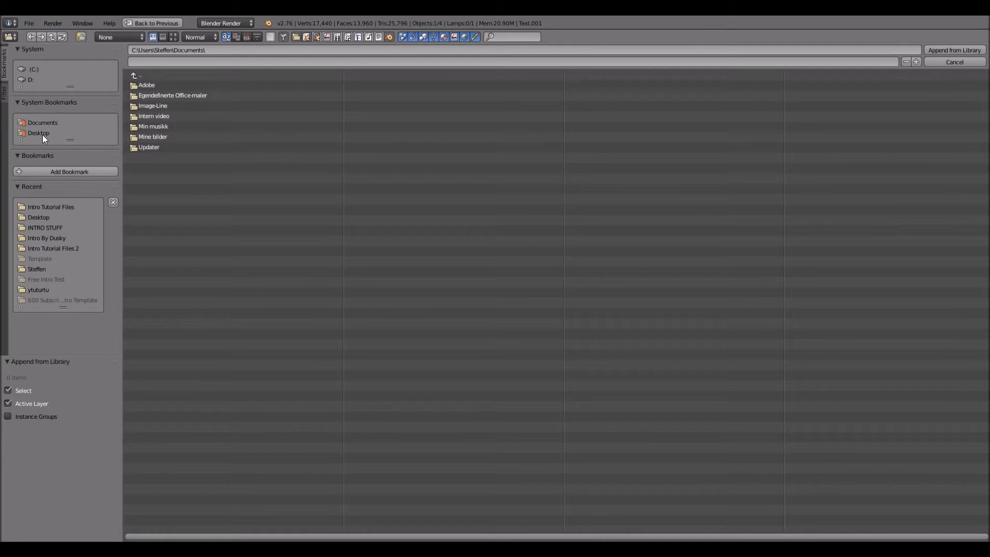
{"action": "left_click", "coordinate": [41, 133]}
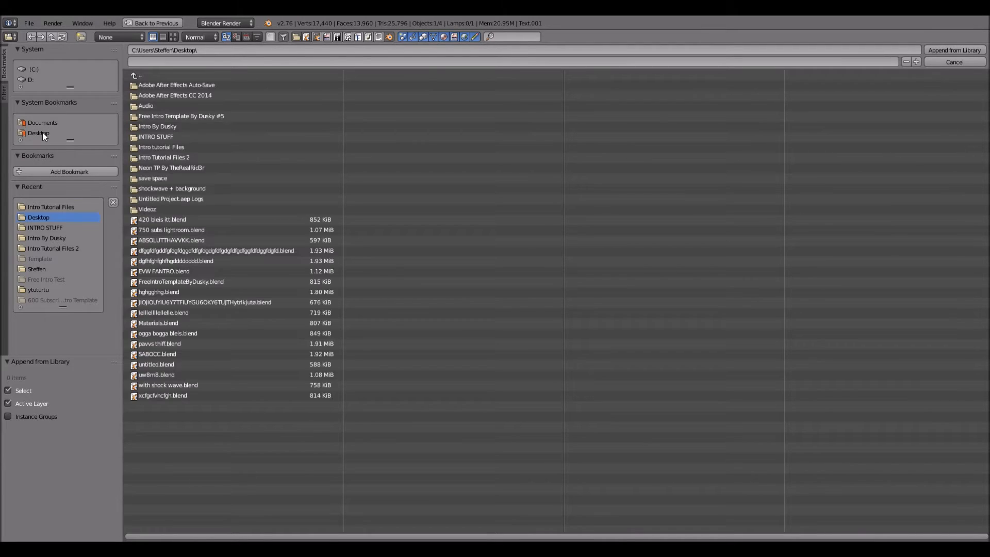
{"action": "left_click", "coordinate": [187, 147]}
{"action": "left_click", "coordinate": [163, 85]}
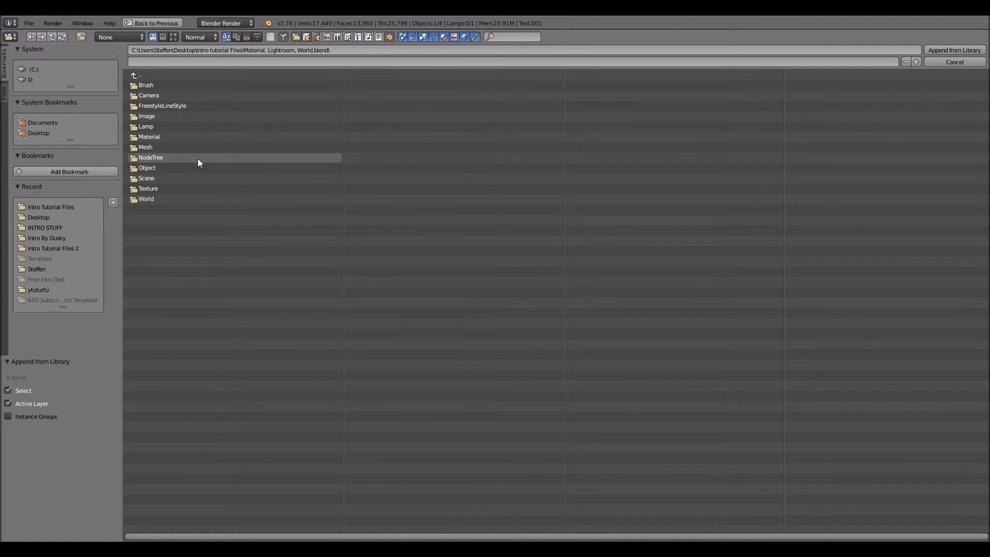
{"action": "left_click", "coordinate": [158, 168]}
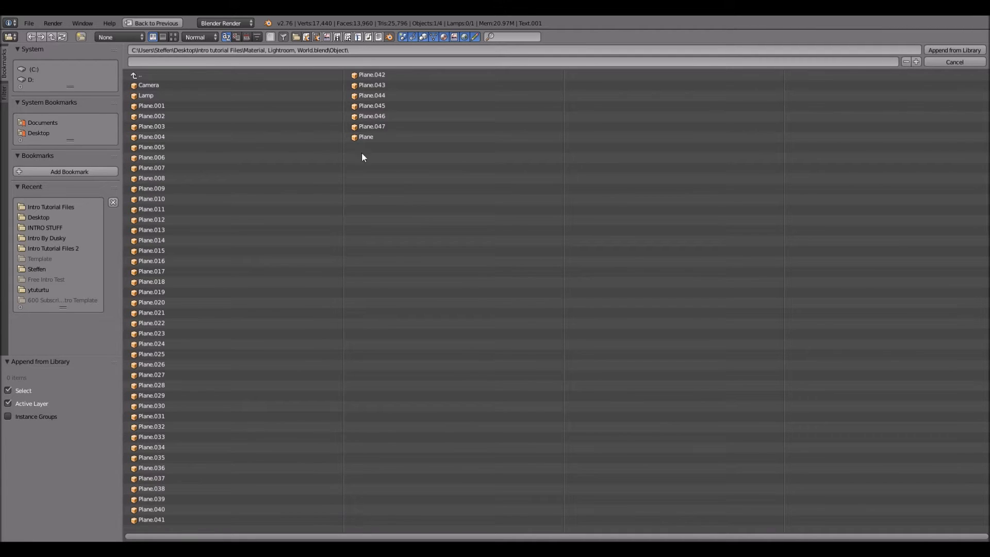
{"action": "left_click_drag", "start_coordinate": [363, 146], "coordinate": [268, 107]}
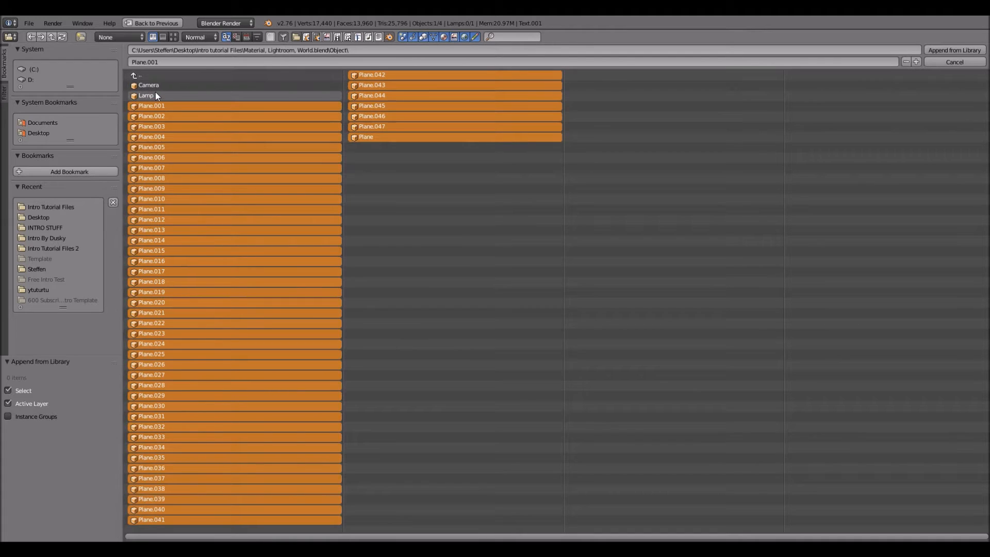
{"action": "left_click", "coordinate": [948, 50]}
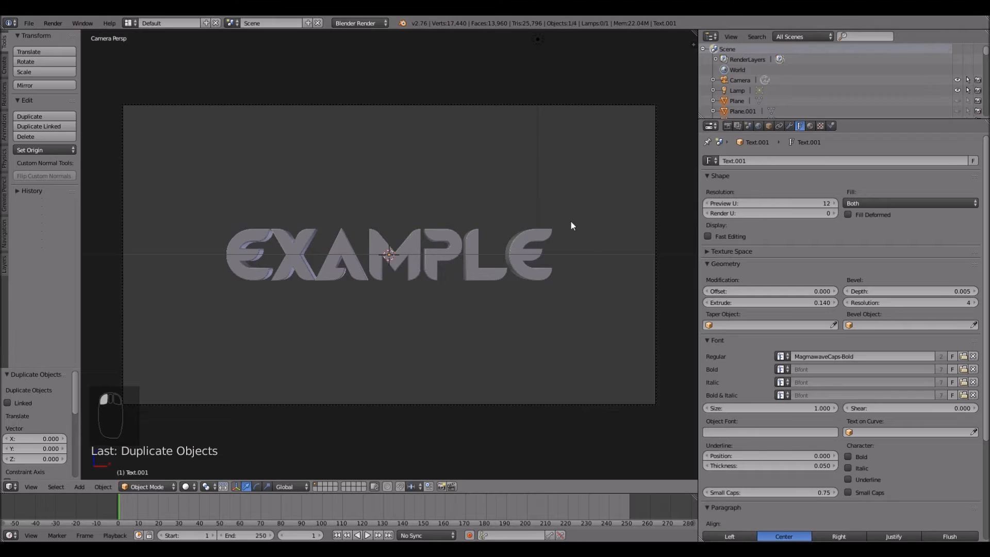
Step: Unhide all appended Plane objects in the viewport and select the duplicated text
{"action": "left_click_drag", "start_coordinate": [872, 119], "coordinate": [850, 449]}
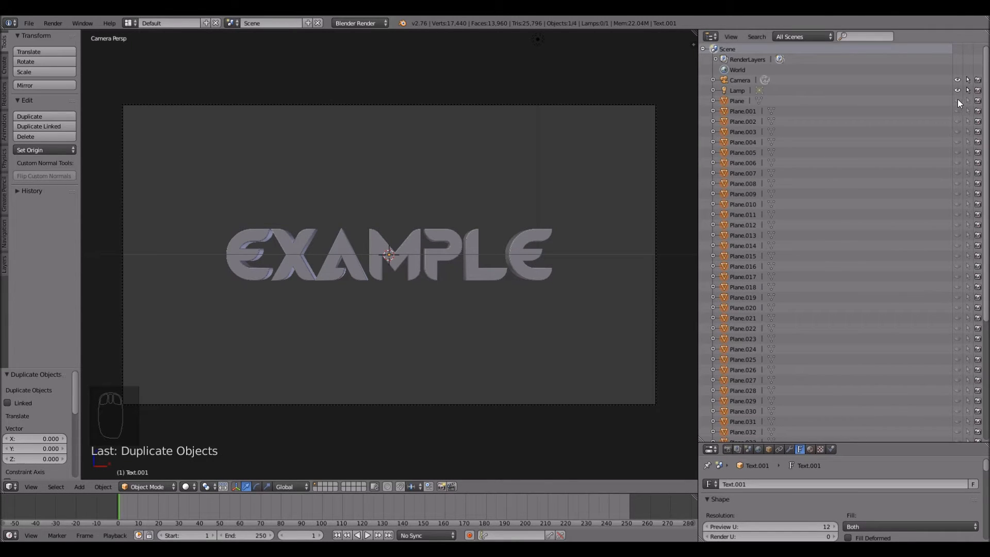
{"action": "left_click", "coordinate": [957, 101]}
{"action": "left_click_drag", "start_coordinate": [958, 100], "coordinate": [952, 433]}
{"action": "scroll", "coordinate": [914, 330], "scroll_direction": "down", "scroll_amount": 8}
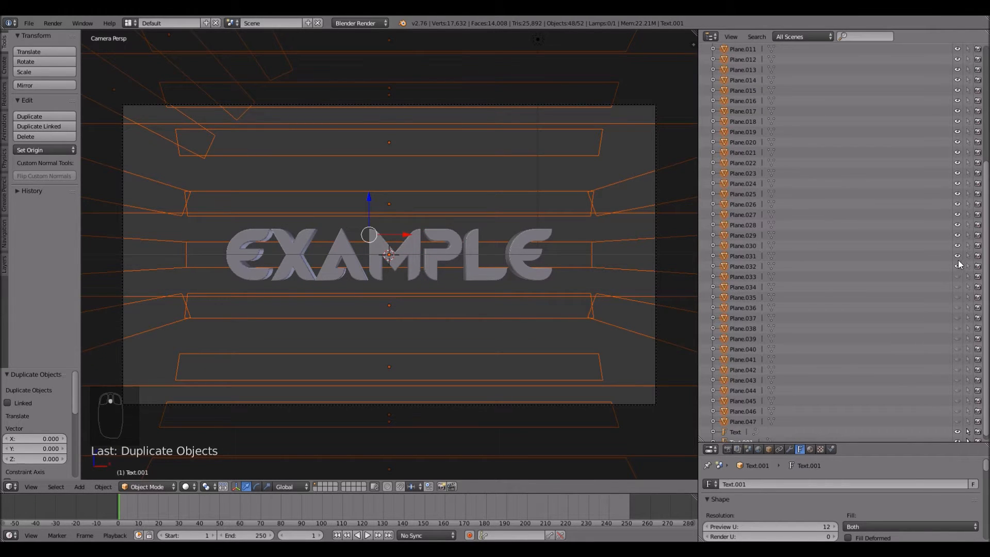
{"action": "left_click_drag", "start_coordinate": [959, 274], "coordinate": [950, 444]}
{"action": "scroll", "coordinate": [872, 355], "scroll_direction": "down", "scroll_amount": 1}
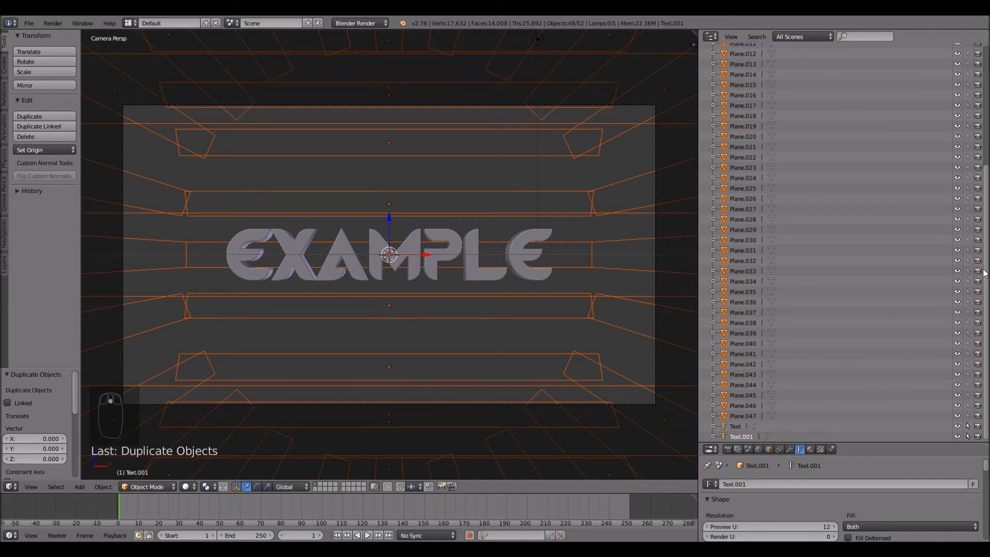
{"action": "left_click_drag", "start_coordinate": [987, 351], "coordinate": [987, 232]}
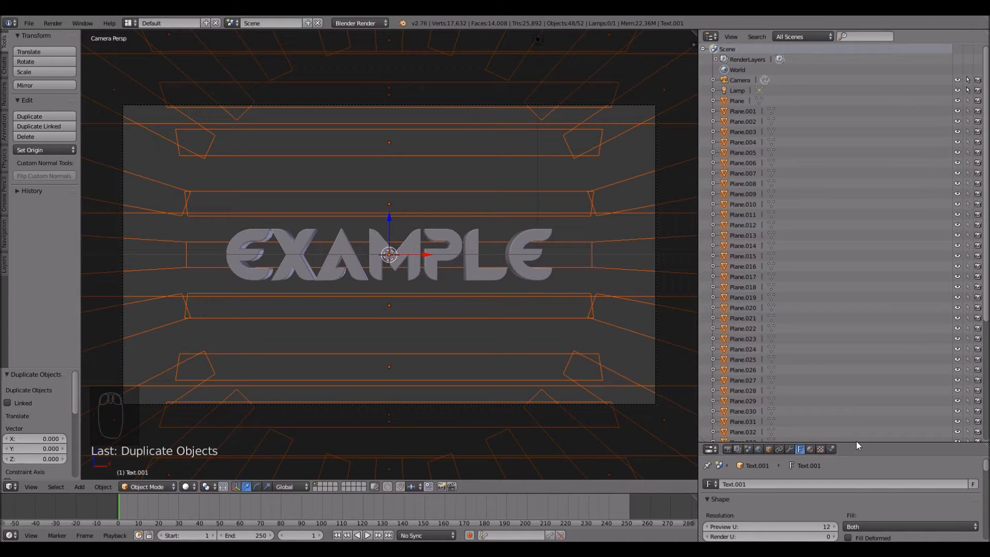
{"action": "left_click_drag", "start_coordinate": [857, 446], "coordinate": [857, 103]}
{"action": "right_click", "coordinate": [450, 236]}
{"action": "scroll", "coordinate": [450, 237], "scroll_direction": "up", "scroll_amount": 2}
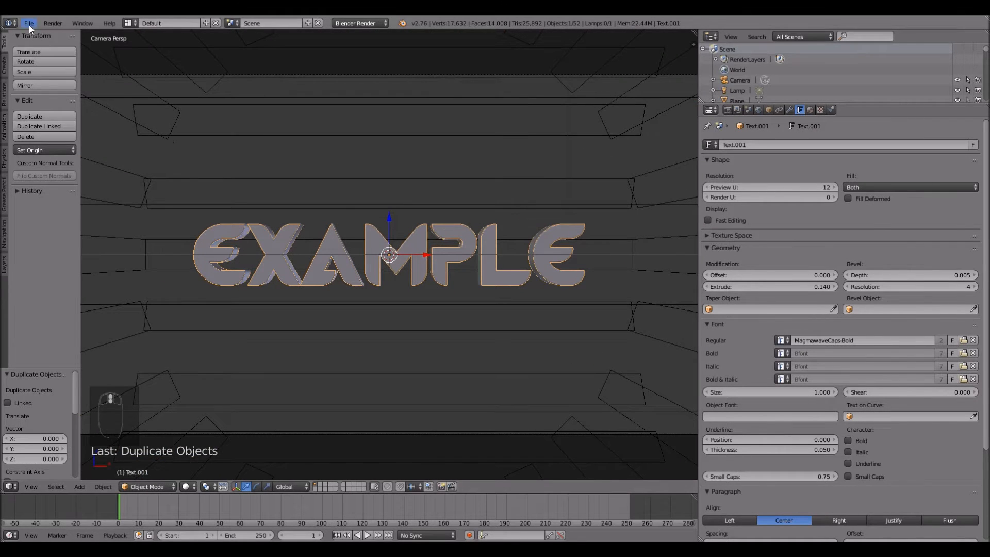
{"action": "left_click", "coordinate": [29, 23]}
{"action": "left_click", "coordinate": [26, 24]}
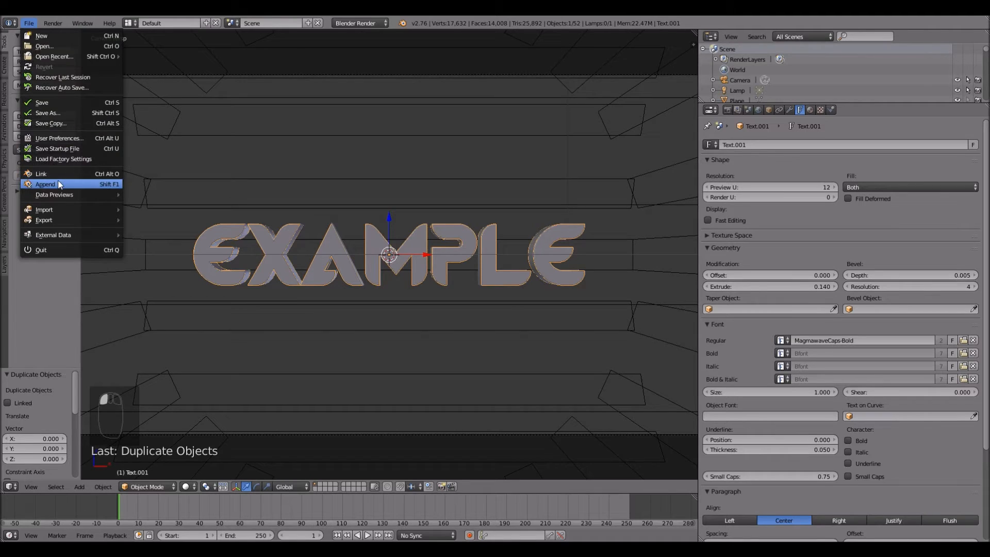
{"action": "left_click", "coordinate": [57, 181]}
{"action": "left_click", "coordinate": [135, 74]}
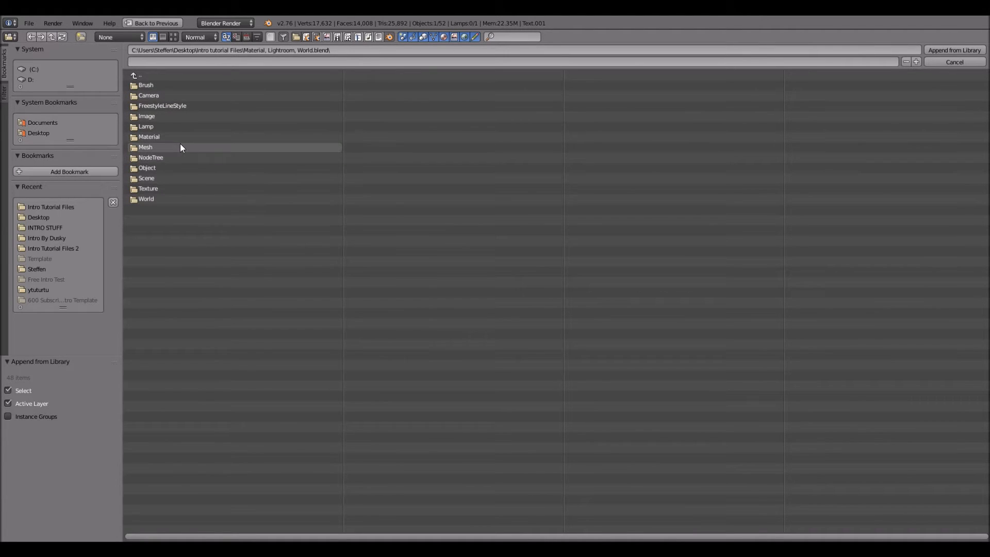
{"action": "left_click", "coordinate": [167, 134]}
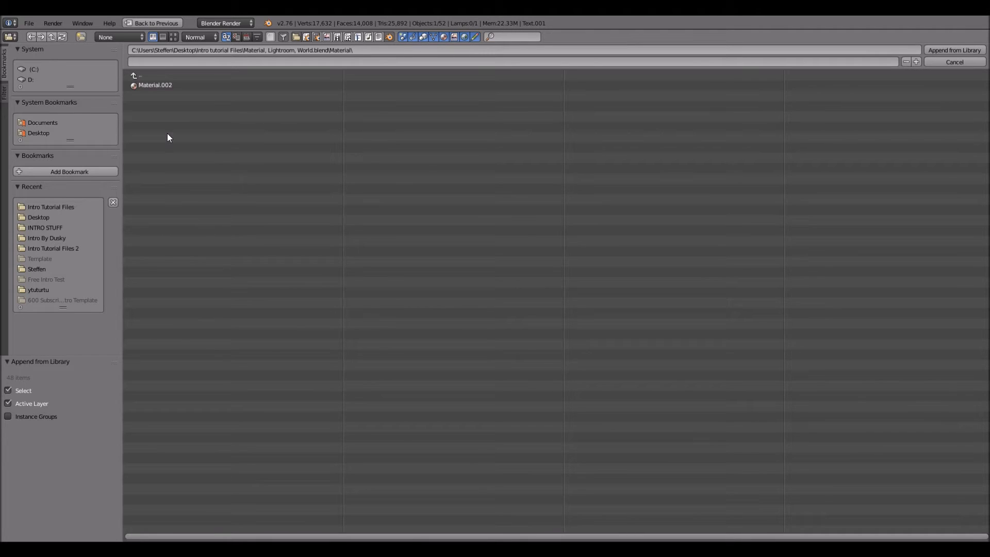
{"action": "left_click", "coordinate": [150, 77]}
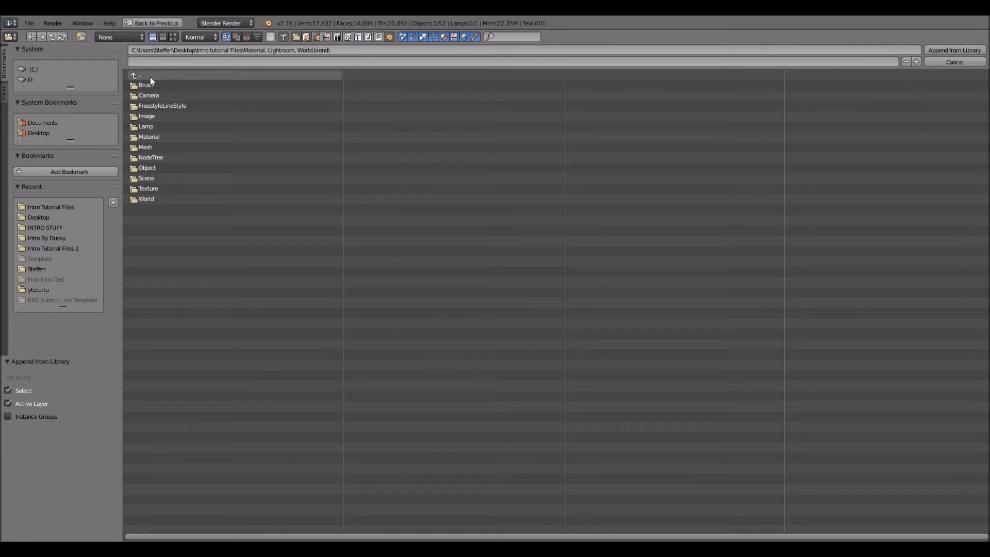
{"action": "left_click", "coordinate": [159, 136]}
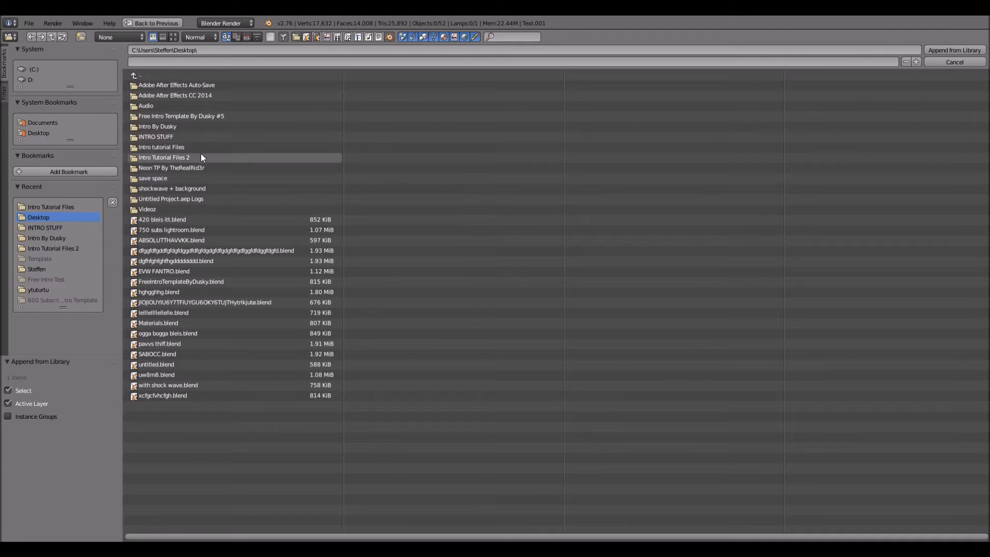
Step: Append the materials Blue Material.001, Material.002 and Metal from Material, Lightroom, World.blend in the Intro tutorial Files folder
{"action": "left_click", "coordinate": [40, 133]}
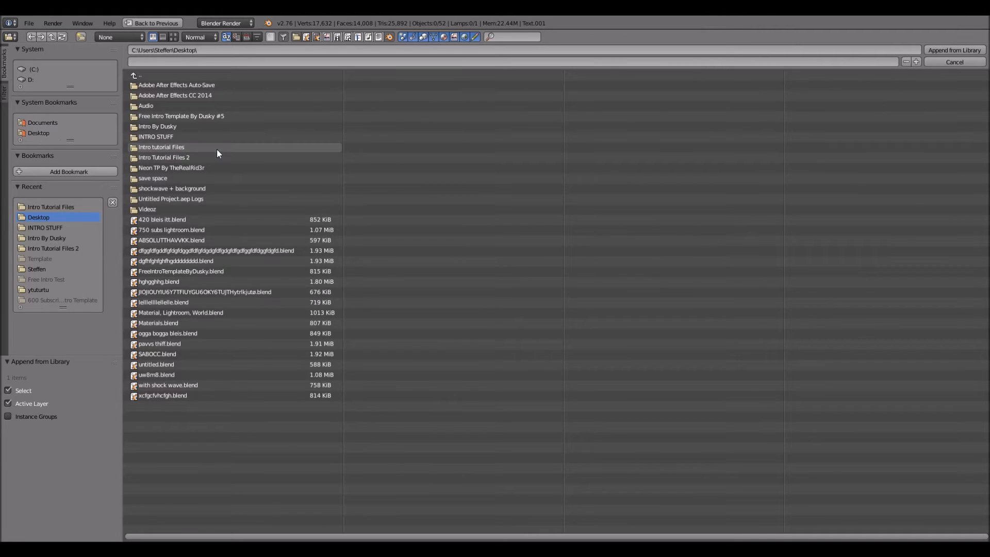
{"action": "double_click", "coordinate": [202, 148]}
{"action": "double_click", "coordinate": [178, 85]}
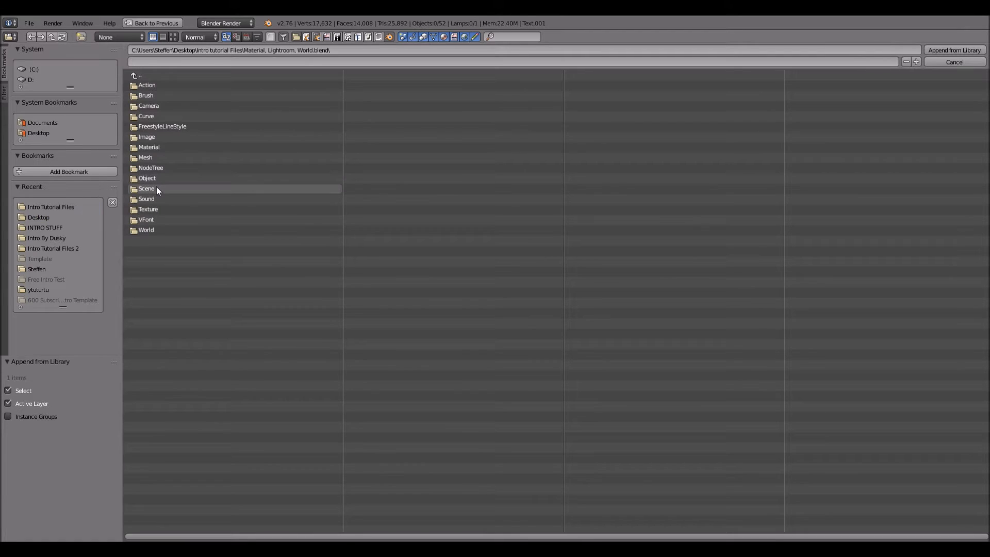
{"action": "left_click", "coordinate": [162, 148]}
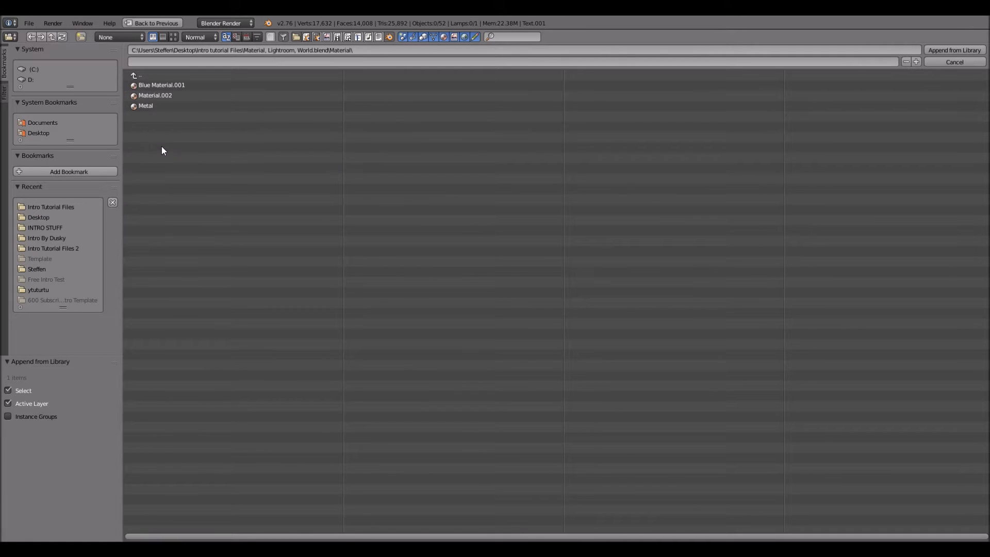
{"action": "left_click_drag", "start_coordinate": [154, 123], "coordinate": [166, 83]}
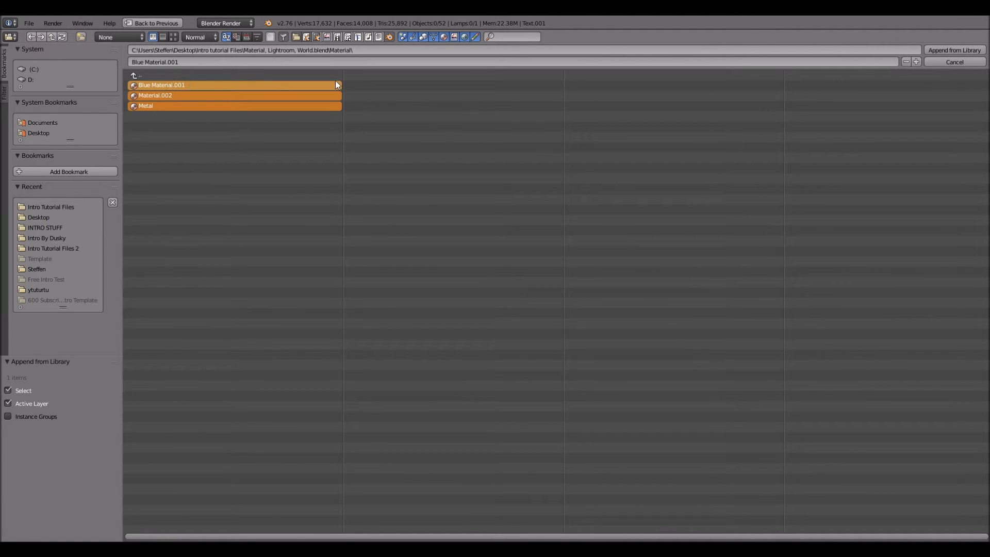
{"action": "left_click", "coordinate": [955, 50]}
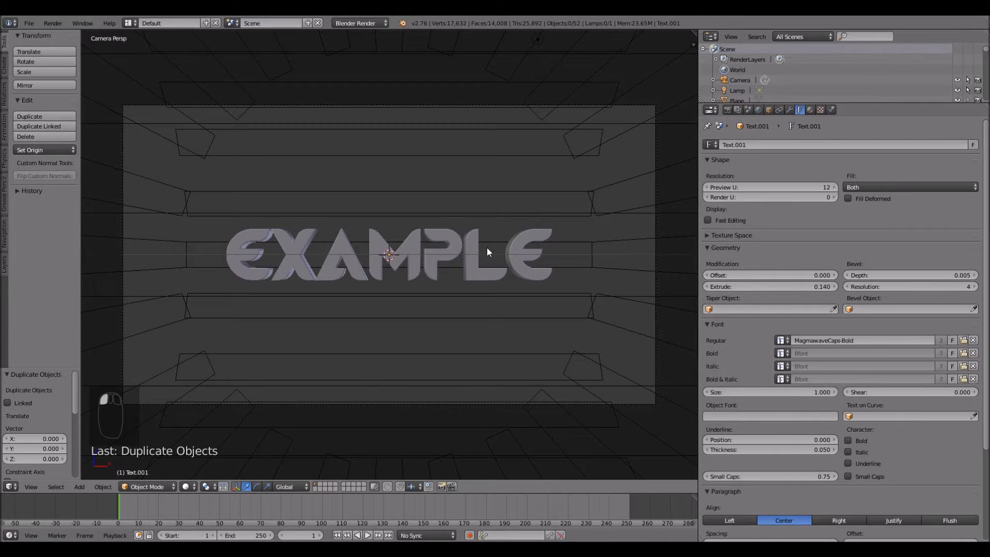
Step: Append the first world from the World data of Material, Lightroom, World.blend
{"action": "left_click", "coordinate": [28, 23]}
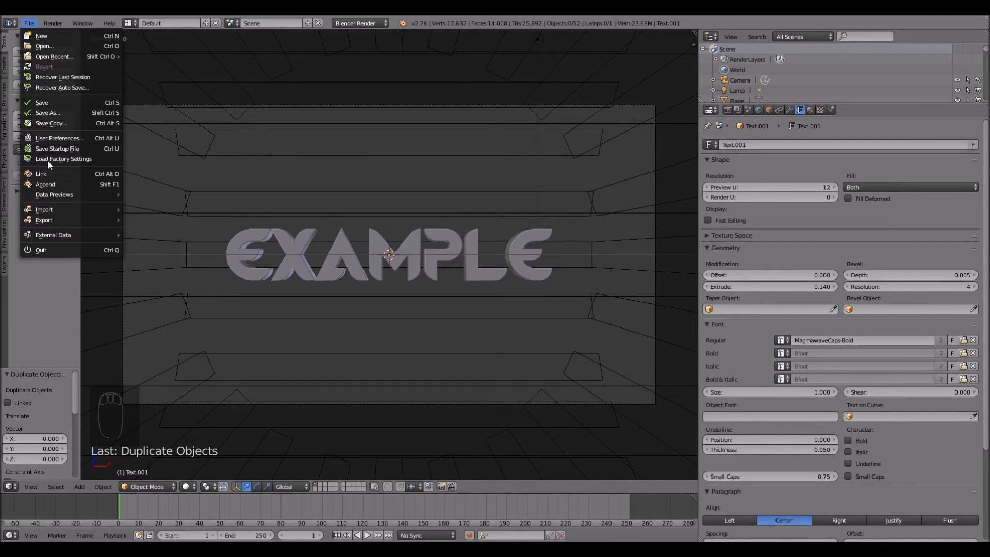
{"action": "left_click", "coordinate": [50, 185]}
{"action": "left_click", "coordinate": [146, 72]}
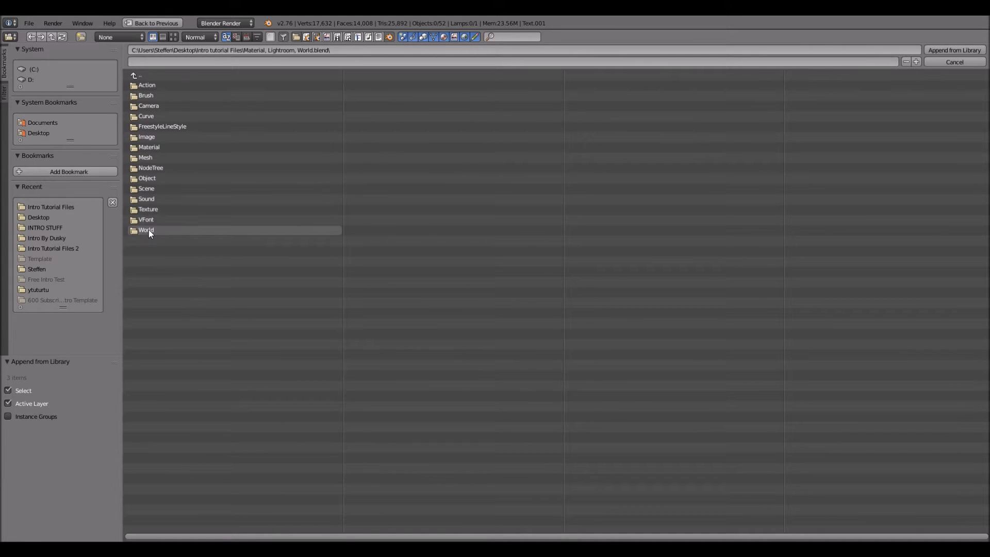
{"action": "left_click", "coordinate": [147, 230]}
{"action": "left_click", "coordinate": [148, 85]}
{"action": "key", "text": "Return"}
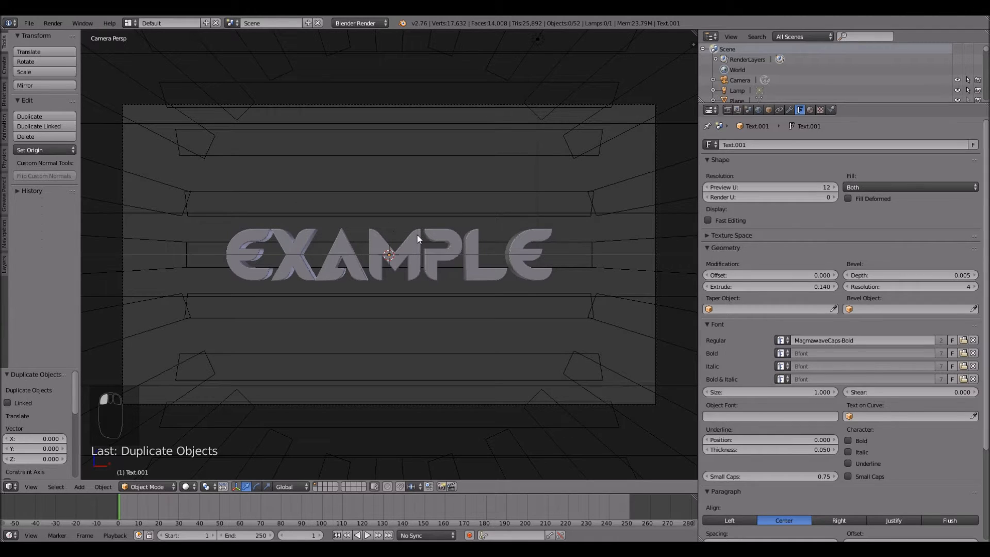
Step: Assign Blue Material.001 to the duplicated text and switch the render engine to Cycles Render
{"action": "scroll", "coordinate": [418, 233], "scroll_direction": "up", "scroll_amount": 1}
{"action": "scroll", "coordinate": [418, 233], "scroll_direction": "down", "scroll_amount": 1}
{"action": "right_click", "coordinate": [415, 251]}
{"action": "middle_click_drag", "start_coordinate": [415, 252], "coordinate": [356, 252]}
{"action": "scroll", "coordinate": [427, 240], "scroll_direction": "up", "scroll_amount": 3}
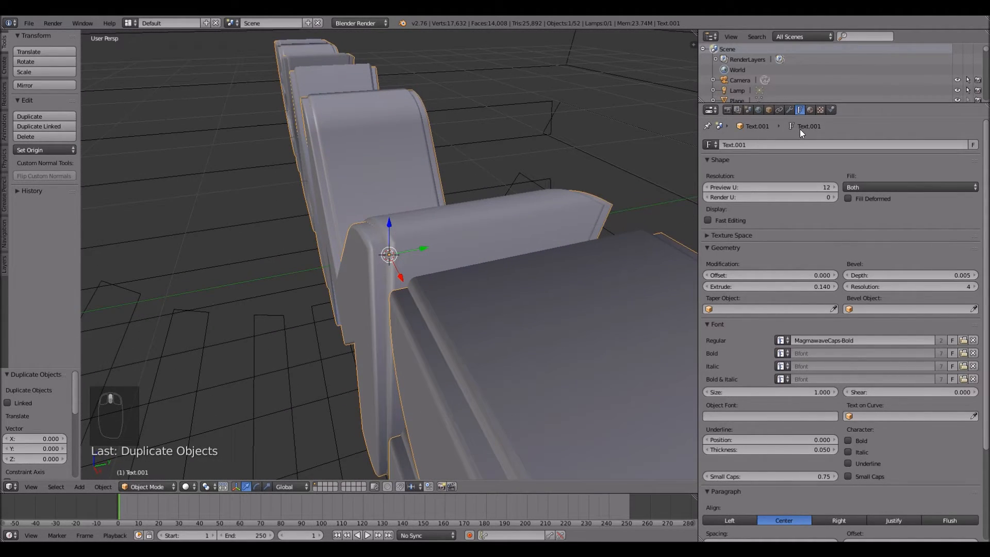
{"action": "left_click", "coordinate": [809, 110]}
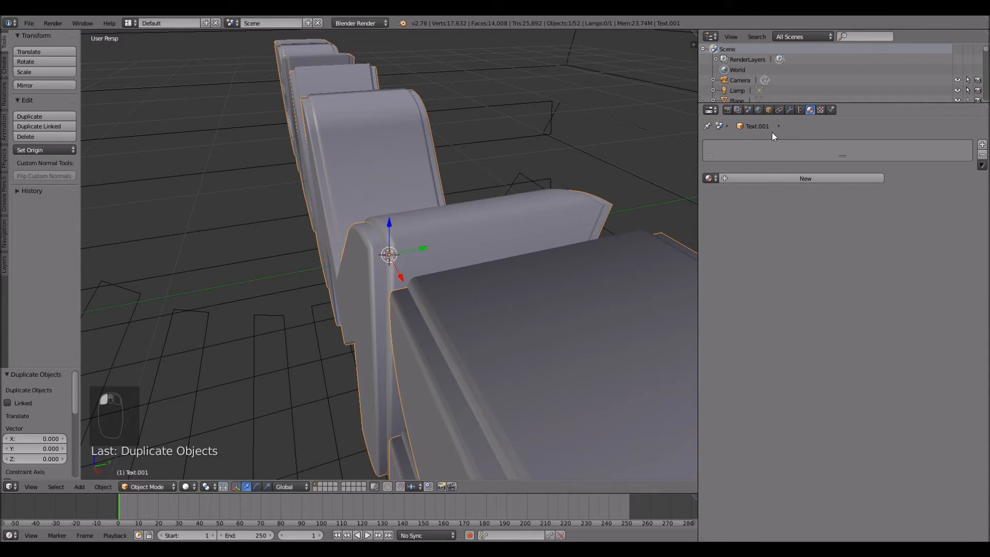
{"action": "left_click", "coordinate": [710, 177]}
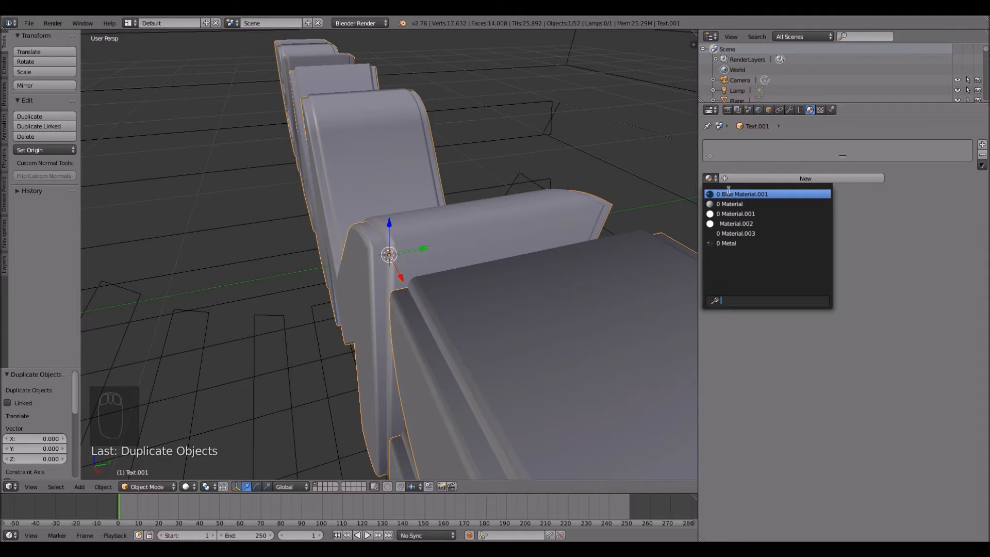
{"action": "left_click", "coordinate": [729, 193]}
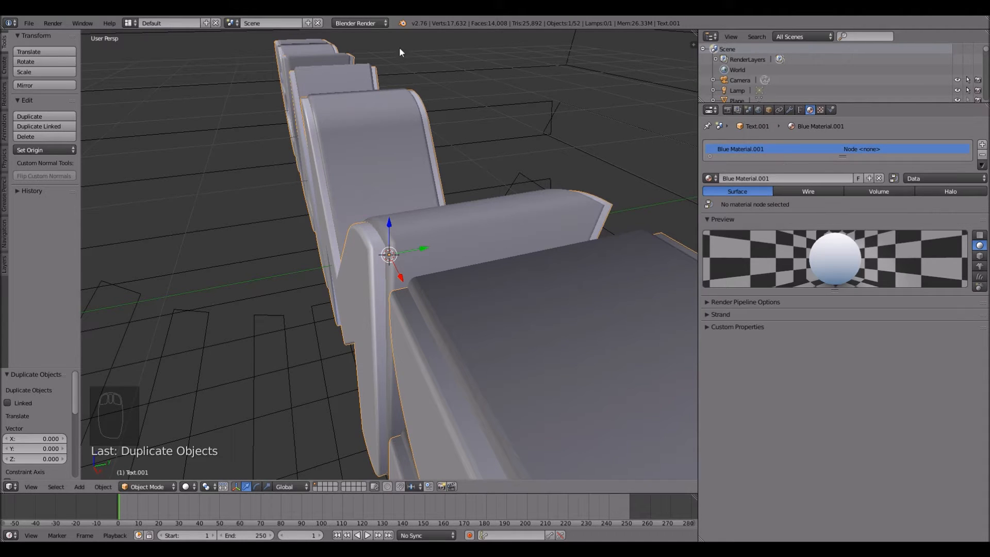
{"action": "left_click", "coordinate": [380, 23]}
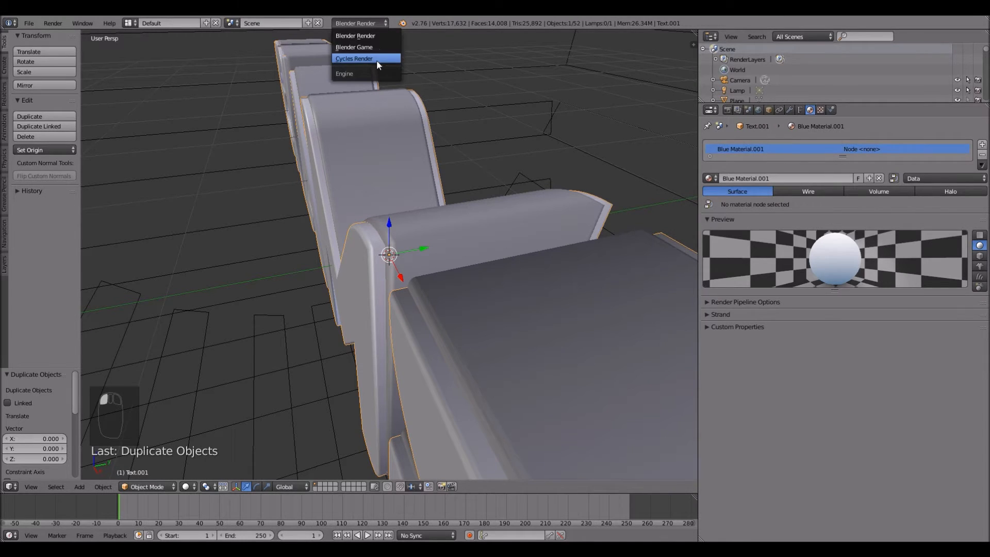
{"action": "left_click", "coordinate": [377, 59]}
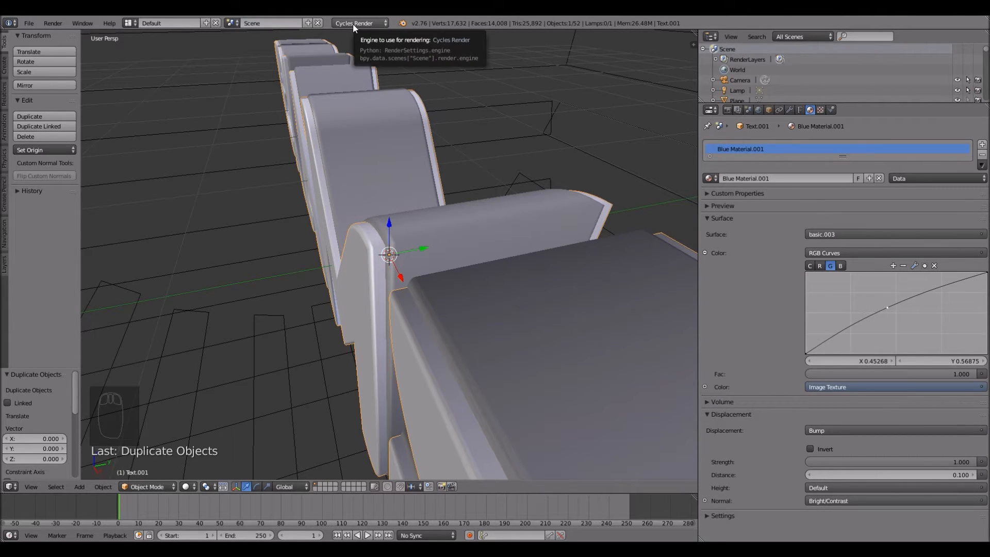
{"action": "middle_click_drag", "start_coordinate": [386, 169], "coordinate": [366, 224]}
{"action": "right_click", "coordinate": [356, 261]}
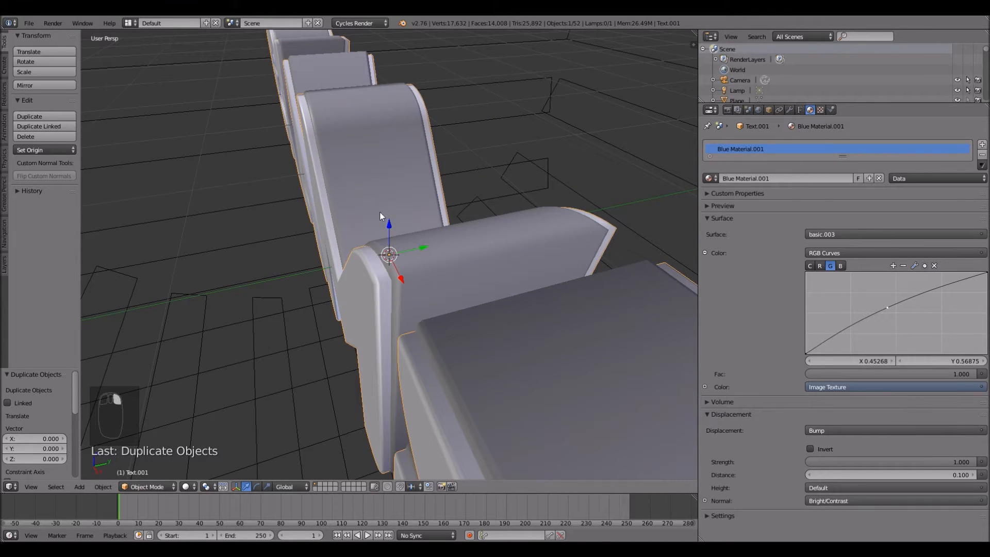
{"action": "left_click_drag", "start_coordinate": [390, 229], "coordinate": [395, 181]}
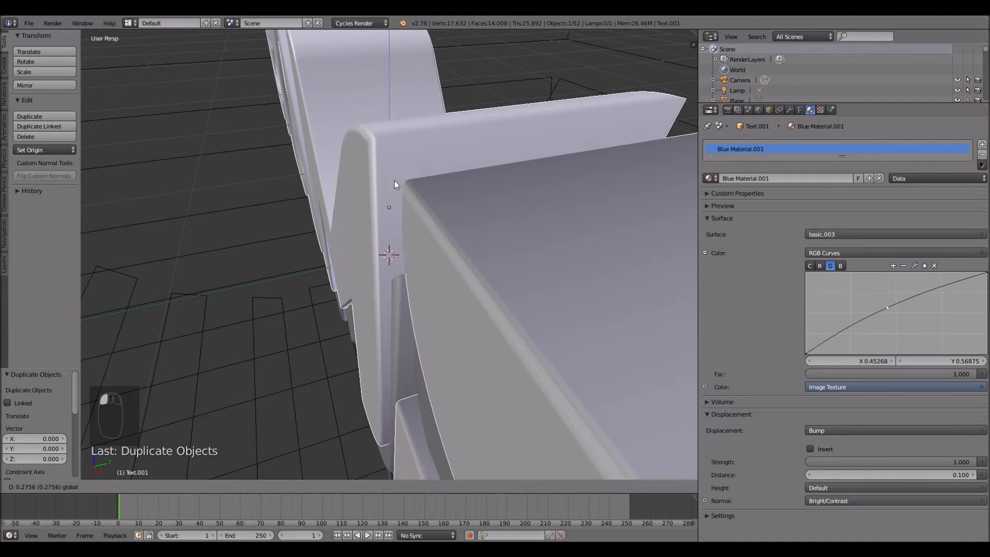
{"action": "right_click", "coordinate": [395, 181]}
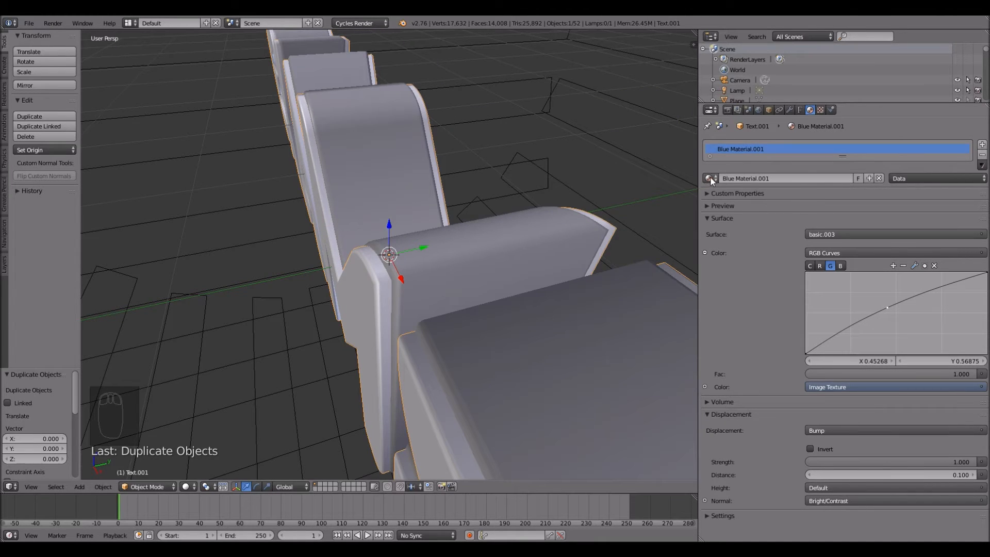
Step: Select the original EXAMPLE text and assign the Metal material to it
{"action": "right_click", "coordinate": [381, 130]}
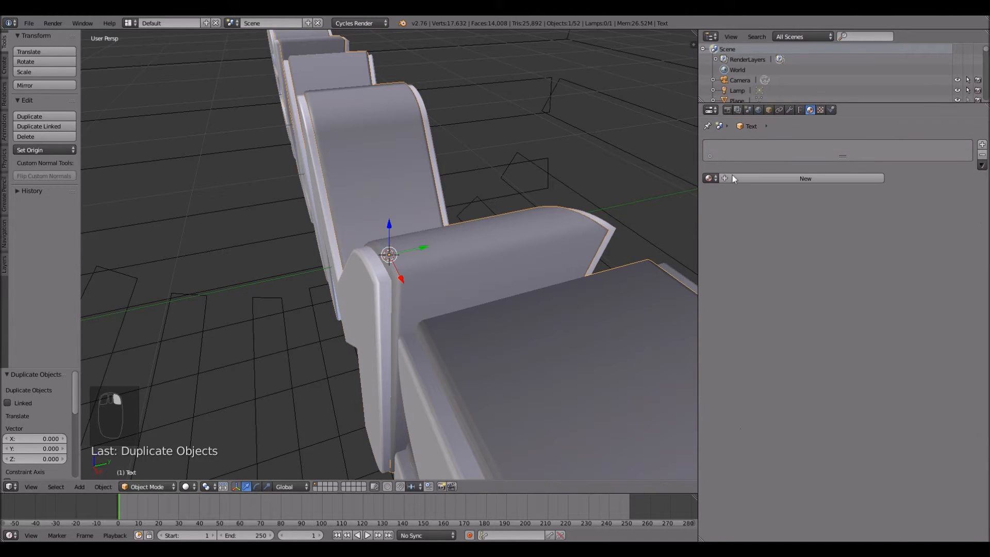
{"action": "left_click", "coordinate": [708, 178]}
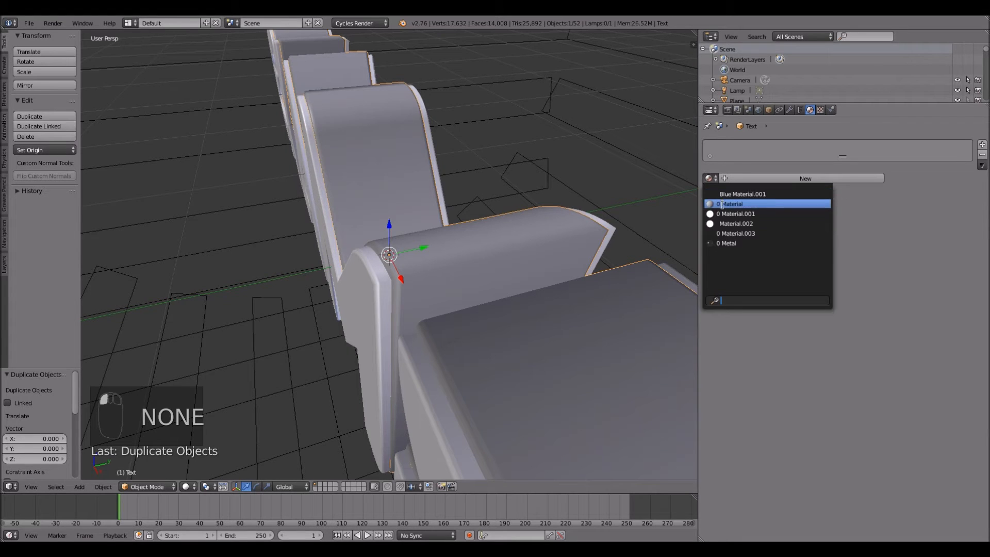
{"action": "left_click", "coordinate": [728, 242]}
{"action": "middle_click_drag", "start_coordinate": [454, 232], "coordinate": [522, 209]}
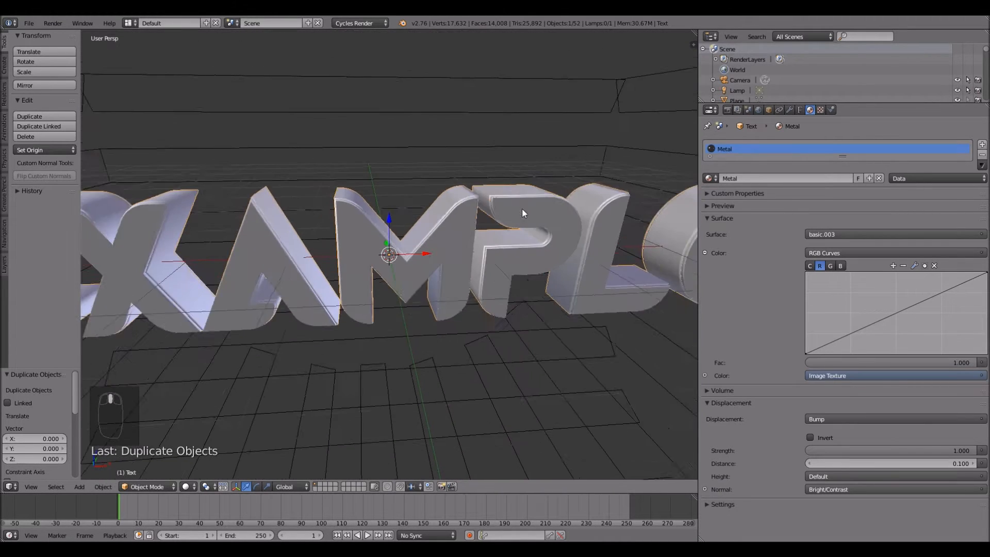
Step: Preview the text's materials through the camera in rendered shading, and return to solid shading
{"action": "key", "text": "KP_0"}
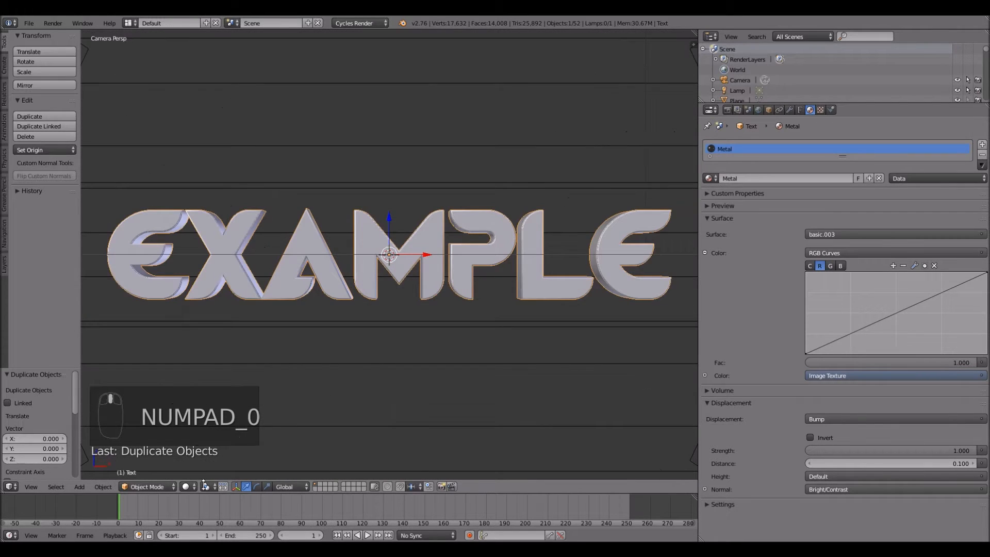
{"action": "scroll", "coordinate": [328, 370], "scroll_direction": "down", "scroll_amount": 3}
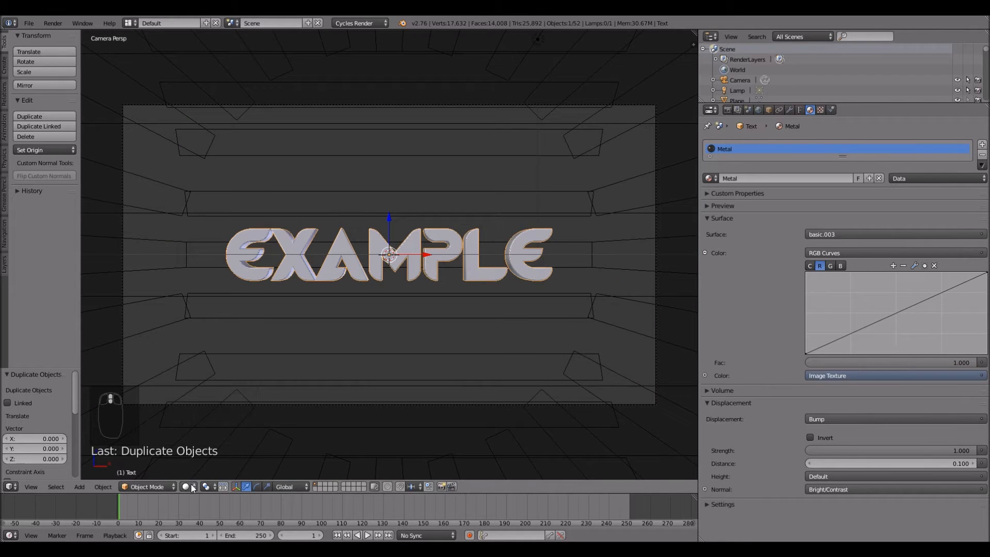
{"action": "left_click", "coordinate": [193, 488]}
{"action": "left_click", "coordinate": [212, 417]}
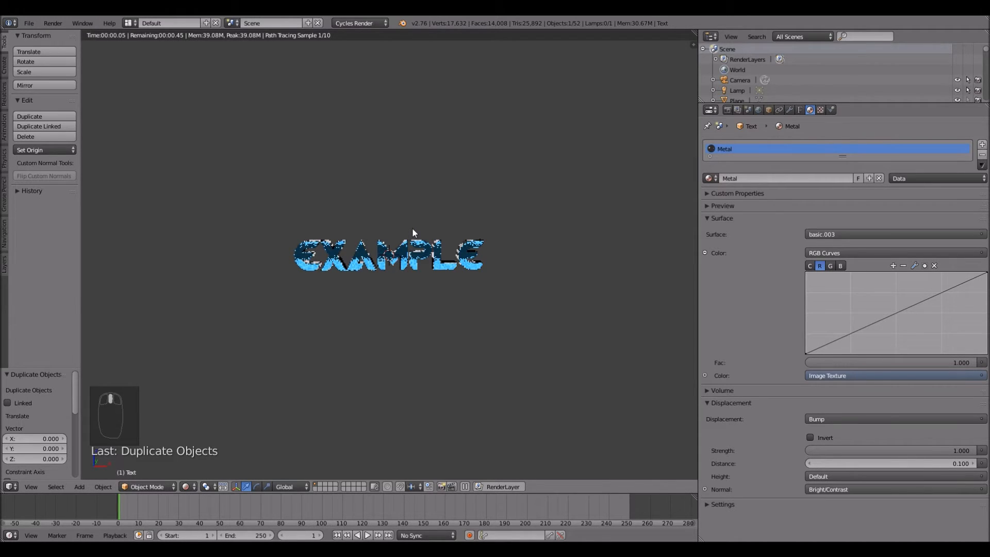
{"action": "key", "text": "shift+z"}
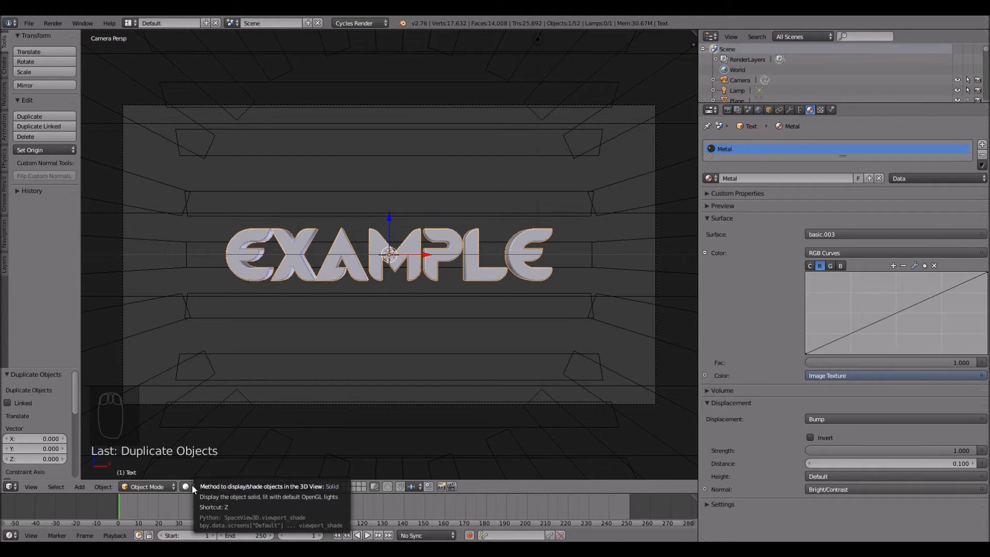
{"action": "scroll", "coordinate": [405, 307], "scroll_direction": "up", "scroll_amount": 1}
{"action": "scroll", "coordinate": [404, 307], "scroll_direction": "down", "scroll_amount": 1}
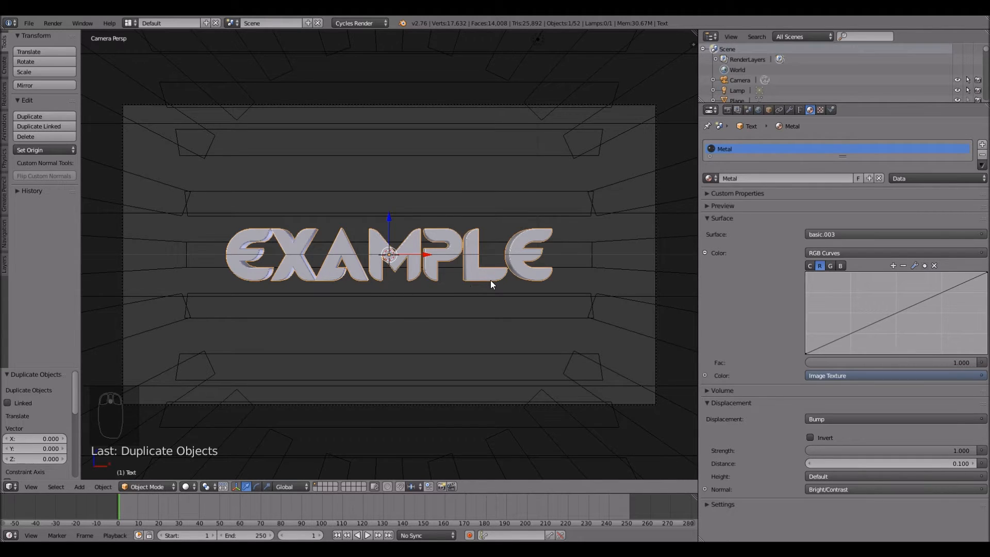
{"action": "scroll", "coordinate": [491, 281], "scroll_direction": "up", "scroll_amount": 1}
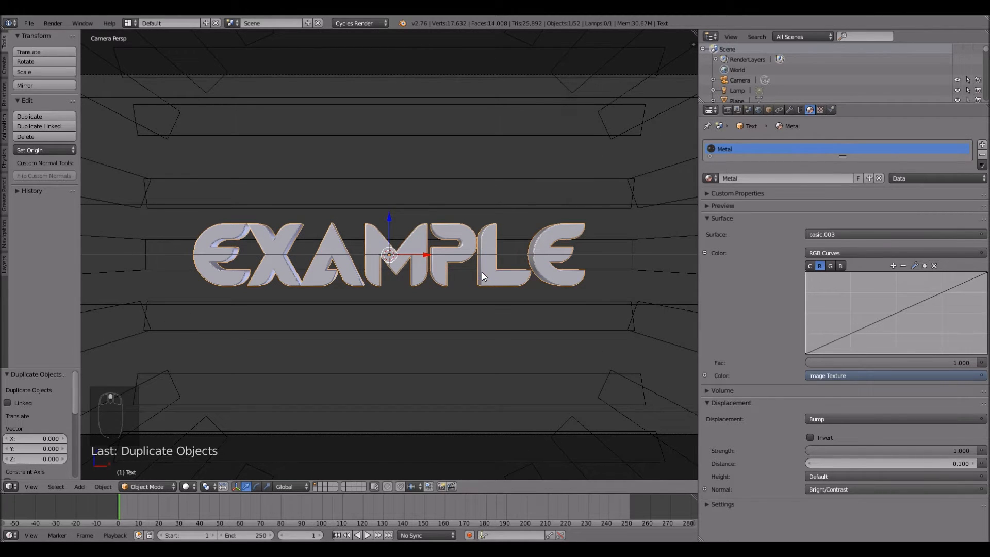
{"action": "scroll", "coordinate": [482, 274], "scroll_direction": "down", "scroll_amount": 1}
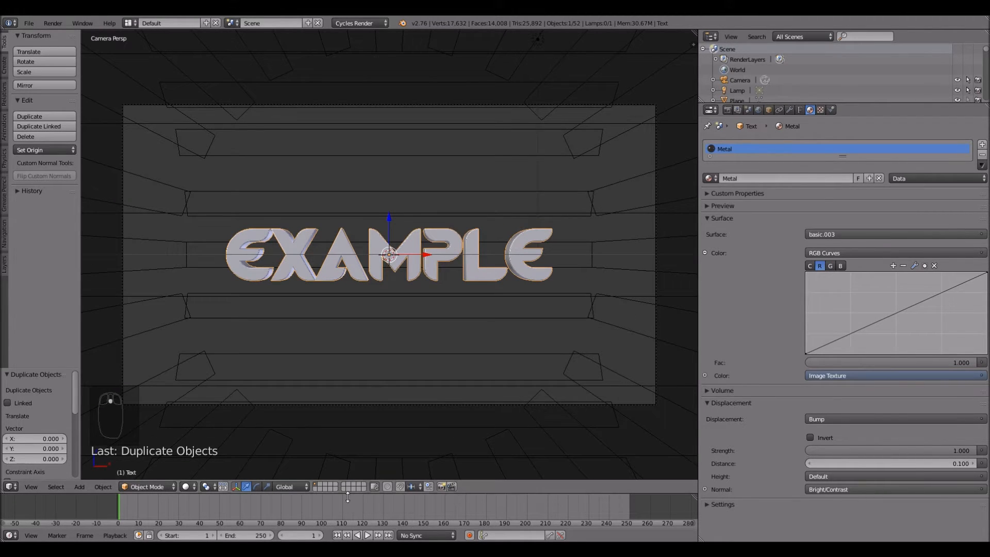
Step: Enlarge the timeline area, change it to the Video Sequence Editor and set the playhead to 0+00
{"action": "left_click_drag", "start_coordinate": [348, 496], "coordinate": [402, 109]}
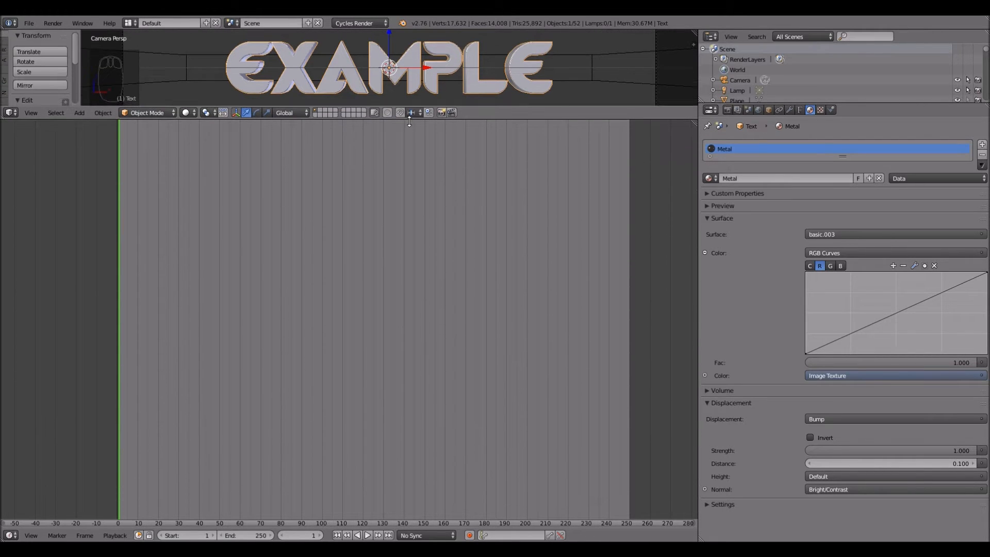
{"action": "left_click", "coordinate": [11, 536]}
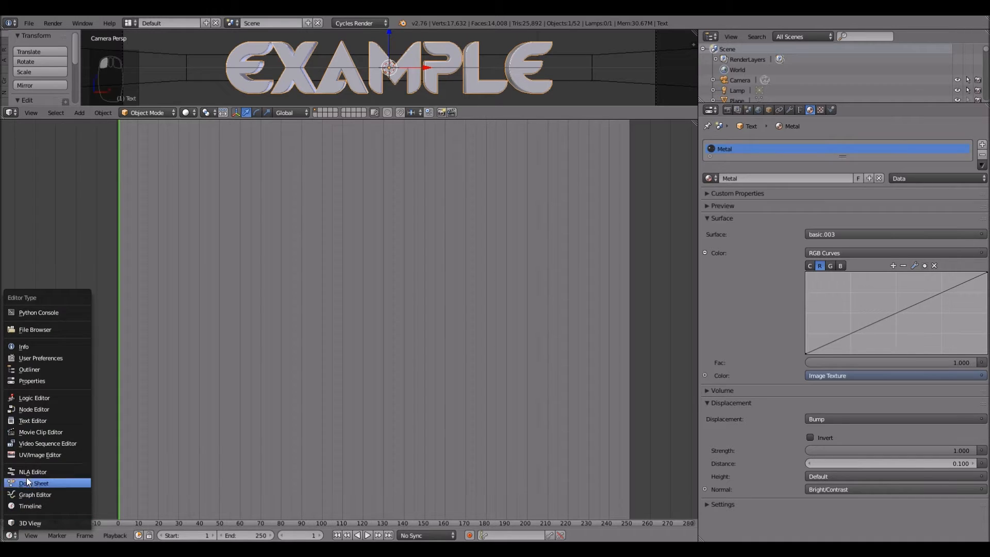
{"action": "left_click", "coordinate": [37, 443]}
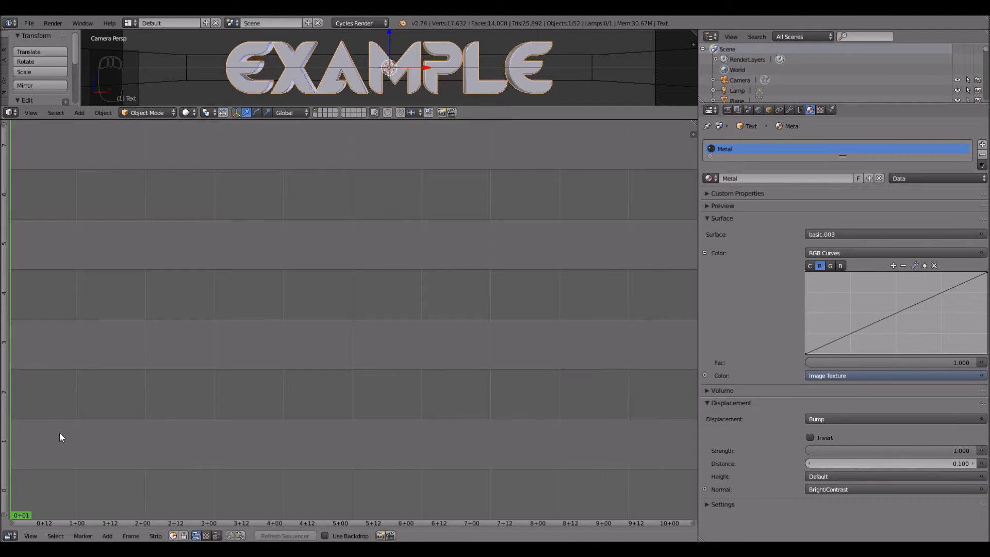
{"action": "left_click_drag", "start_coordinate": [106, 441], "coordinate": [79, 441]}
Step: Add Noisestorm - Breakdown VIP [INTRO SONG].mp4.m4a from the desktop's Intro tutorial Files folder as a sound strip on channel 1 at frame 0
{"action": "left_click", "coordinate": [108, 536]}
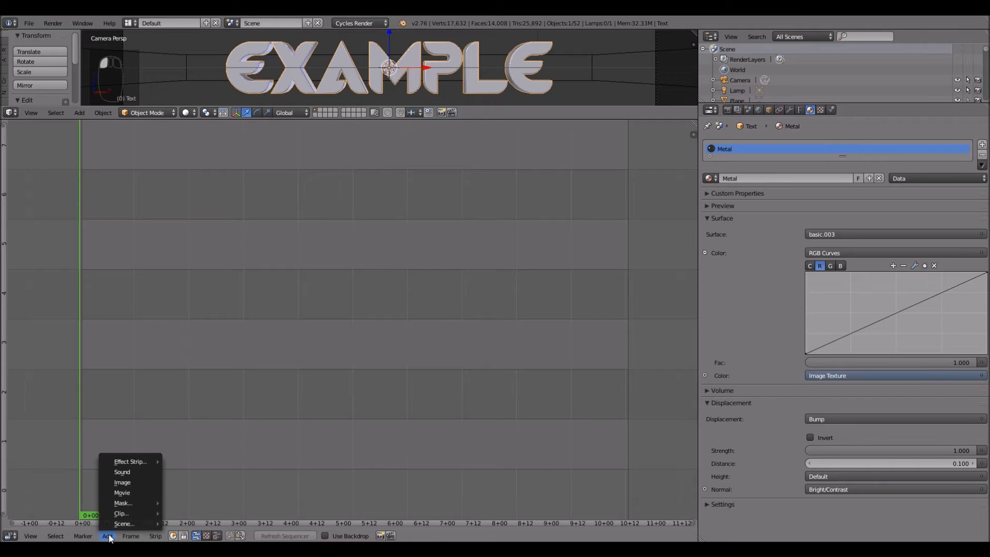
{"action": "left_click", "coordinate": [131, 468]}
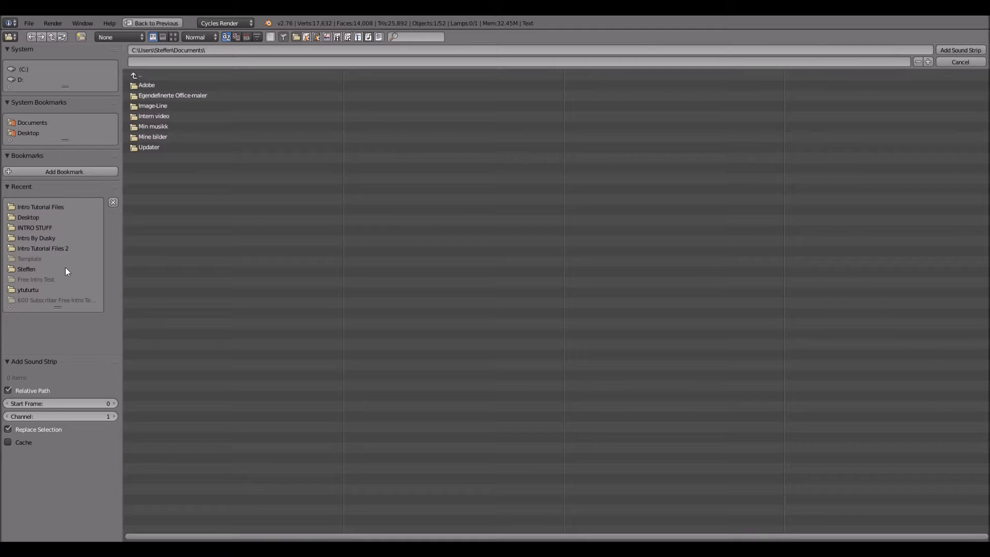
{"action": "left_click", "coordinate": [32, 134]}
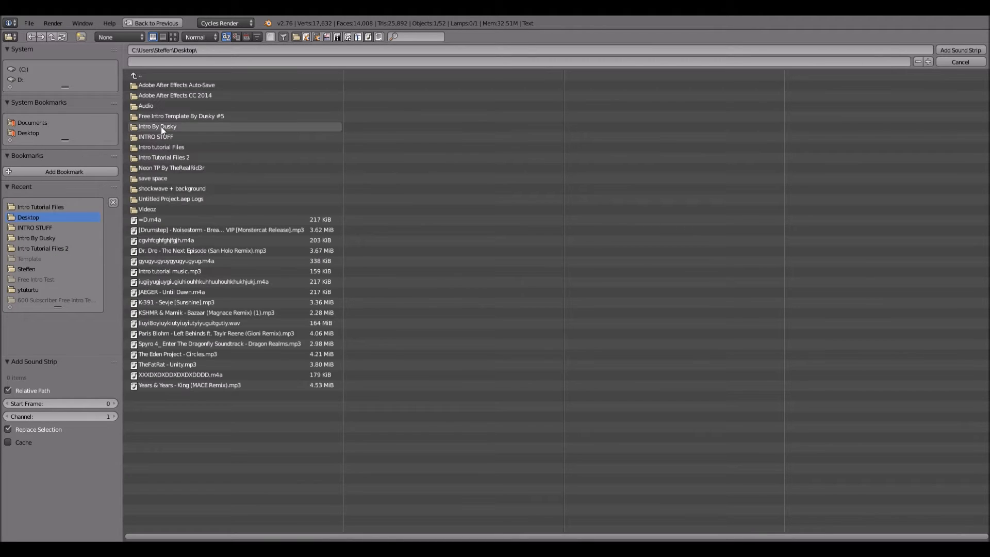
{"action": "left_click", "coordinate": [183, 147]}
{"action": "double_click", "coordinate": [193, 85]}
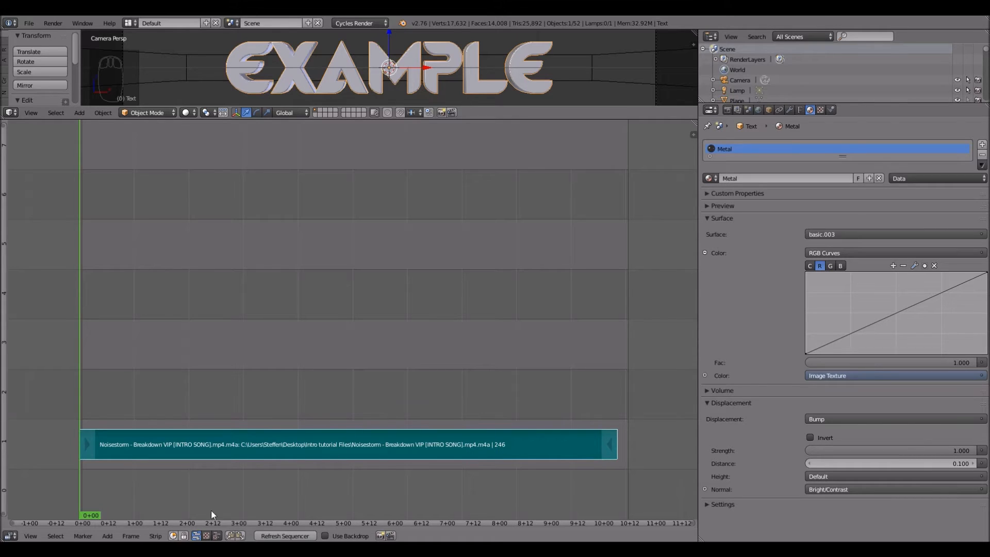
Step: Change the sequencer area back to the Timeline and set the animation's end frame to 246
{"action": "left_click", "coordinate": [10, 536]}
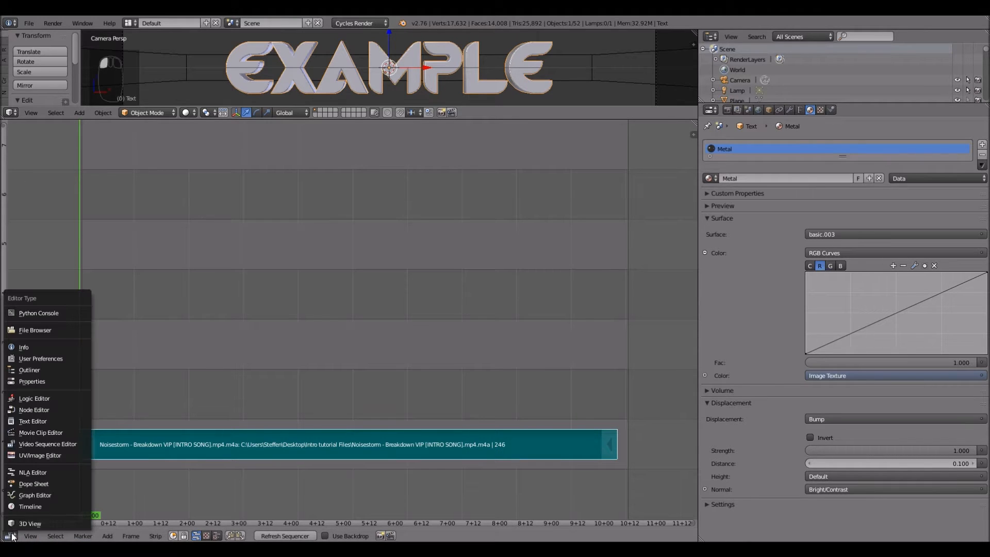
{"action": "left_click", "coordinate": [23, 505]}
{"action": "left_click", "coordinate": [244, 535]}
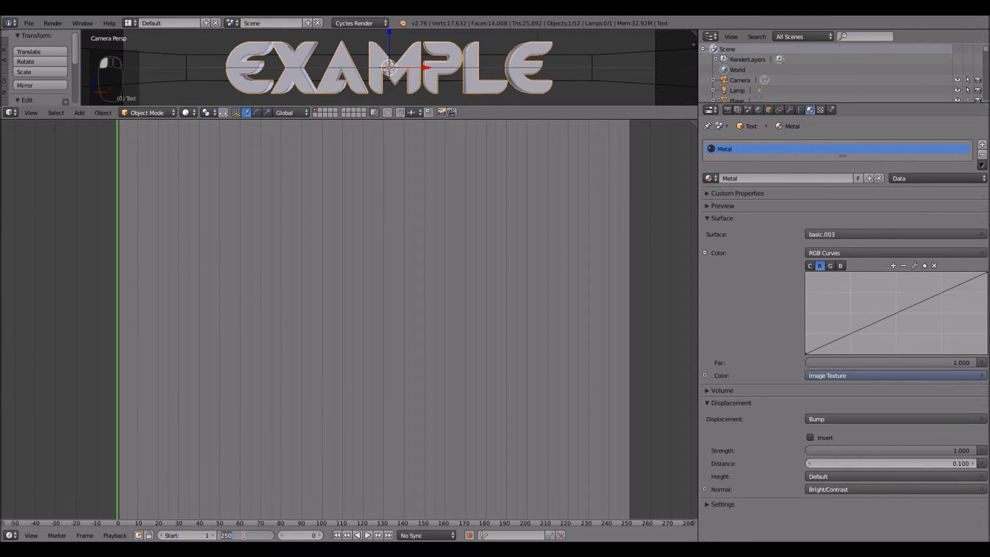
{"action": "type", "text": "246"}
{"action": "key", "text": "Return"}
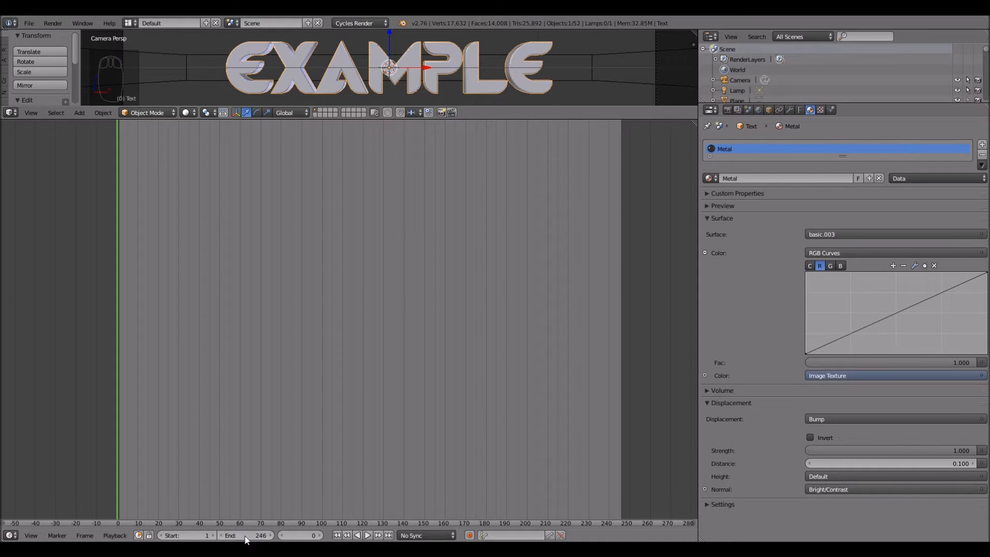
Step: Shrink the timeline area to restore the large 3D view and set the current frame to 1
{"action": "left_click_drag", "start_coordinate": [439, 111], "coordinate": [406, 490]}
{"action": "left_click_drag", "start_coordinate": [405, 509], "coordinate": [405, 507]}
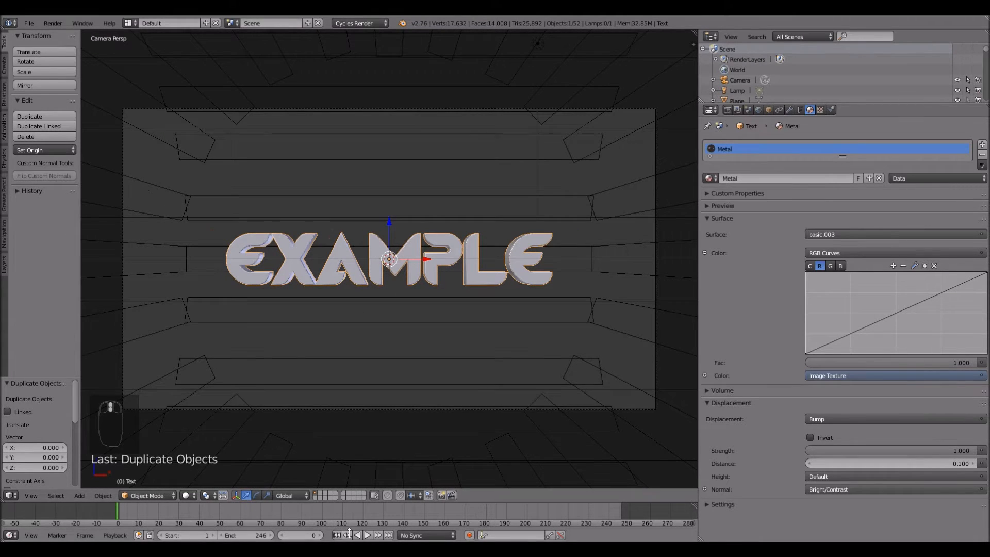
{"action": "left_click", "coordinate": [320, 535]}
{"action": "middle_click", "coordinate": [432, 273]}
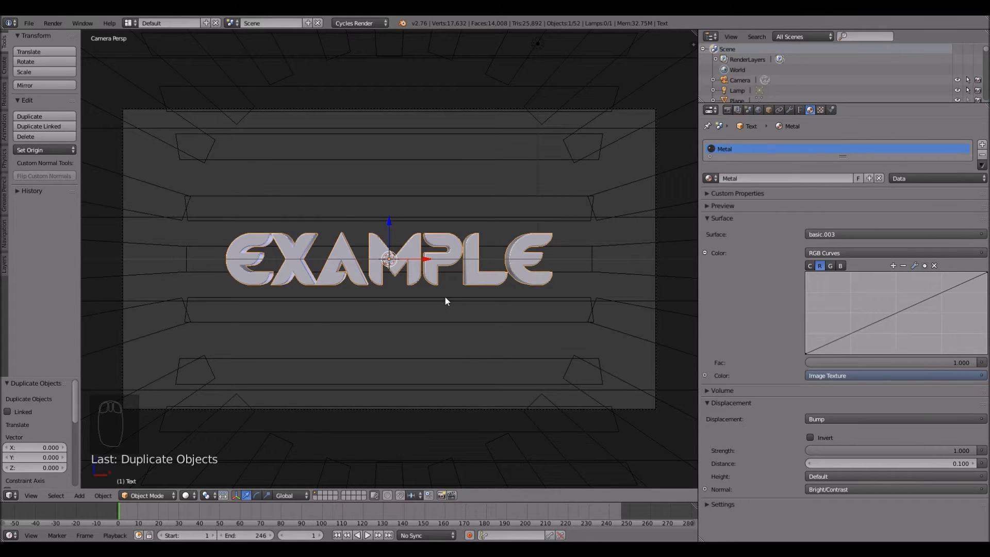
Step: Add a Cube empty at the centre of the EXAMPLE text and select the camera
{"action": "key", "text": "shift+a"}
{"action": "mouse_move", "coordinate": [446, 299]}
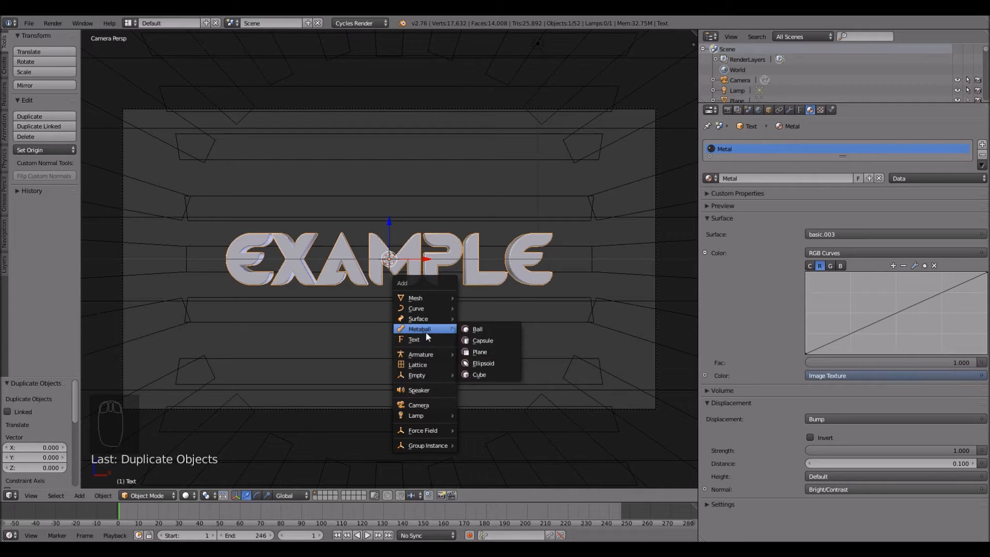
{"action": "mouse_move", "coordinate": [429, 371]}
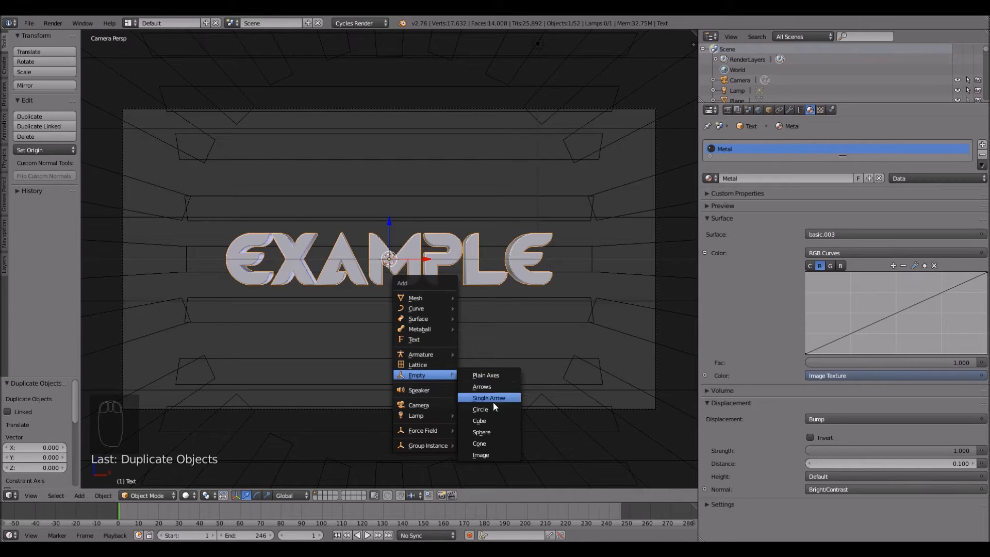
{"action": "left_click", "coordinate": [491, 419]}
{"action": "scroll", "coordinate": [434, 324], "scroll_direction": "up", "scroll_amount": 2}
{"action": "scroll", "coordinate": [434, 324], "scroll_direction": "down", "scroll_amount": 2}
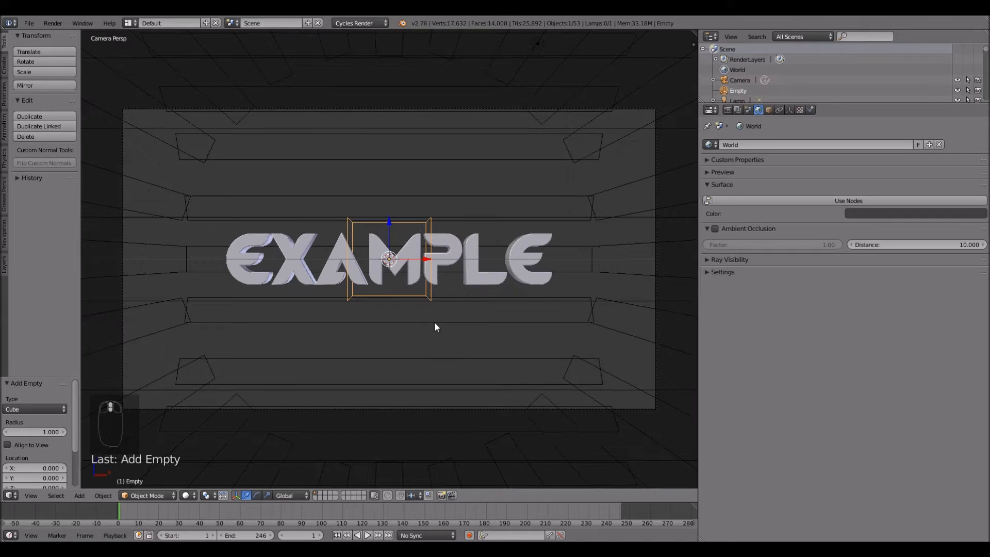
{"action": "right_click", "coordinate": [656, 293]}
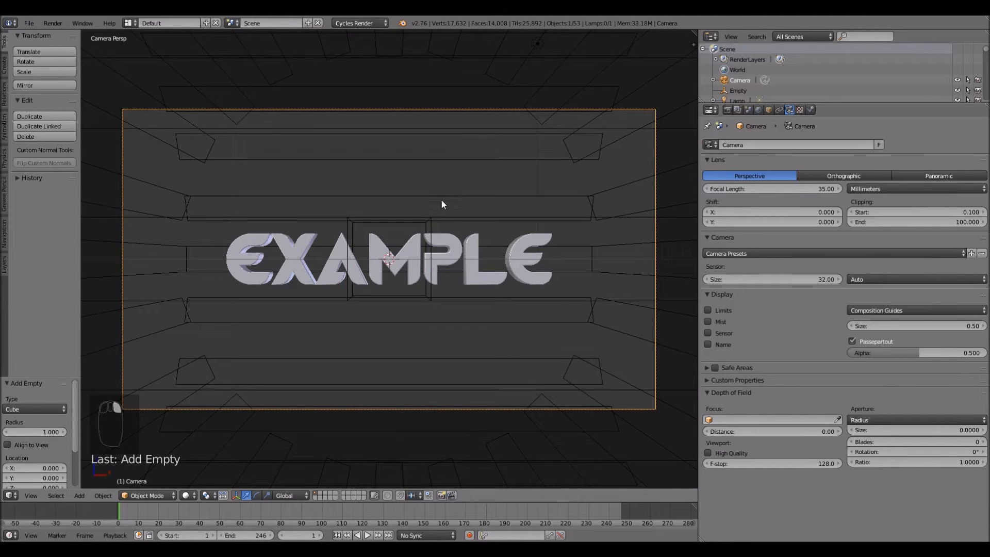
Step: Parent the camera to the Cube empty using the Object parent type
{"action": "right_click", "coordinate": [425, 223], "text": "shift"}
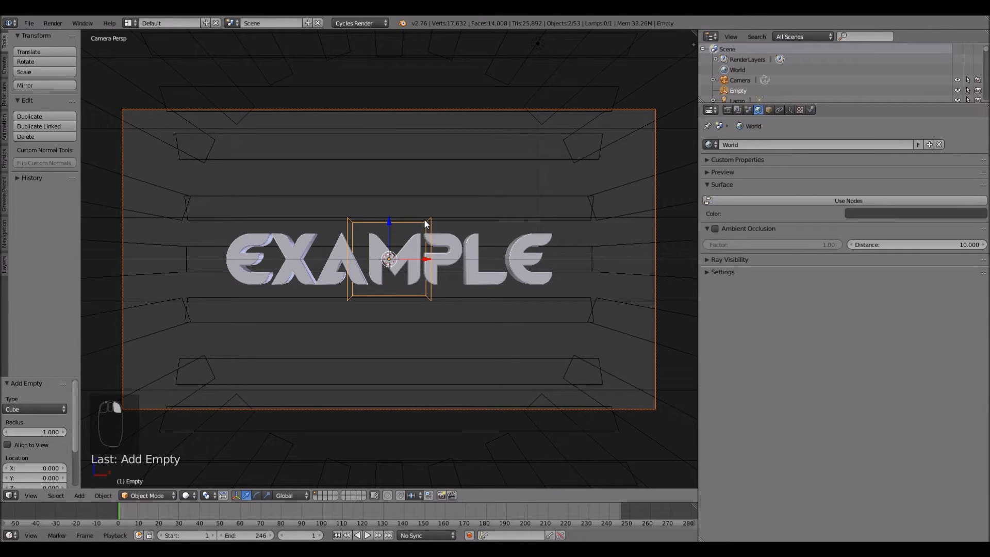
{"action": "key", "text": "ctrl+p"}
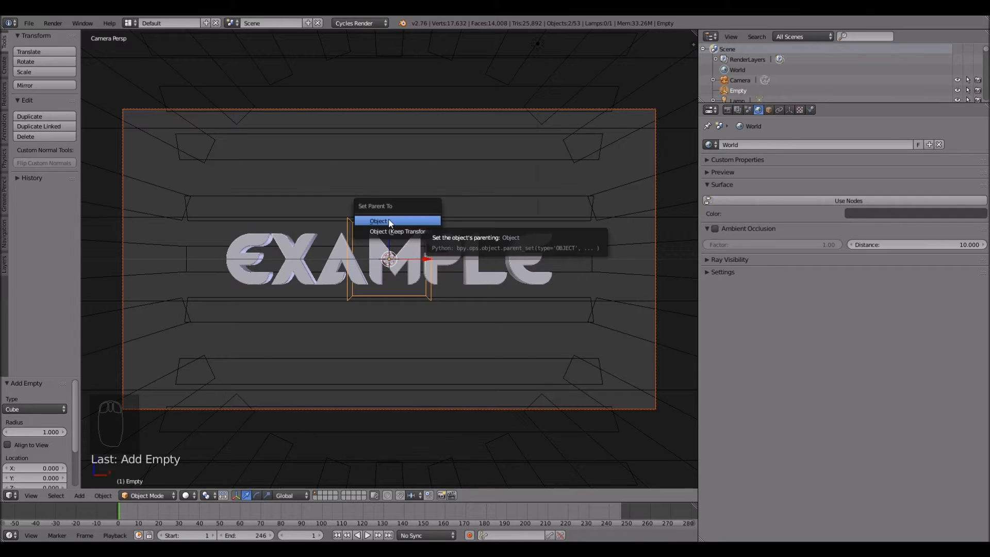
{"action": "left_click", "coordinate": [389, 222]}
Step: Try a free trackball rotation of the empty alone to test how it moves the camera
{"action": "right_click", "coordinate": [421, 228]}
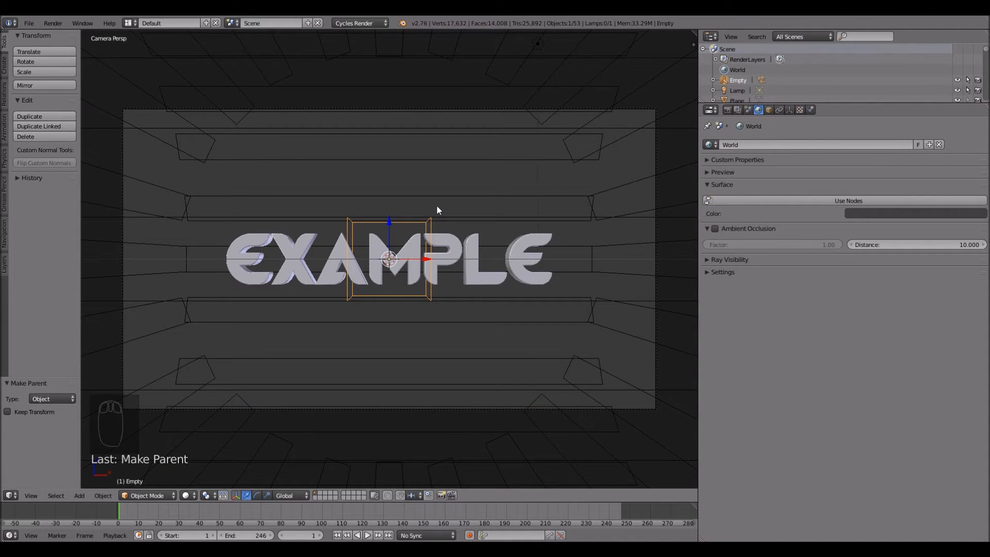
{"action": "key", "text": "r"}
{"action": "key", "text": "r"}
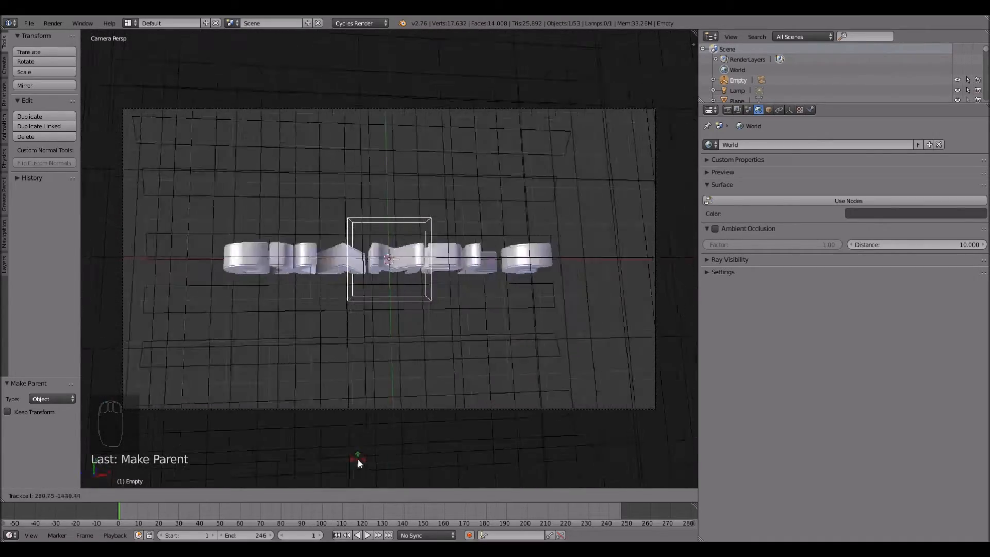
{"action": "right_click", "coordinate": [475, 382]}
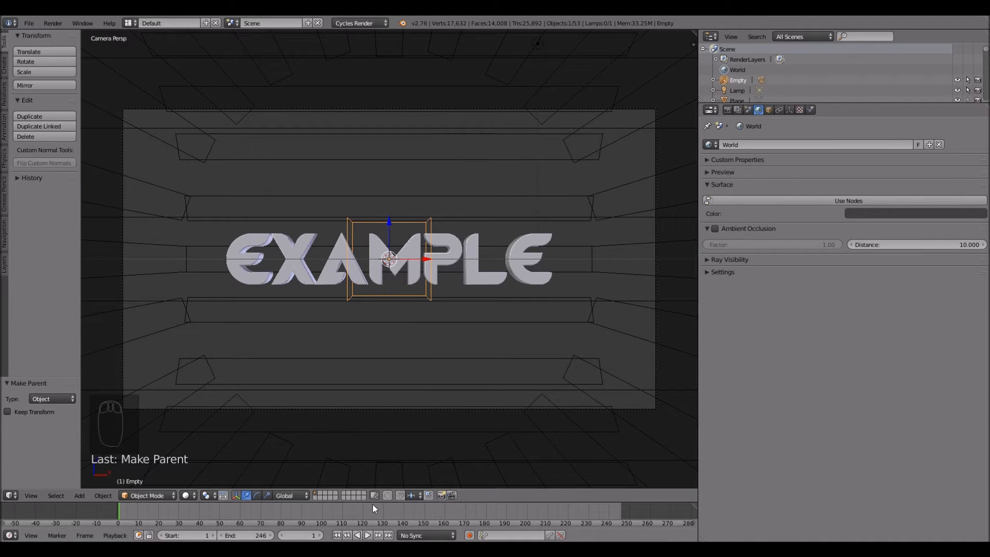
Step: Make the timeline slightly taller and select both overlapping EXAMPLE text objects together
{"action": "left_click_drag", "start_coordinate": [373, 503], "coordinate": [375, 495]}
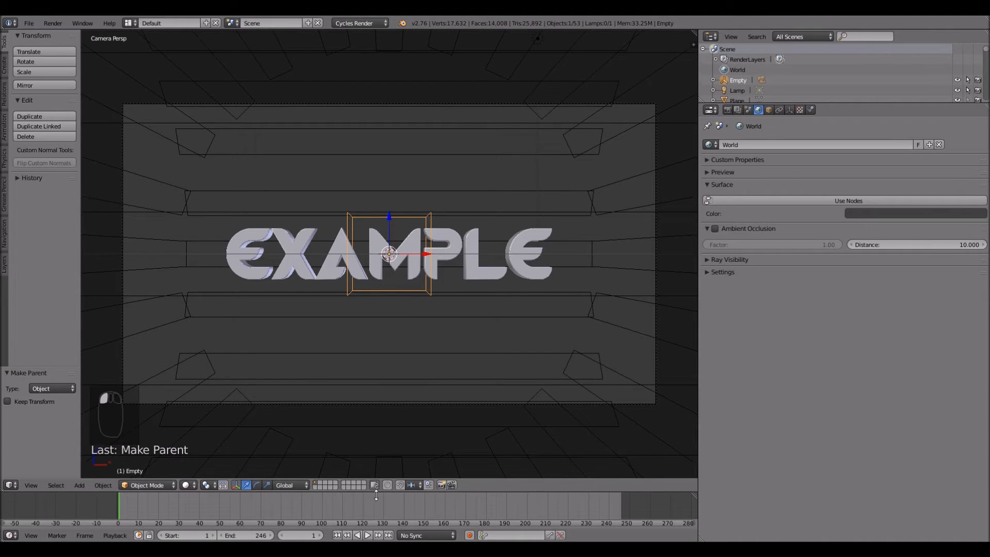
{"action": "right_click", "coordinate": [354, 271]}
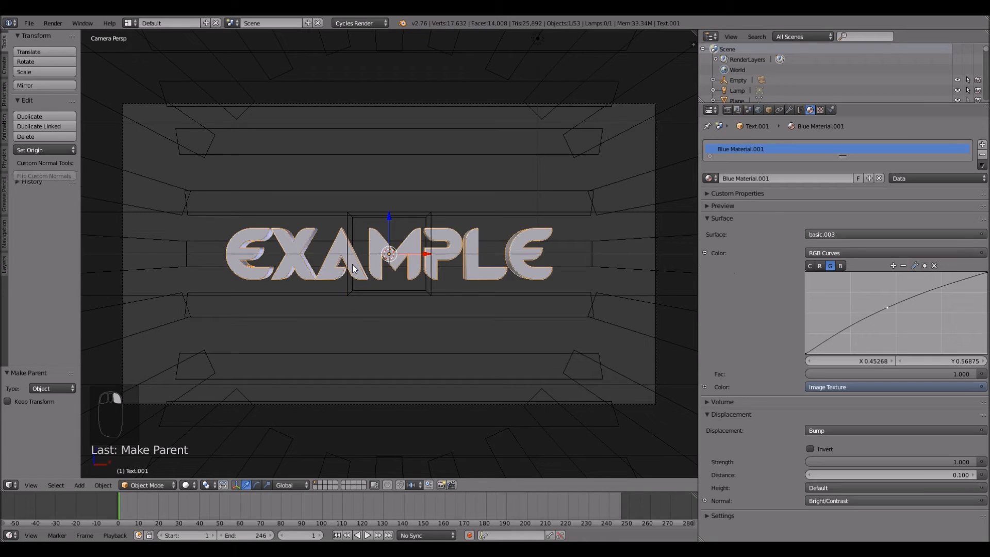
{"action": "right_click", "coordinate": [354, 265]}
{"action": "right_click", "coordinate": [356, 264]}
{"action": "right_click", "coordinate": [254, 260]}
{"action": "right_click", "coordinate": [254, 260]}
{"action": "right_click", "coordinate": [254, 259], "text": "shift"}
{"action": "right_click", "coordinate": [254, 259], "text": "shift"}
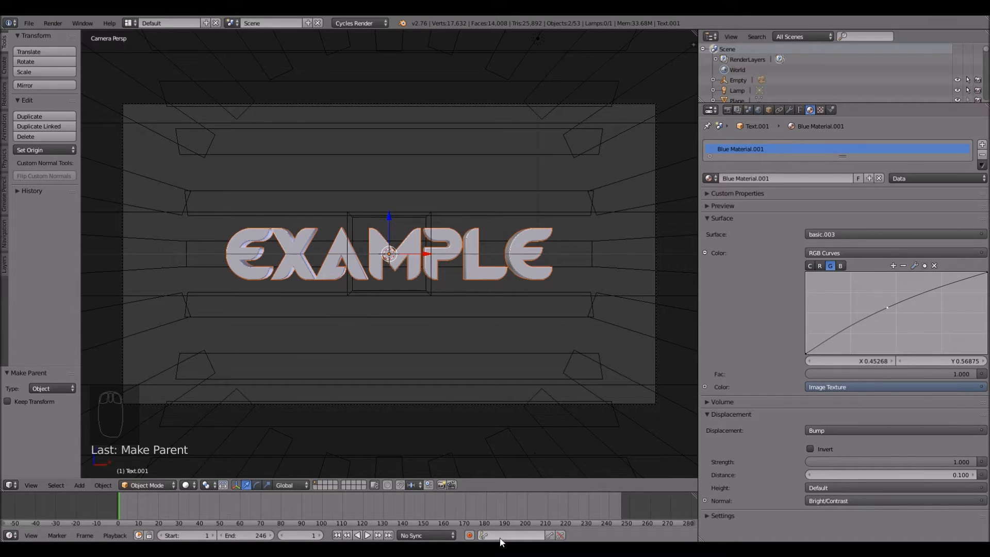
{"action": "right_click", "coordinate": [286, 253]}
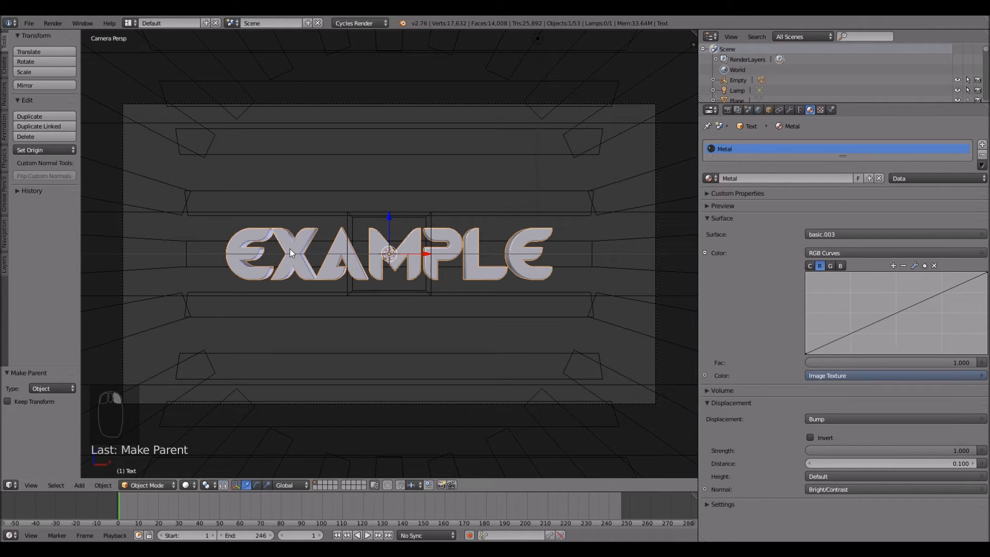
{"action": "right_click", "coordinate": [290, 248], "text": "shift"}
{"action": "left_click_drag", "start_coordinate": [392, 220], "coordinate": [385, 304]}
{"action": "right_click", "coordinate": [386, 299]}
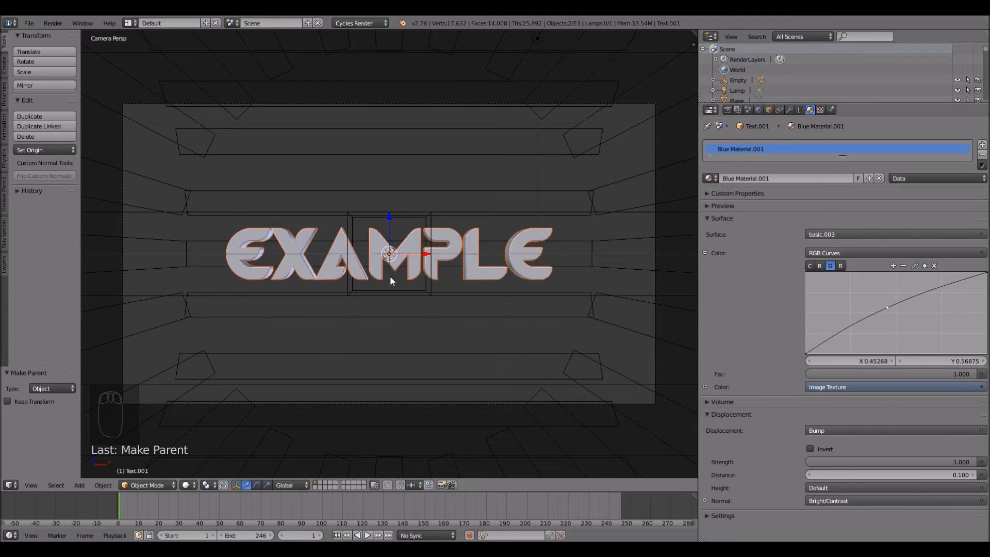
Step: Set the active keying set to LocRotScale and show the text's object transform properties
{"action": "left_click", "coordinate": [800, 110]}
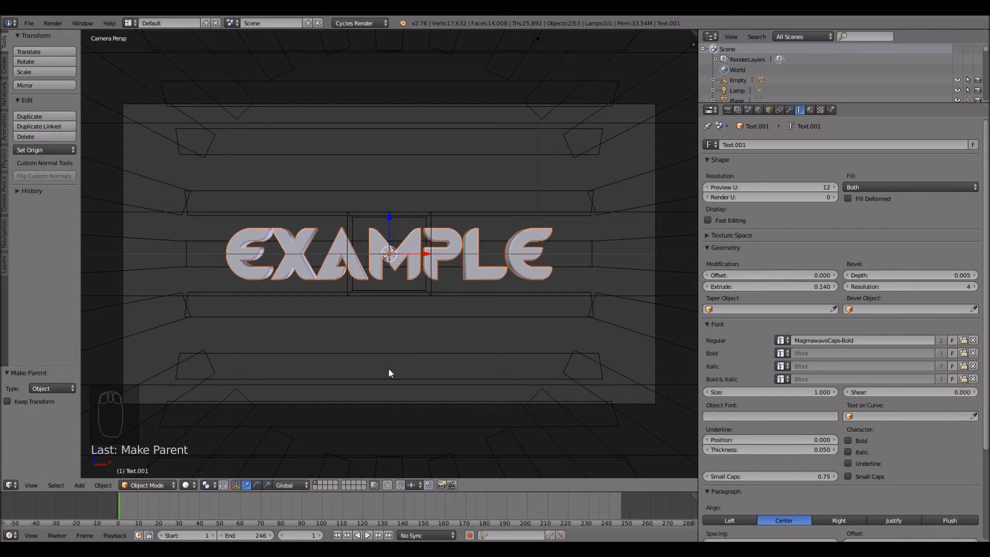
{"action": "left_click", "coordinate": [495, 536]}
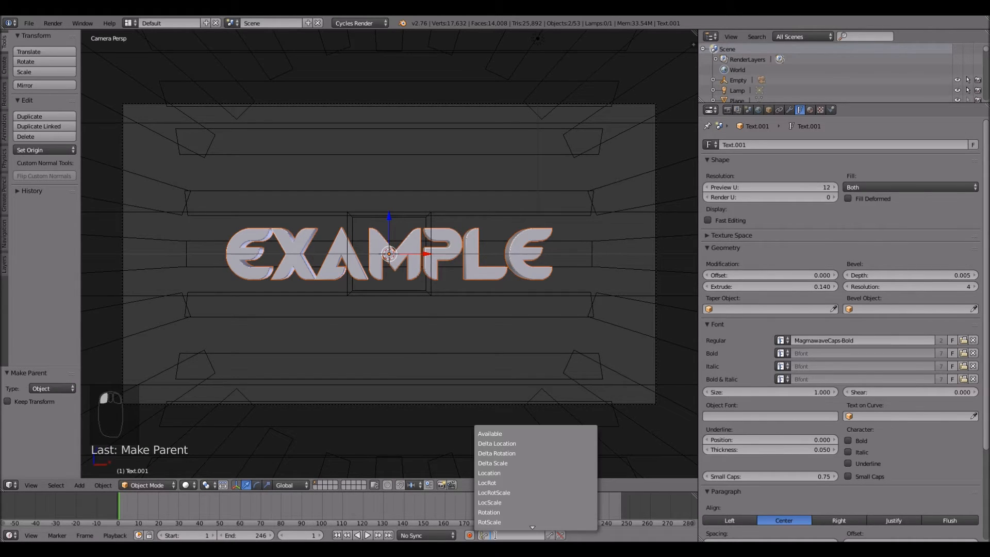
{"action": "left_click", "coordinate": [505, 492]}
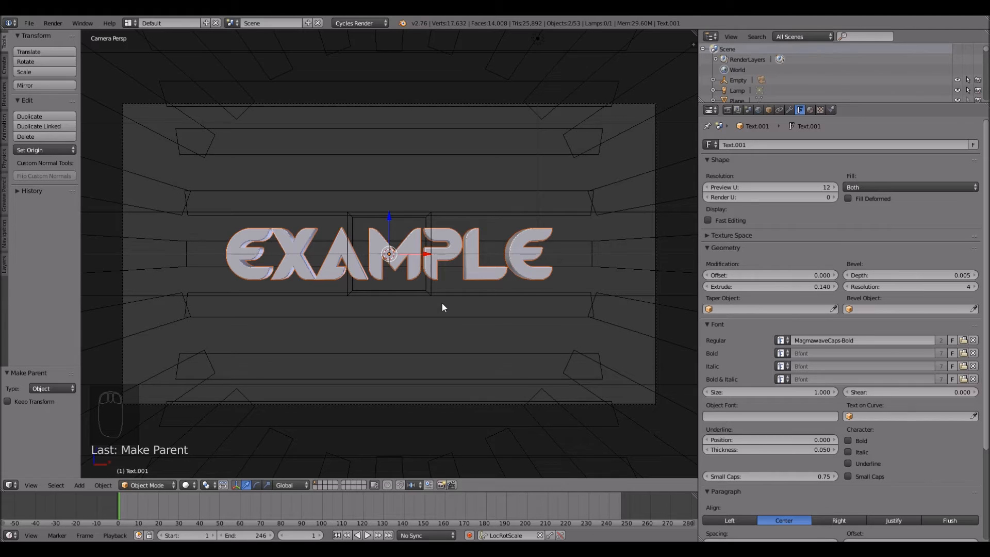
{"action": "left_click", "coordinate": [767, 109]}
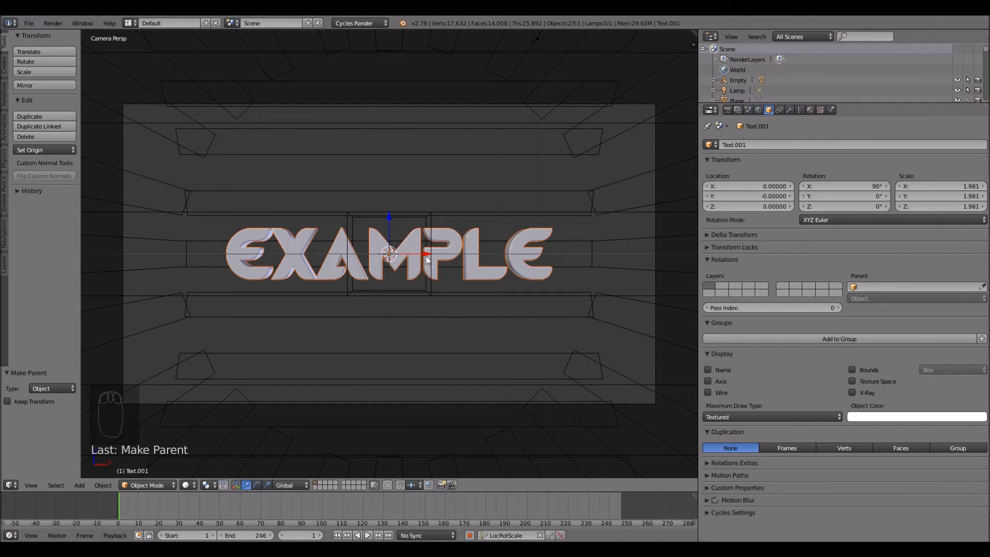
Step: Play through the opening to find the beat, set the current frame to 26 and keyframe both text objects with LocRotScale
{"action": "left_click", "coordinate": [368, 535]}
{"action": "left_click", "coordinate": [368, 535]}
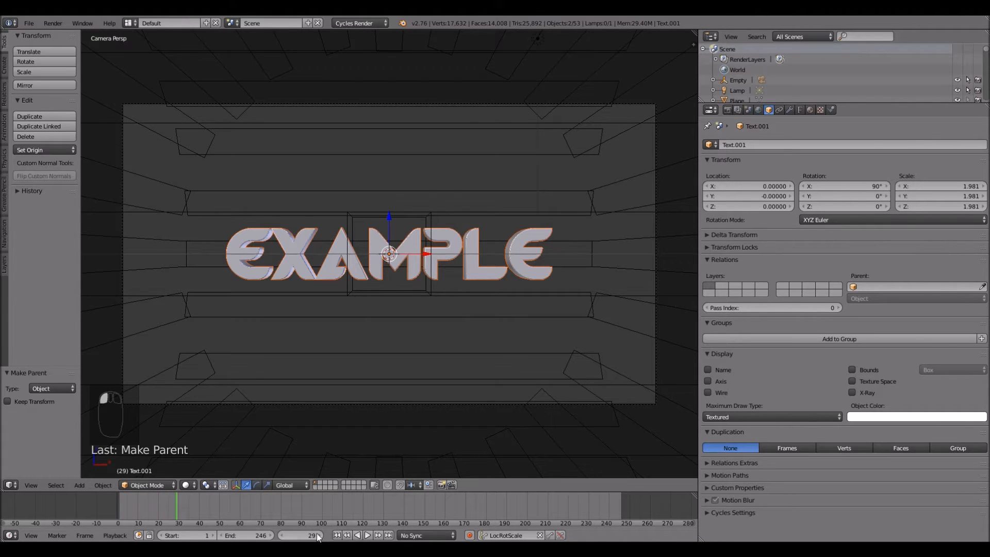
{"action": "left_click", "coordinate": [280, 538]}
{"action": "left_click", "coordinate": [367, 536]}
{"action": "left_click", "coordinate": [367, 537]}
{"action": "left_click", "coordinate": [281, 538]}
{"action": "left_click", "coordinate": [280, 538]}
{"action": "left_click", "coordinate": [280, 537]}
{"action": "left_click", "coordinate": [368, 536]}
{"action": "left_click", "coordinate": [368, 535]}
{"action": "left_click", "coordinate": [280, 536]}
{"action": "left_click", "coordinate": [280, 536]}
{"action": "left_click", "coordinate": [280, 537]}
{"action": "left_click", "coordinate": [280, 537]}
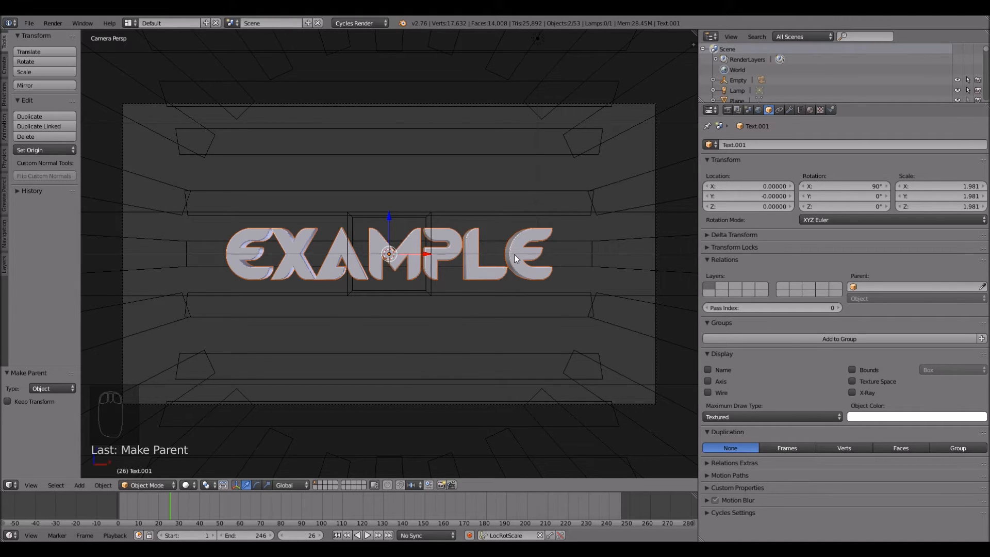
{"action": "key", "text": "i"}
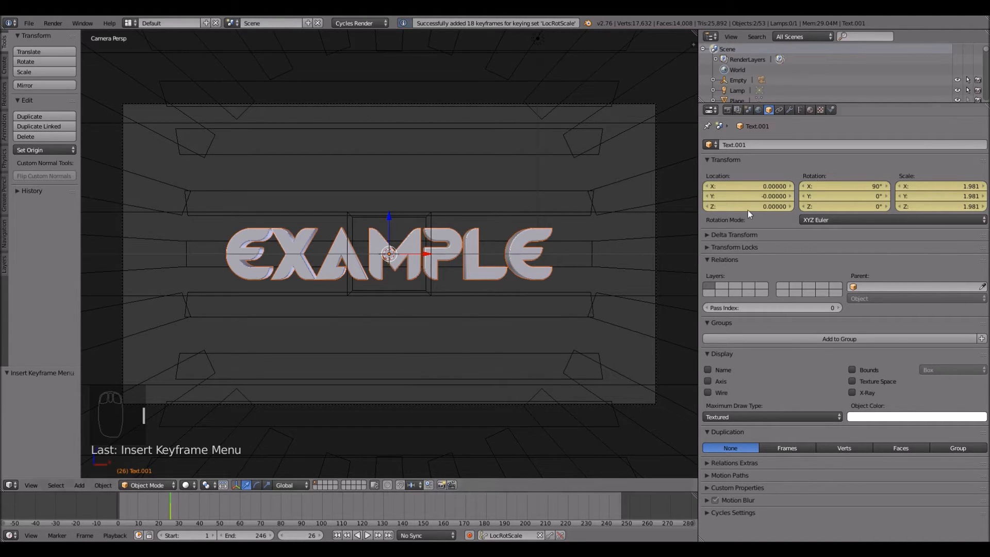
Step: Return to frame 1, rotate both text objects 180° about the global X axis and insert a keyframe
{"action": "left_click", "coordinate": [337, 535]}
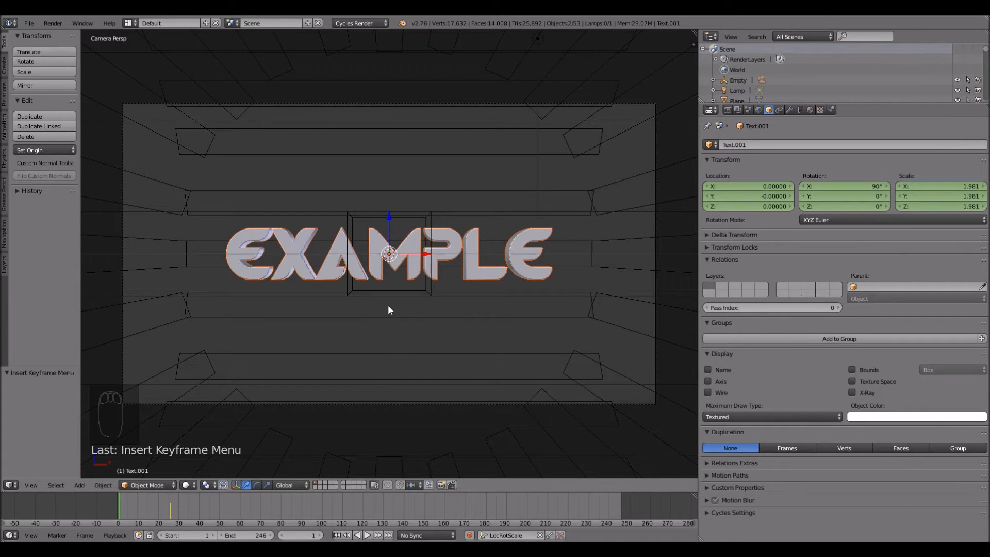
{"action": "key", "text": "r"}
{"action": "type", "text": "x"}
{"action": "type", "text": "180"}
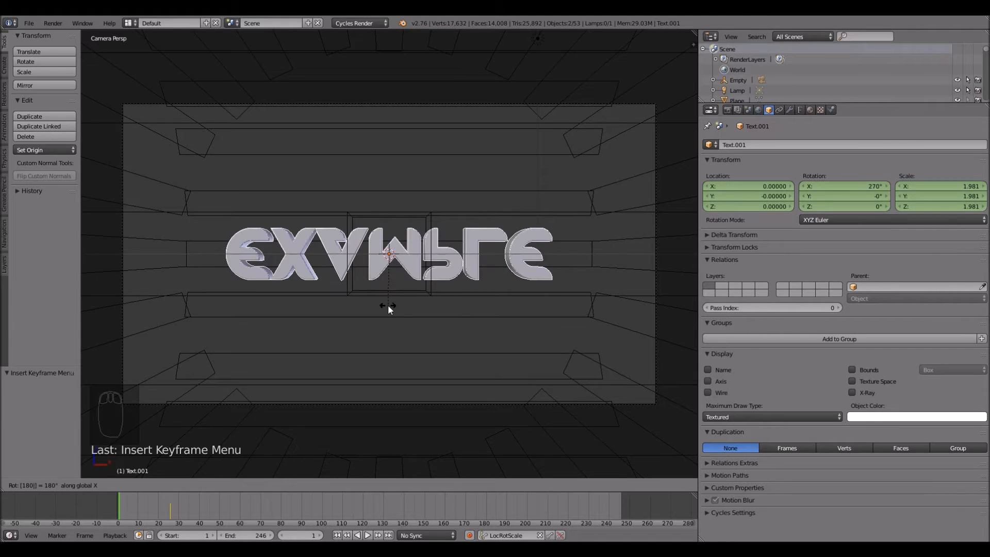
{"action": "key", "text": "Return"}
{"action": "key", "text": "i"}
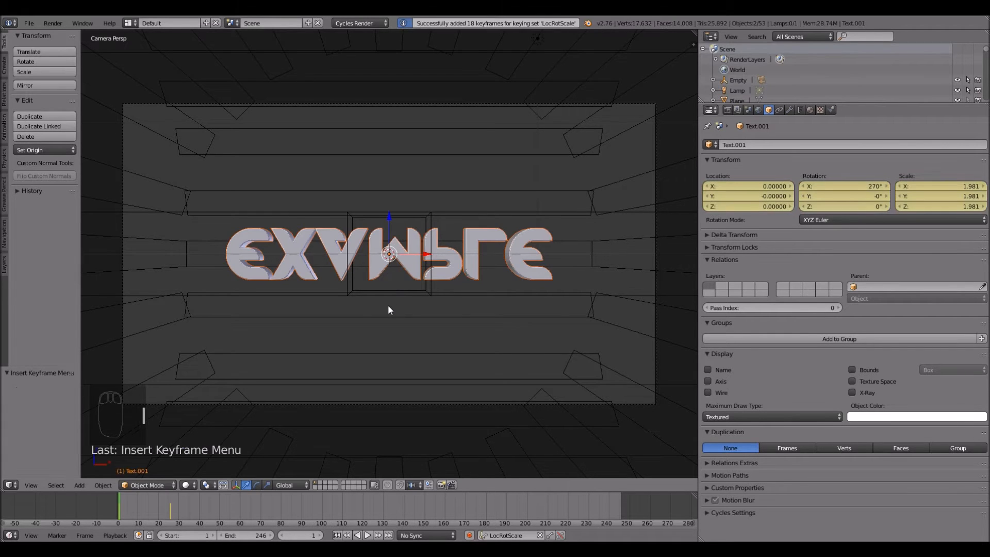
Step: Rotate both text objects 180° about the global Z axis and insert a keyframe at frame 1
{"action": "key", "text": "r"}
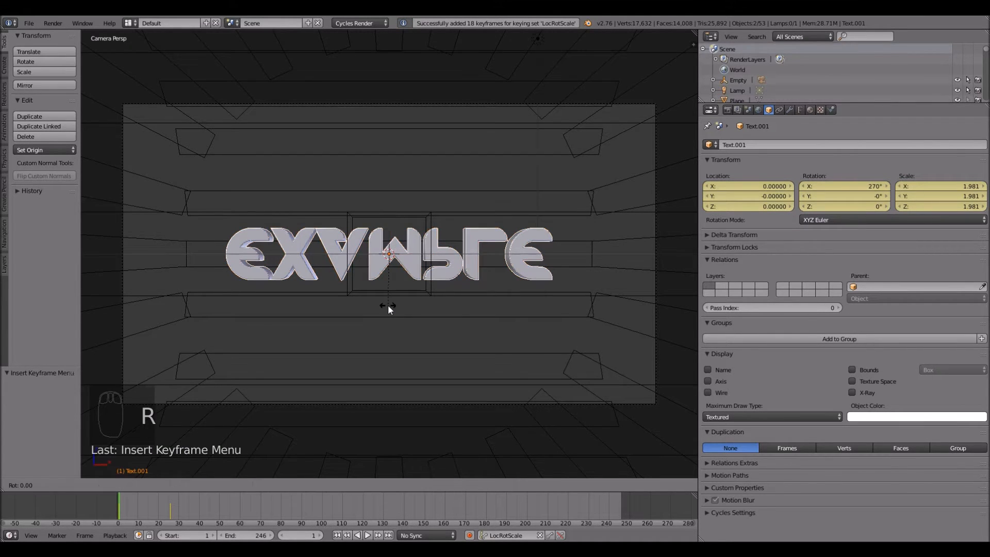
{"action": "key", "text": "z"}
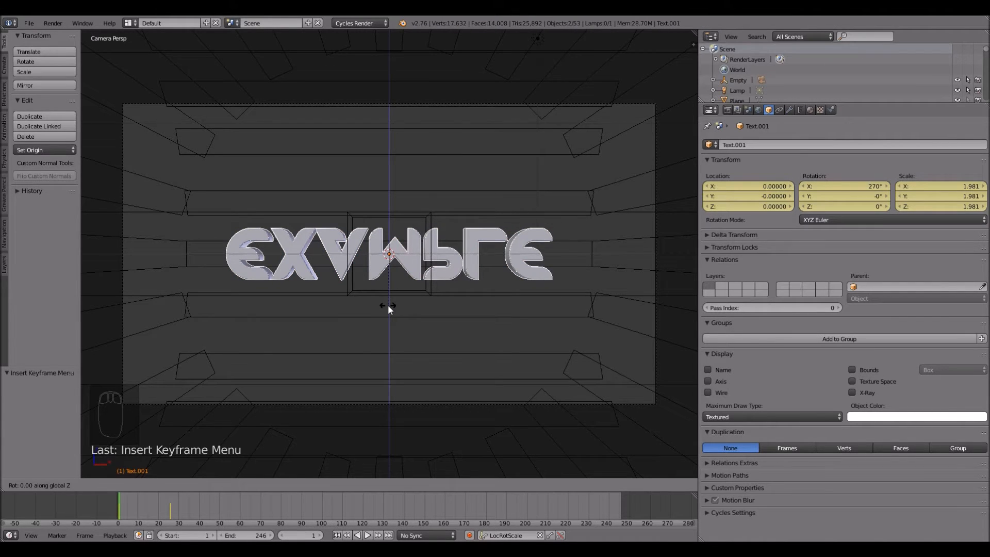
{"action": "type", "text": "180"}
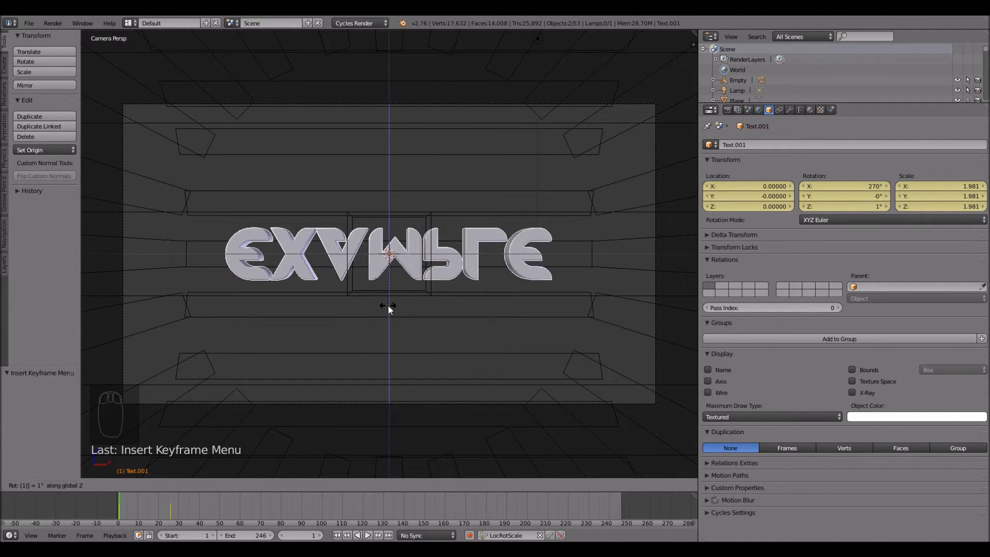
{"action": "key", "text": "Return"}
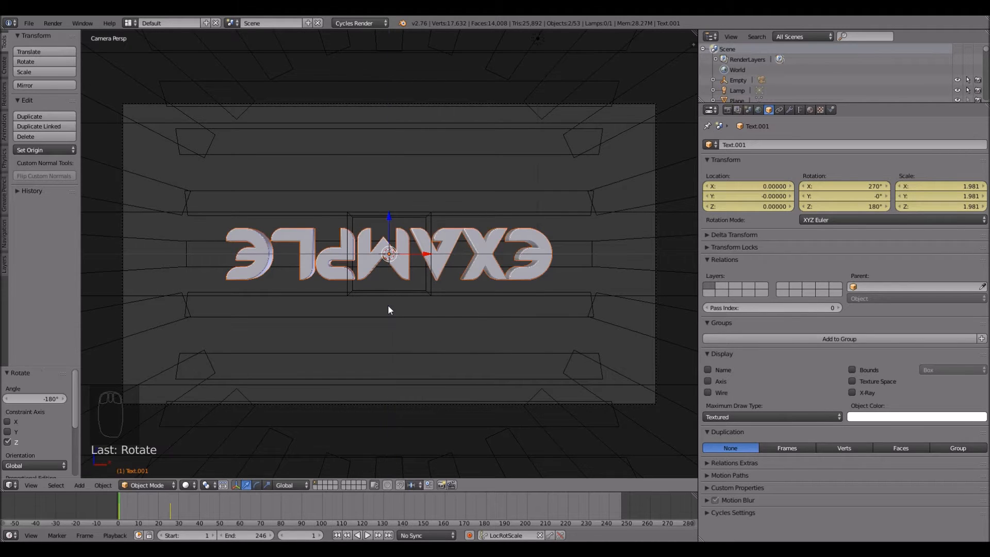
{"action": "key", "text": "i"}
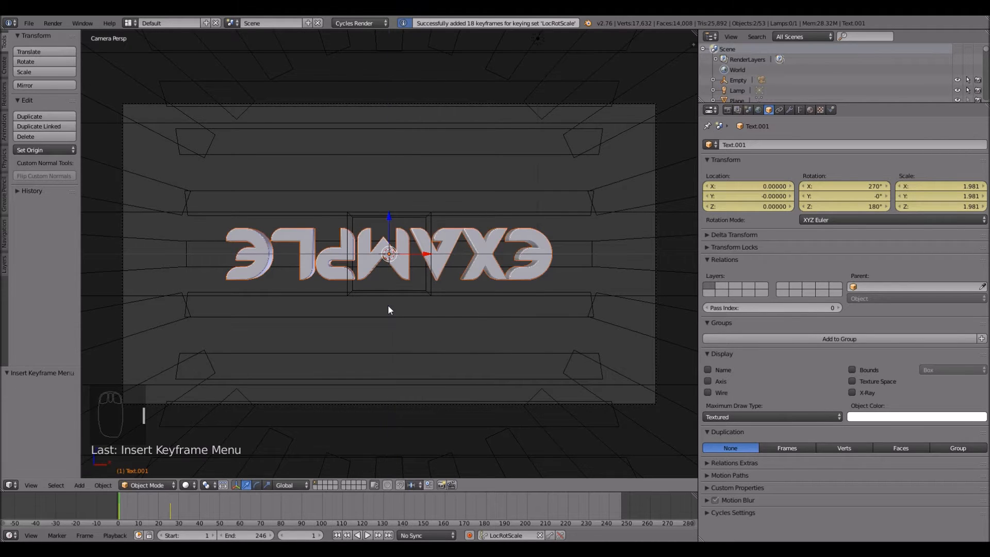
Step: Preview the text spin, go to the keyframe at frame 26 and insert a LocRotScale keyframe on the empty there
{"action": "left_click", "coordinate": [367, 536]}
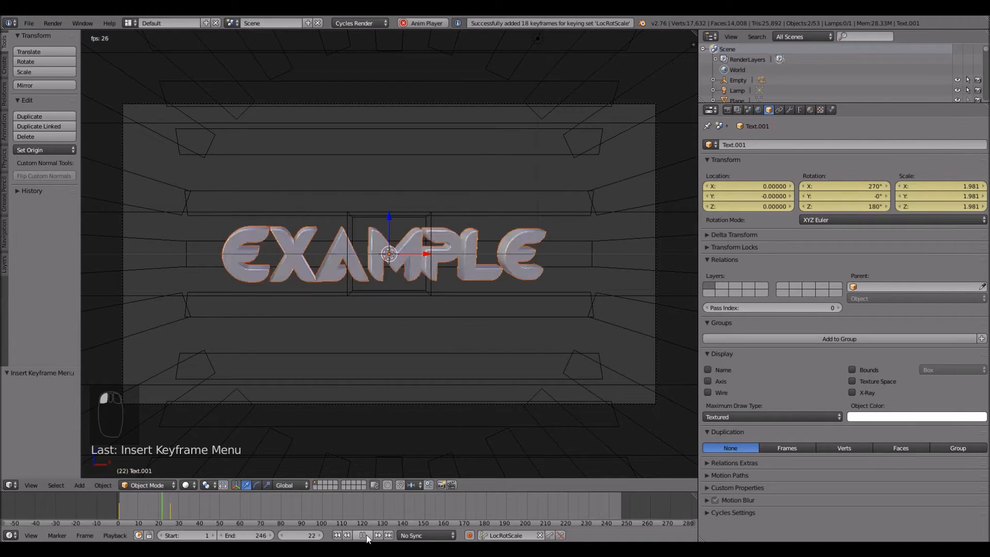
{"action": "left_click", "coordinate": [348, 536]}
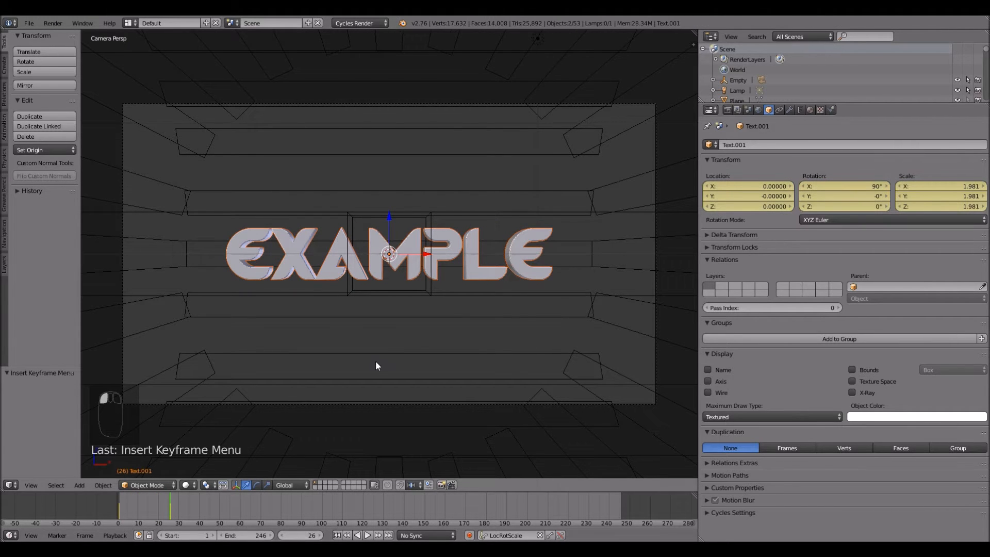
{"action": "right_click", "coordinate": [408, 292]}
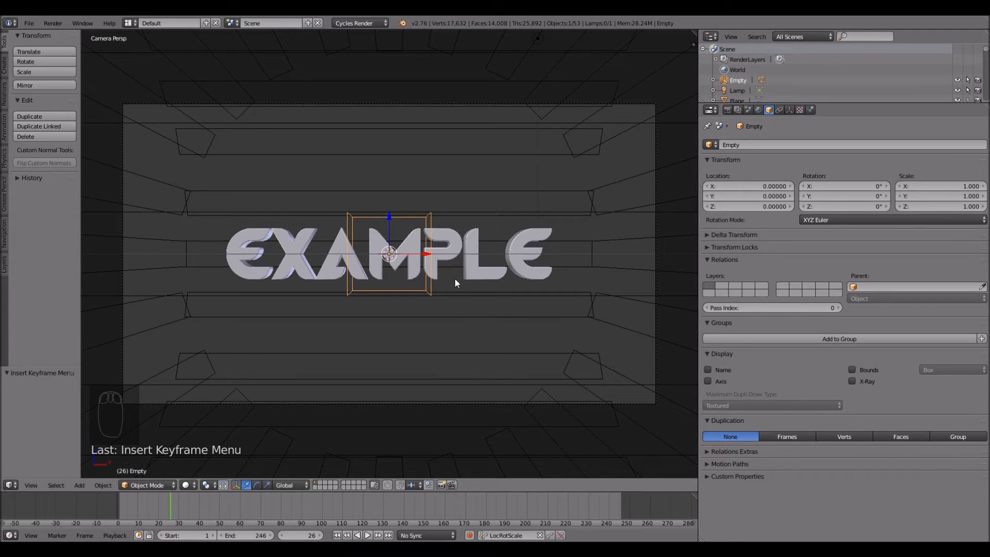
{"action": "key", "text": "i"}
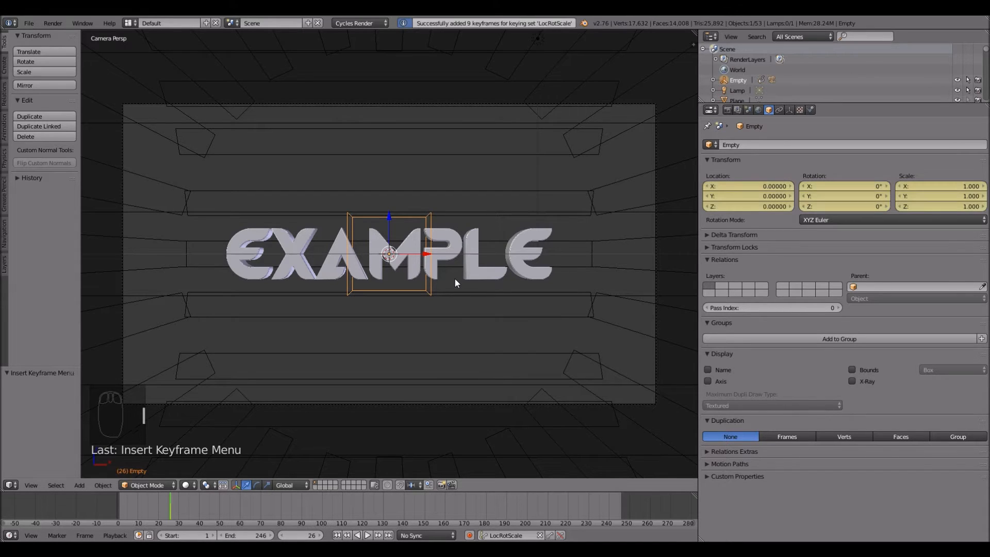
Step: Return to frame 1, rotate the empty 180° about the global Z axis and insert a keyframe
{"action": "left_click", "coordinate": [337, 535]}
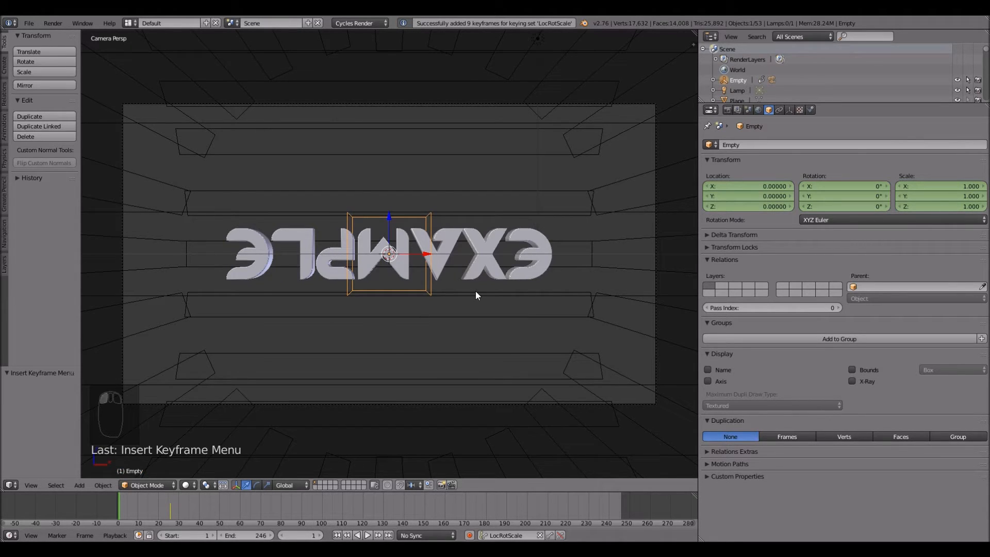
{"action": "key", "text": "r"}
{"action": "key", "text": "z"}
{"action": "key", "text": "1"}
{"action": "key", "text": "8"}
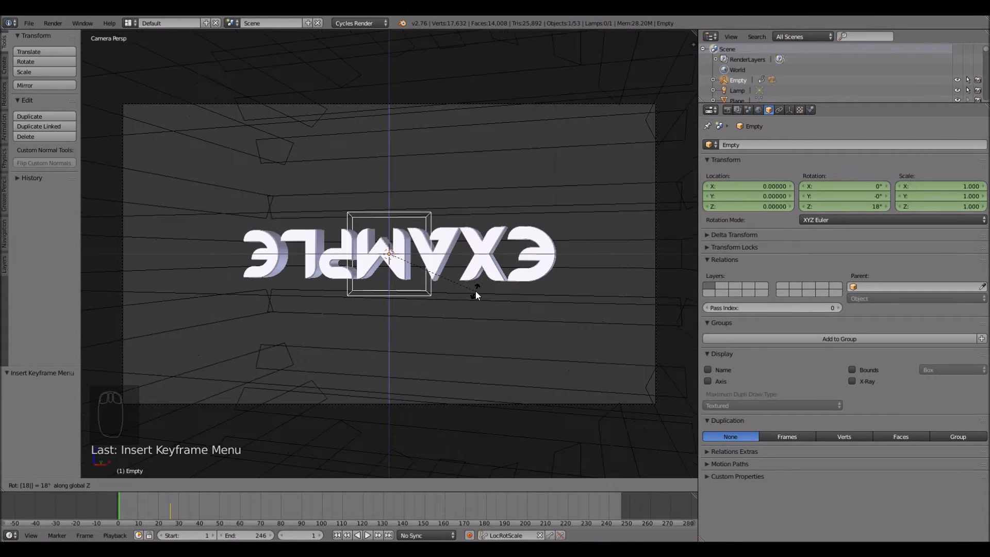
{"action": "key", "text": "0"}
{"action": "key", "text": "Return"}
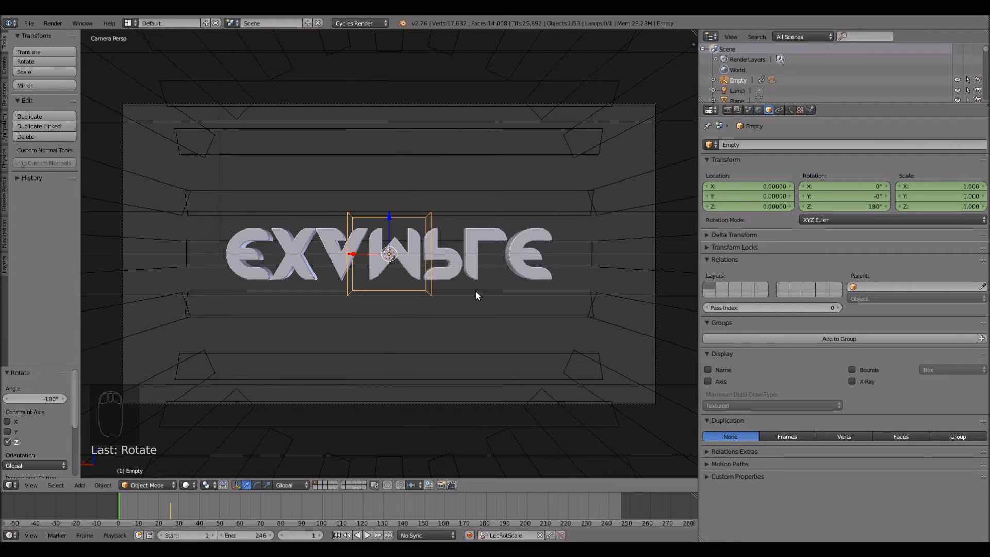
{"action": "key", "text": "i"}
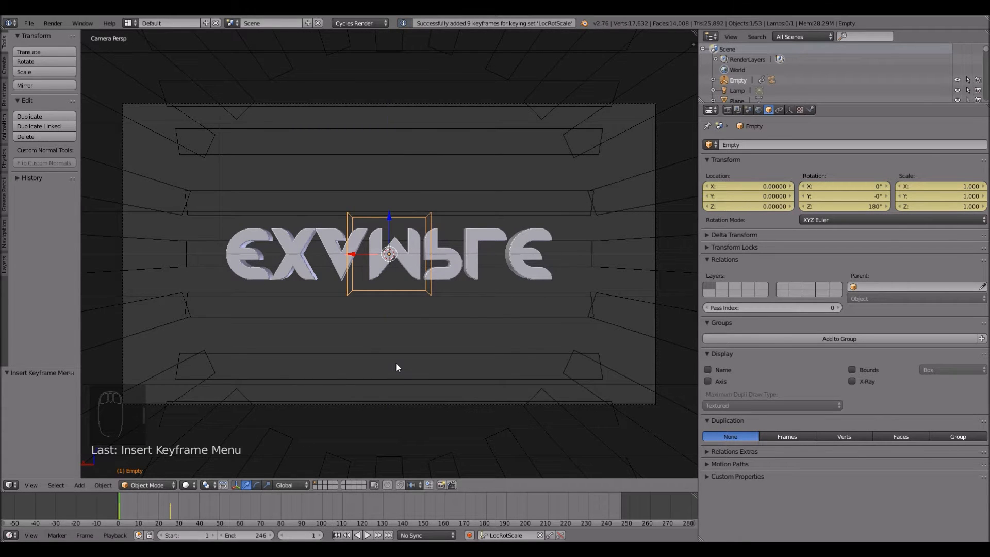
Step: Rotate the empty 180° about the global Y axis, keyframe it at frame 1 and play back the combined spin
{"action": "key", "text": "r"}
{"action": "key", "text": "y"}
{"action": "key", "text": "1"}
{"action": "key", "text": "8"}
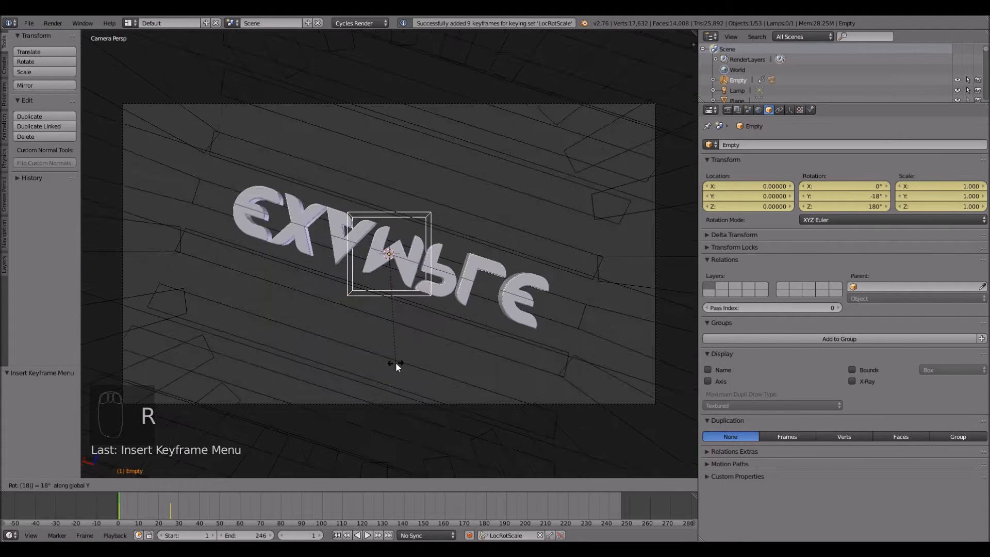
{"action": "key", "text": "0"}
{"action": "key", "text": "Return"}
{"action": "key", "text": "i"}
{"action": "left_click", "coordinate": [369, 536]}
{"action": "left_click", "coordinate": [368, 536]}
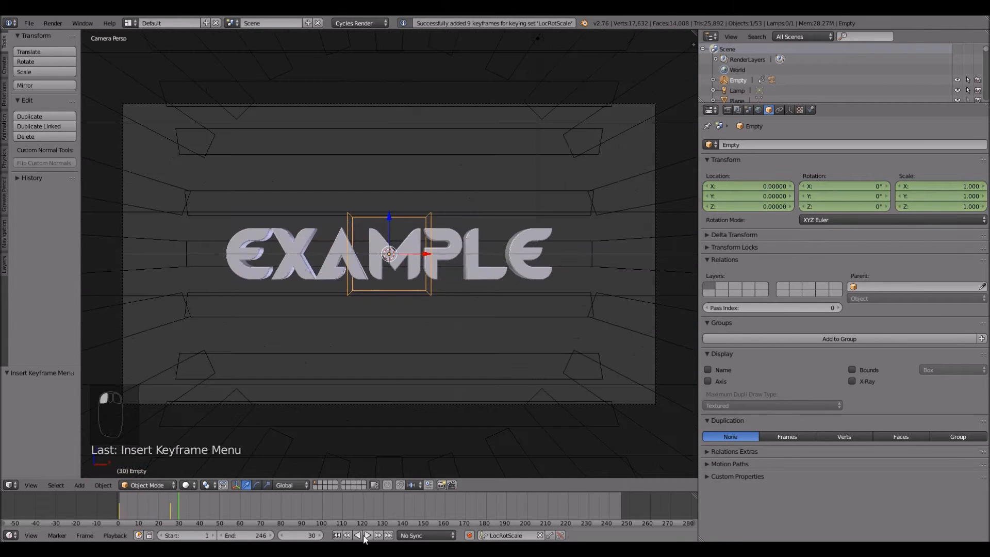
Step: At frame 26, rotate the empty about -53° around global Z and about 28.5° around global X, then insert a LocRotScale keyframe
{"action": "left_click", "coordinate": [347, 536]}
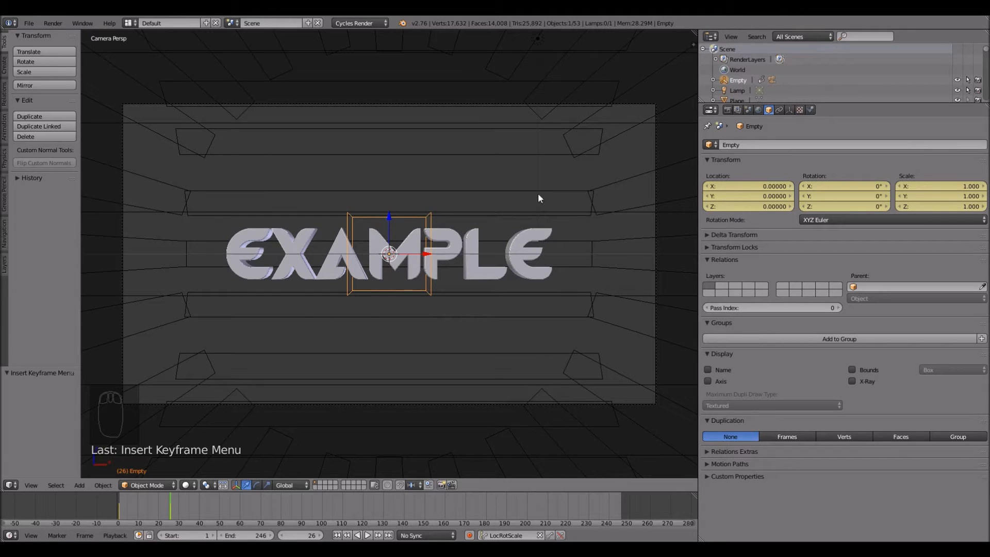
{"action": "left_click_drag", "start_coordinate": [227, 510], "coordinate": [170, 511]}
{"action": "key", "text": "r"}
{"action": "key", "text": "z"}
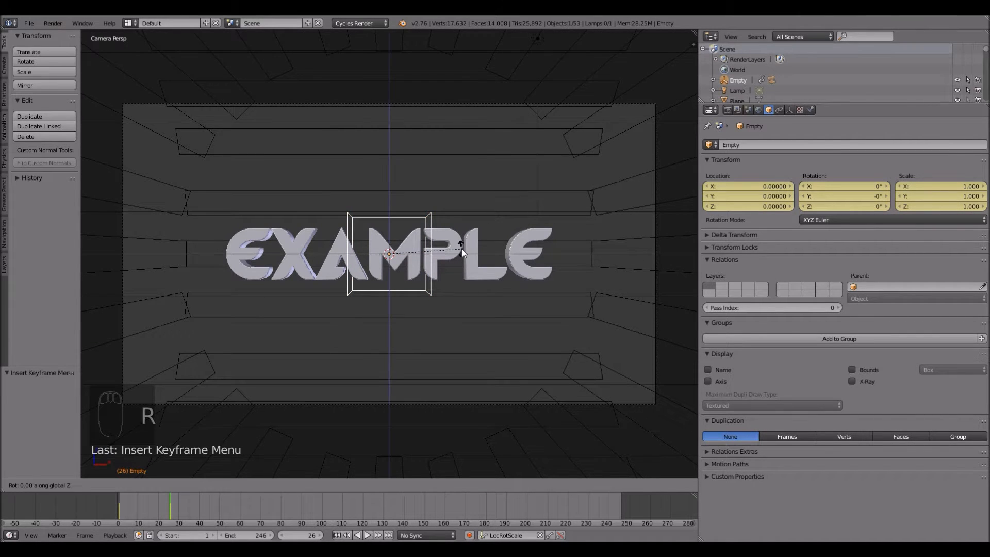
{"action": "left_click", "coordinate": [429, 193]}
{"action": "key", "text": "r"}
{"action": "key", "text": "x"}
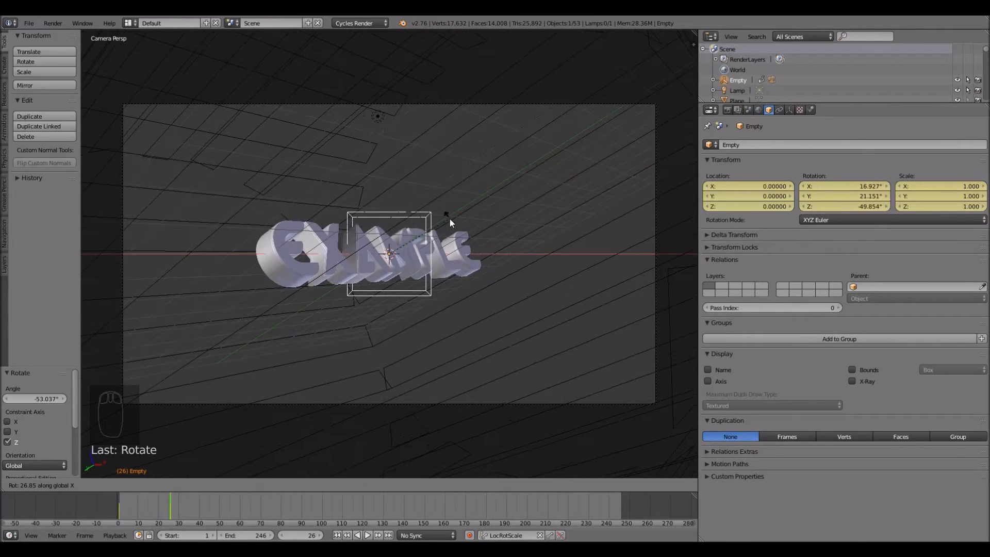
{"action": "left_click", "coordinate": [449, 219]}
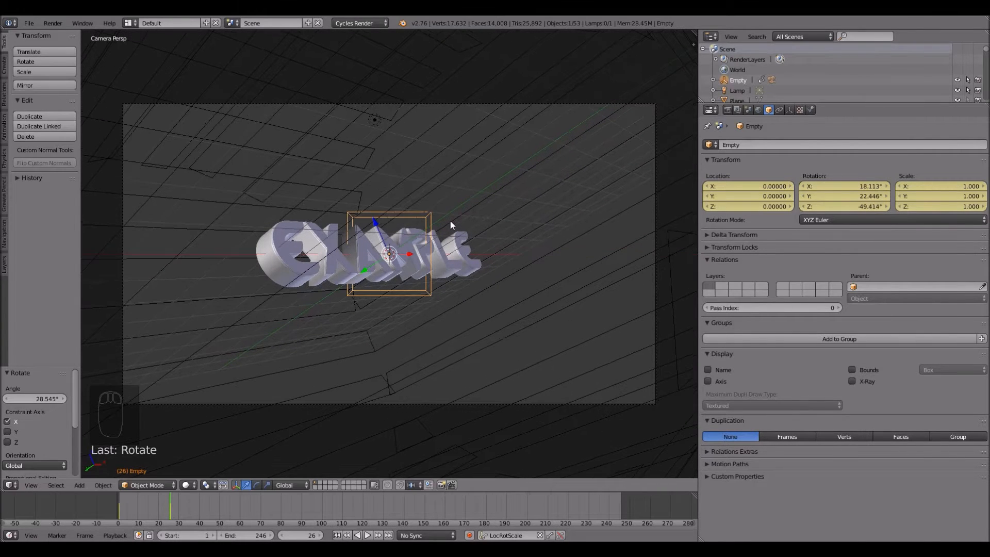
{"action": "key", "text": "i"}
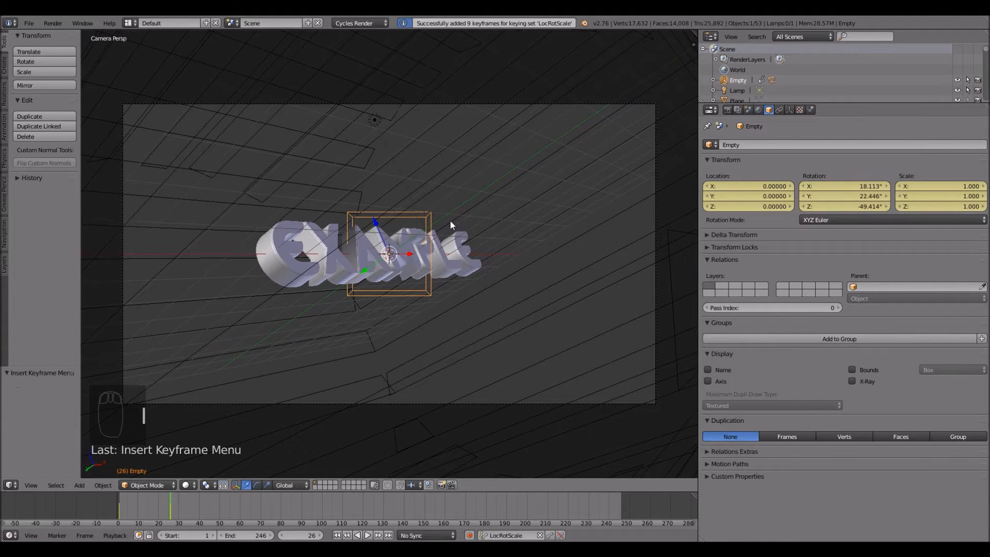
Step: Play back the revised spin from the first keyframe and return to frame 26
{"action": "left_click", "coordinate": [348, 534]}
{"action": "left_click", "coordinate": [365, 535]}
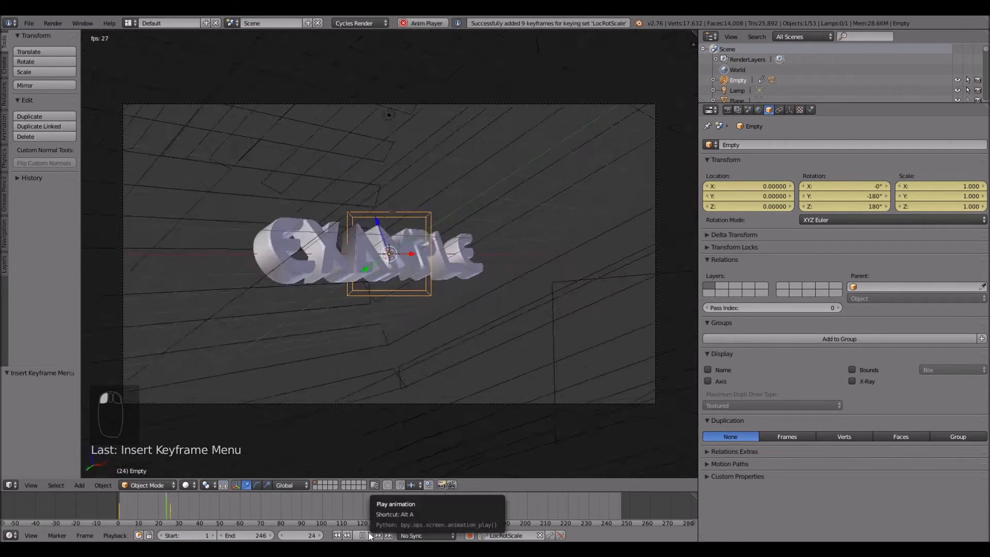
{"action": "left_click", "coordinate": [347, 535]}
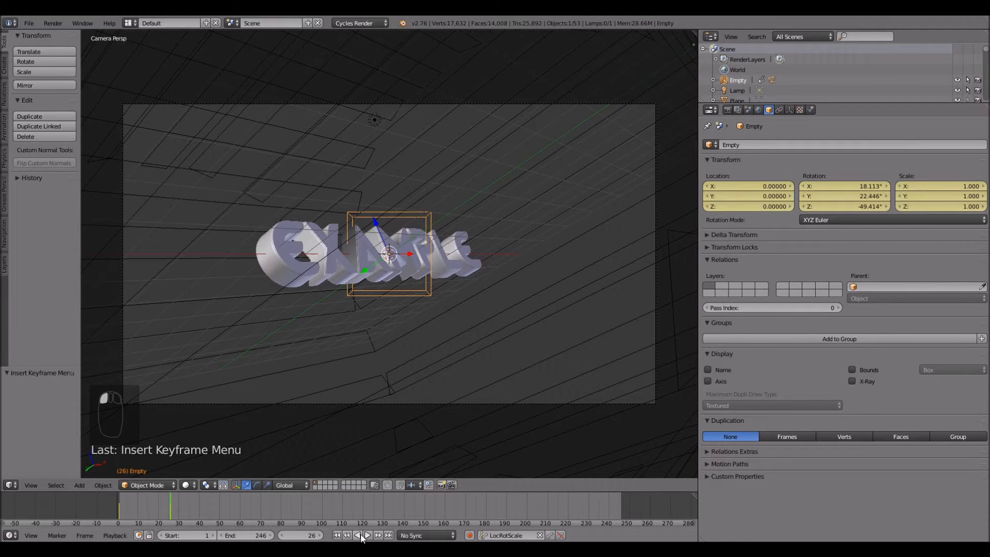
Step: At frame 29, rotate the empty around global Z and about -33° around global X, then insert a LocRotScale keyframe
{"action": "left_click", "coordinate": [321, 535]}
{"action": "left_click", "coordinate": [321, 536]}
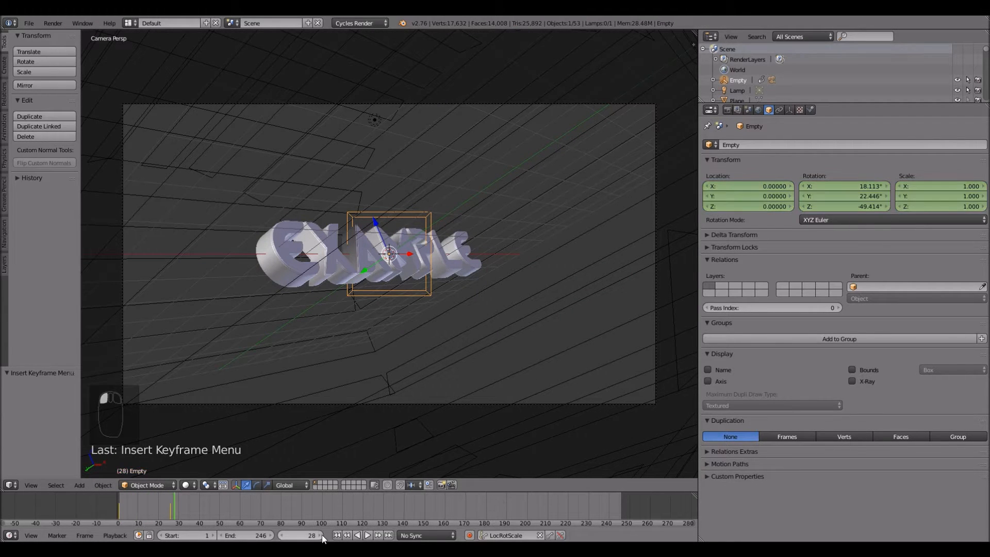
{"action": "left_click", "coordinate": [319, 536]}
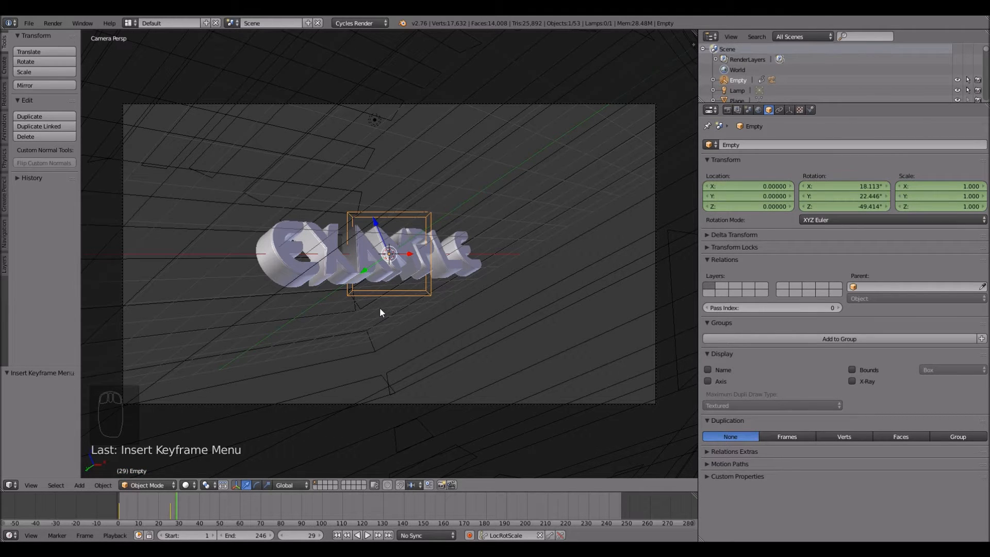
{"action": "key", "text": "r"}
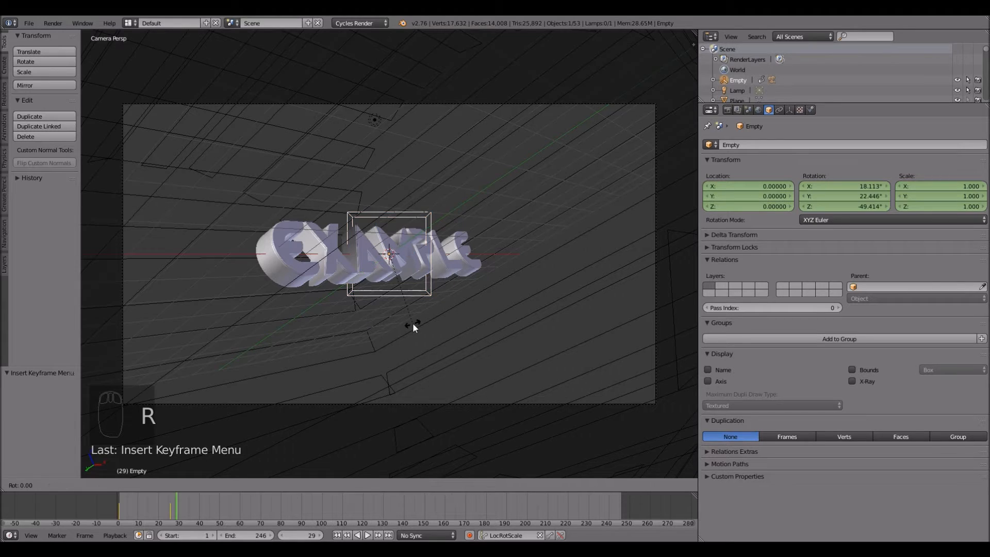
{"action": "key", "text": "z"}
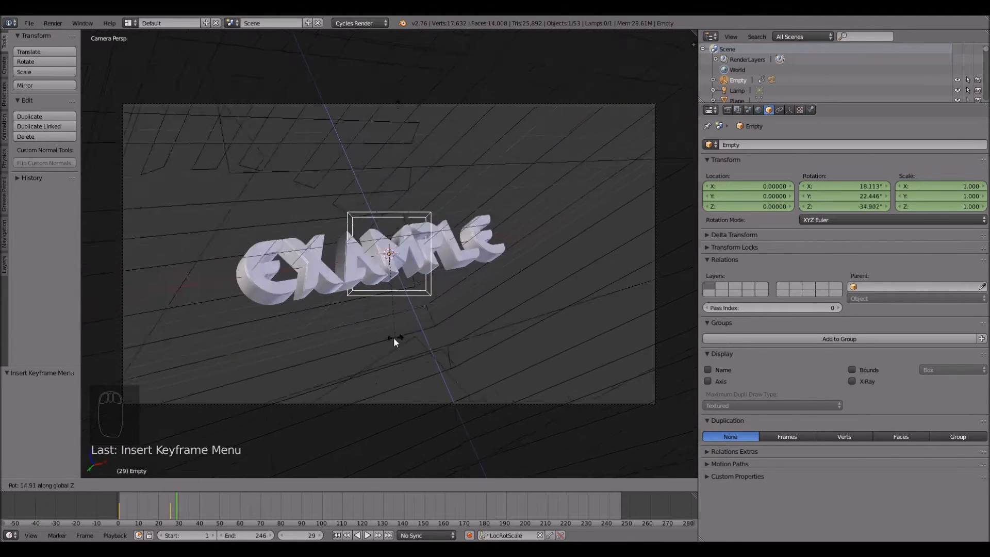
{"action": "left_click", "coordinate": [352, 360]}
{"action": "key", "text": "r"}
{"action": "key", "text": "x"}
{"action": "left_click", "coordinate": [465, 301]}
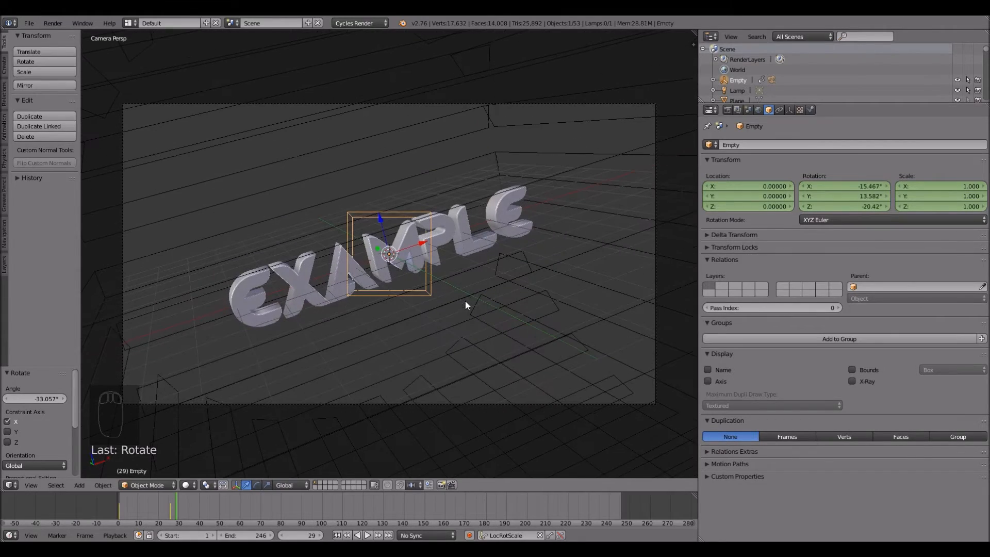
{"action": "key", "text": "i"}
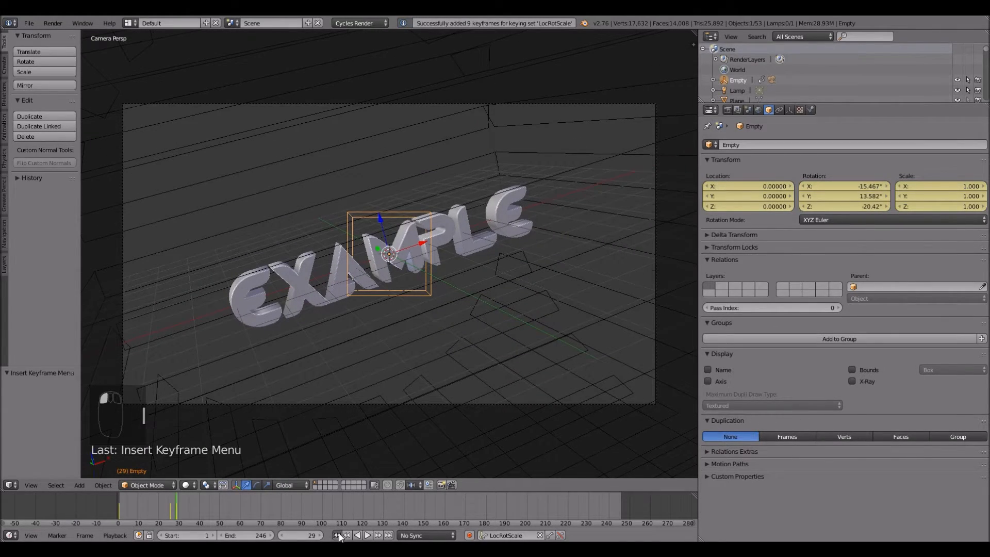
Step: Play the animation from the start, then replay it from frame 30 and stop at frame 93
{"action": "left_click", "coordinate": [338, 534]}
{"action": "left_click", "coordinate": [367, 536]}
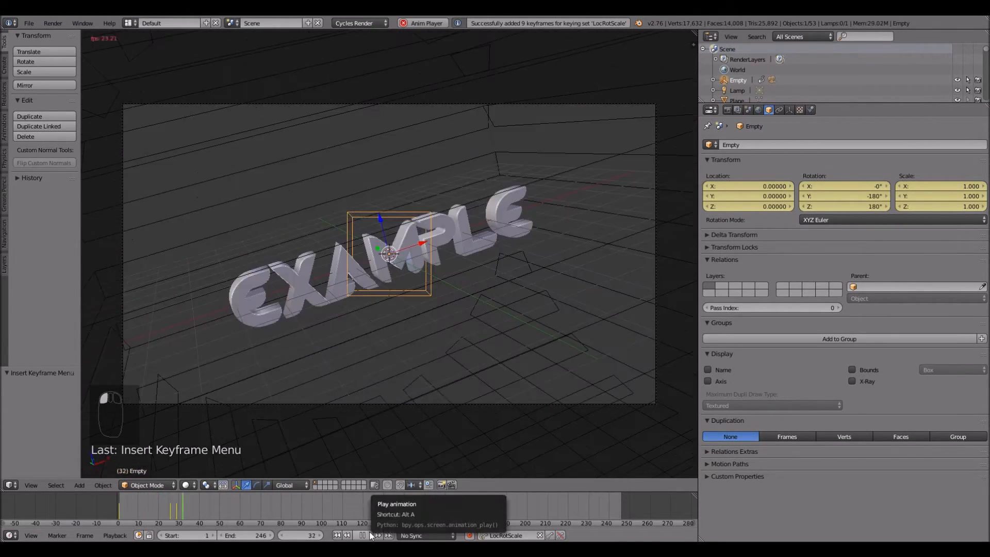
{"action": "left_click", "coordinate": [370, 531]}
{"action": "left_click", "coordinate": [180, 512]}
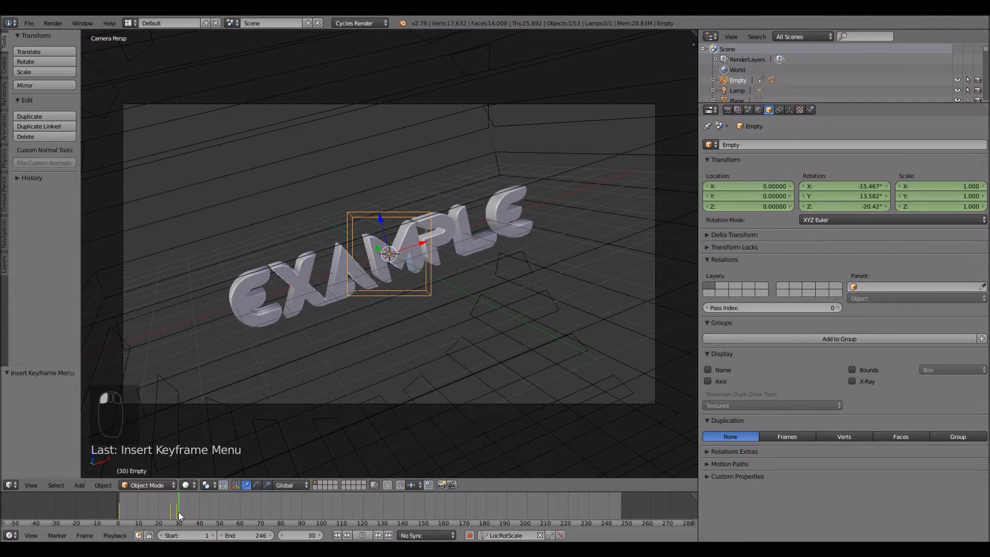
{"action": "left_click", "coordinate": [178, 513]}
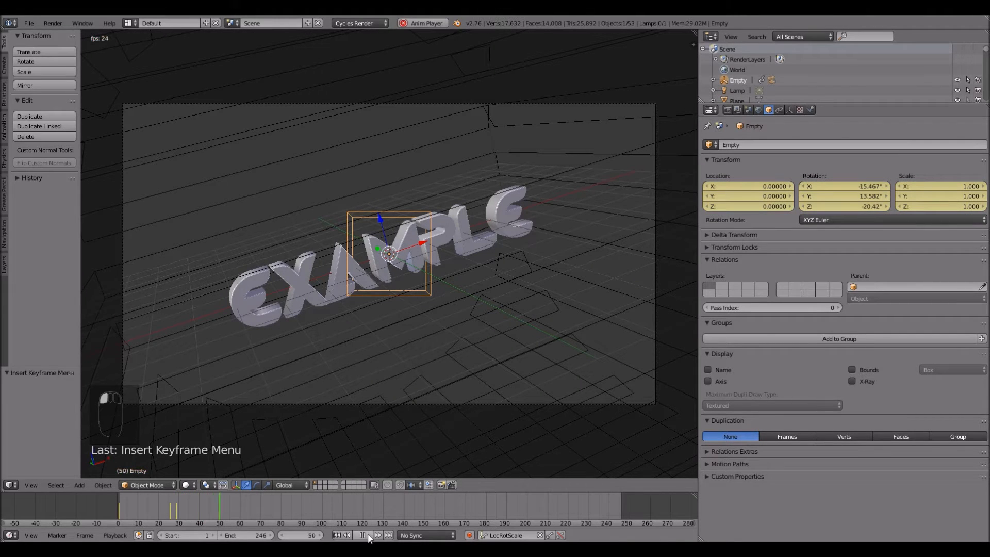
{"action": "left_click", "coordinate": [369, 536]}
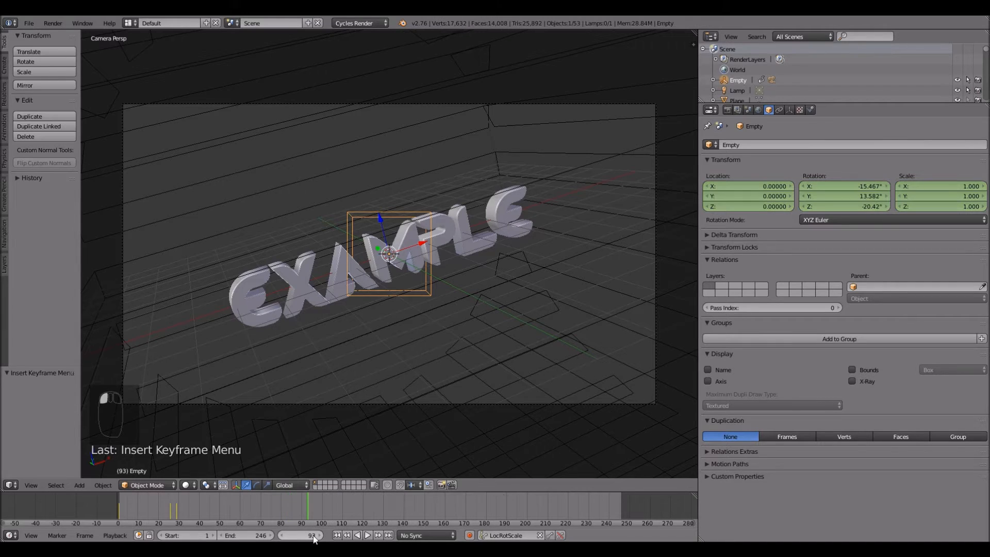
Step: At frame 94, rotate the empty about 61.6° around global Z, tilt it around global X, and insert a LocRotScale keyframe
{"action": "key", "text": "Right"}
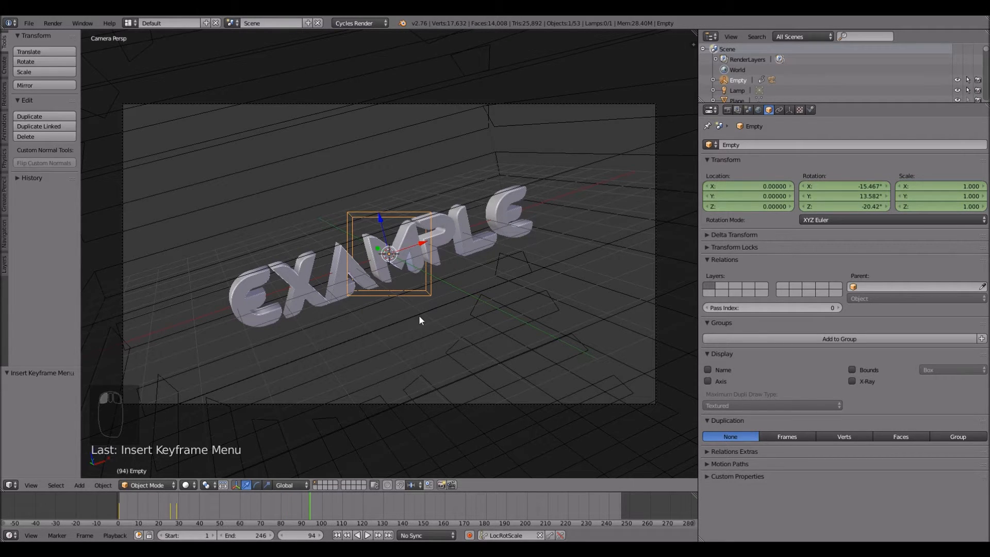
{"action": "key", "text": "r"}
{"action": "key", "text": "z"}
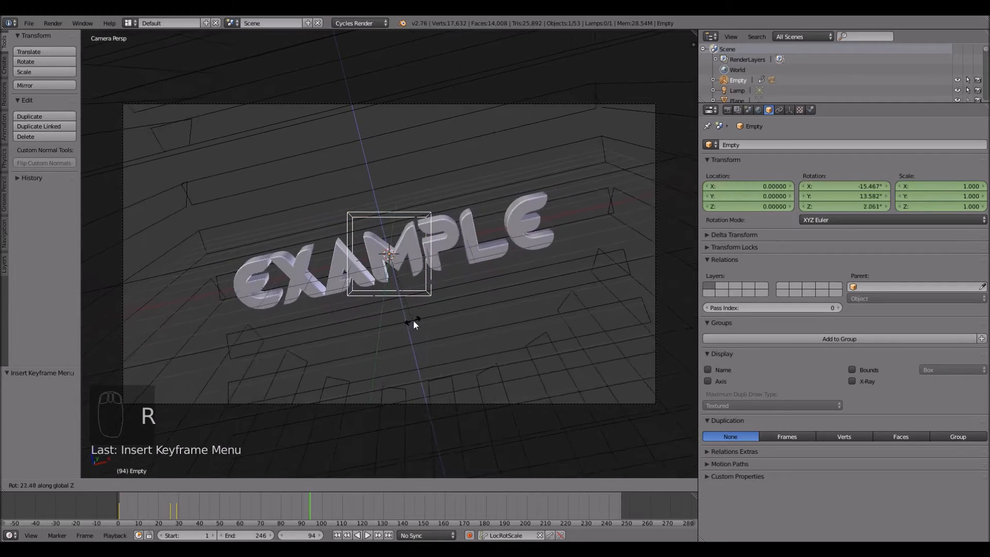
{"action": "left_click", "coordinate": [468, 301]}
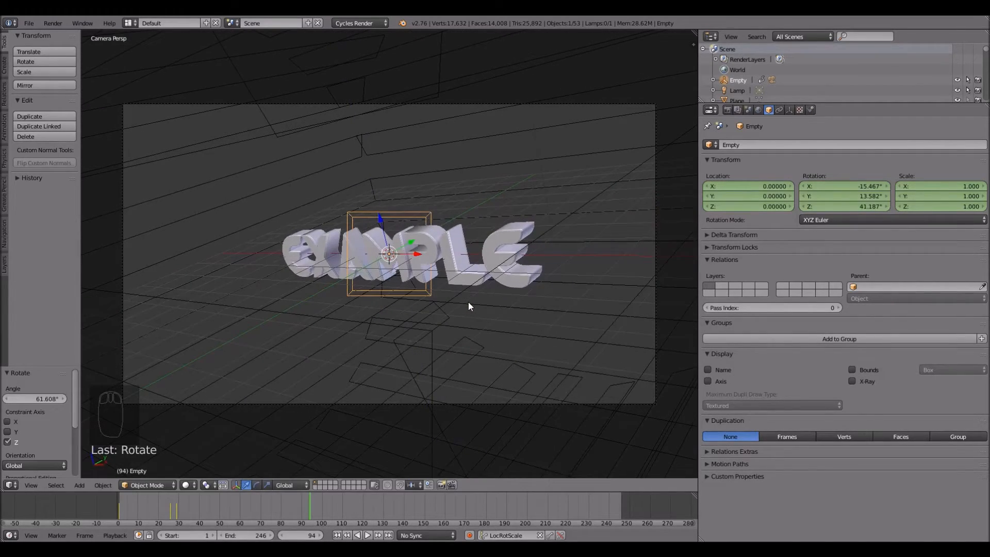
{"action": "key", "text": "r"}
{"action": "key", "text": "x"}
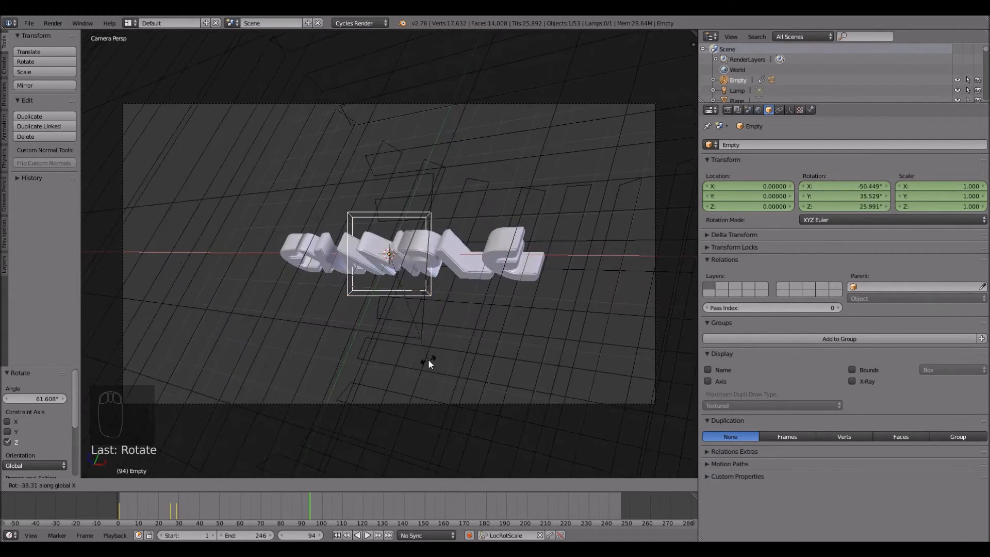
{"action": "left_click", "coordinate": [435, 357]}
{"action": "key", "text": "i"}
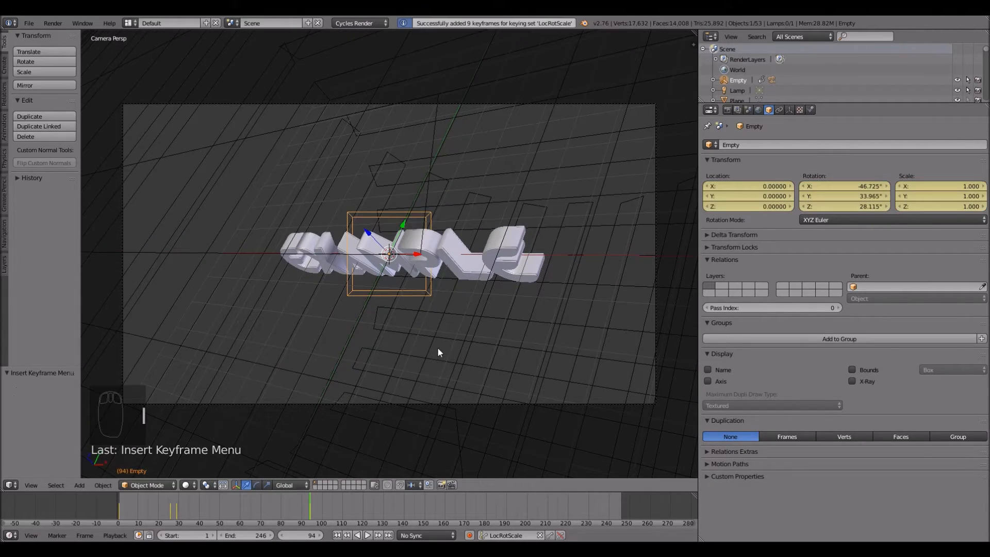
Step: Play back the camera movement from the start through to frame 93
{"action": "left_click", "coordinate": [337, 535]}
{"action": "left_click", "coordinate": [367, 535]}
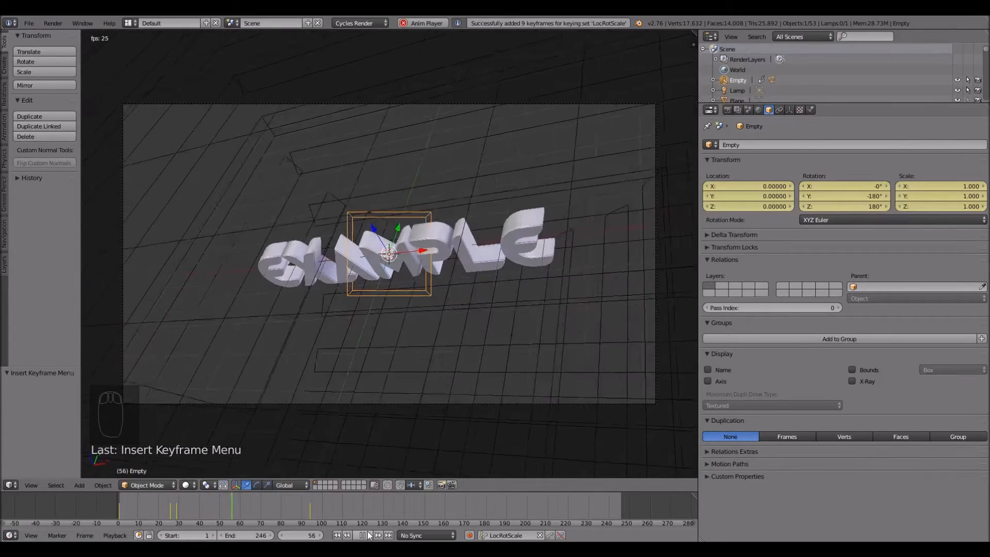
{"action": "left_click", "coordinate": [366, 536]}
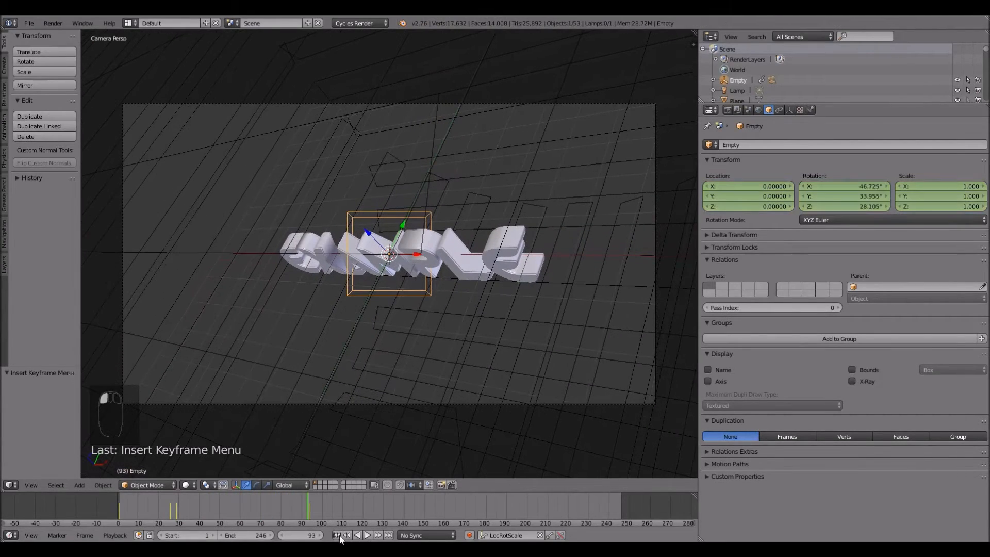
Step: At frame 96, rotate the empty about 111° around global Z and about -77.4° around global X, then insert a LocRotScale keyframe
{"action": "left_click", "coordinate": [321, 535]}
{"action": "left_click", "coordinate": [320, 535]}
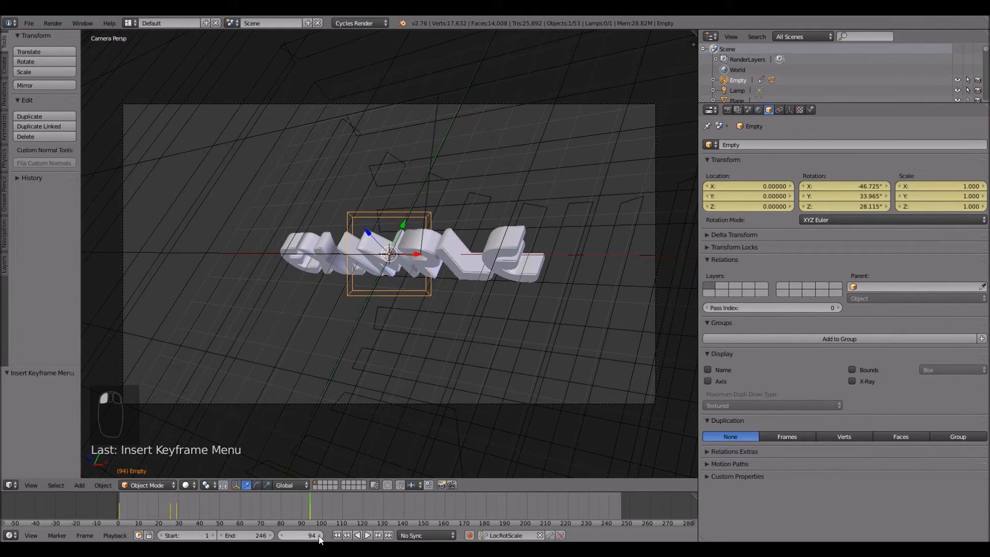
{"action": "left_click", "coordinate": [321, 535]}
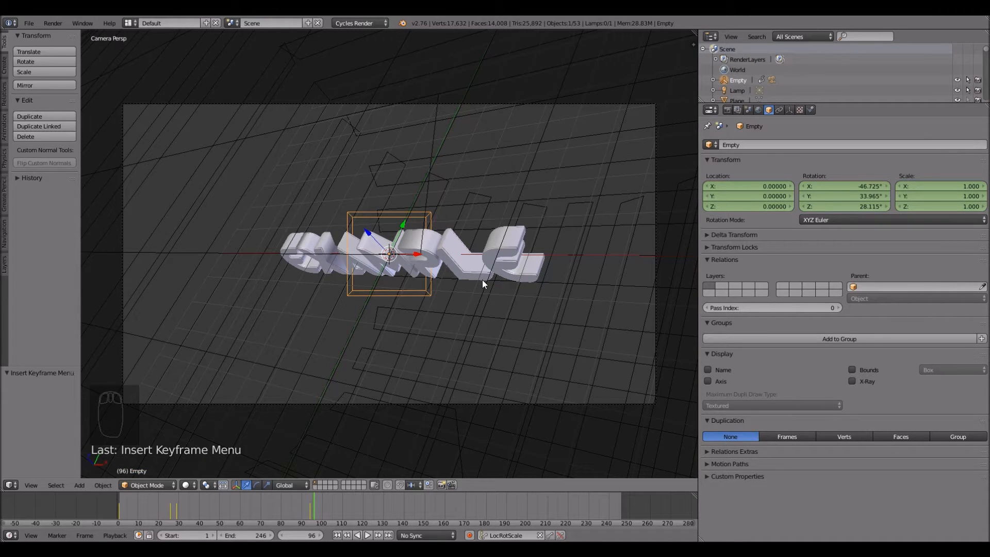
{"action": "key", "text": "r"}
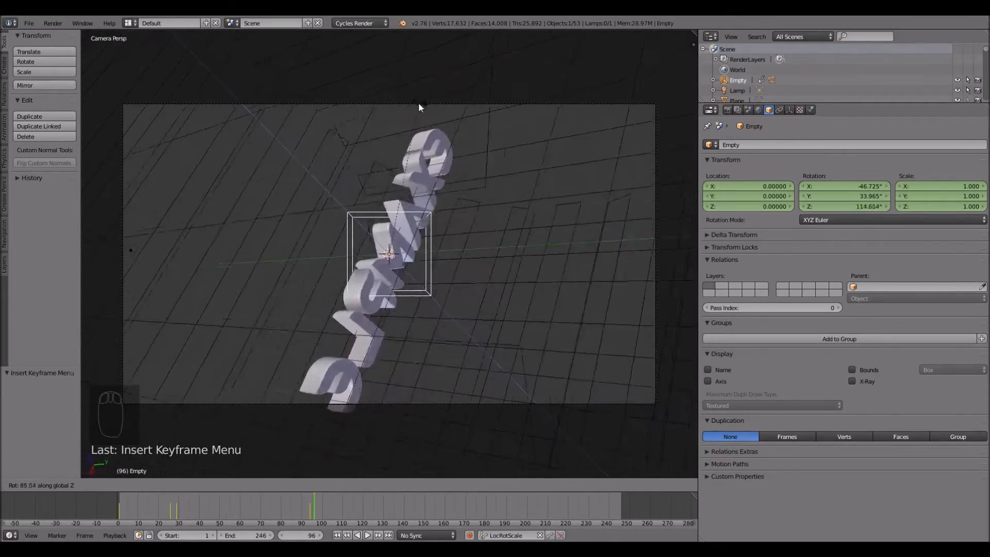
{"action": "left_click", "coordinate": [361, 133]}
{"action": "key", "text": "r"}
{"action": "key", "text": "x"}
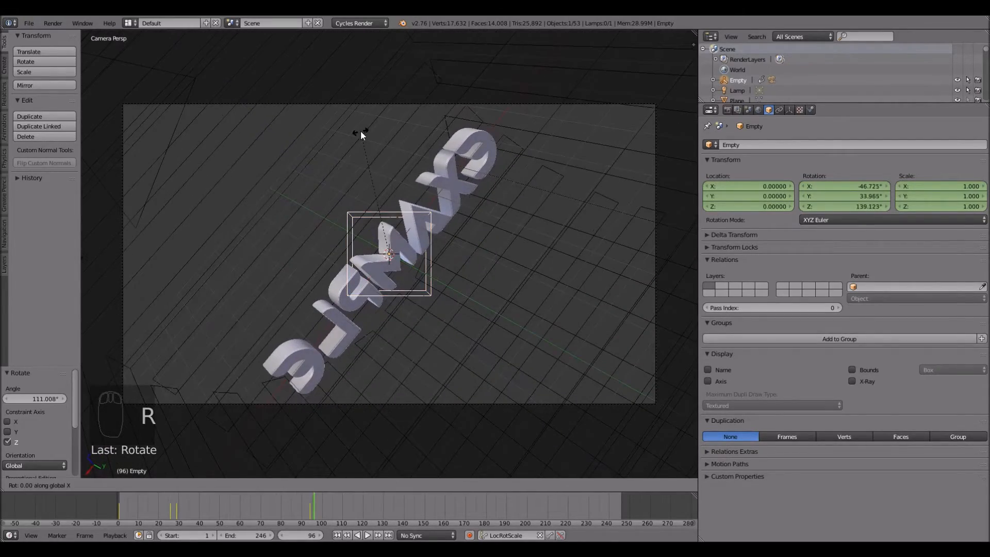
{"action": "left_click", "coordinate": [480, 209]}
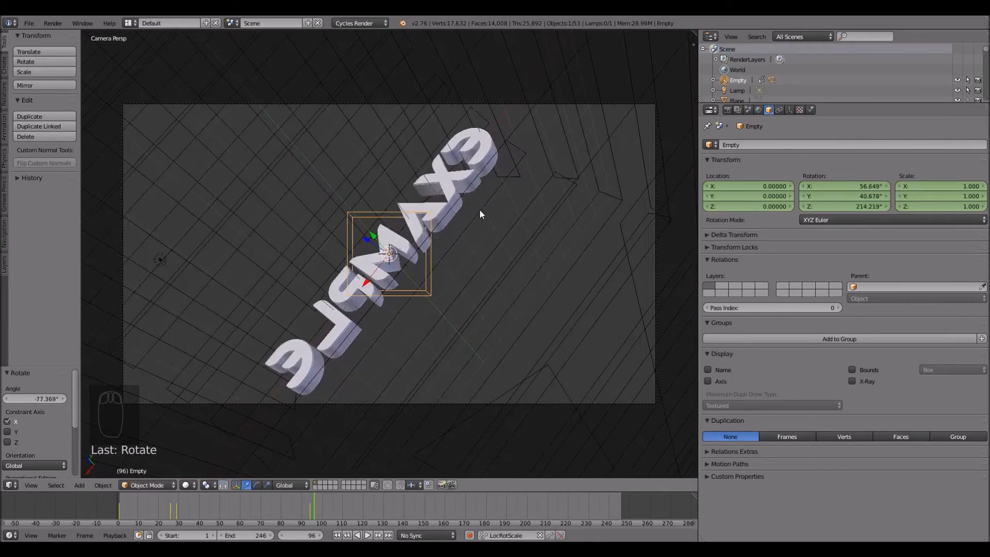
{"action": "key", "text": "i"}
Step: Play the animation from frame 73 to check the fast turn, then return to frame 96
{"action": "left_click", "coordinate": [267, 508]}
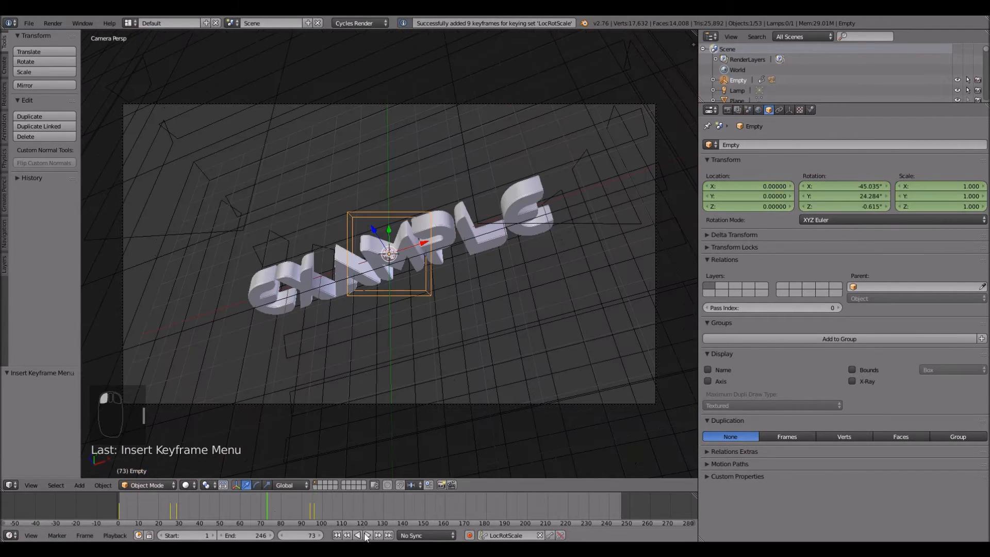
{"action": "left_click", "coordinate": [366, 536]}
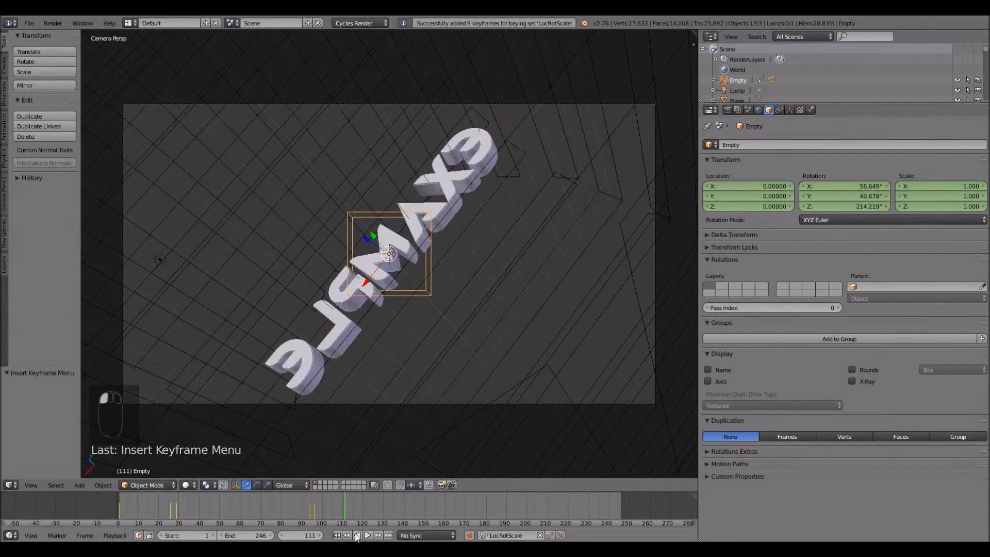
{"action": "left_click", "coordinate": [314, 513]}
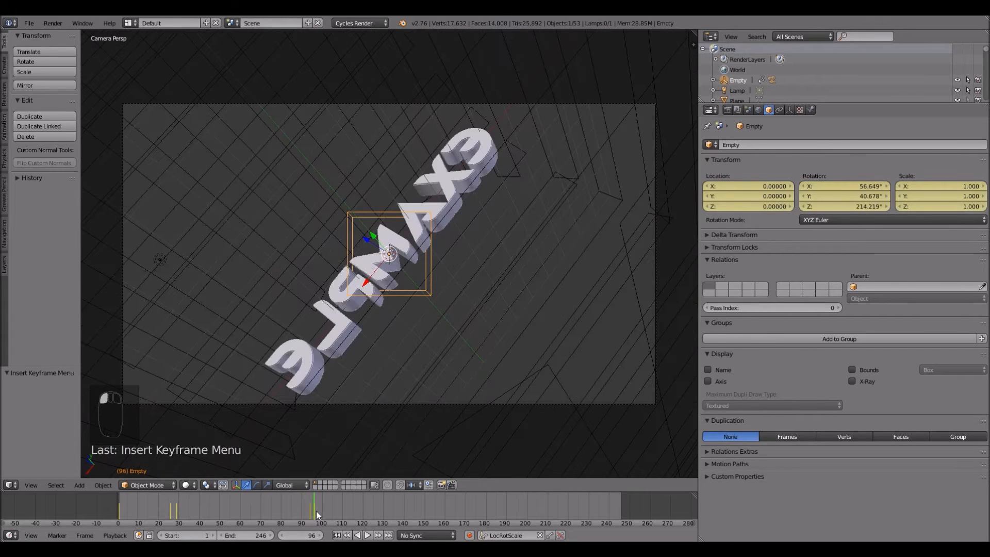
Step: Advance to frame 98 and insert a LocRotScale keyframe on the empty with its rotation kept
{"action": "key", "text": "Right"}
{"action": "key", "text": "Right"}
{"action": "key", "text": "Right"}
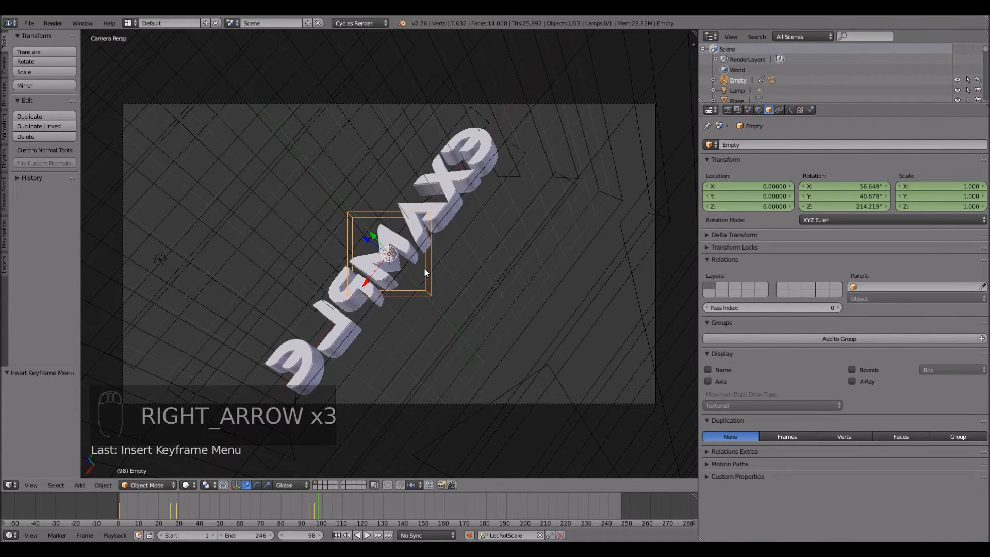
{"action": "key", "text": "i"}
Step: Return to frame 96 and delete the empty's rotation keyframes on that frame
{"action": "left_click", "coordinate": [281, 535]}
{"action": "left_click", "coordinate": [281, 536]}
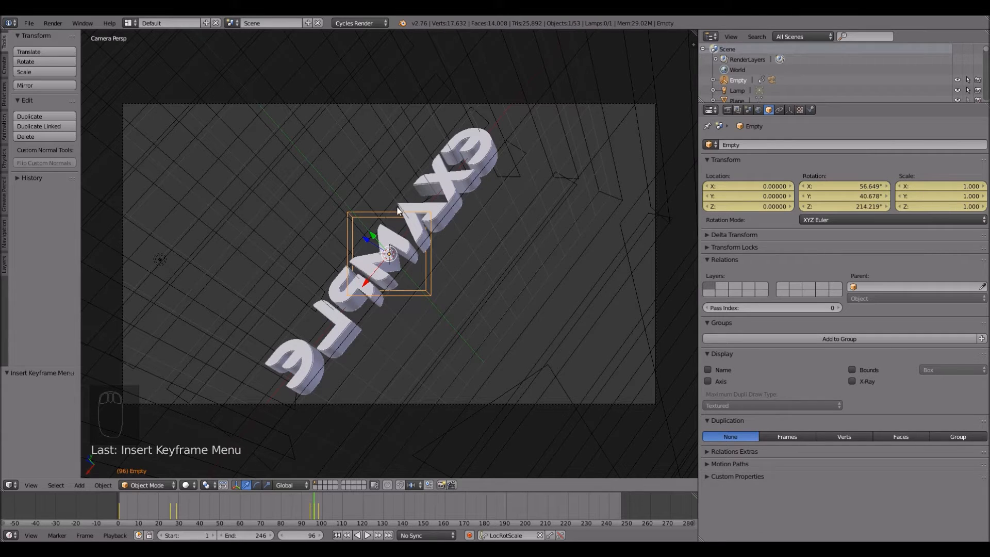
{"action": "right_click", "coordinate": [840, 188]}
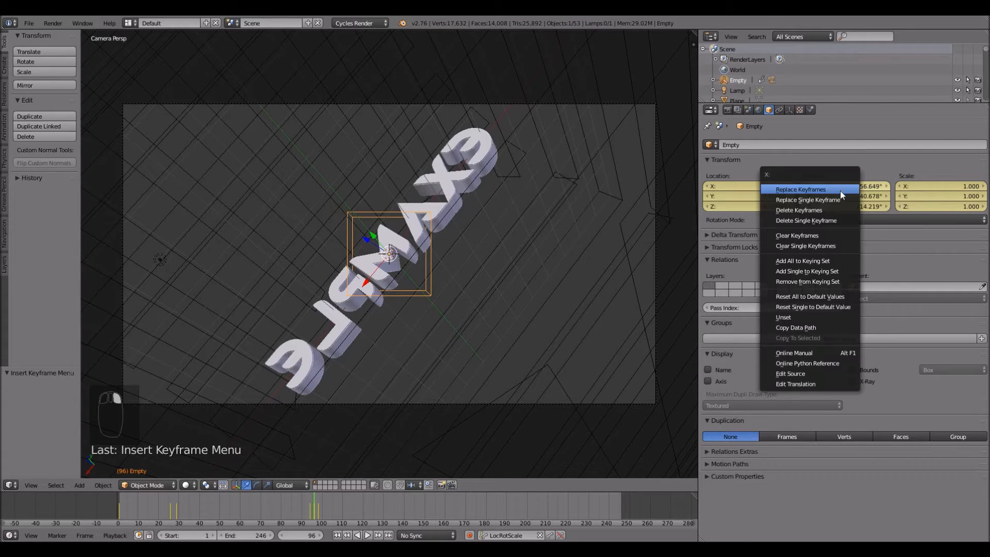
{"action": "left_click", "coordinate": [824, 210]}
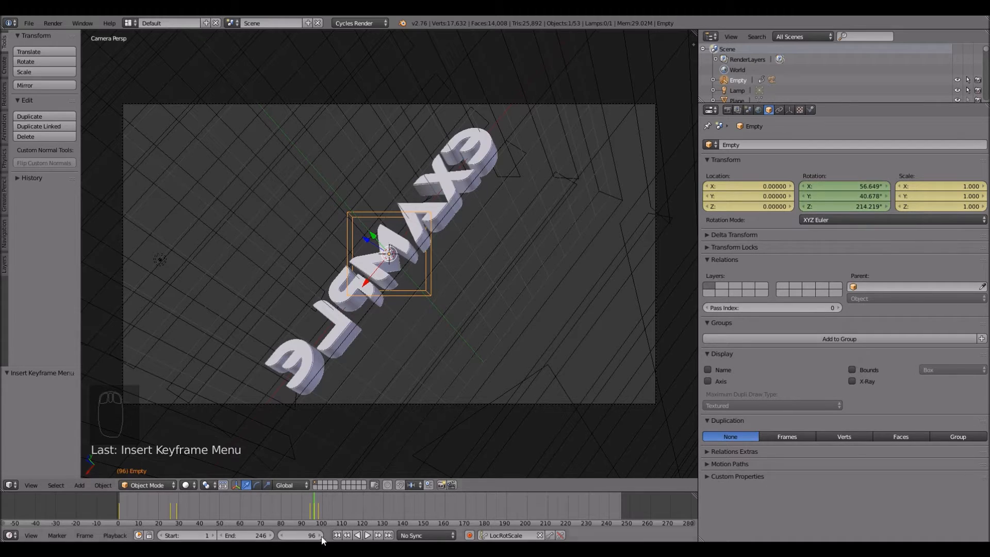
Step: Play the fast turn from about frame 69, then continue playback from frame 98 and stop at frame 144
{"action": "left_click", "coordinate": [259, 506]}
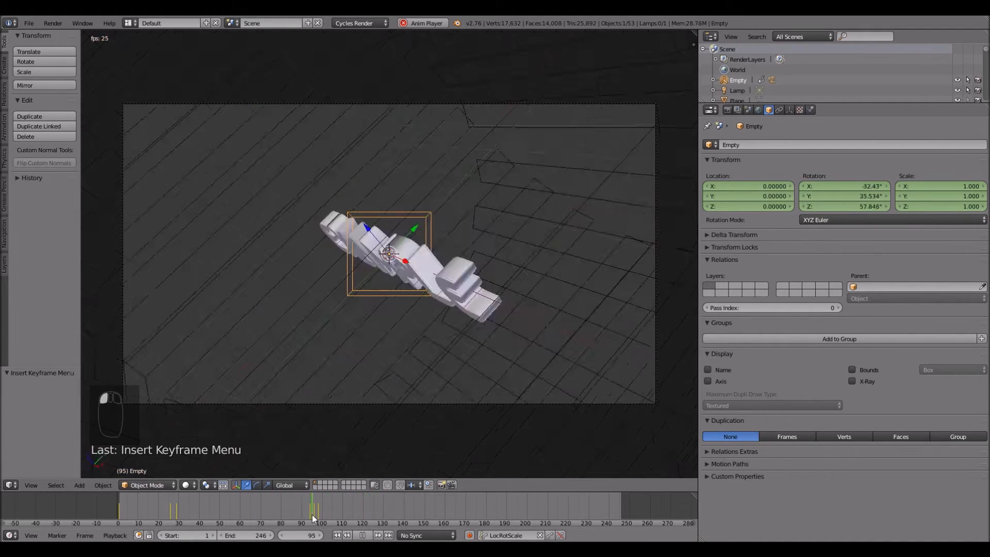
{"action": "mouse_move", "coordinate": [308, 517]}
{"action": "left_mouse_down"}
{"action": "mouse_move", "coordinate": [298, 515]}
{"action": "mouse_move", "coordinate": [321, 512]}
{"action": "left_mouse_up"}
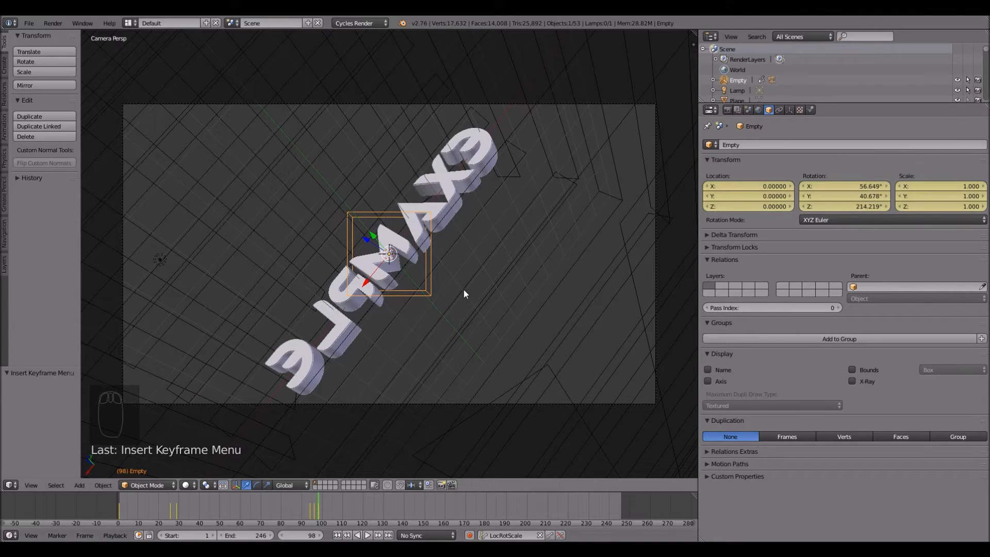
{"action": "left_click", "coordinate": [367, 535]}
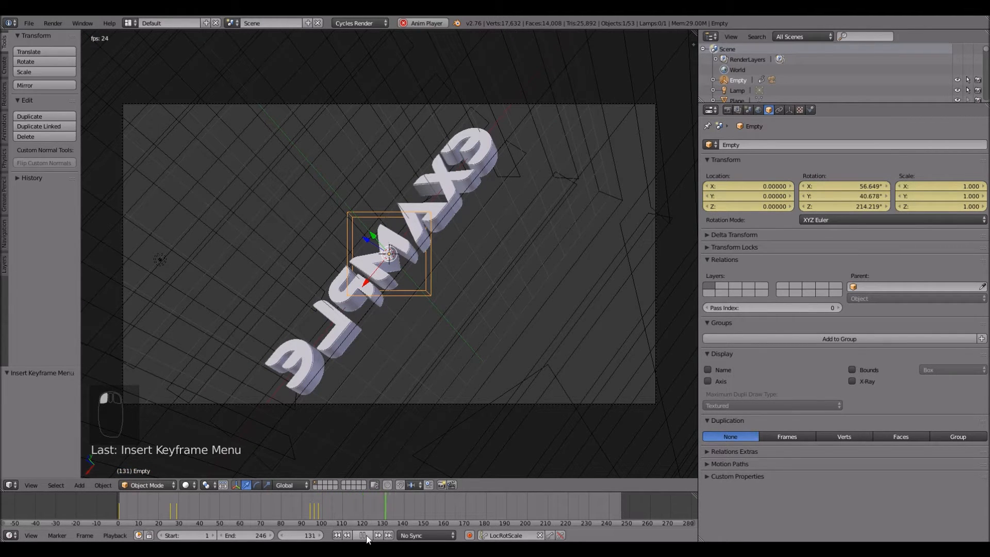
{"action": "left_click", "coordinate": [364, 536]}
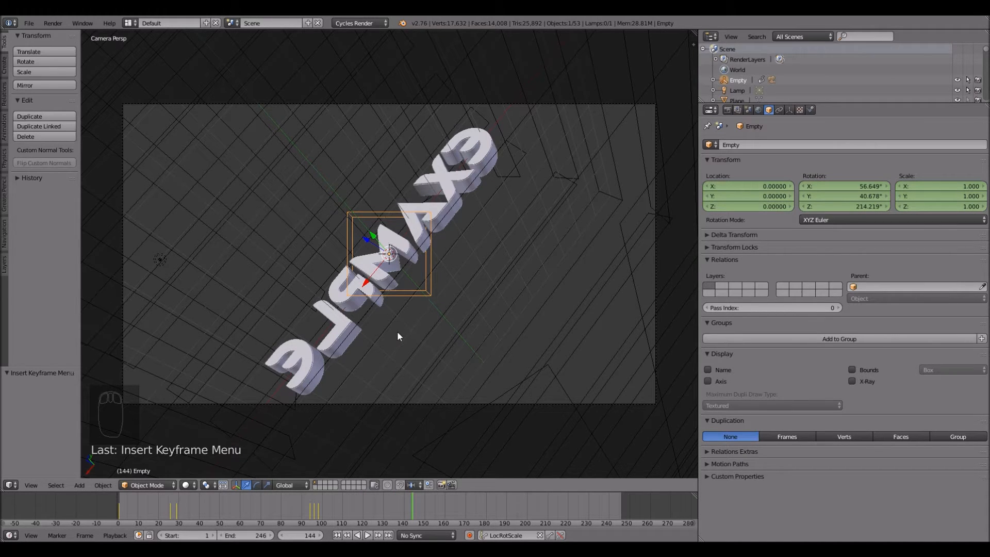
Step: At frame 144, rotate the empty around global Z, about 84.6° around global X and slightly freehand, and insert a LocRotScale keyframe
{"action": "key", "text": "r"}
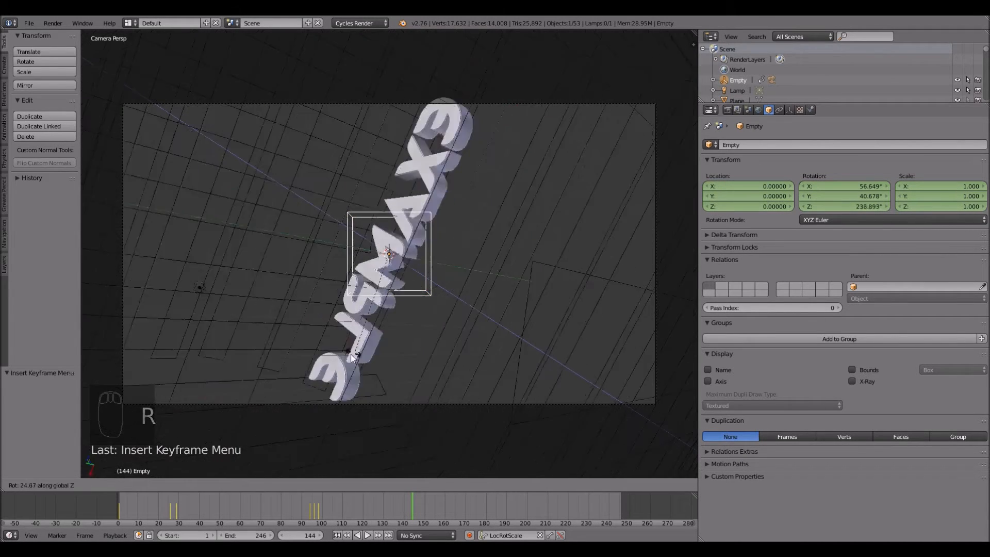
{"action": "left_click", "coordinate": [221, 340]}
{"action": "key", "text": "r"}
{"action": "key", "text": "x"}
{"action": "left_click", "coordinate": [285, 332]}
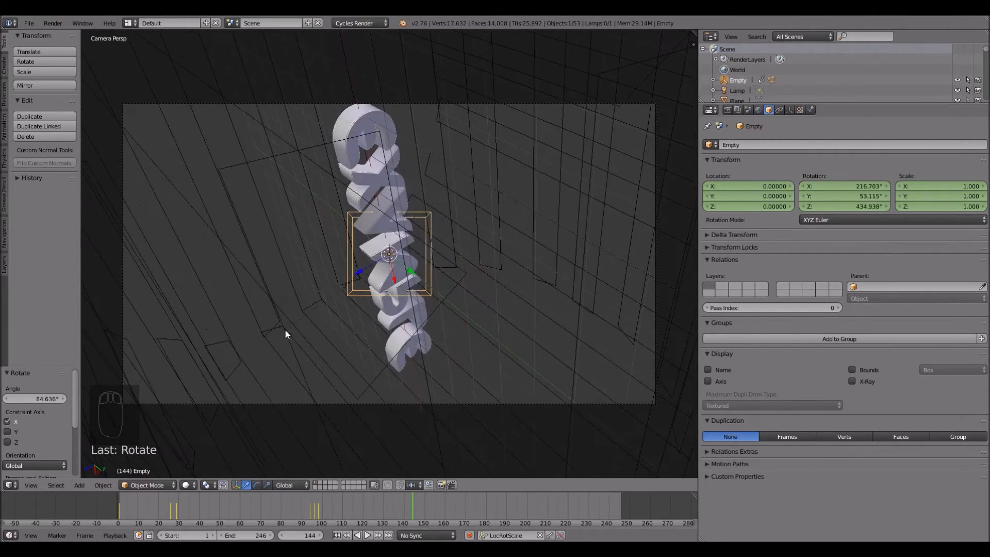
{"action": "key", "text": "r"}
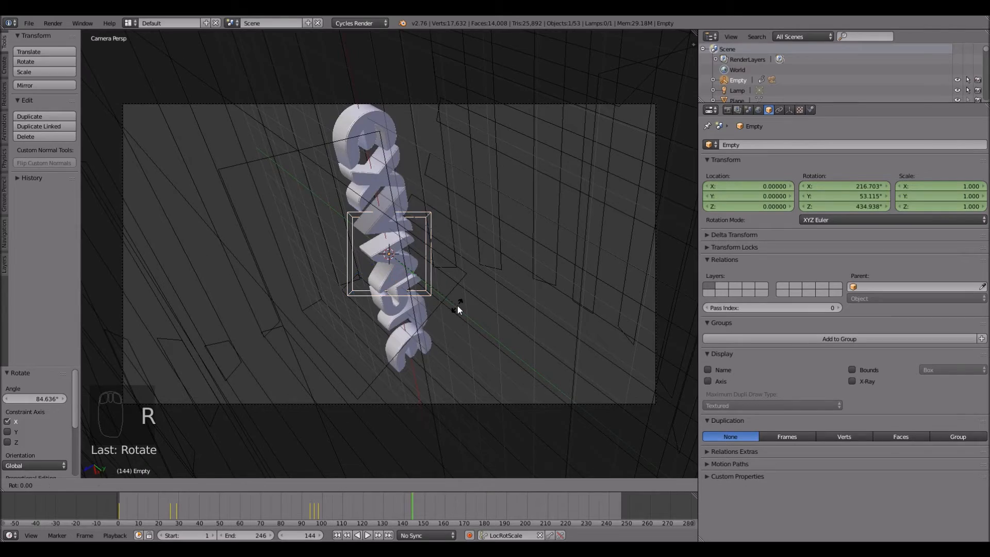
{"action": "left_click", "coordinate": [428, 319]}
{"action": "key", "text": "i"}
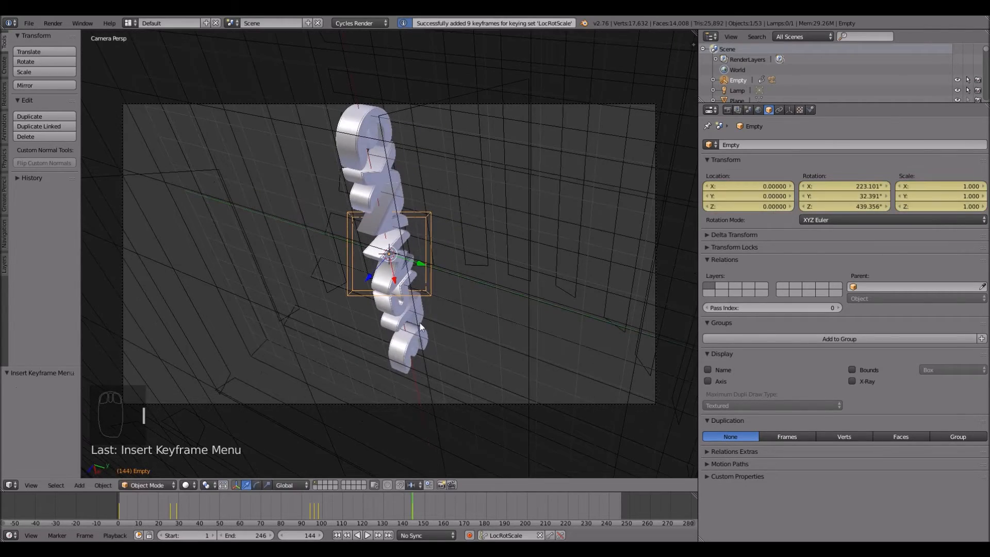
Step: Play back the animation from about frame 74 through to frame 127
{"action": "left_click", "coordinate": [269, 492]}
{"action": "left_click", "coordinate": [368, 535]}
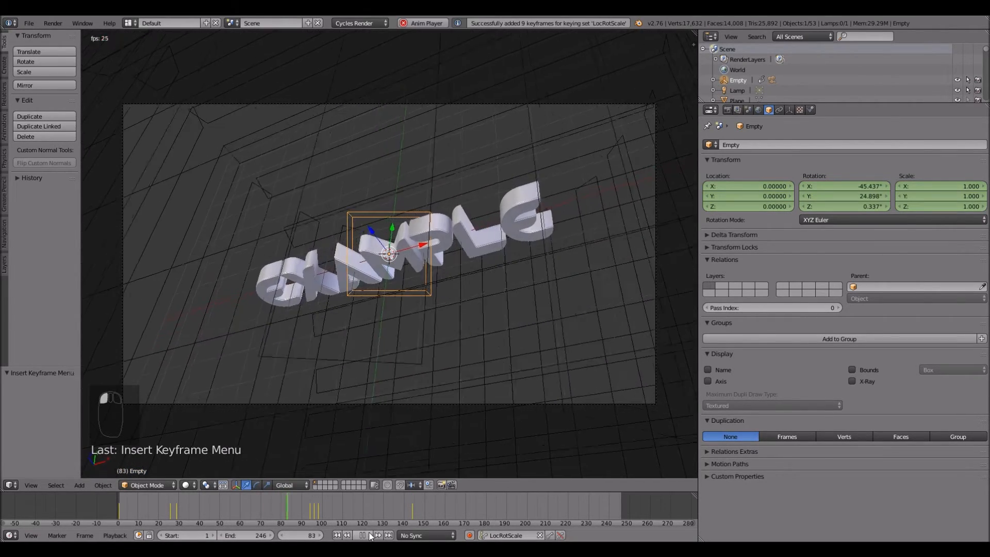
{"action": "left_click", "coordinate": [369, 536]}
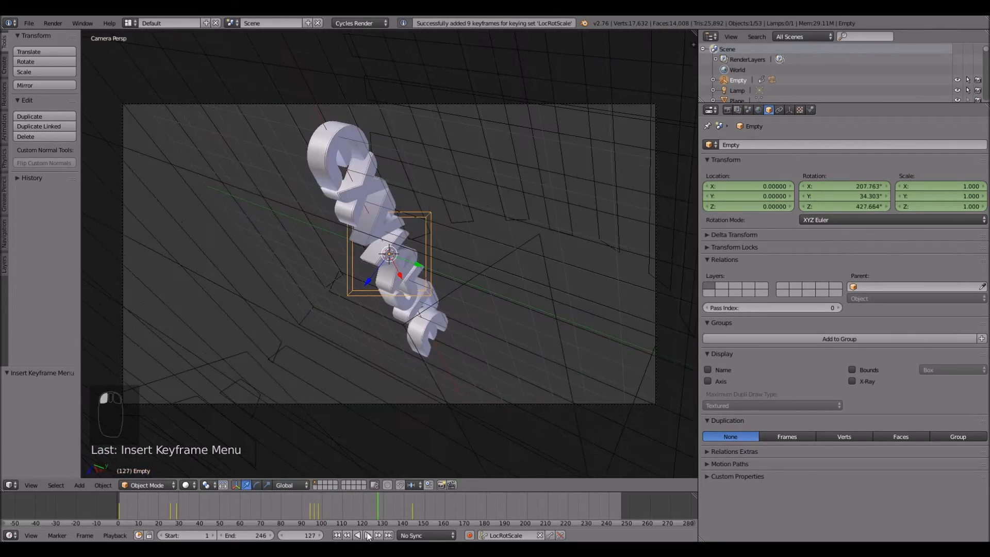
Step: Delete the empty's rotation keyframes at frame 144, replay the turn briefly and return to frame 144
{"action": "left_click_drag", "start_coordinate": [313, 513], "coordinate": [412, 512]}
{"action": "right_click", "coordinate": [858, 189]}
{"action": "left_click", "coordinate": [854, 189]}
{"action": "key", "text": "Left"}
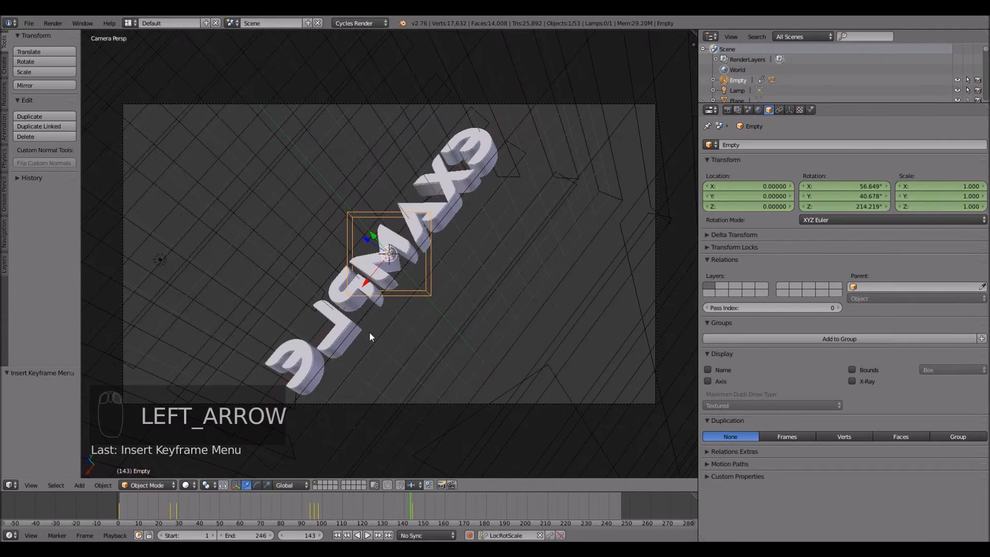
{"action": "left_click_drag", "start_coordinate": [289, 516], "coordinate": [332, 513]}
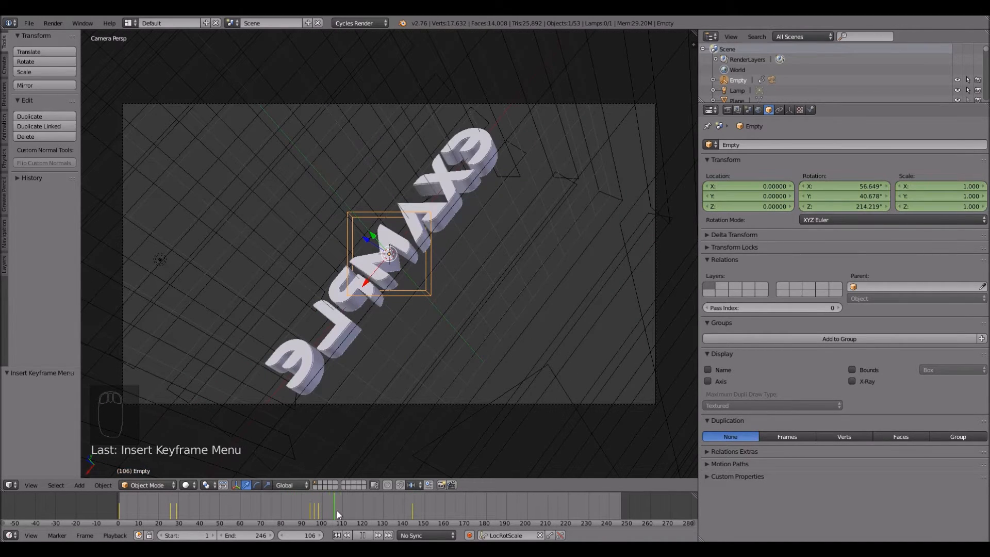
{"action": "left_click_drag", "start_coordinate": [413, 515], "coordinate": [413, 512]}
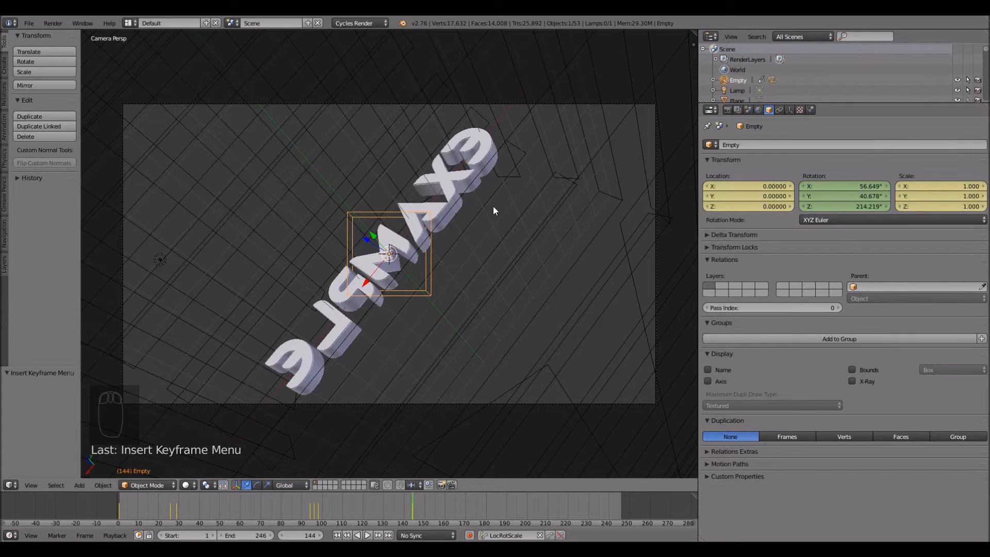
Step: At frame 144, rotate the empty about -136.3° around global X and about -63.6° around global Z, then insert a LocRotScale keyframe
{"action": "key", "text": "r"}
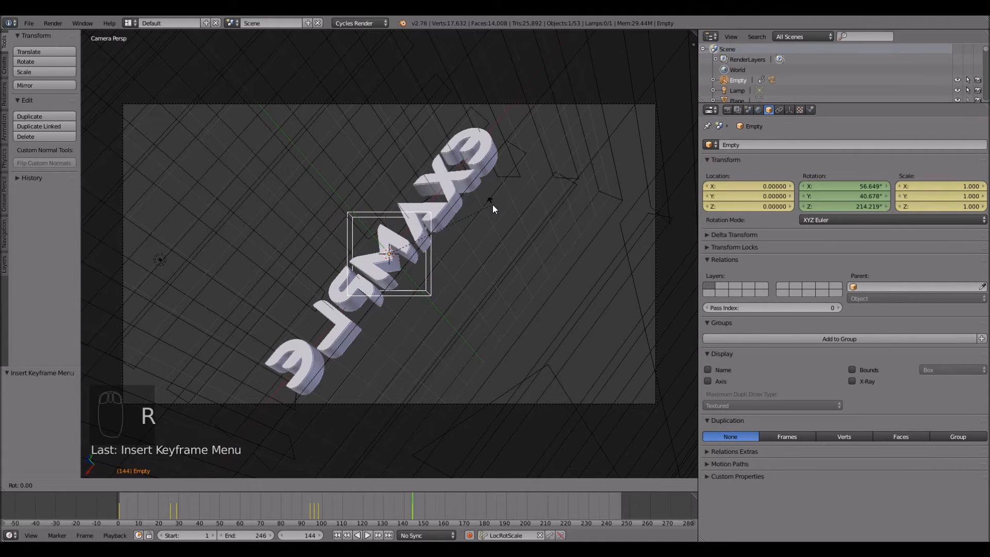
{"action": "key", "text": "x"}
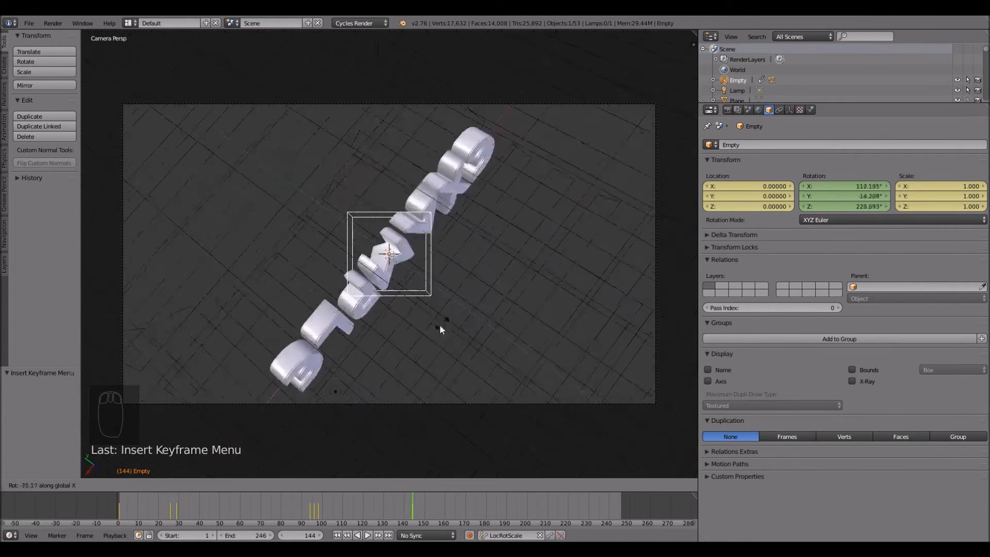
{"action": "left_click", "coordinate": [353, 349]}
{"action": "key", "text": "r"}
{"action": "key", "text": "z"}
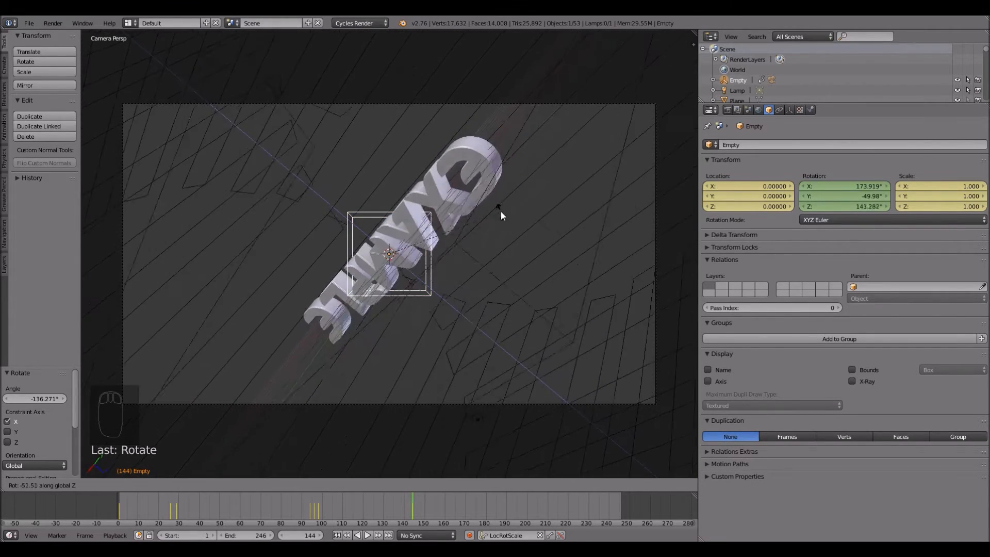
{"action": "left_click", "coordinate": [501, 183]}
{"action": "key", "text": "i"}
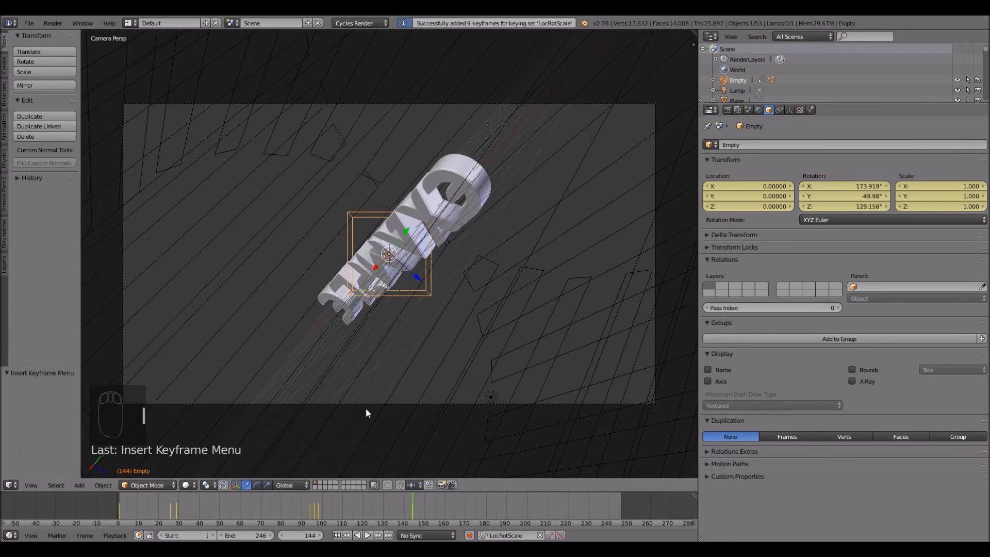
Step: Play back the new rotation from about frame 81 through to frame 123
{"action": "left_click", "coordinate": [283, 518]}
{"action": "left_click", "coordinate": [367, 536]}
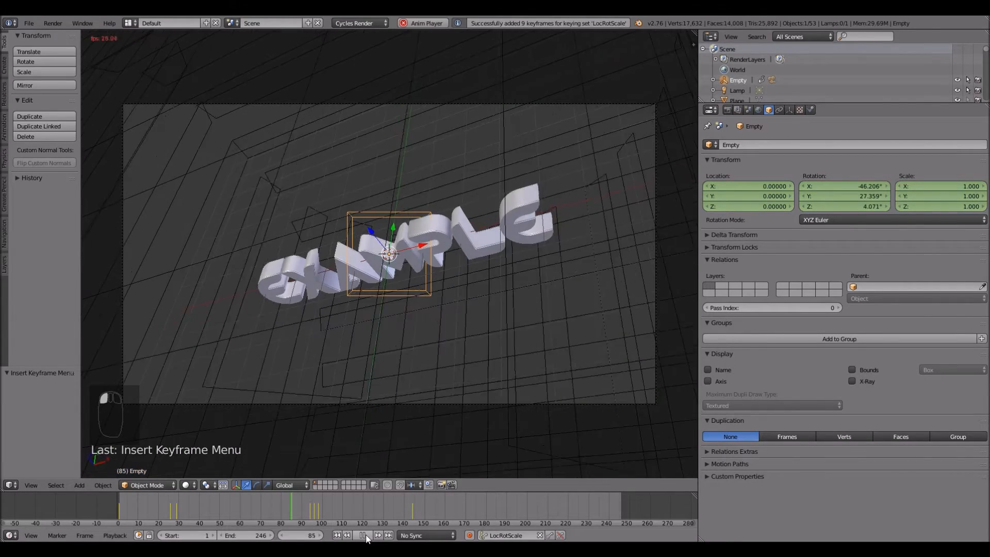
{"action": "left_click", "coordinate": [362, 536]}
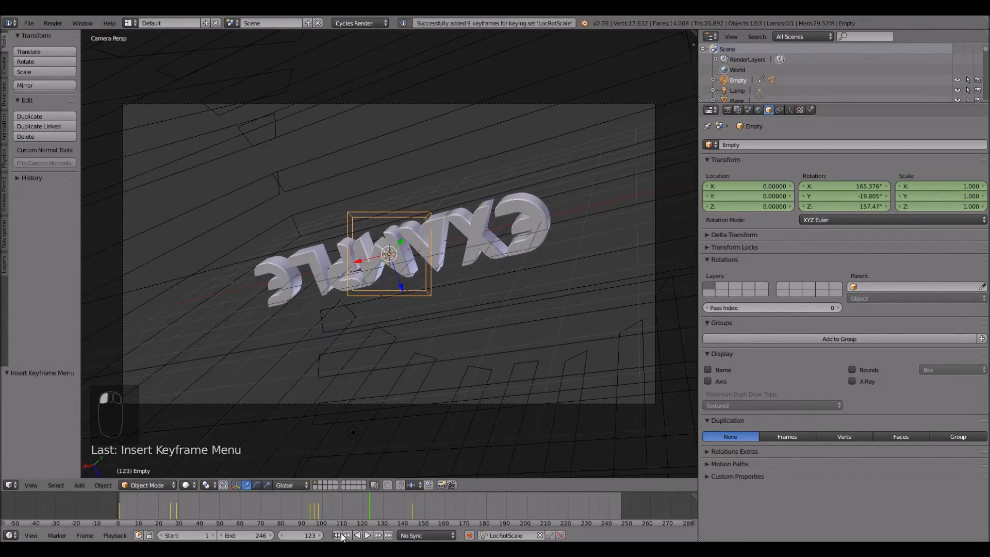
Step: Go back to frame 144, rotate the empty about one full turn around global X and insert a LocRotScale keyframe
{"action": "left_click", "coordinate": [347, 535]}
{"action": "left_click", "coordinate": [314, 514]}
{"action": "left_click_drag", "start_coordinate": [314, 513], "coordinate": [413, 512]}
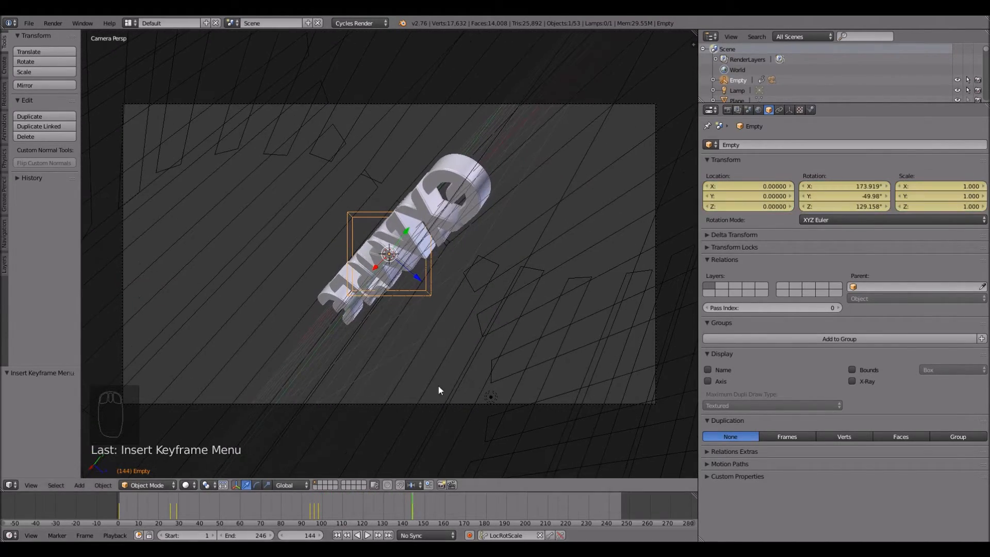
{"action": "key", "text": "r"}
{"action": "key", "text": "x"}
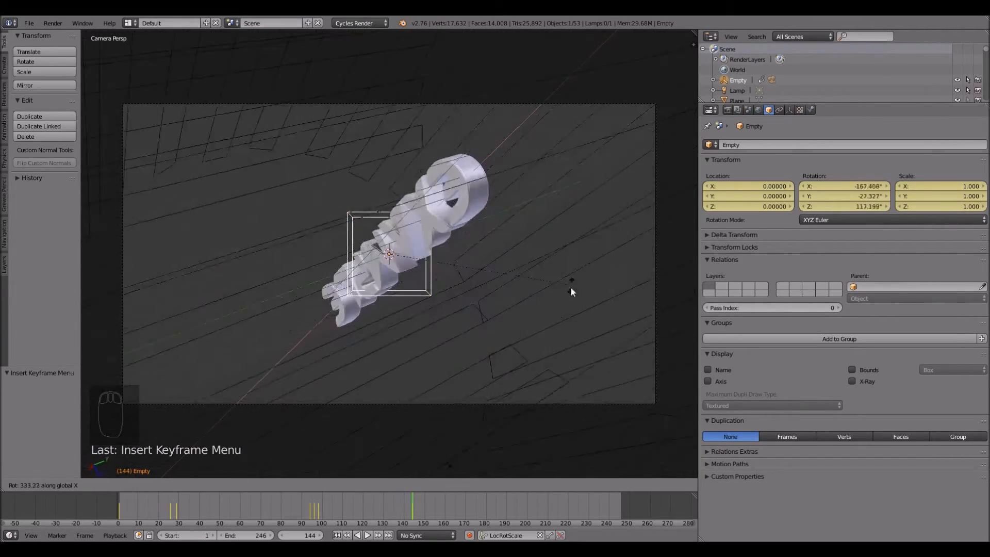
{"action": "left_click", "coordinate": [480, 285]}
{"action": "key", "text": "i"}
Step: Replay the section after the fast turn several times, from about frames 85 and 98, to check the spin
{"action": "left_click_drag", "start_coordinate": [274, 516], "coordinate": [302, 514]}
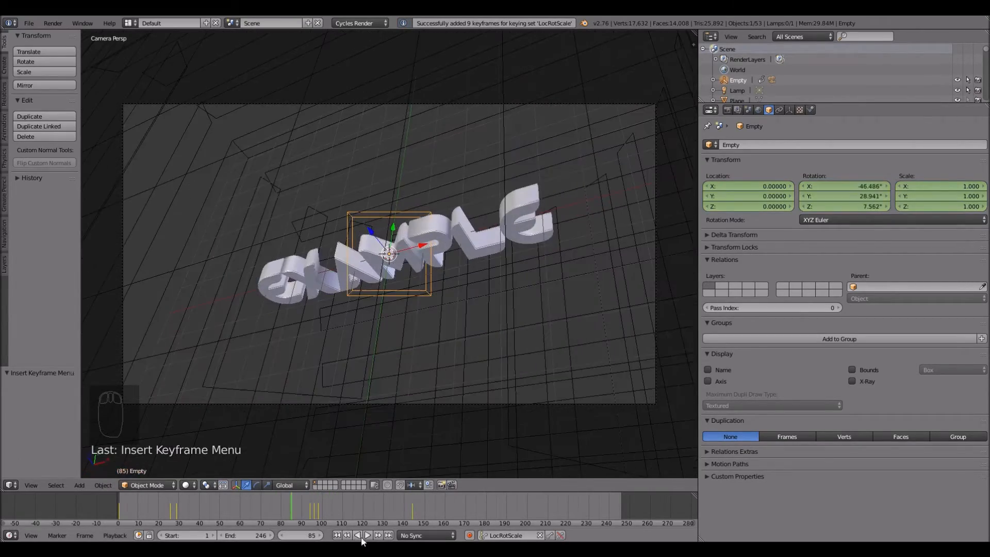
{"action": "left_click", "coordinate": [377, 535]}
{"action": "left_click", "coordinate": [371, 535]}
{"action": "left_click", "coordinate": [370, 535]}
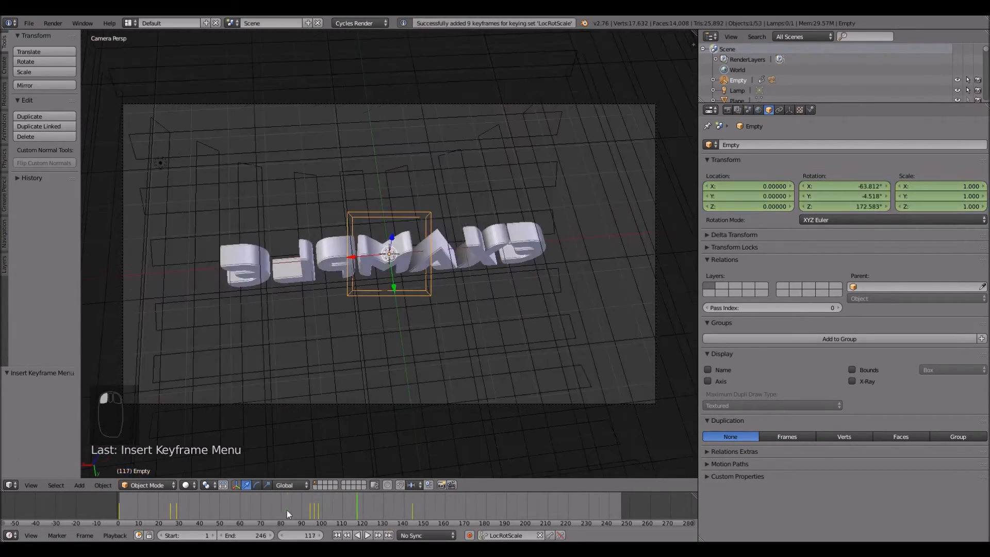
{"action": "left_click", "coordinate": [288, 511]}
{"action": "left_click", "coordinate": [368, 536]}
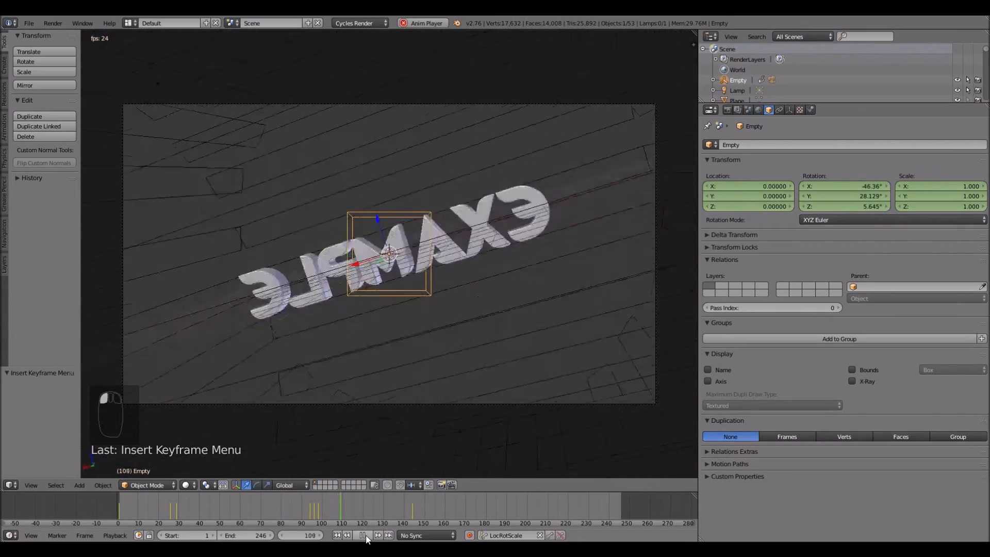
{"action": "left_click", "coordinate": [347, 535]}
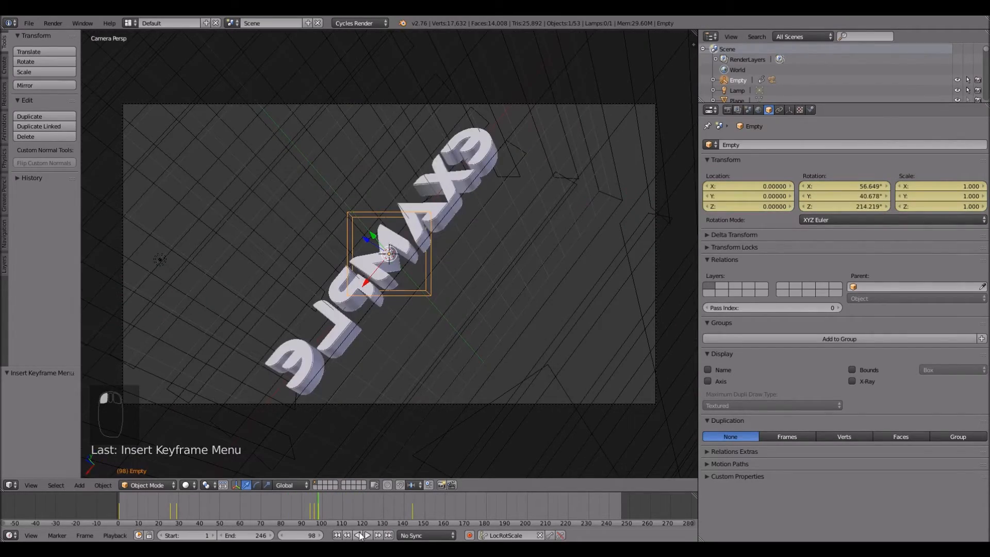
{"action": "left_click", "coordinate": [367, 536]}
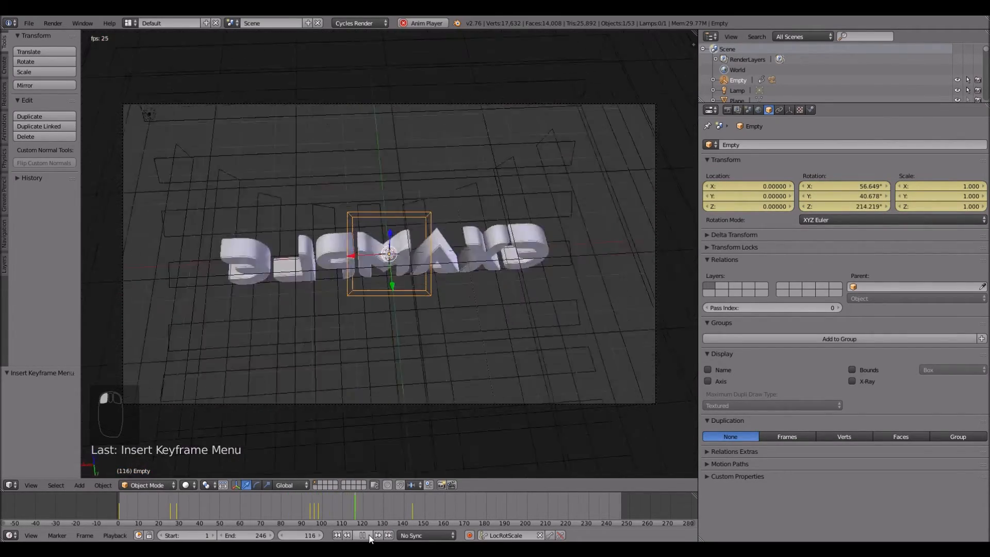
{"action": "left_click", "coordinate": [368, 535]}
{"action": "left_click", "coordinate": [335, 535]}
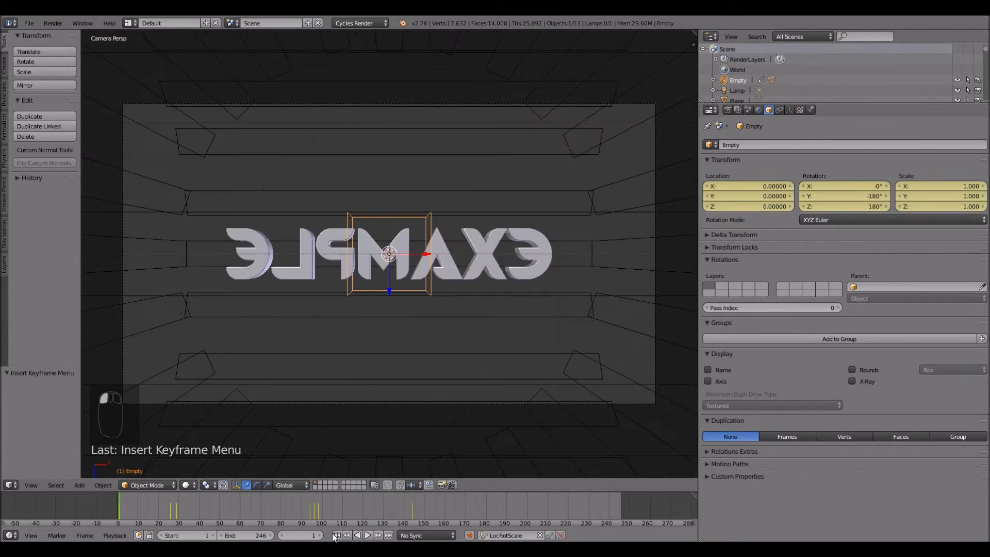
{"action": "left_click_drag", "start_coordinate": [296, 511], "coordinate": [305, 510]}
{"action": "left_click", "coordinate": [364, 536]}
Step: At frame 144, rotate the empty about -154.8° around global X and insert a LocRotScale keyframe
{"action": "left_click_drag", "start_coordinate": [313, 517], "coordinate": [413, 512]}
{"action": "key", "text": "r"}
{"action": "key", "text": "x"}
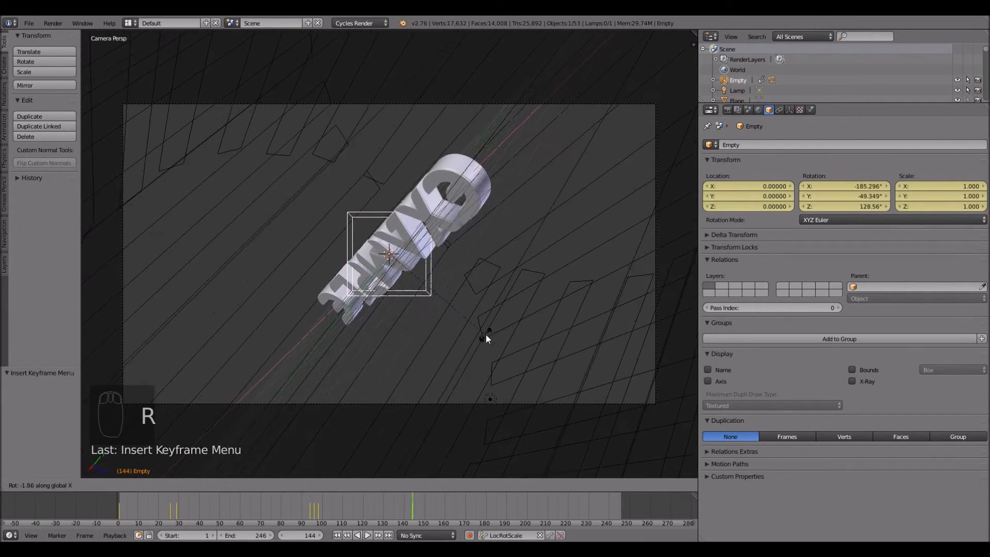
{"action": "left_click", "coordinate": [325, 102]}
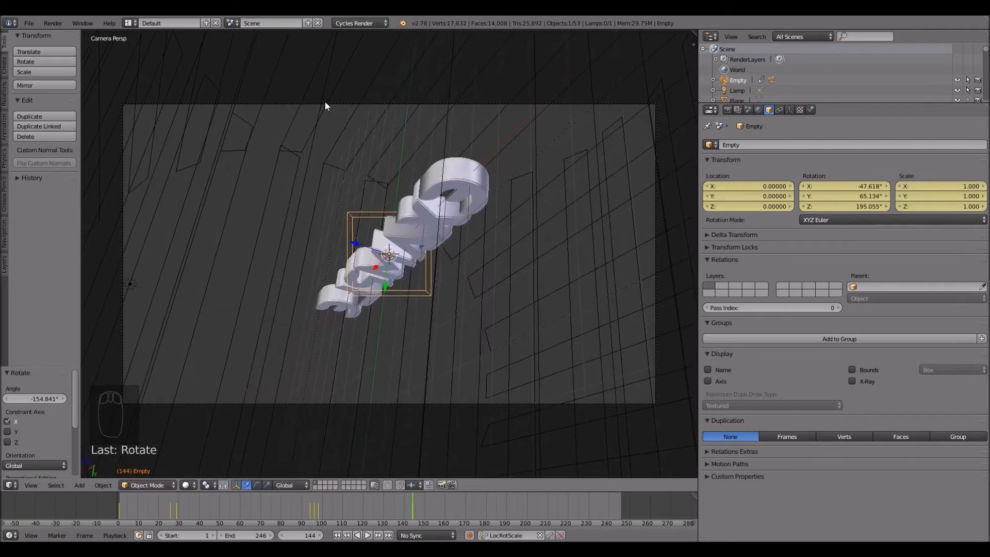
{"action": "key", "text": "i"}
Step: Scrub the spin up to frame 144, rotate the empty about -30° around global Z and insert a LocRotScale keyframe
{"action": "left_click_drag", "start_coordinate": [310, 504], "coordinate": [412, 496]}
{"action": "key", "text": "r"}
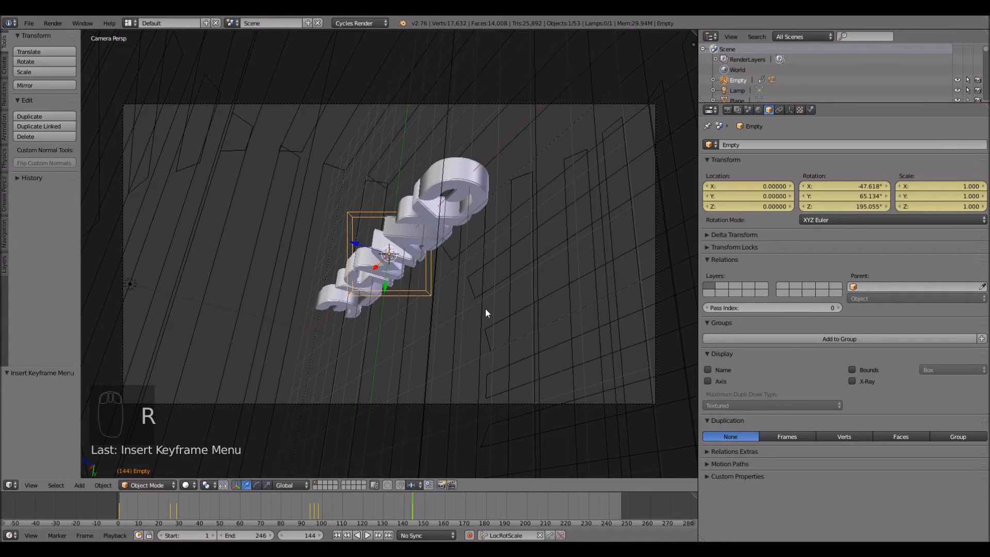
{"action": "key", "text": "r"}
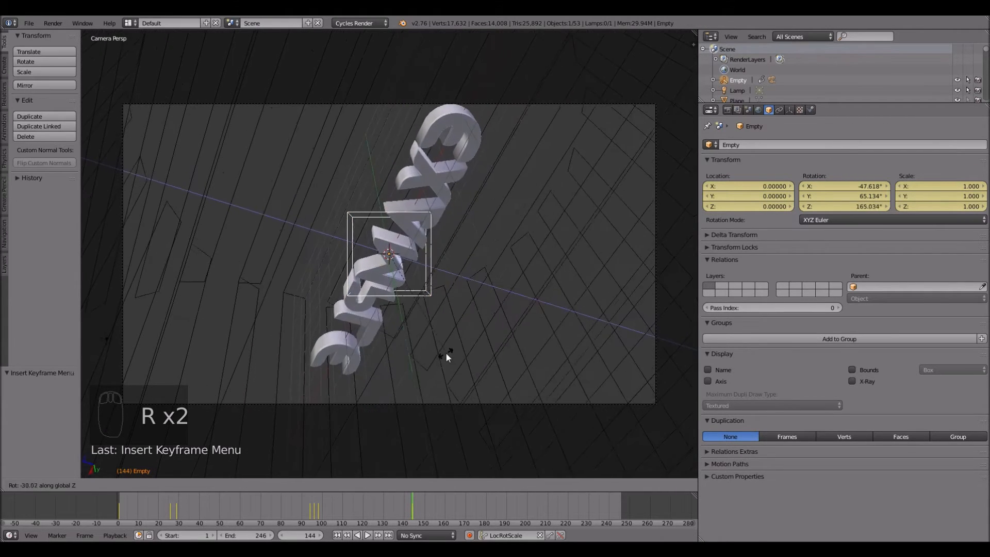
{"action": "left_click", "coordinate": [444, 354]}
{"action": "key", "text": "i"}
Step: Replay and scrub the spin from about frame 60 through frame 144 several times to check its timing
{"action": "left_click_drag", "start_coordinate": [277, 494], "coordinate": [240, 504]}
{"action": "left_click", "coordinate": [368, 535]}
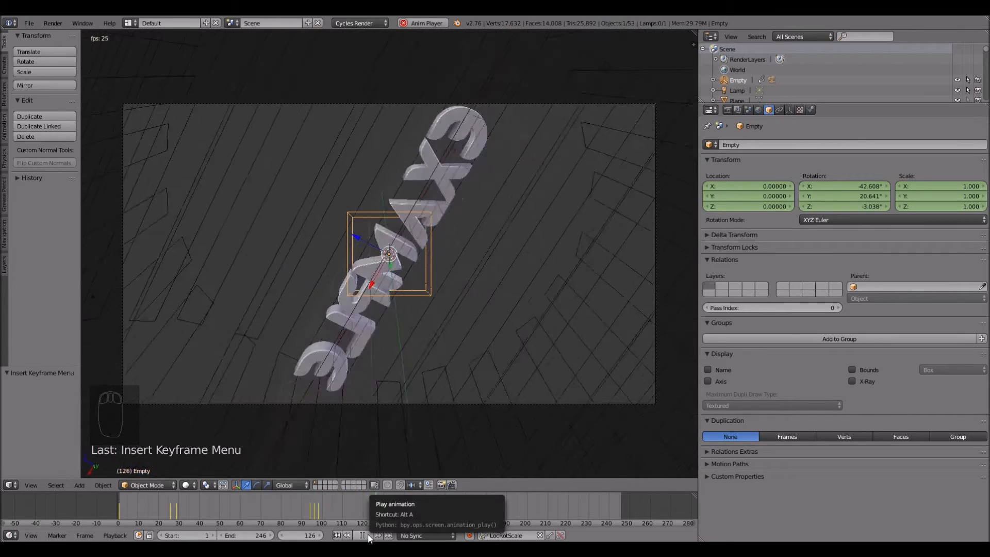
{"action": "left_click", "coordinate": [367, 535]}
{"action": "left_click", "coordinate": [368, 535]}
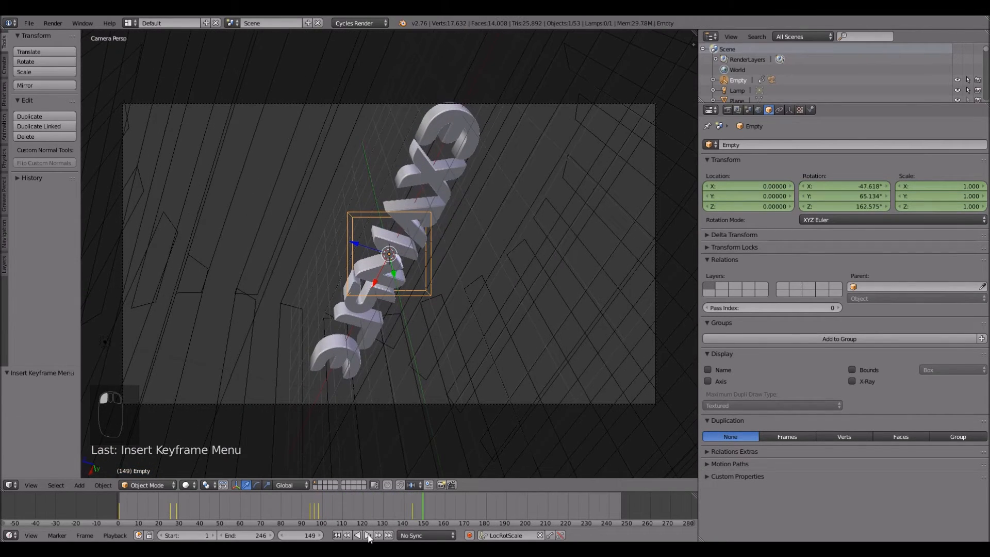
{"action": "left_click", "coordinate": [348, 534]}
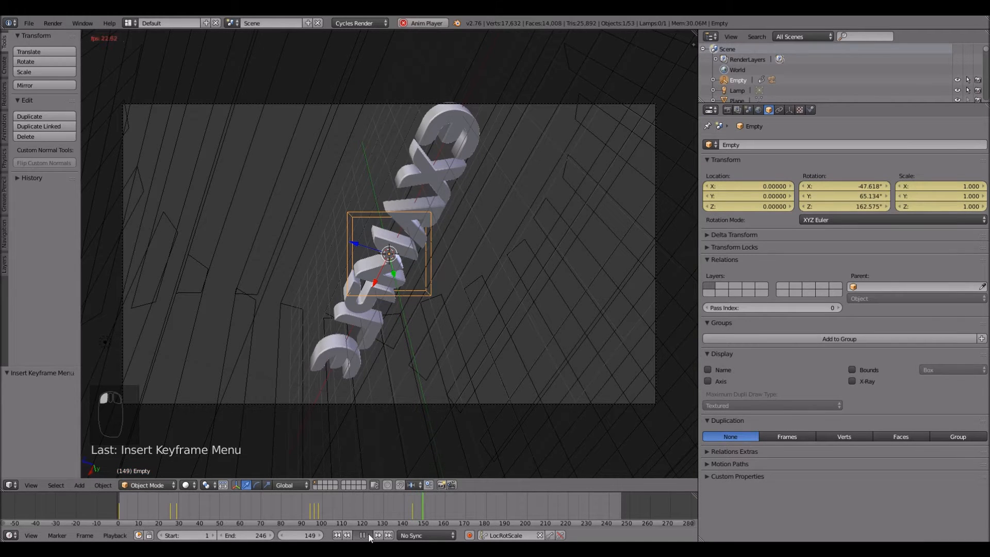
{"action": "left_click", "coordinate": [369, 536]}
{"action": "left_click_drag", "start_coordinate": [390, 507], "coordinate": [411, 509]}
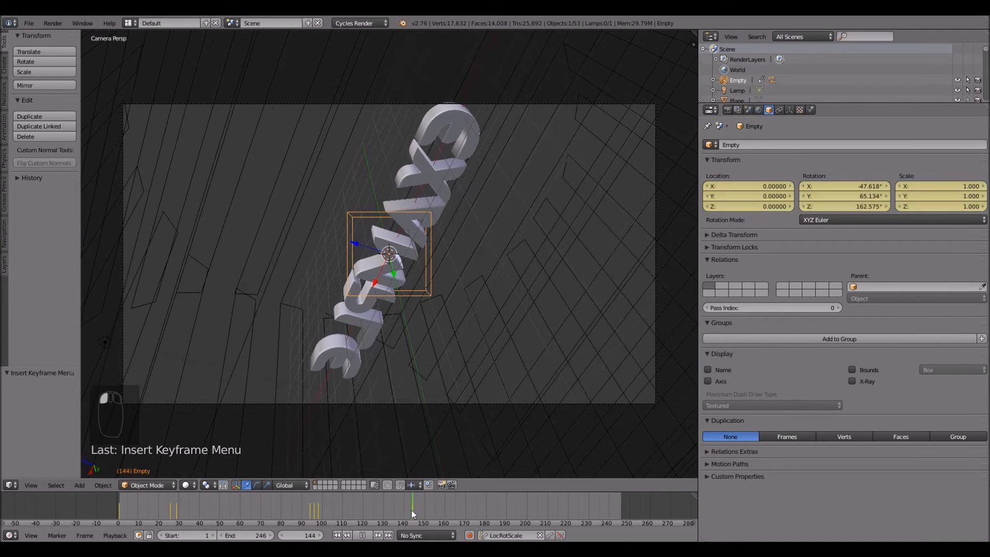
{"action": "left_click", "coordinate": [365, 536]}
{"action": "left_click_drag", "start_coordinate": [396, 513], "coordinate": [412, 510]}
{"action": "left_click", "coordinate": [363, 535]}
{"action": "left_click", "coordinate": [370, 537]}
{"action": "left_click", "coordinate": [370, 537]}
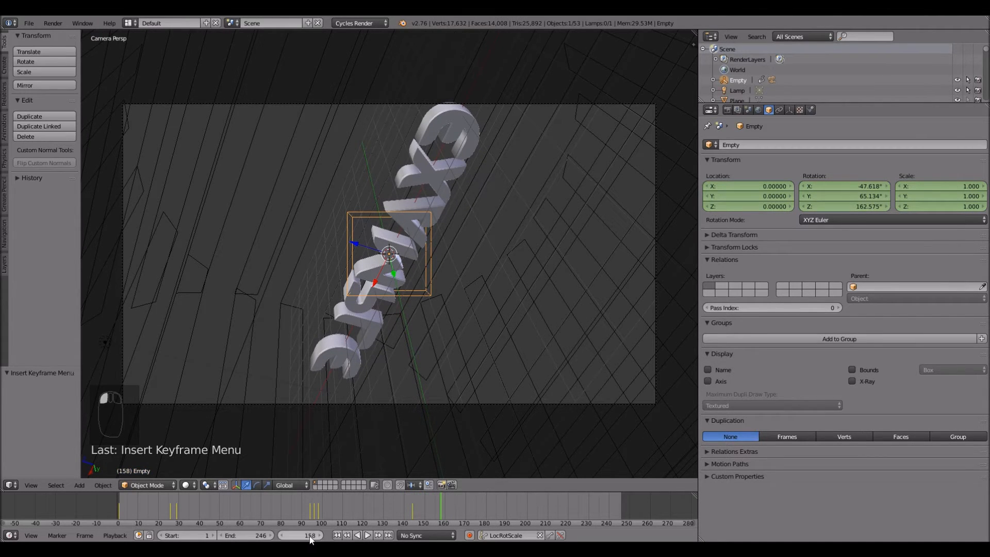
Step: Go to frame 156 and rotate the empty about 157.8° around global Z
{"action": "left_click", "coordinate": [282, 535]}
{"action": "left_click", "coordinate": [282, 536]}
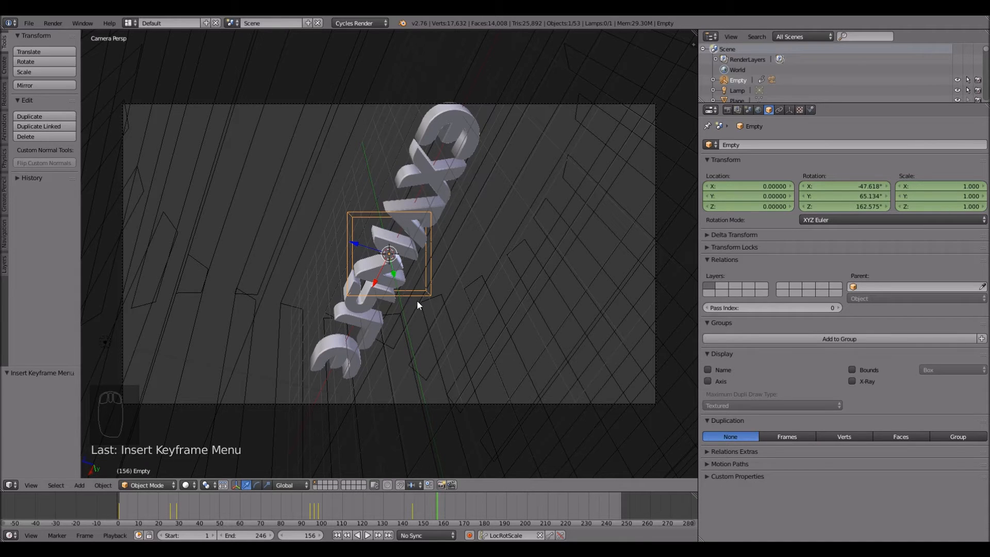
{"action": "key", "text": "r"}
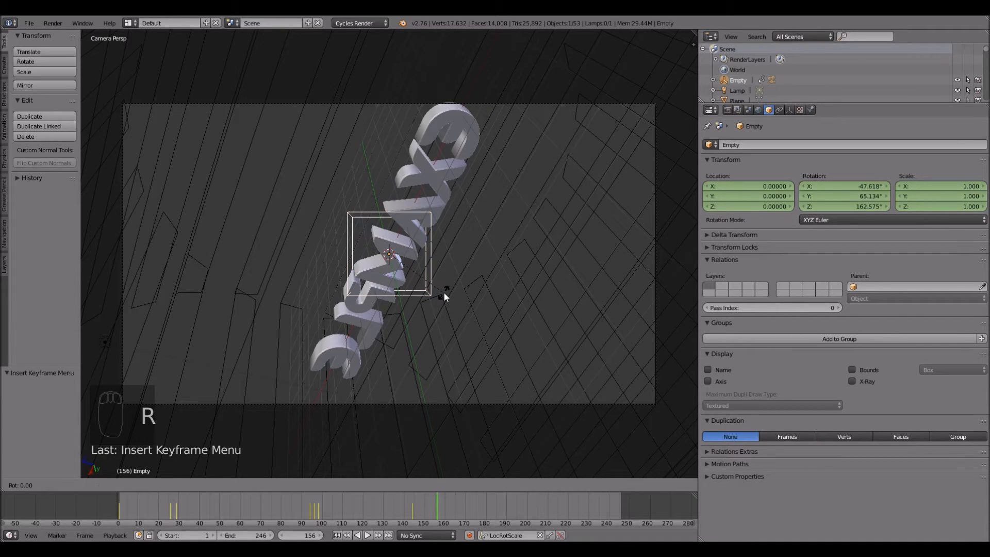
{"action": "key", "text": "z"}
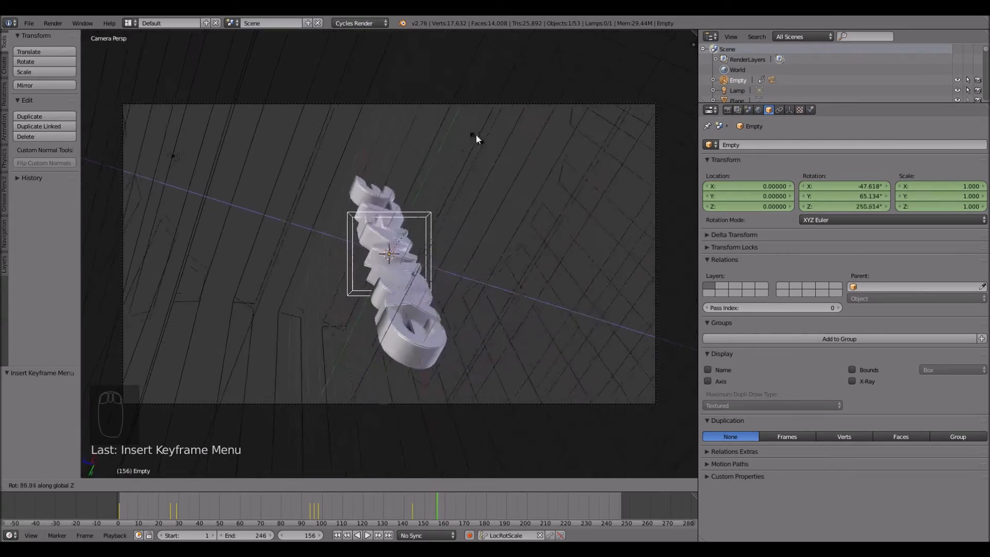
{"action": "left_click", "coordinate": [350, 150]}
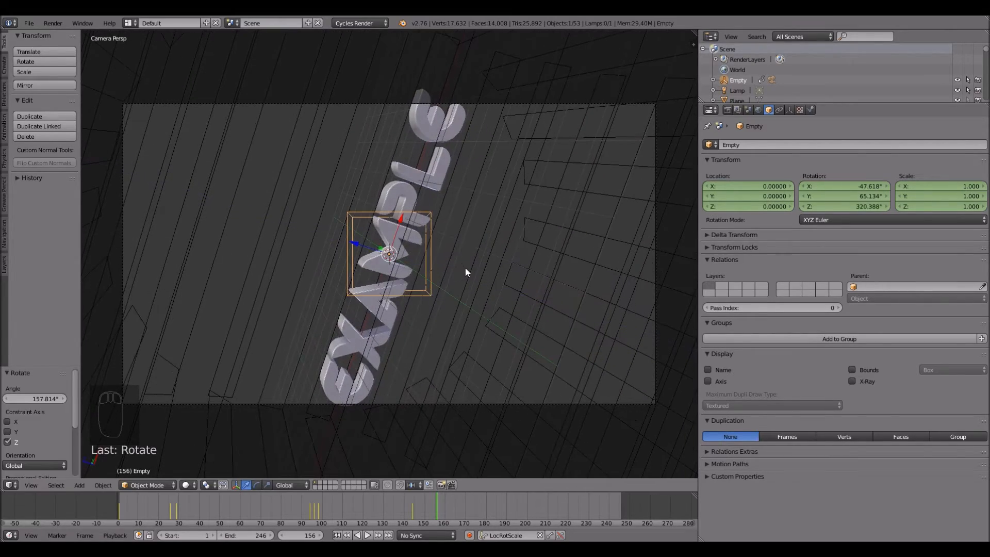
Step: Rotate the empty about -75.7° around global Y, turn it around global X until the text reads upright, and insert a LocRotScale keyframe at frame 156
{"action": "key", "text": "r"}
{"action": "key", "text": "y"}
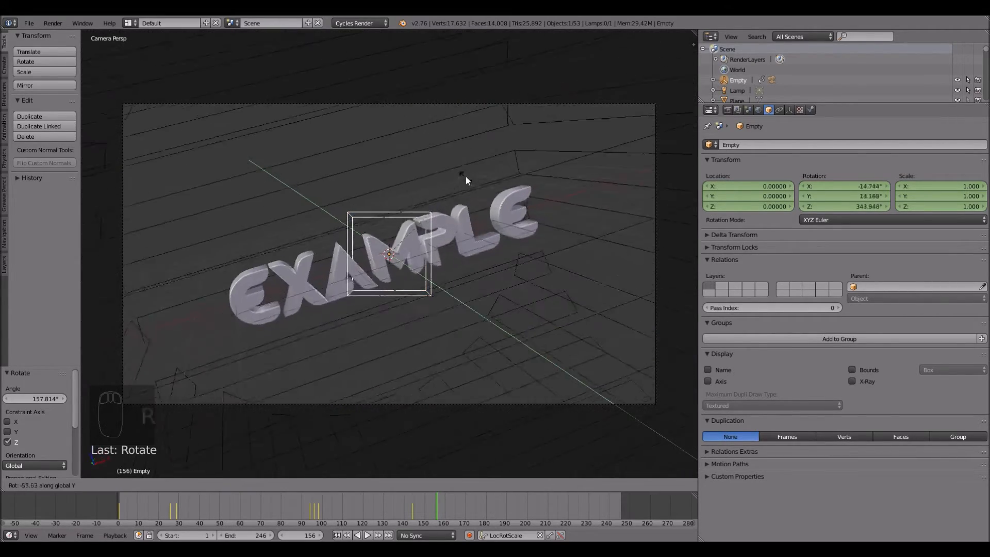
{"action": "left_click", "coordinate": [436, 158]}
{"action": "key", "text": "r"}
{"action": "key", "text": "x"}
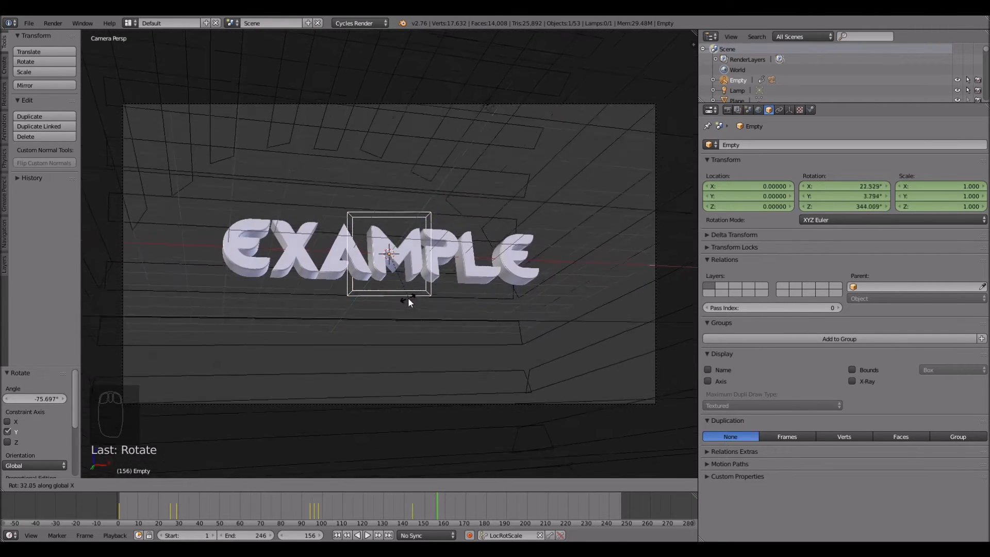
{"action": "left_click", "coordinate": [405, 303]}
{"action": "key", "text": "i"}
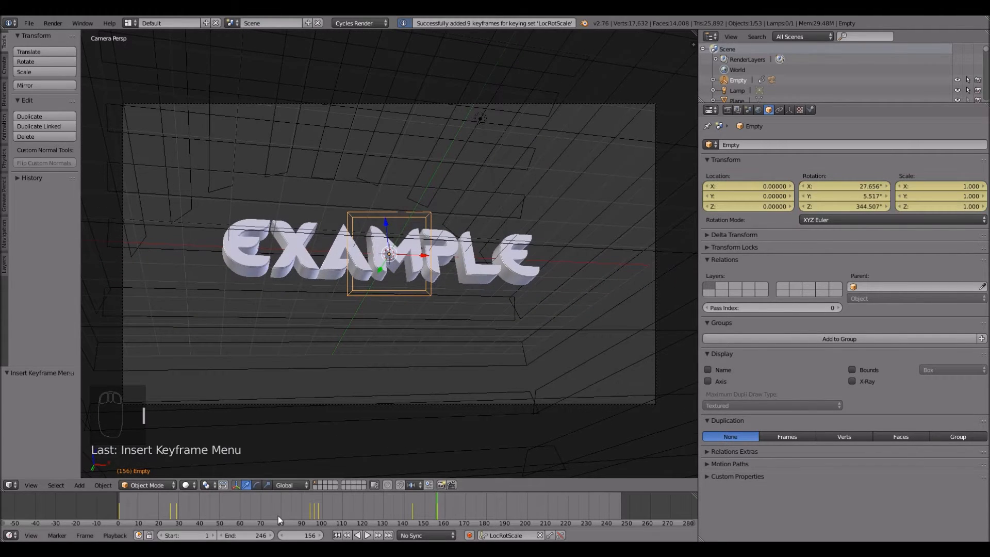
Step: Replay the animation from about frame 79 and scrub near frame 155 to check the new turn
{"action": "left_click", "coordinate": [278, 516]}
{"action": "left_click", "coordinate": [369, 537]}
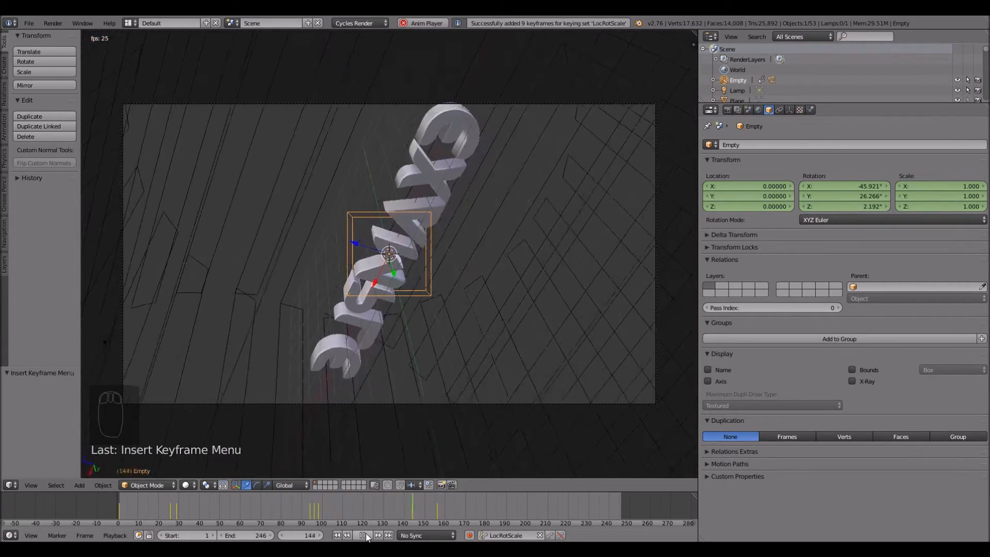
{"action": "left_click", "coordinate": [368, 536]}
{"action": "left_click", "coordinate": [368, 536]}
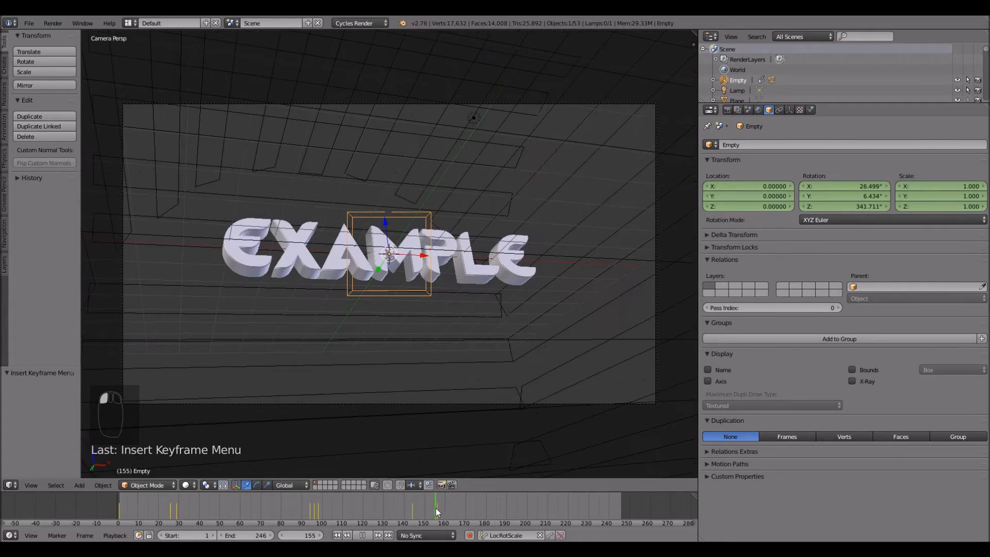
{"action": "left_click", "coordinate": [368, 536]}
Step: At frame 160, rotate the empty about 82.2° around global Z and -90.4° around global X, and insert a LocRotScale keyframe
{"action": "left_click", "coordinate": [320, 535]}
{"action": "left_click", "coordinate": [320, 536]}
{"action": "left_click", "coordinate": [320, 536]}
{"action": "left_click", "coordinate": [320, 536]}
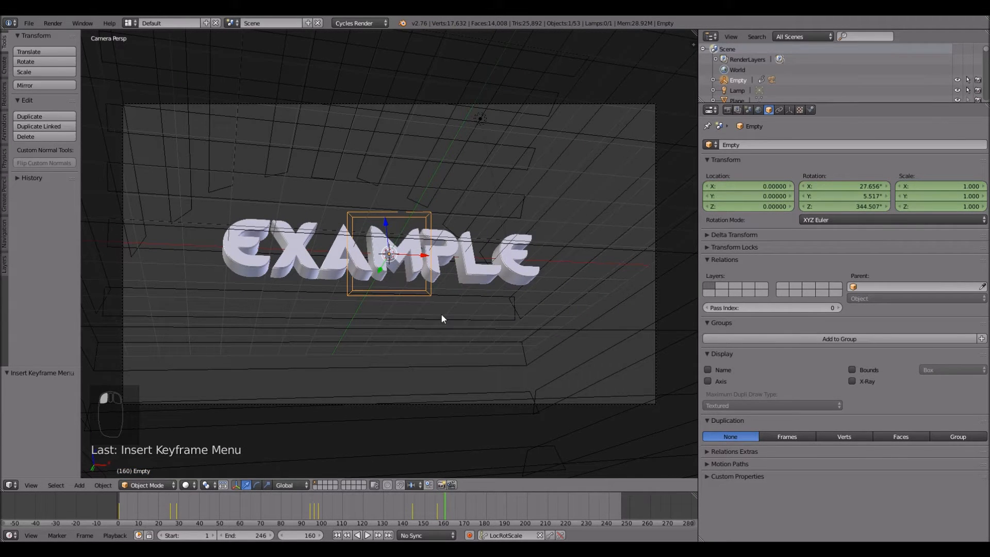
{"action": "key", "text": "r"}
{"action": "key", "text": "z"}
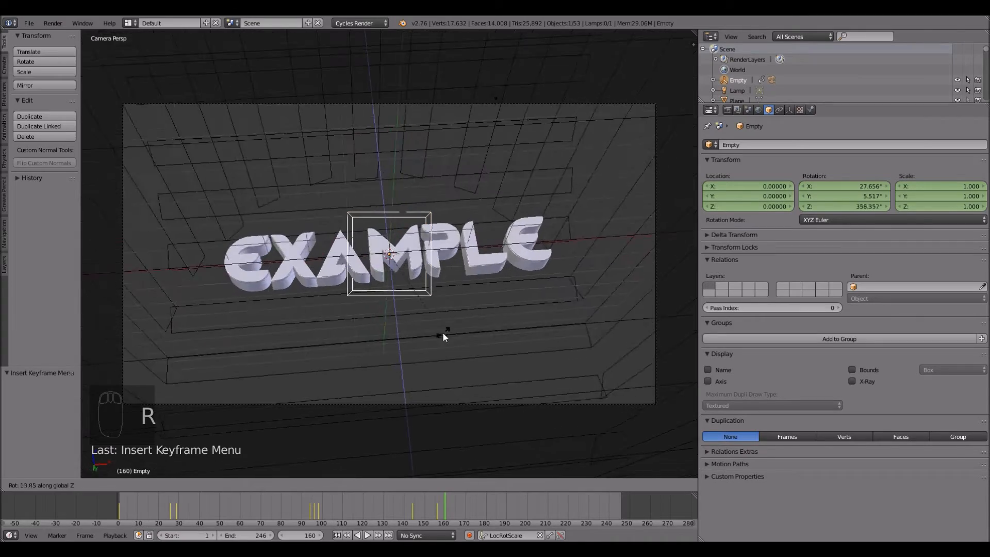
{"action": "left_click", "coordinate": [308, 376]}
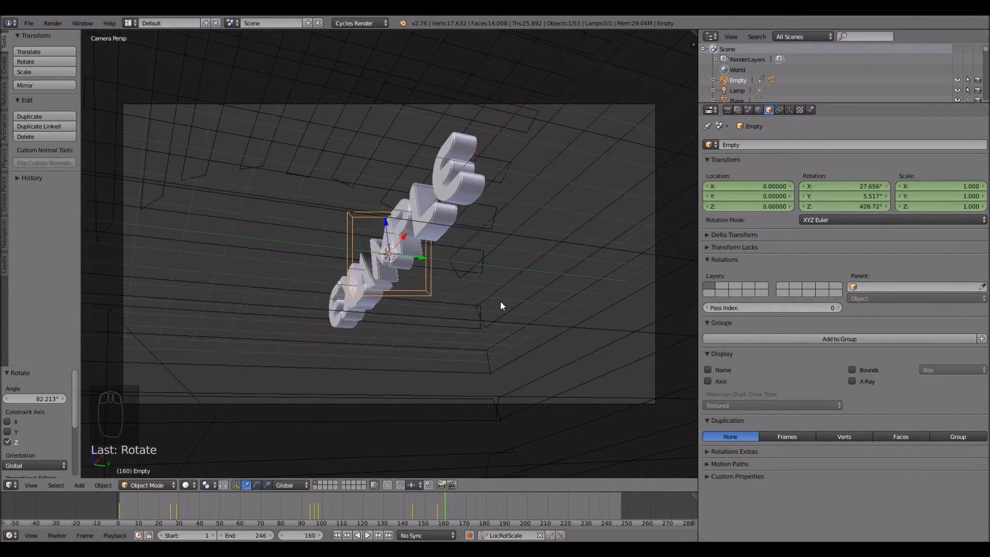
{"action": "key", "text": "r"}
{"action": "key", "text": "x"}
{"action": "left_click", "coordinate": [365, 321]}
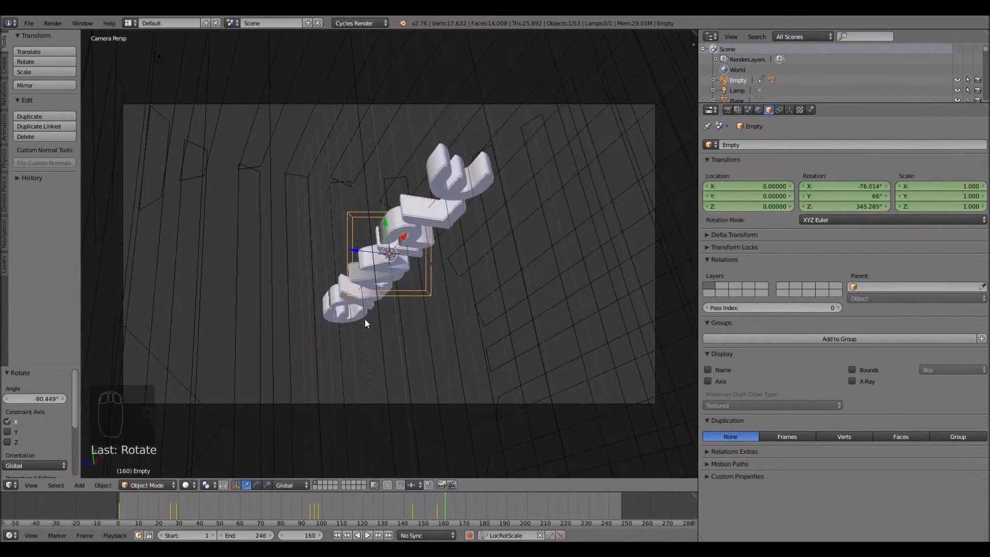
{"action": "key", "text": "i"}
Step: Replay the animation from about frame 79 and scrub frames 156 to 160 to check the fast turn
{"action": "left_click_drag", "start_coordinate": [279, 508], "coordinate": [360, 502]}
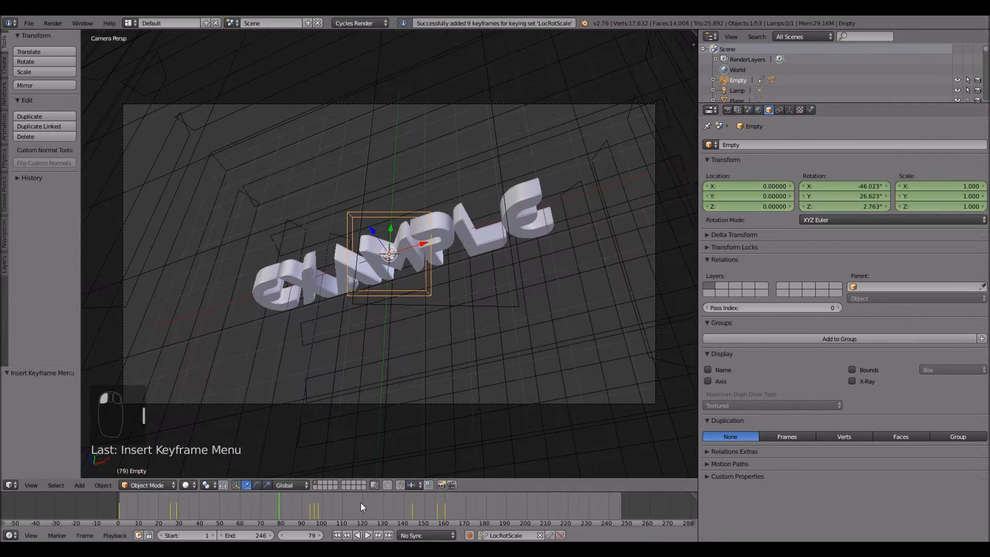
{"action": "left_click", "coordinate": [368, 535]}
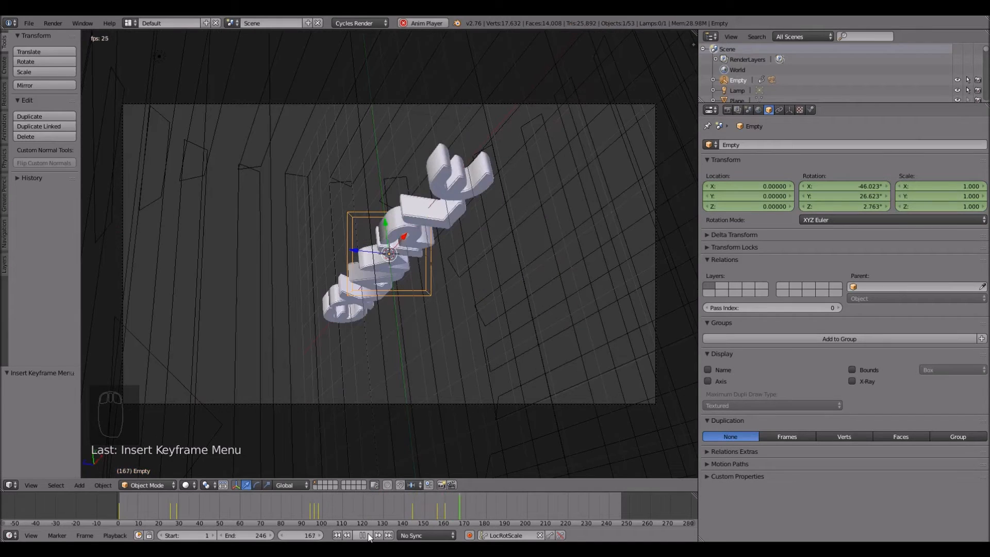
{"action": "left_click", "coordinate": [368, 536]}
{"action": "left_click_drag", "start_coordinate": [436, 511], "coordinate": [445, 512]}
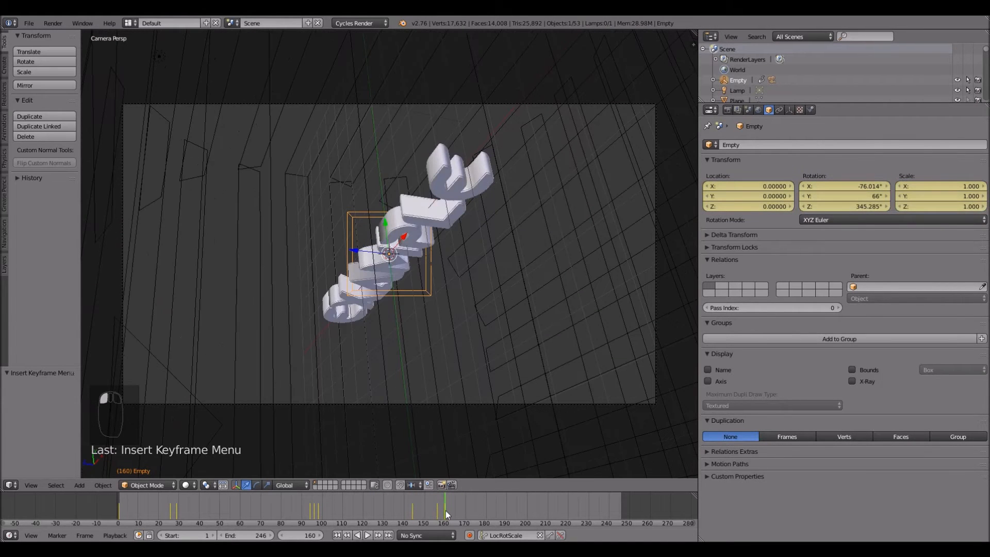
{"action": "left_click", "coordinate": [369, 535]}
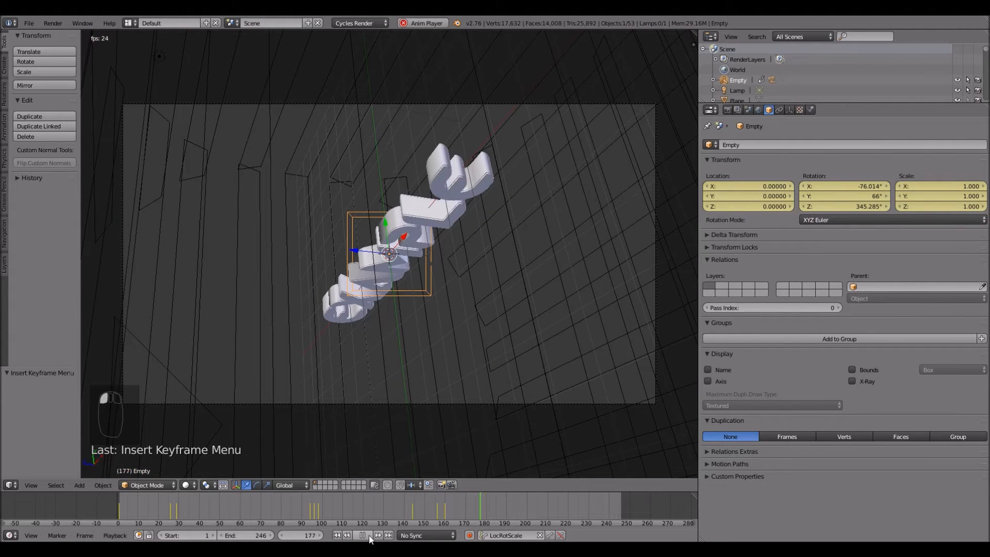
Step: Stop at frame 224, turn the empty with a free trackball rotation and insert a LocRotScale keyframe
{"action": "left_click", "coordinate": [370, 537]}
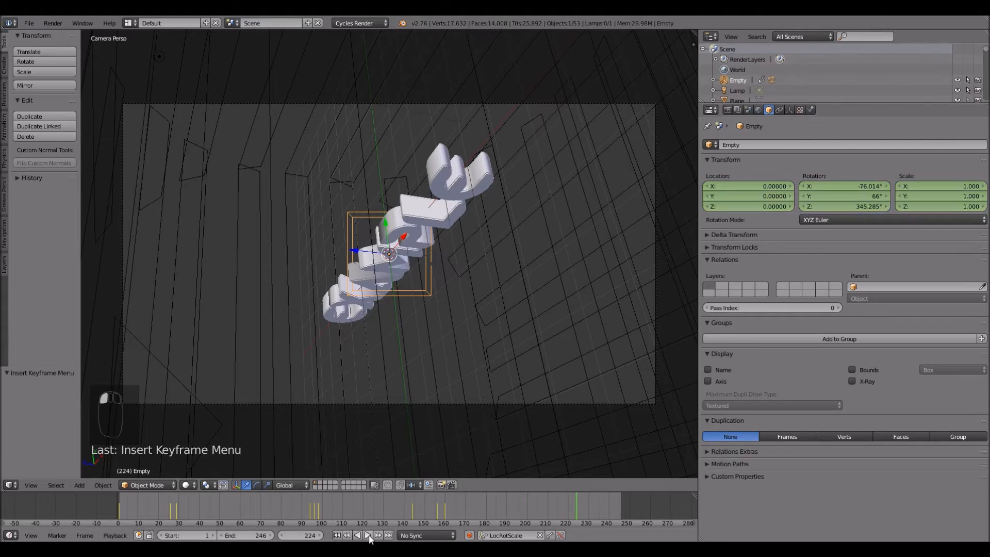
{"action": "key", "text": "r"}
{"action": "key", "text": "r"}
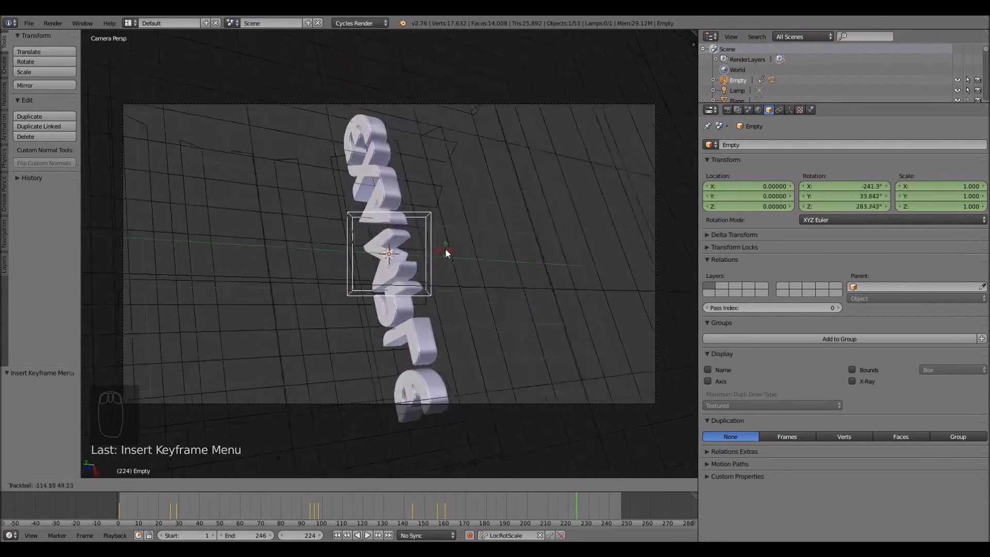
{"action": "left_click", "coordinate": [447, 249]}
{"action": "key", "text": "i"}
Step: Replay the animation from about frame 131 past frame 224 to check the slow rotation
{"action": "key", "text": "alt+a"}
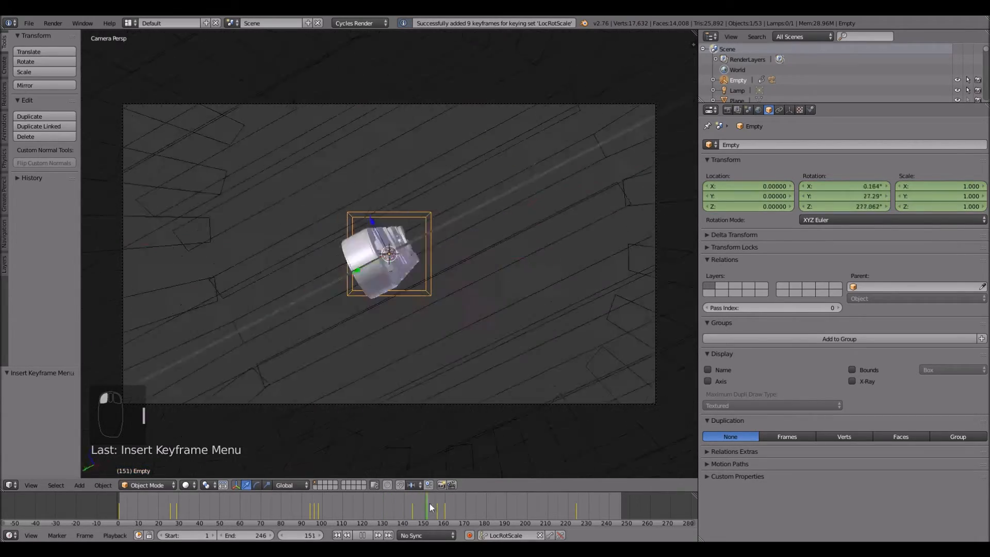
{"action": "left_click", "coordinate": [387, 505]}
{"action": "key", "text": "Escape"}
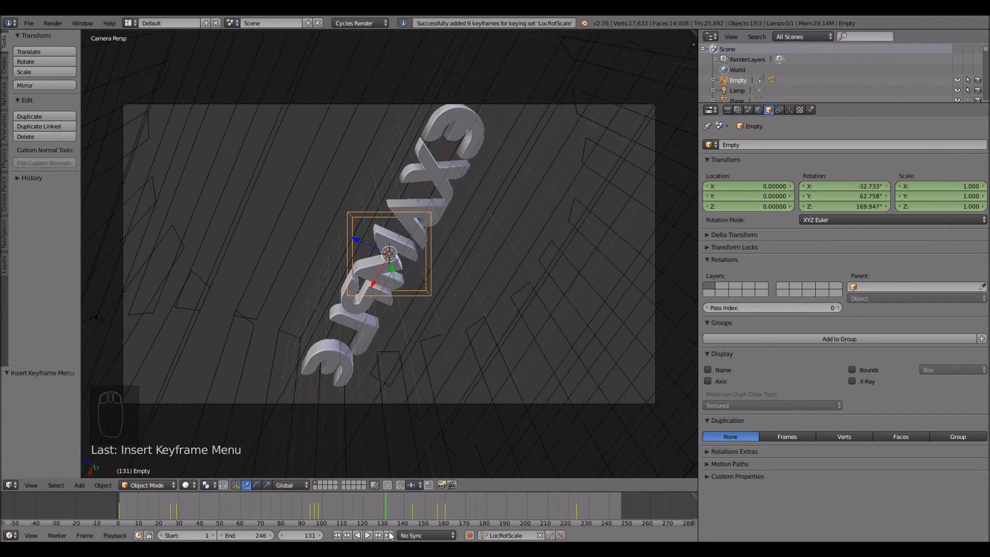
{"action": "left_click", "coordinate": [372, 534]}
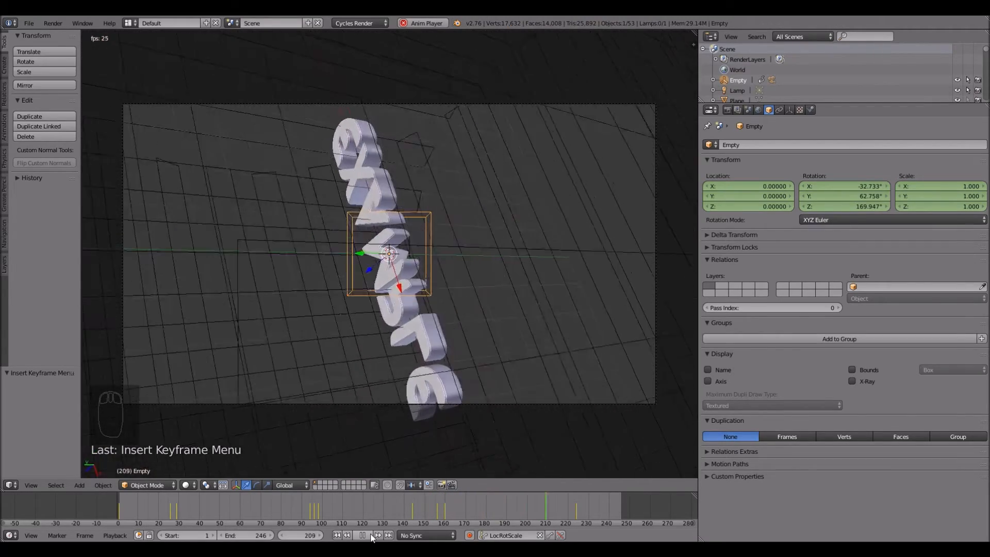
{"action": "left_click", "coordinate": [364, 536]}
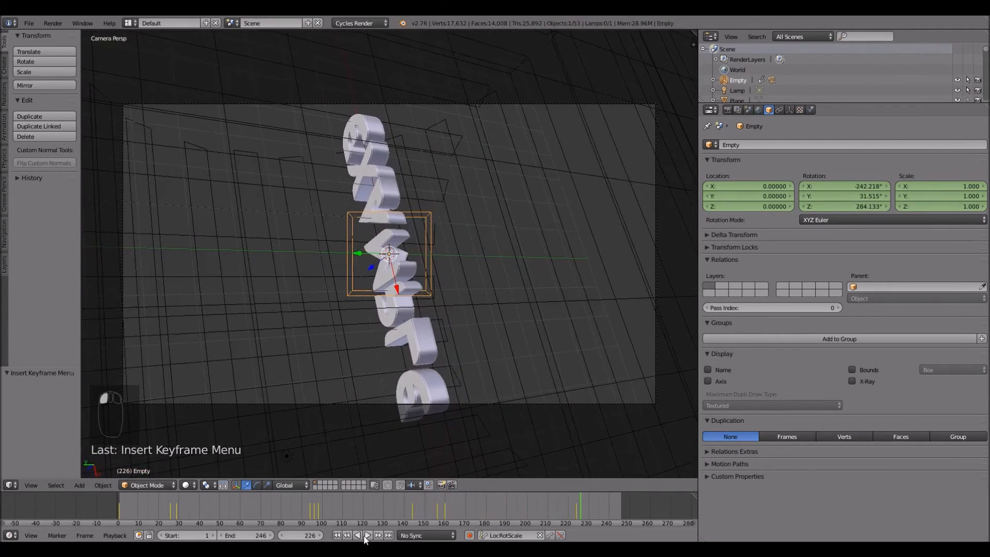
Step: Step back to frame 224, and from there go to the animation's end frame, 246
{"action": "left_click", "coordinate": [284, 537]}
{"action": "left_click", "coordinate": [282, 536]}
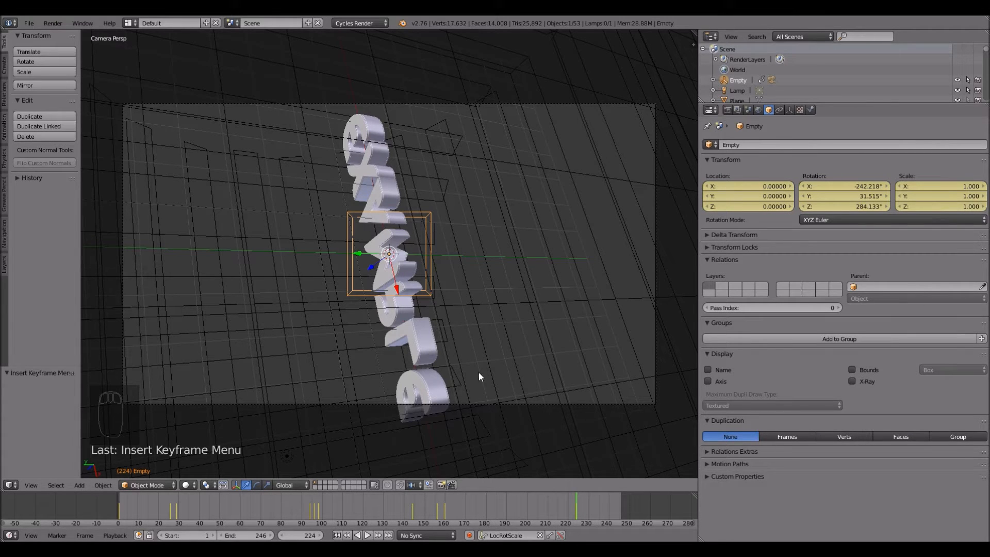
{"action": "left_click", "coordinate": [390, 536]}
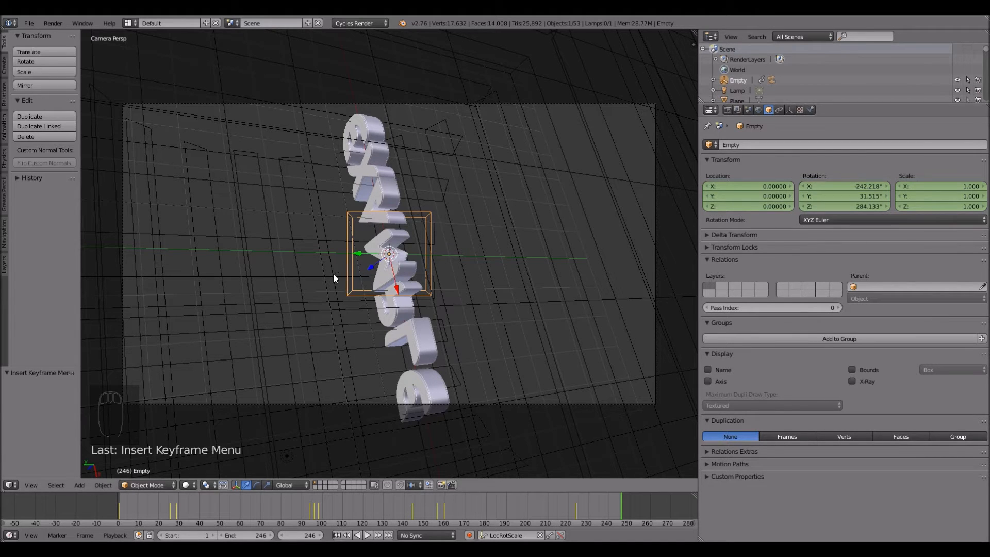
Step: Turn the empty with a trackball rotation of about 4.6° and 129.5°, and rotate it about 99.5° in the view
{"action": "key", "text": "r"}
{"action": "key", "text": "r"}
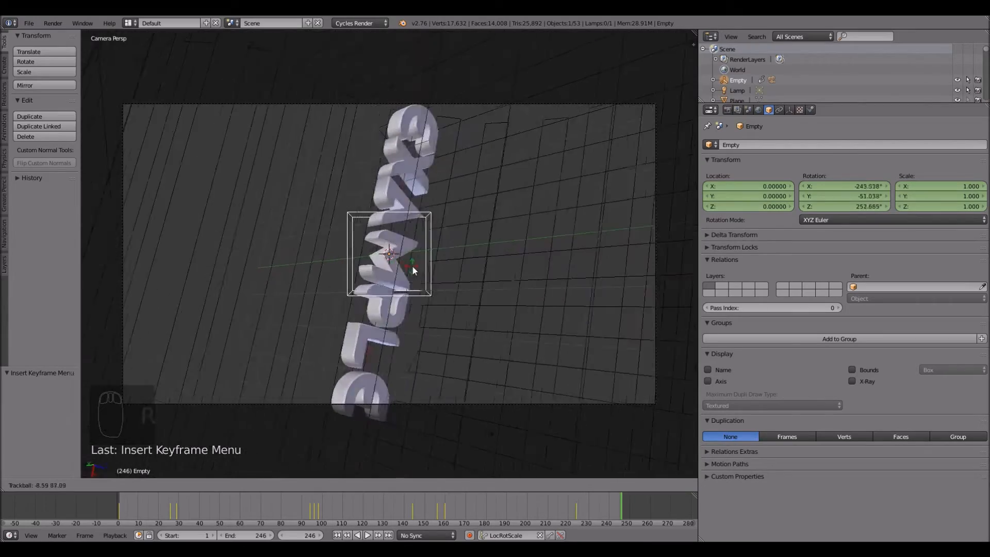
{"action": "left_click", "coordinate": [480, 265]}
{"action": "key", "text": "r"}
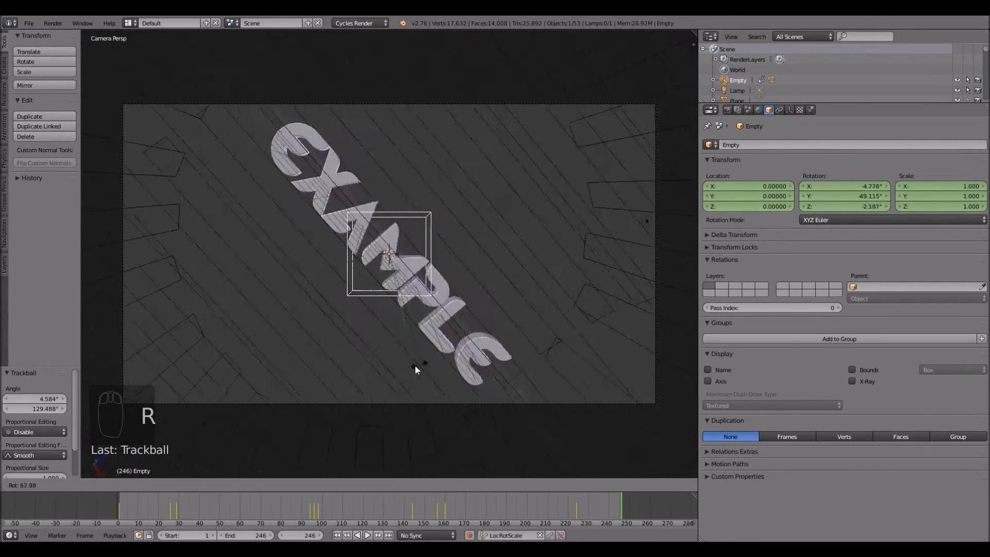
{"action": "left_click", "coordinate": [361, 368]}
Step: Set the empty's X, Y and Z rotation to 0° and keyframe the rotation at frame 246
{"action": "left_click", "coordinate": [852, 188]}
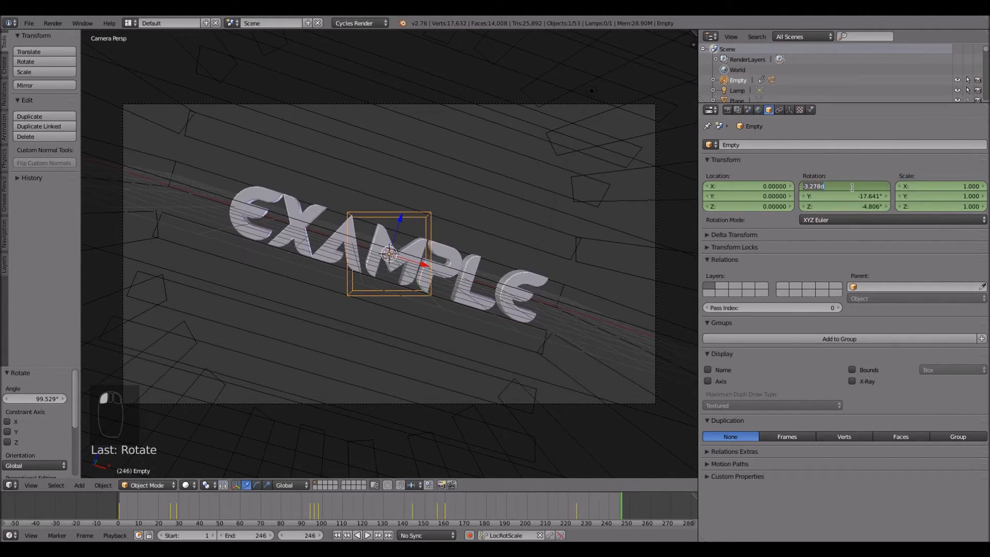
{"action": "type", "text": "0"}
{"action": "key", "text": "Return"}
{"action": "left_click", "coordinate": [857, 196]}
{"action": "type", "text": "9"}
{"action": "key", "text": "Return"}
{"action": "left_click", "coordinate": [859, 206]}
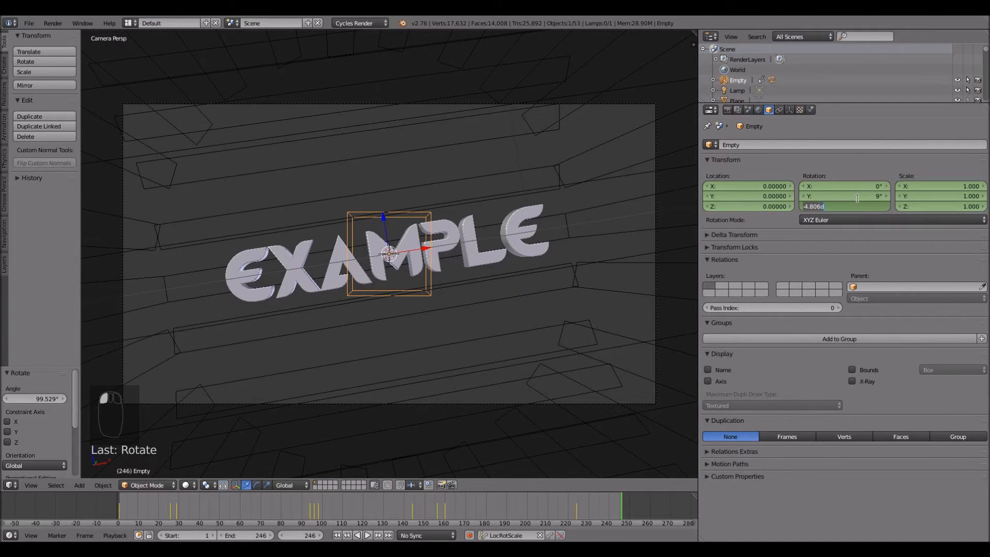
{"action": "type", "text": "0"}
{"action": "key", "text": "Return"}
{"action": "left_click", "coordinate": [858, 196]}
{"action": "type", "text": "0"}
{"action": "key", "text": "Return"}
{"action": "right_click", "coordinate": [859, 184]}
{"action": "left_click", "coordinate": [860, 182]}
Step: Play the animation to check the empty's ending spin, then stop playback and return to frame 246
{"action": "left_click_drag", "start_coordinate": [379, 518], "coordinate": [378, 520]}
{"action": "left_click", "coordinate": [369, 535]}
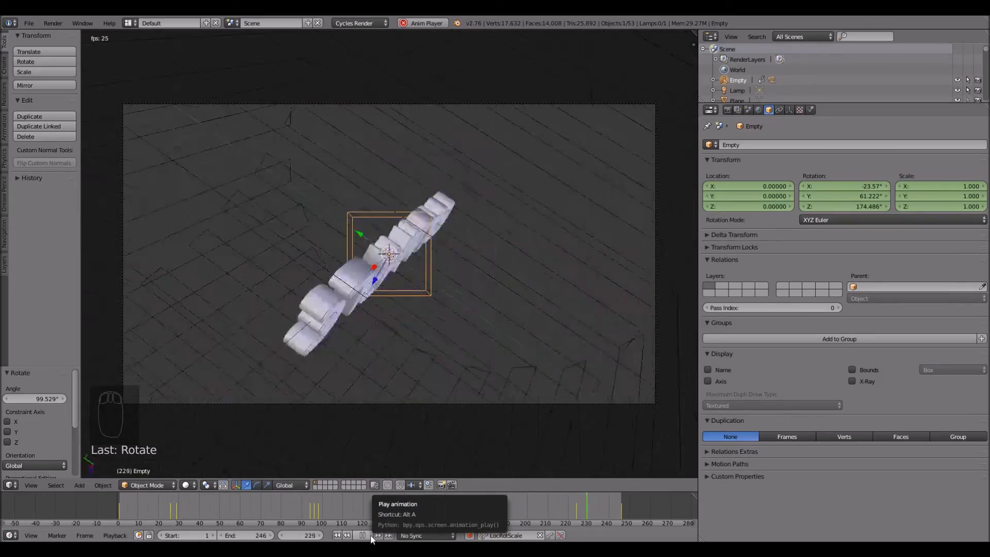
{"action": "left_click", "coordinate": [371, 538]}
{"action": "left_click_drag", "start_coordinate": [441, 510], "coordinate": [621, 514]}
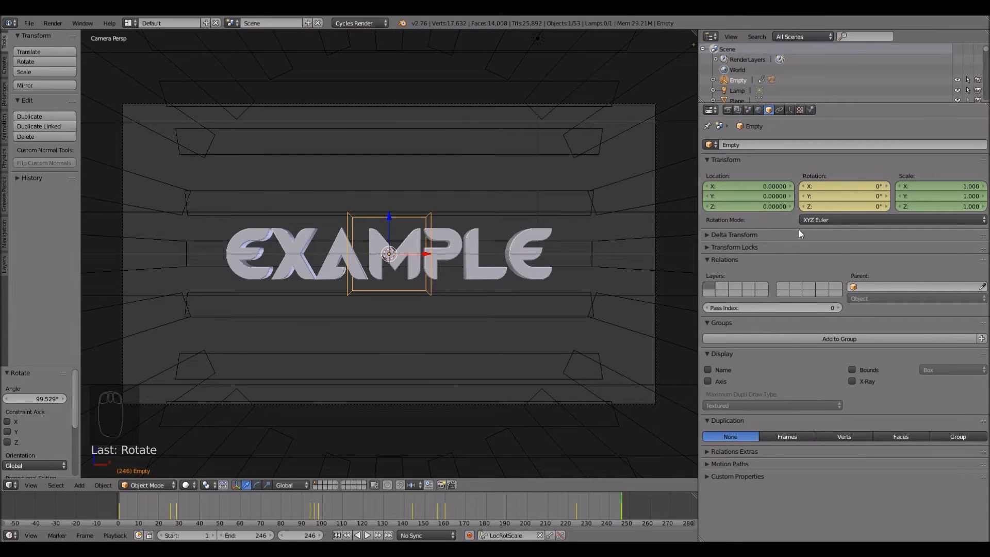
Step: Delete the empty's rotation keyframes at frame 246, then scrub back through the ending and return to frame 246
{"action": "right_click", "coordinate": [839, 192]}
{"action": "left_click", "coordinate": [833, 209]}
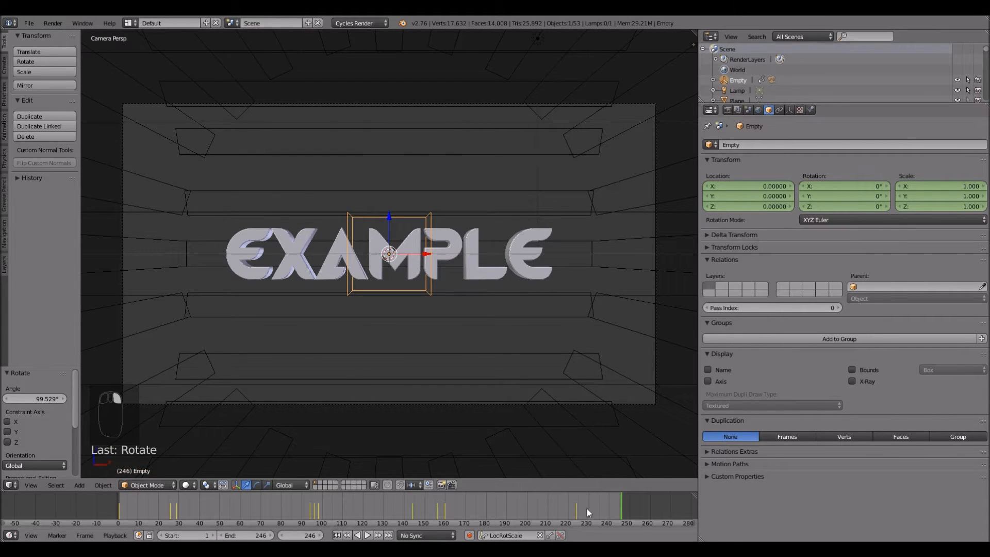
{"action": "mouse_move", "coordinate": [587, 510]}
{"action": "left_mouse_down"}
{"action": "mouse_move", "coordinate": [574, 514]}
{"action": "mouse_move", "coordinate": [583, 511]}
{"action": "left_mouse_up"}
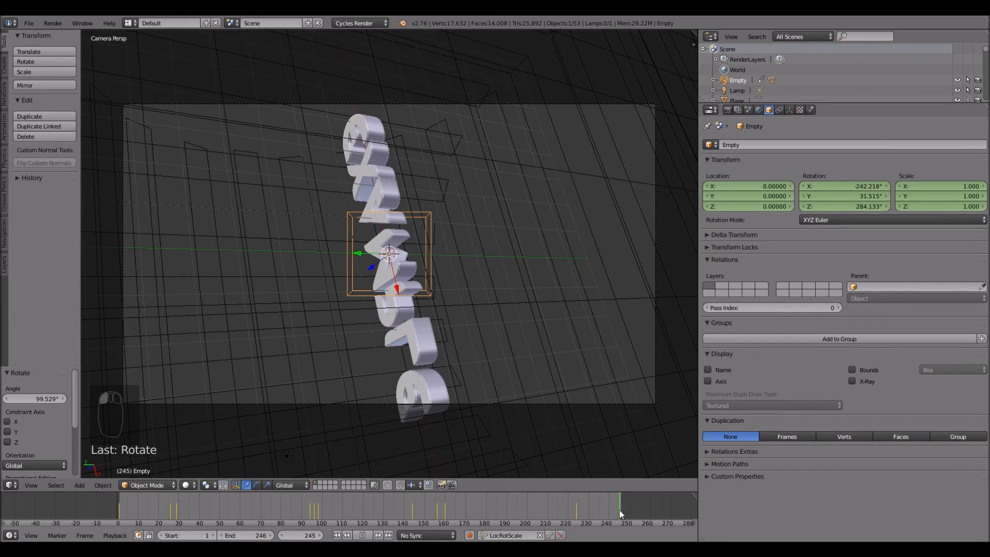
{"action": "left_click_drag", "start_coordinate": [621, 509], "coordinate": [621, 509]}
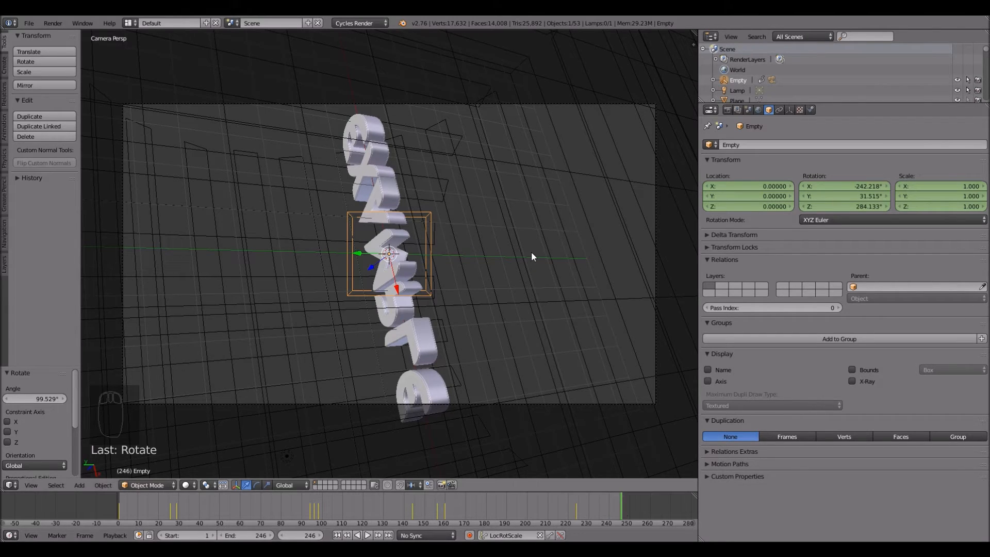
Step: Rotate the empty about -129.2° on global X, -55.9° on Z and 23.4° on Y, and insert a LocRotScale keyframe at frame 246
{"action": "key", "text": "r"}
{"action": "key", "text": "x"}
{"action": "left_click", "coordinate": [297, 368]}
{"action": "key", "text": "r"}
{"action": "key", "text": "z"}
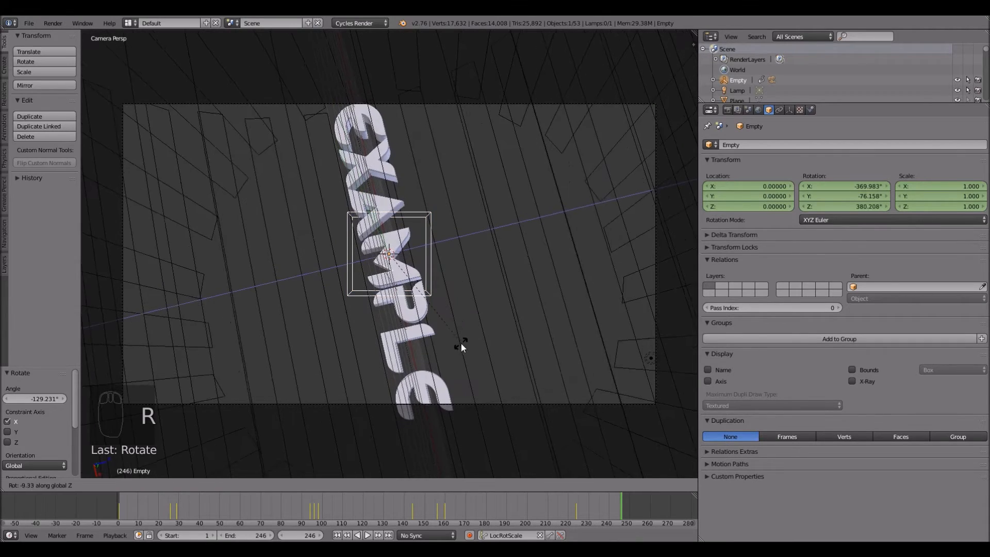
{"action": "left_click", "coordinate": [373, 368]}
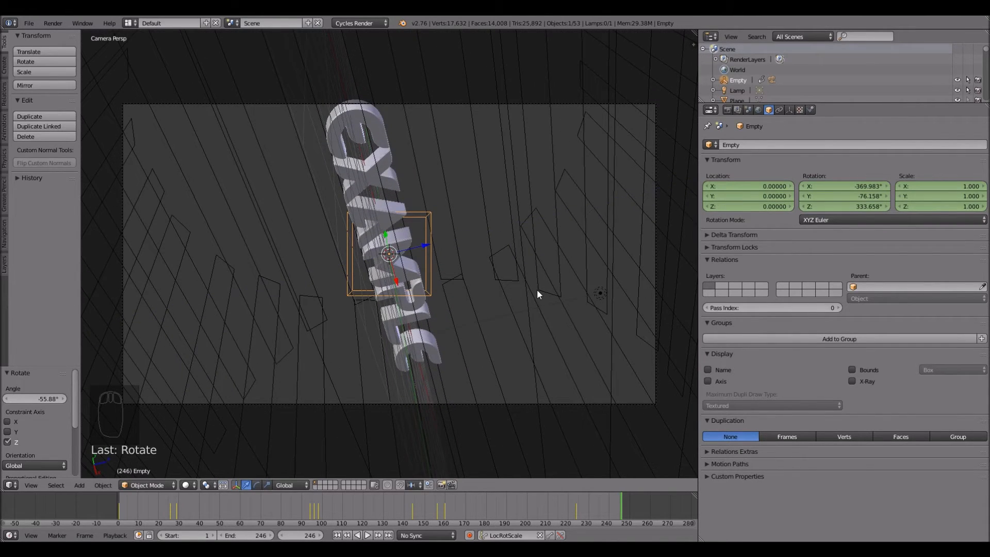
{"action": "key", "text": "r"}
{"action": "key", "text": "y"}
{"action": "left_click", "coordinate": [503, 338]}
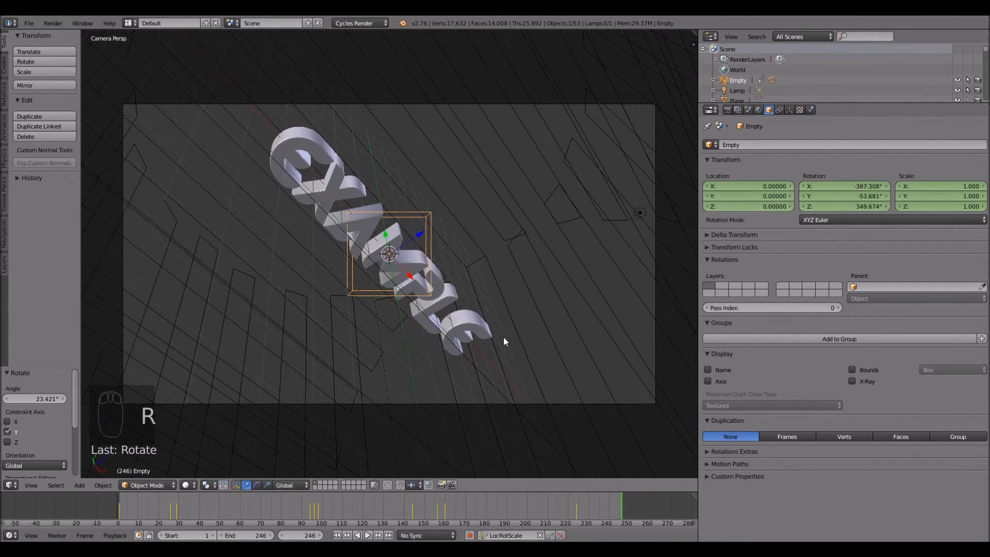
{"action": "key", "text": "i"}
Step: Replay the ending from about frame 210 to check the new rotation, stop playback and scrub to frame 224
{"action": "left_click_drag", "start_coordinate": [480, 514], "coordinate": [548, 510]}
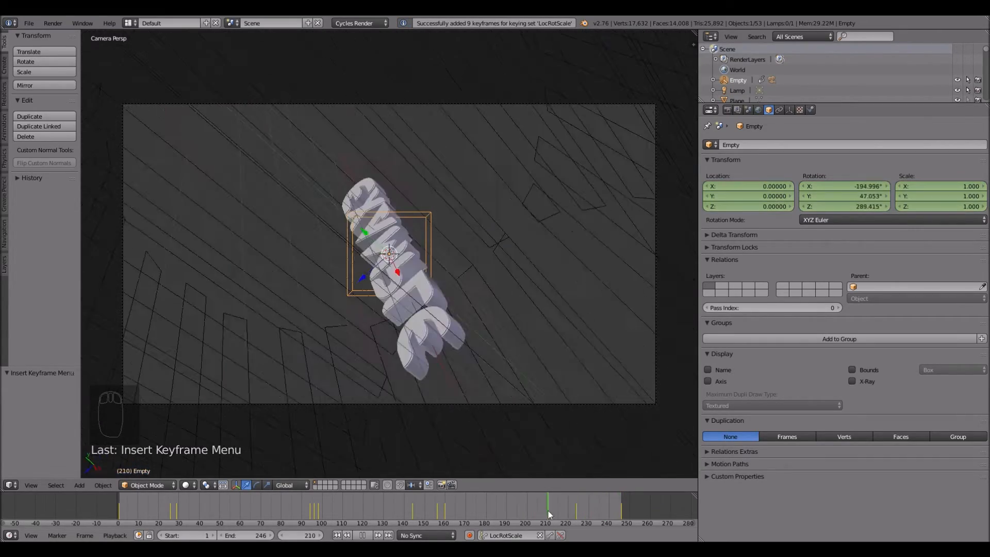
{"action": "left_click", "coordinate": [365, 536]}
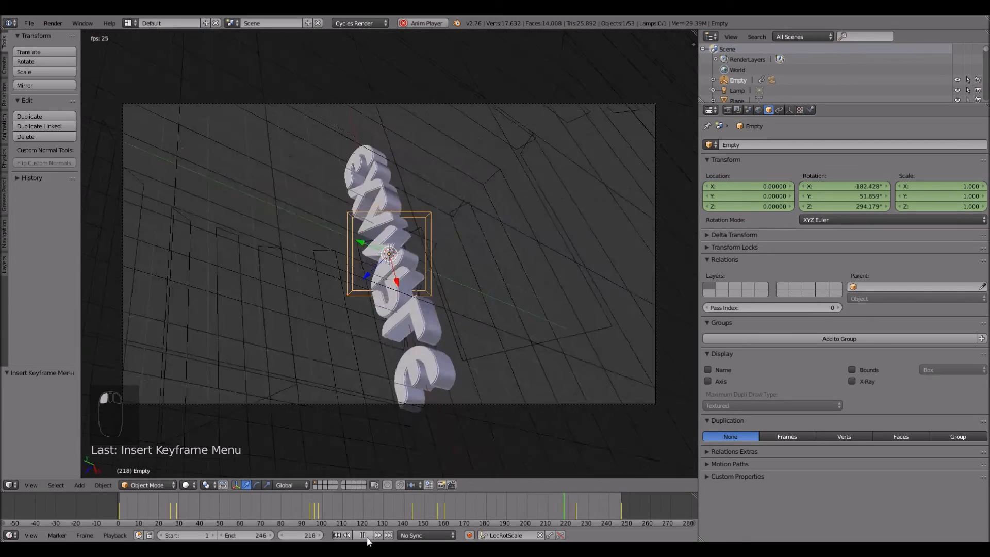
{"action": "left_click", "coordinate": [364, 536]}
{"action": "left_click", "coordinate": [522, 508]}
{"action": "left_click_drag", "start_coordinate": [522, 506], "coordinate": [576, 512]}
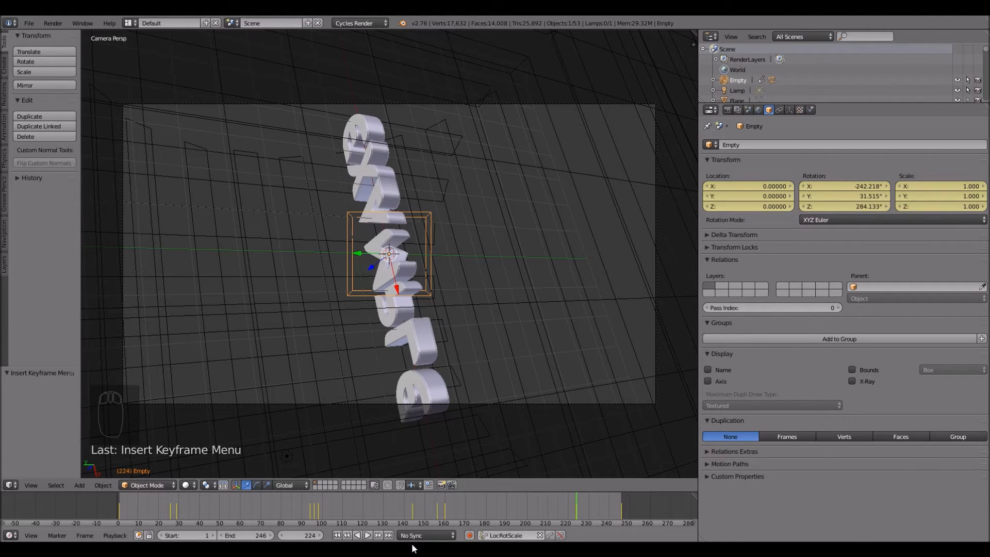
Step: At frame 246, scale the empty up to about 3.016 and insert a LocRotScale keyframe
{"action": "left_click", "coordinate": [389, 536]}
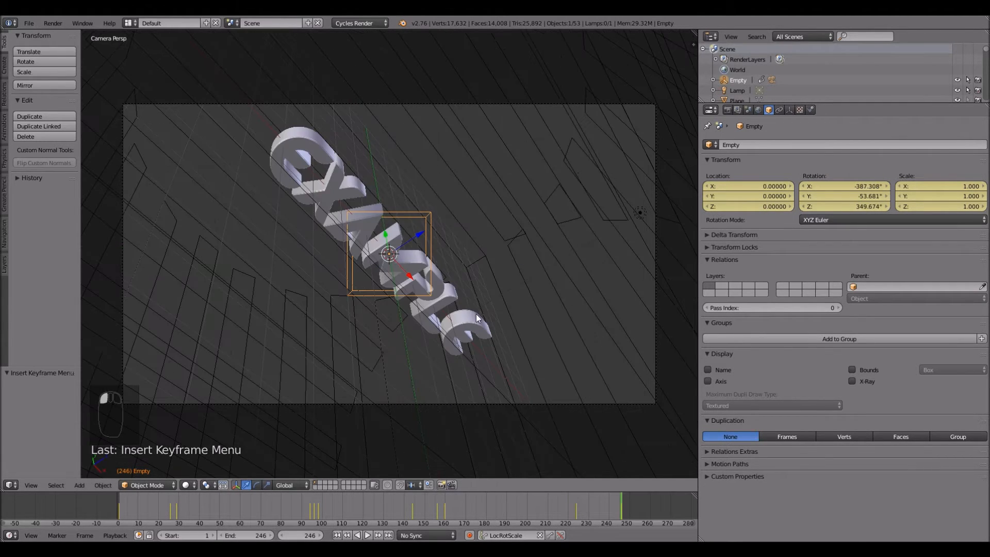
{"action": "key", "text": "s"}
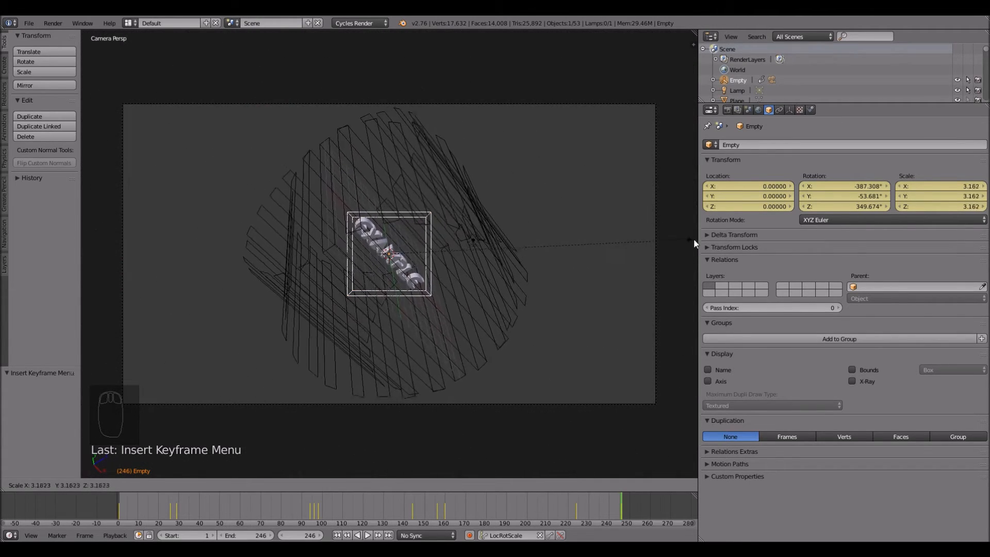
{"action": "left_click", "coordinate": [682, 245]}
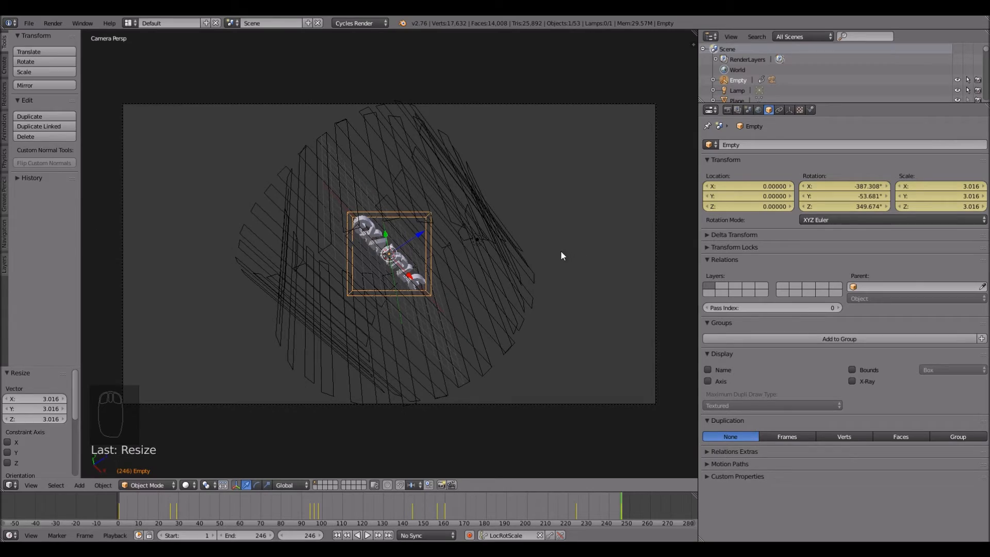
{"action": "key", "text": "i"}
Step: Review the text animation by playing it from frame 133 and again from frame 1, ending on the keyframe at frame 29
{"action": "left_click", "coordinate": [390, 503]}
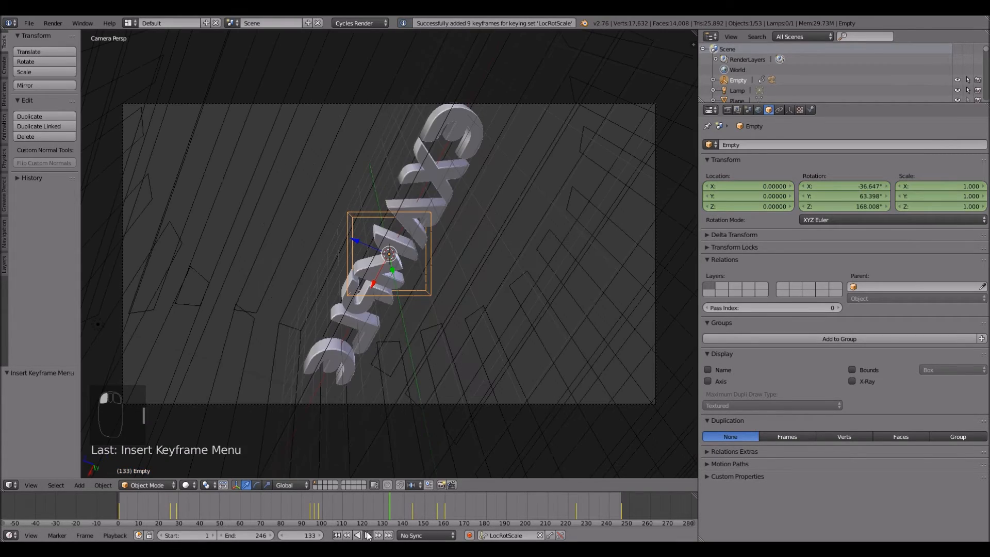
{"action": "left_click", "coordinate": [368, 535]}
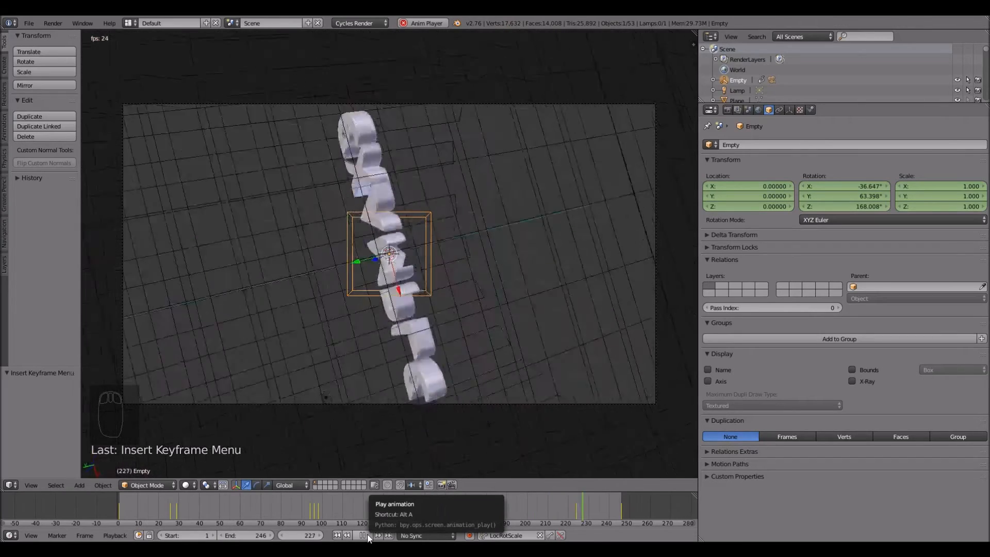
{"action": "left_click", "coordinate": [367, 536]}
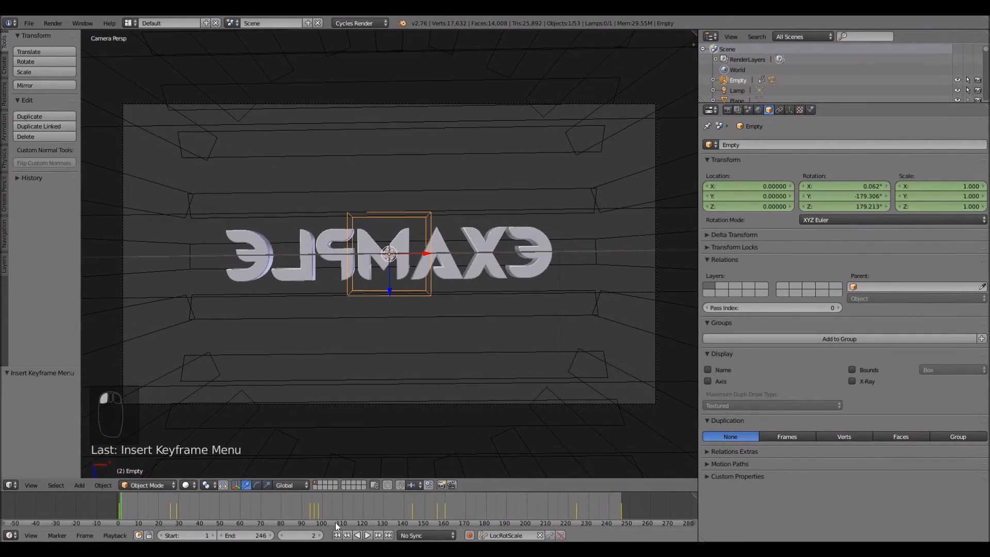
{"action": "left_click", "coordinate": [339, 536]}
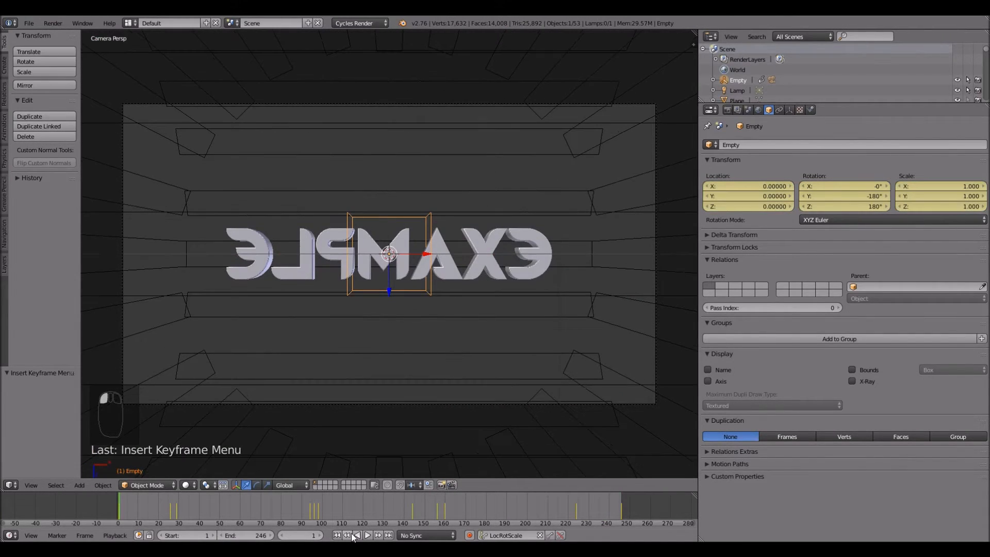
{"action": "left_click", "coordinate": [369, 536]}
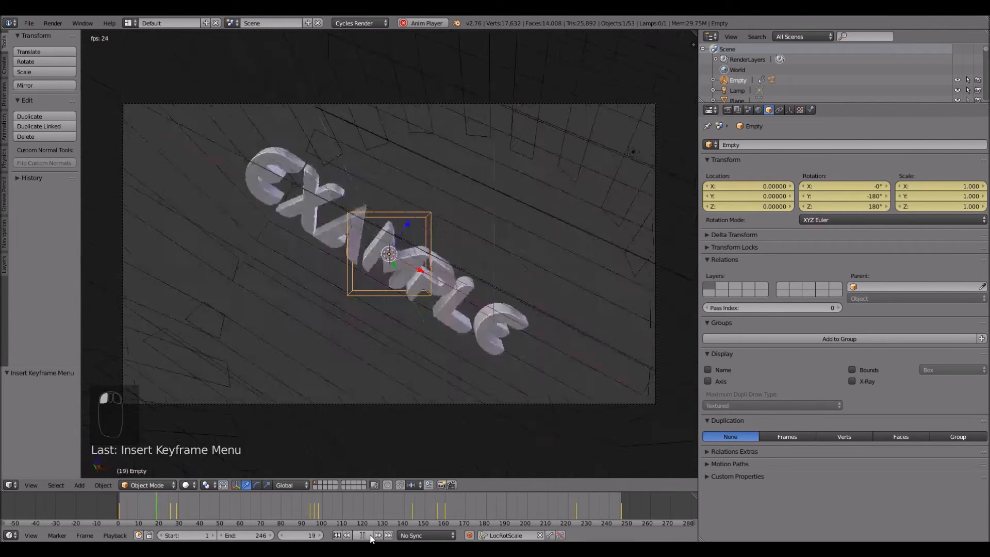
{"action": "left_click", "coordinate": [345, 536]}
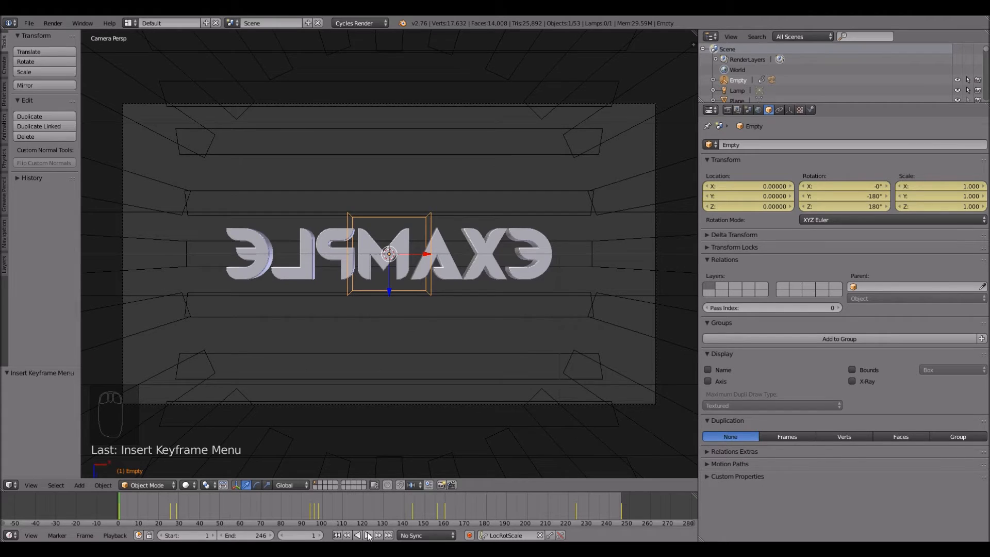
{"action": "left_click", "coordinate": [369, 536]}
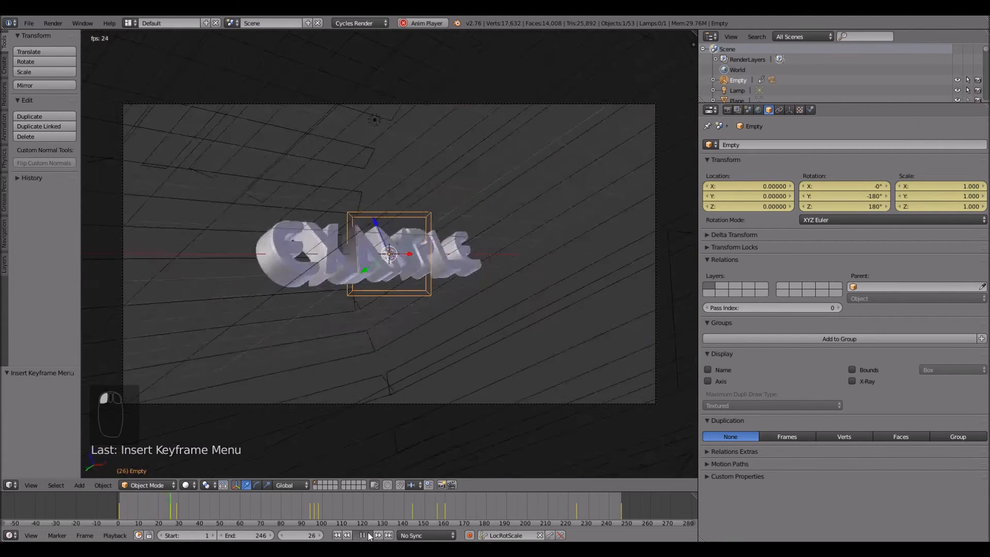
{"action": "left_click", "coordinate": [369, 536]}
{"action": "left_click", "coordinate": [377, 536]}
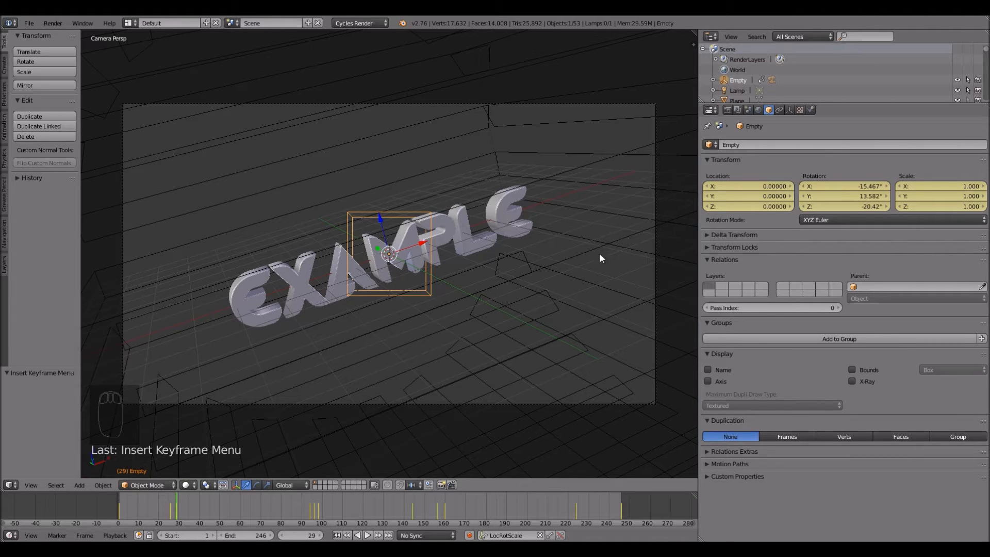
Step: Enable a transparent film background in the render settings
{"action": "left_click", "coordinate": [728, 110]}
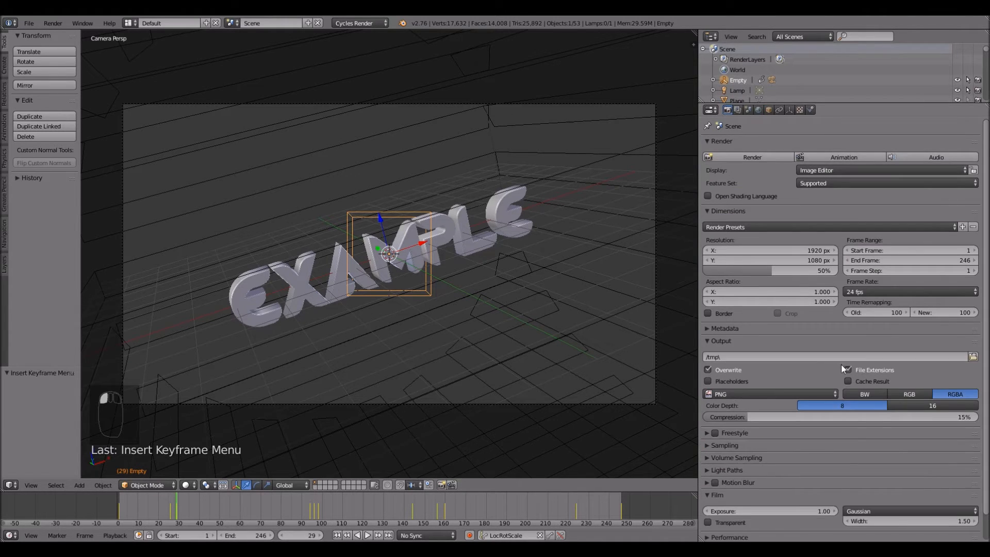
{"action": "scroll", "coordinate": [793, 357], "scroll_direction": "down", "scroll_amount": 2}
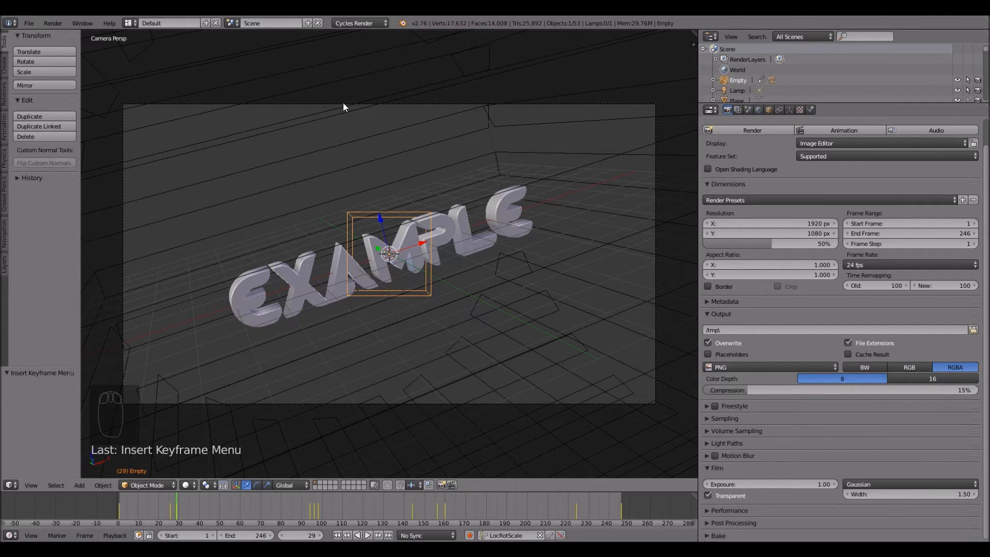
Step: Add a new empty scene, and return to the original Scene
{"action": "left_click", "coordinate": [307, 23]}
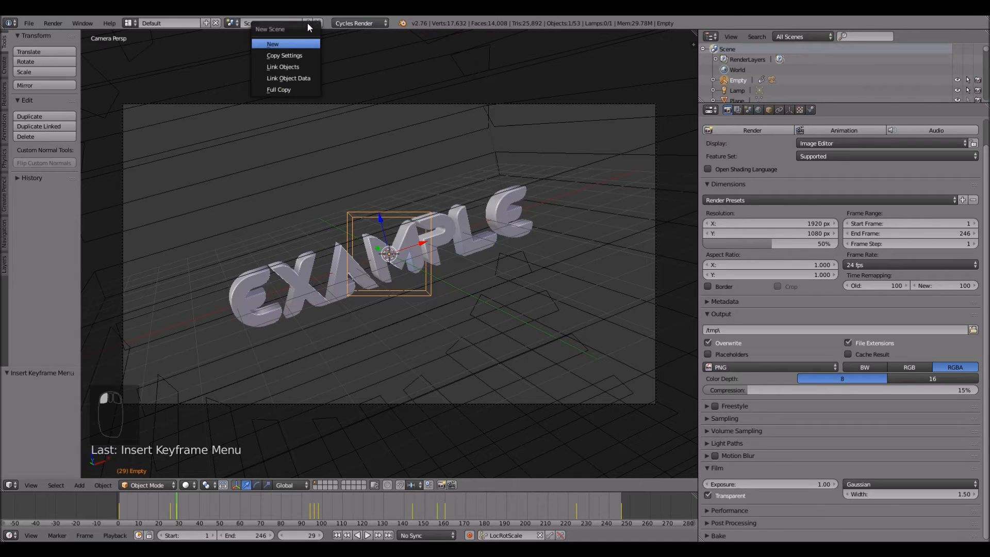
{"action": "left_click", "coordinate": [296, 46]}
{"action": "left_click", "coordinate": [232, 23]}
{"action": "left_click", "coordinate": [268, 38]}
Step: Select the camera together with the empty and link both objects to Scene.001
{"action": "scroll", "coordinate": [487, 269], "scroll_direction": "down", "scroll_amount": 8}
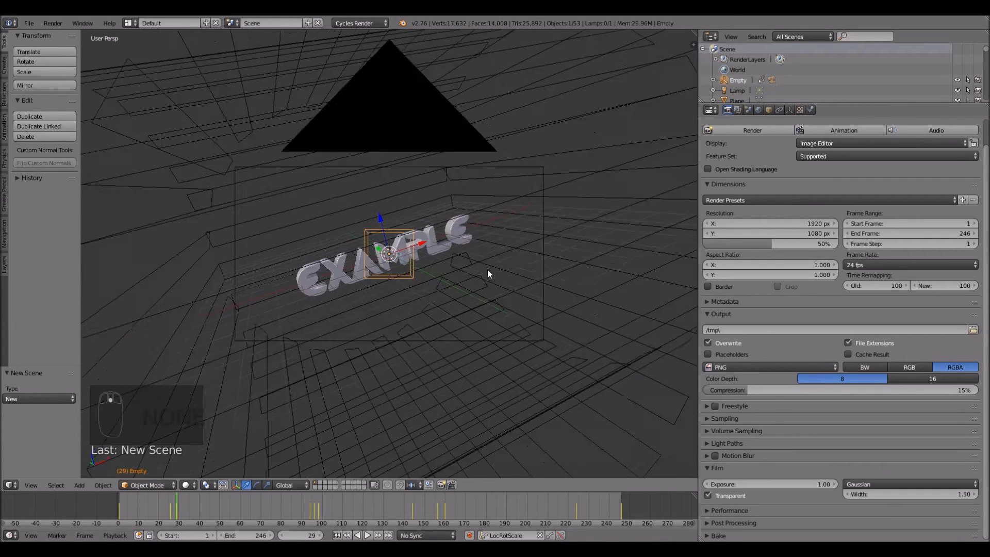
{"action": "right_click", "coordinate": [540, 225]}
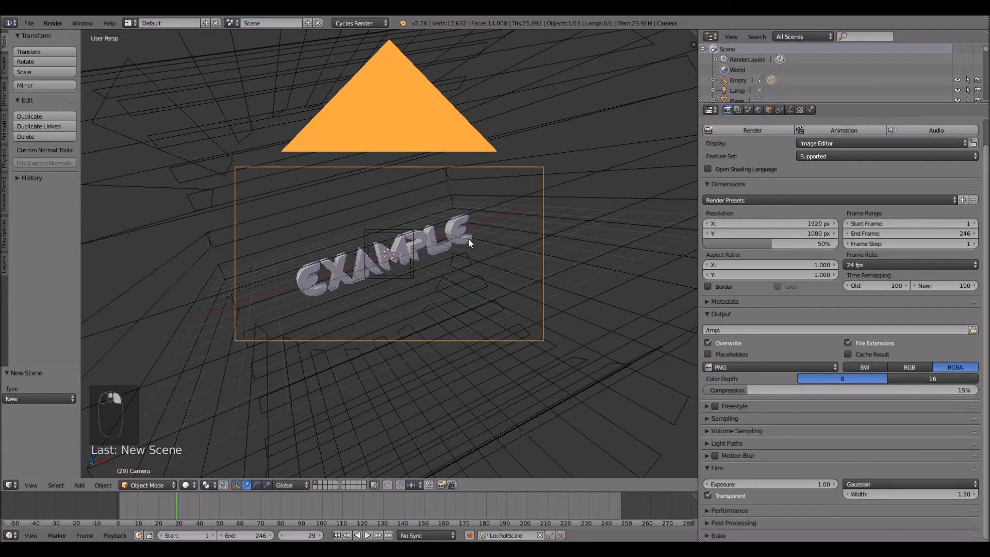
{"action": "scroll", "coordinate": [472, 237], "scroll_direction": "up", "scroll_amount": 3}
{"action": "right_click", "coordinate": [385, 225], "text": "shift"}
{"action": "key", "text": "KP_Decimal"}
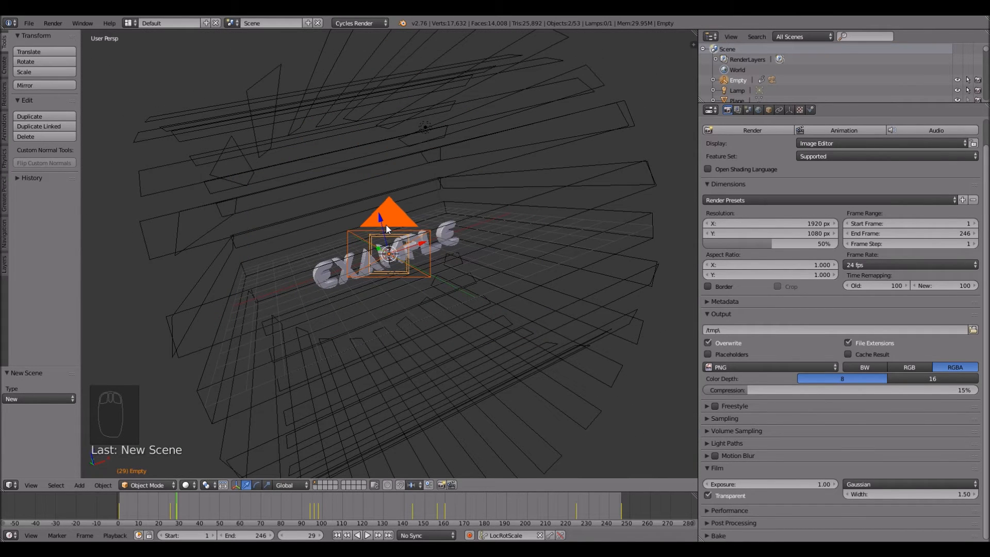
{"action": "key", "text": "ctrl+l"}
{"action": "mouse_move", "coordinate": [386, 226]}
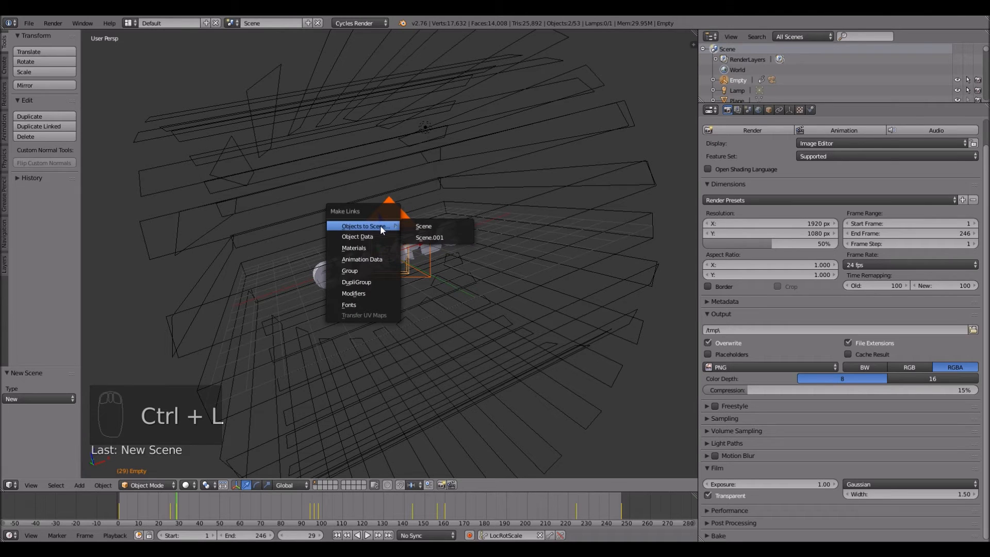
{"action": "left_click", "coordinate": [412, 238]}
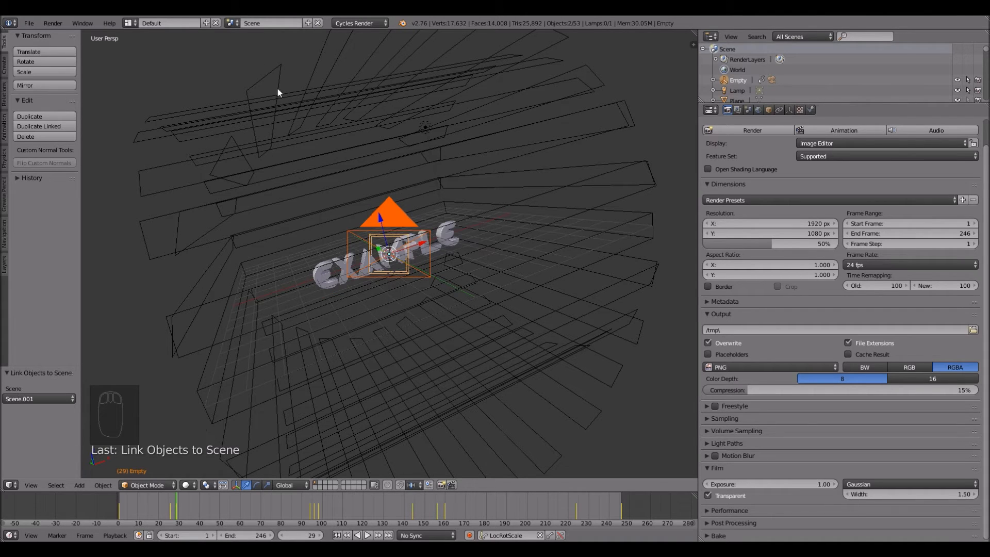
Step: Switch to Scene.001 and check the linked camera and empty from several angles, moving the timeline to frame 44
{"action": "left_click", "coordinate": [232, 24]}
{"action": "left_click", "coordinate": [245, 49]}
{"action": "scroll", "coordinate": [361, 205], "scroll_direction": "up", "scroll_amount": 4}
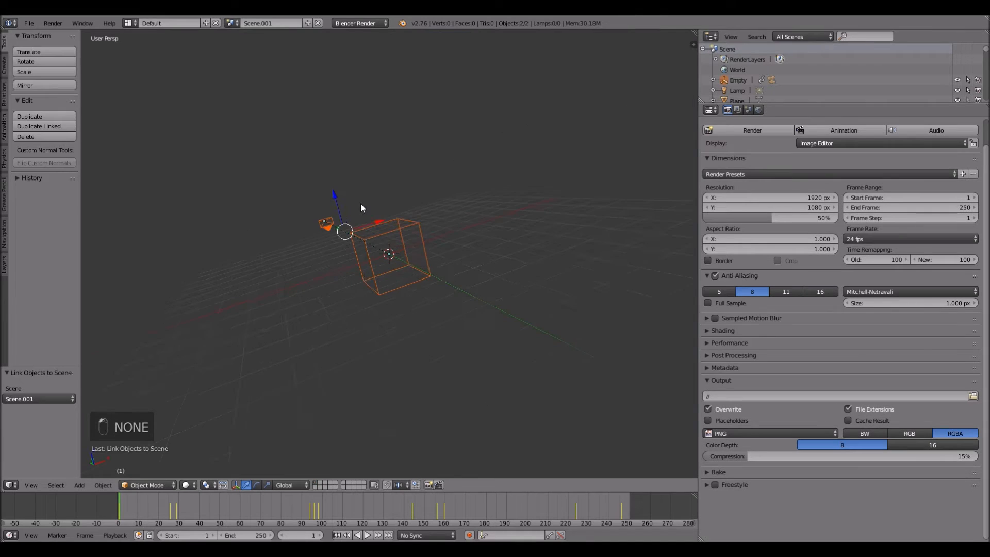
{"action": "middle_click_drag", "start_coordinate": [361, 204], "coordinate": [418, 214]}
{"action": "scroll", "coordinate": [418, 215], "scroll_direction": "down", "scroll_amount": 3}
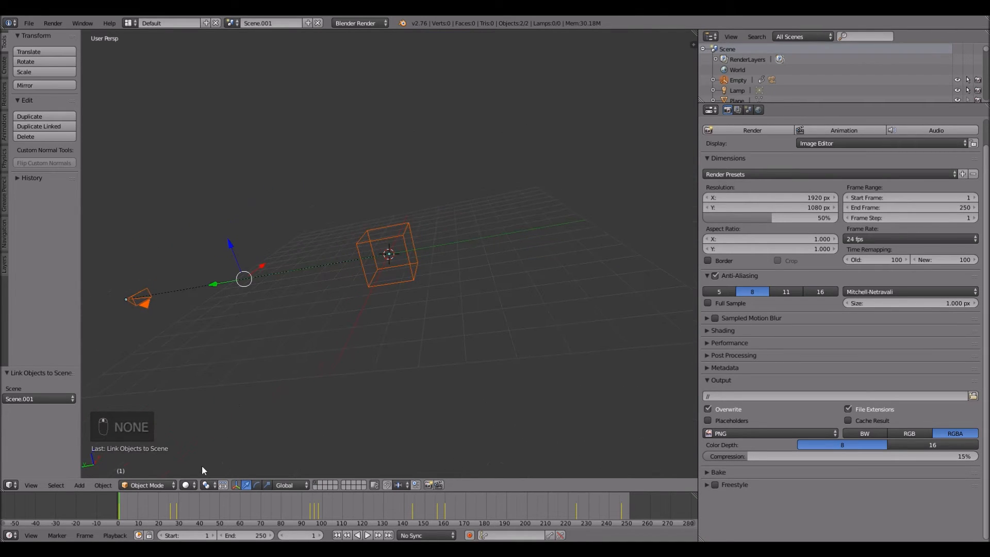
{"action": "left_click_drag", "start_coordinate": [128, 506], "coordinate": [207, 497]}
{"action": "middle_click_drag", "start_coordinate": [272, 355], "coordinate": [364, 37]}
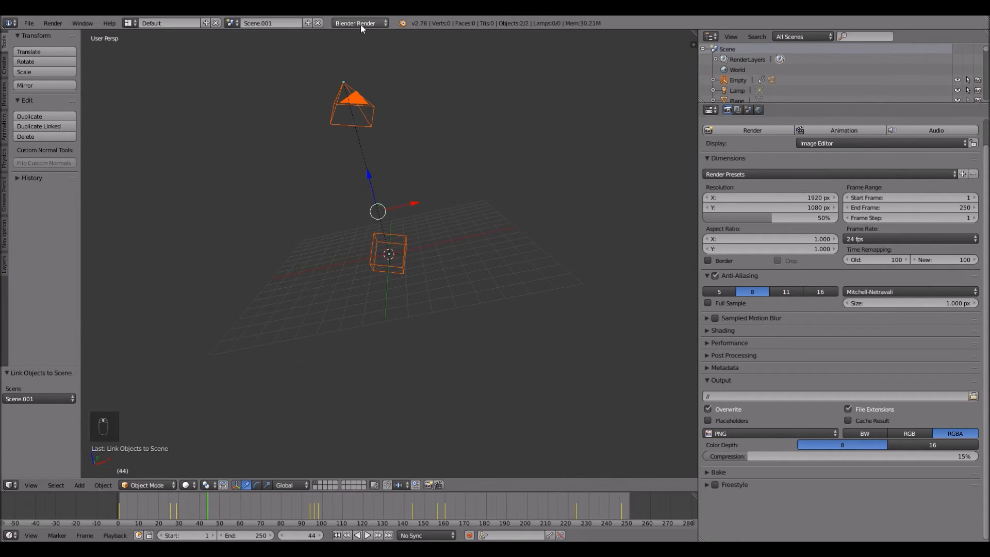
Step: Set the render engine of Scene.001 to Cycles Render and assign World.004 as its world
{"action": "left_click", "coordinate": [360, 23]}
{"action": "left_click", "coordinate": [361, 58]}
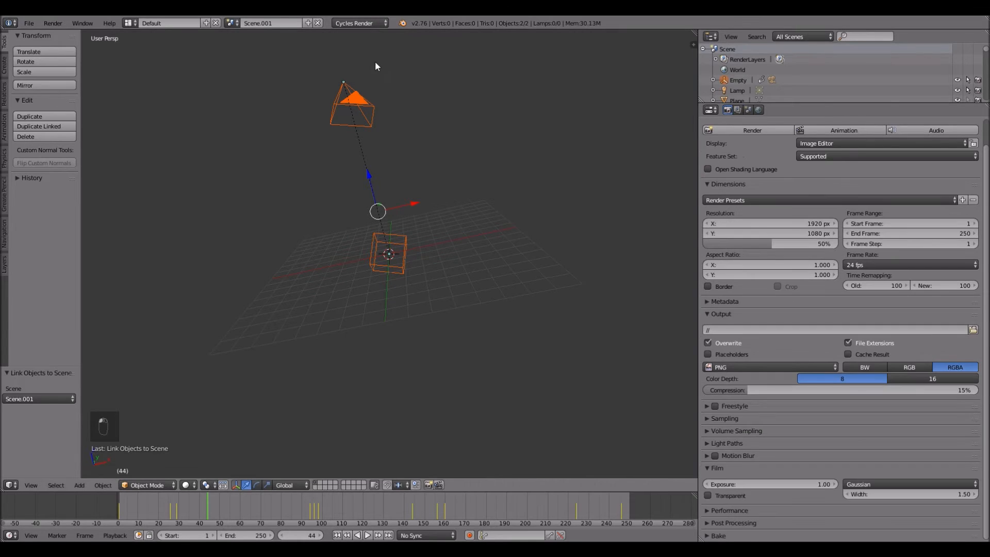
{"action": "left_click", "coordinate": [759, 111]}
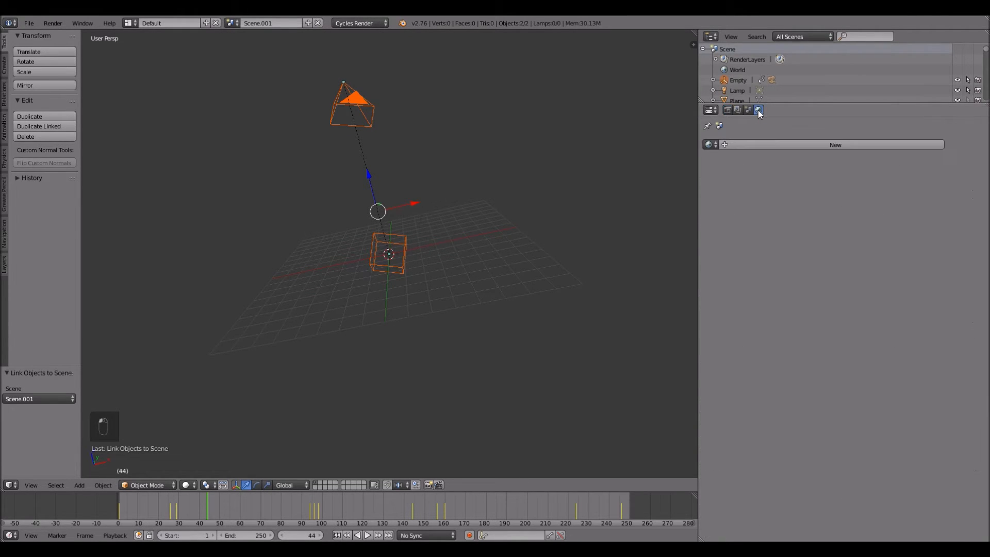
{"action": "left_click", "coordinate": [711, 144]}
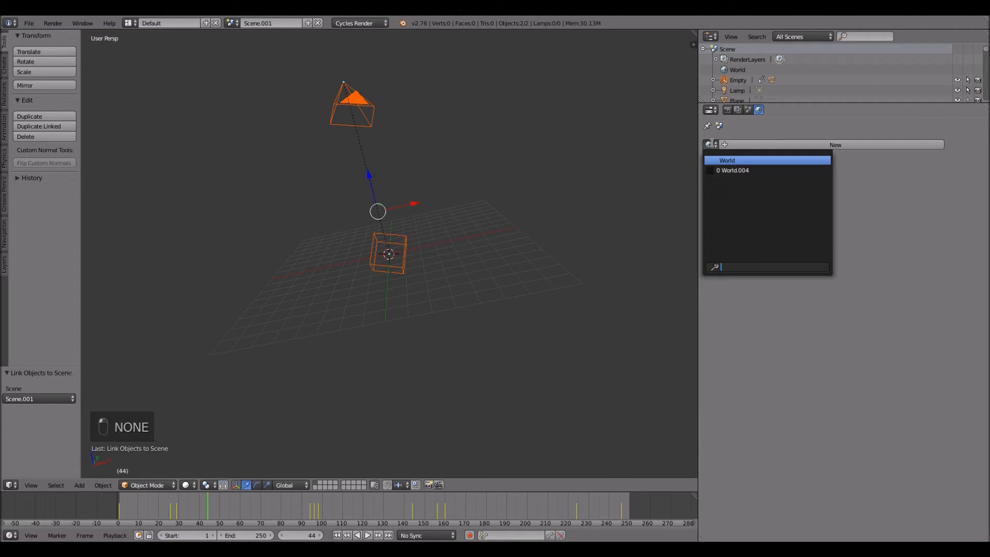
{"action": "left_click", "coordinate": [722, 170]}
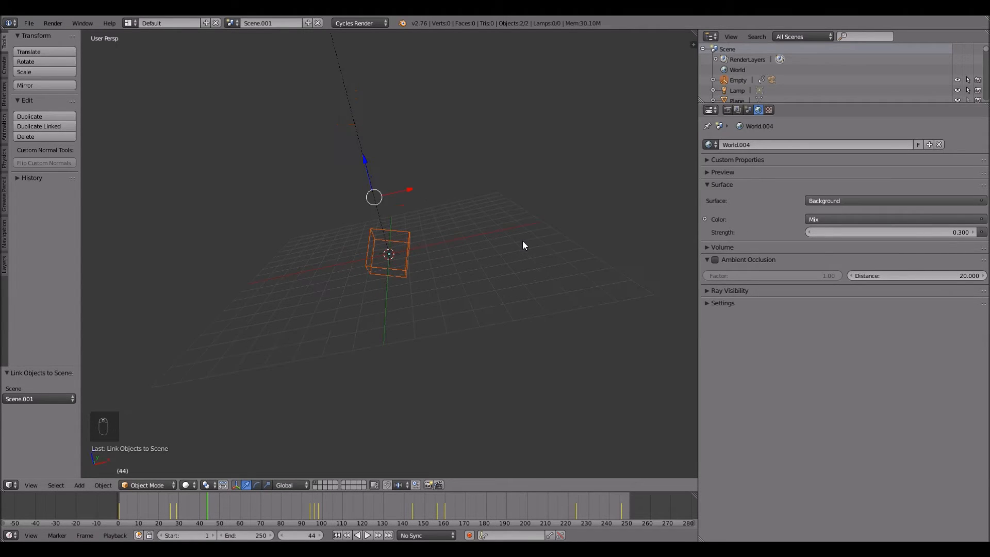
Step: Preview the world background through the camera in Rendered shading, and return to Solid shading
{"action": "middle_click_drag", "start_coordinate": [523, 242], "coordinate": [519, 259]}
{"action": "key", "text": "KP_0"}
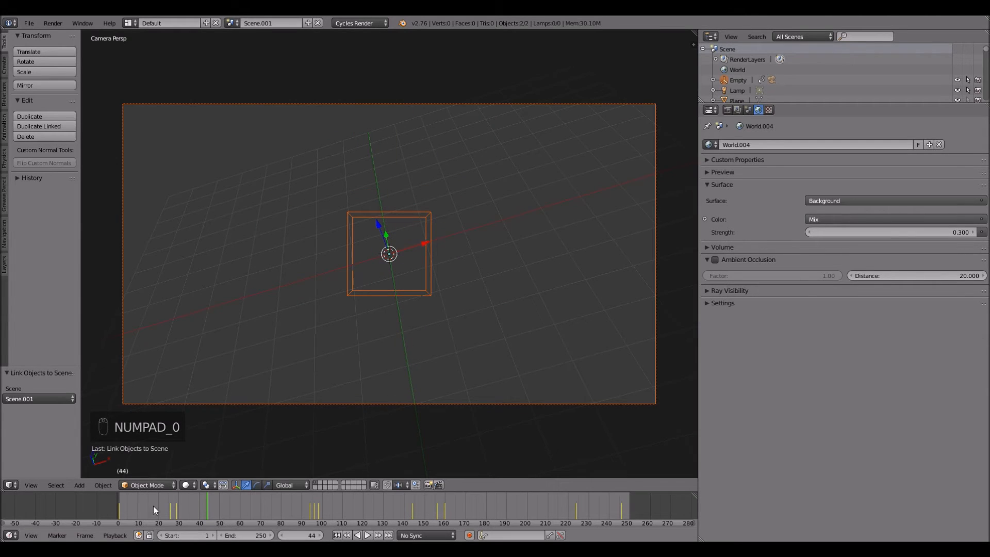
{"action": "left_click", "coordinate": [11, 485]}
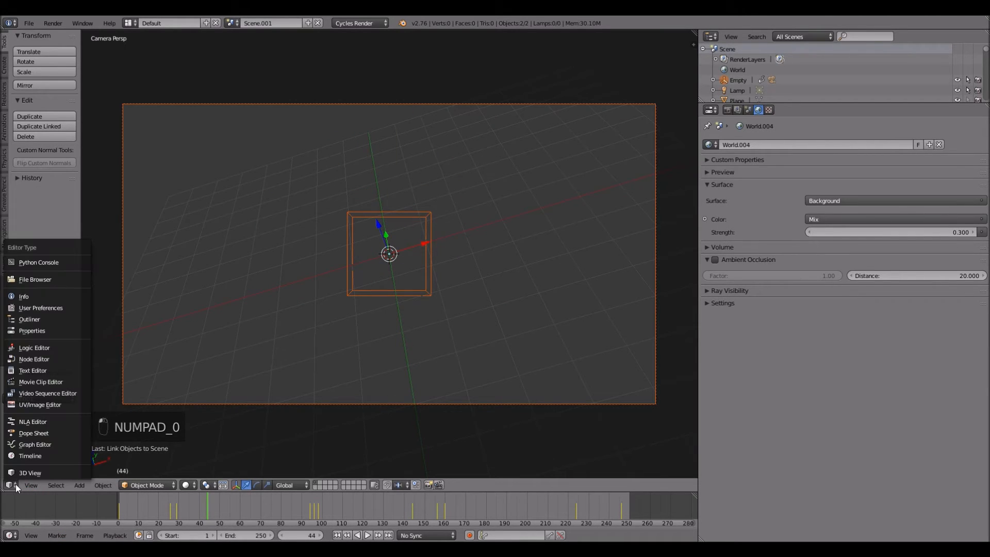
{"action": "left_click", "coordinate": [189, 486]}
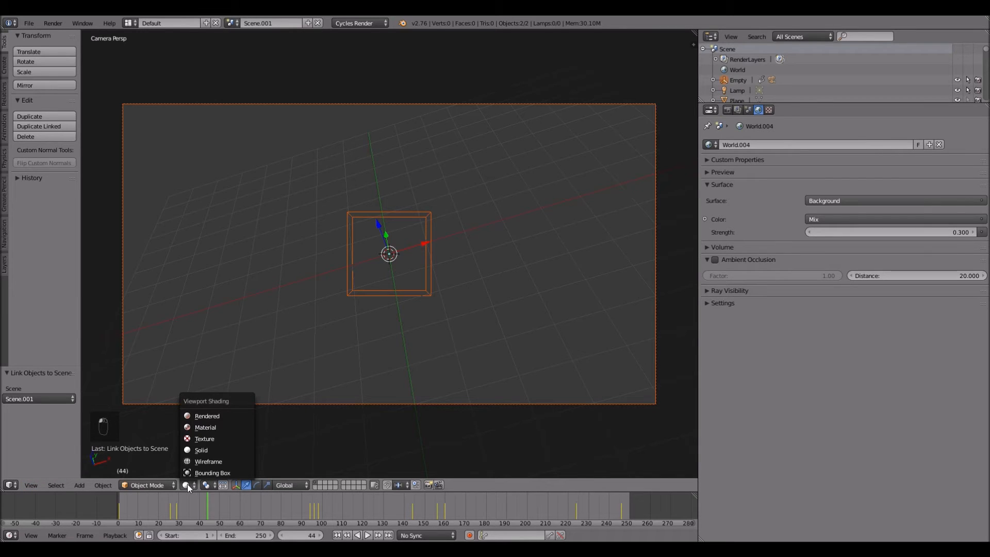
{"action": "left_click", "coordinate": [208, 416]}
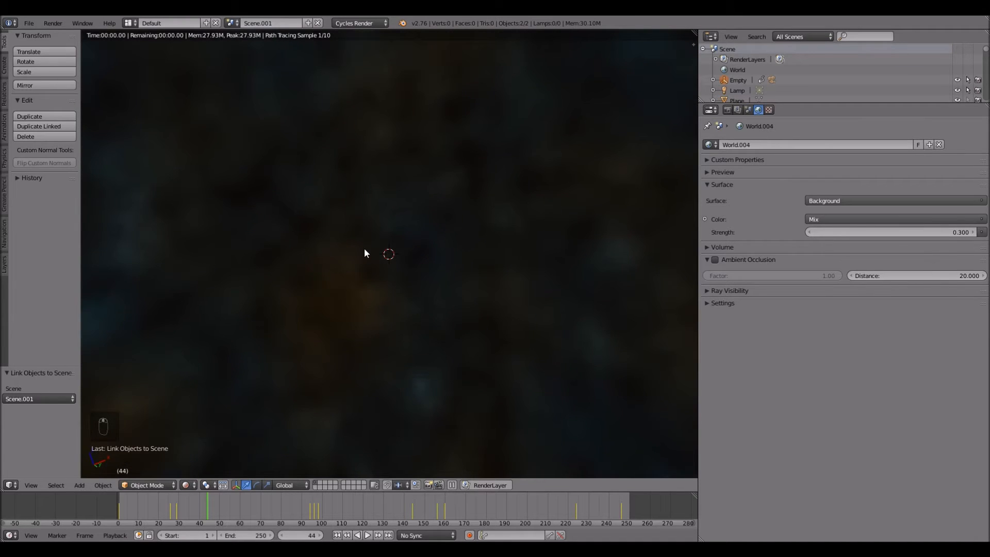
{"action": "key", "text": "KP_0"}
{"action": "left_click", "coordinate": [188, 485]}
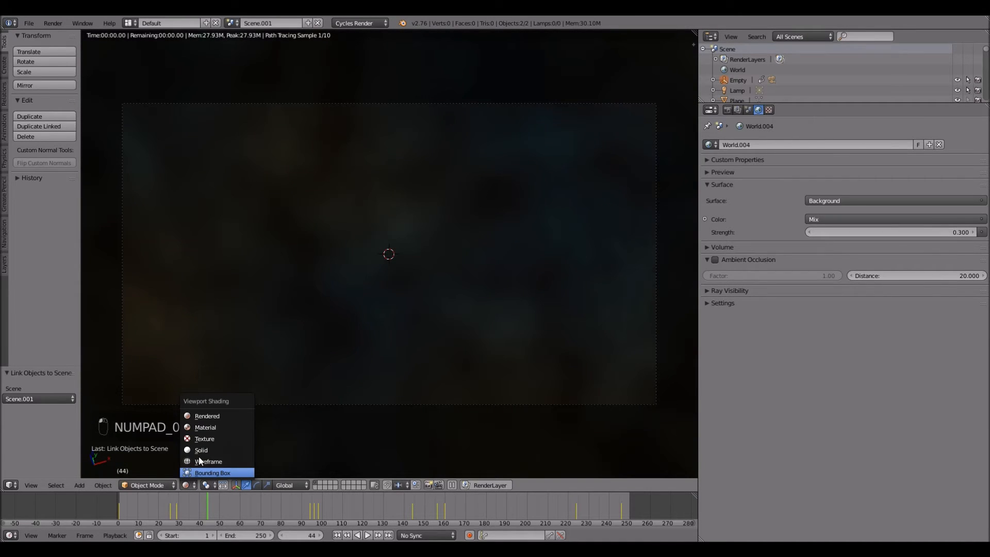
{"action": "left_click", "coordinate": [199, 450]}
Step: Switch to the scene named Scene and render the current frame of the EXAMPLE text
{"action": "left_click", "coordinate": [230, 23]}
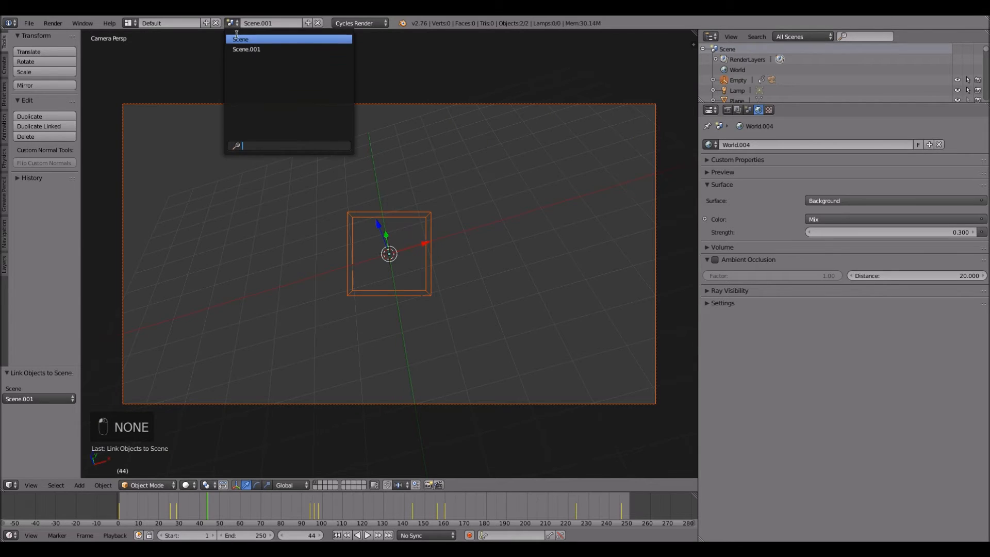
{"action": "left_click", "coordinate": [238, 38]}
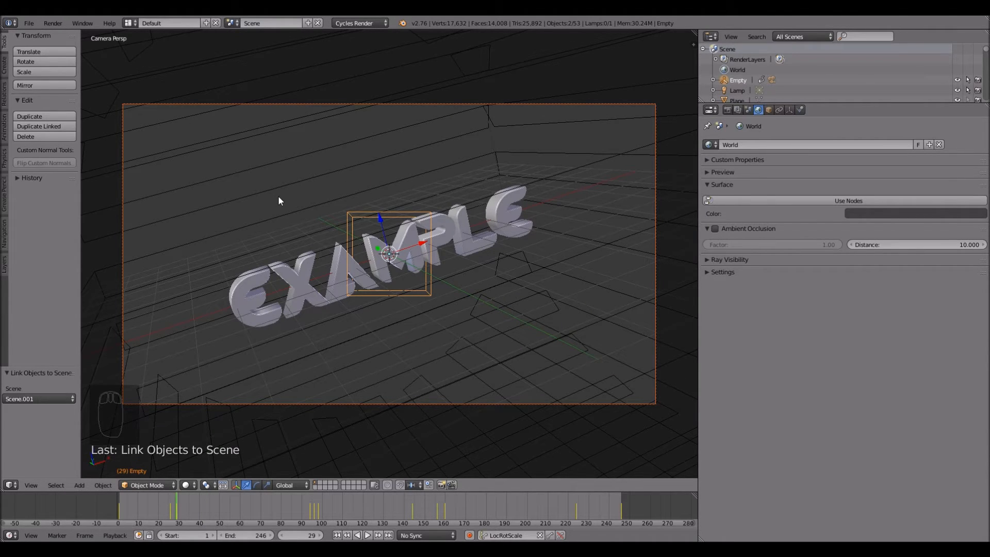
{"action": "key", "text": "F12"}
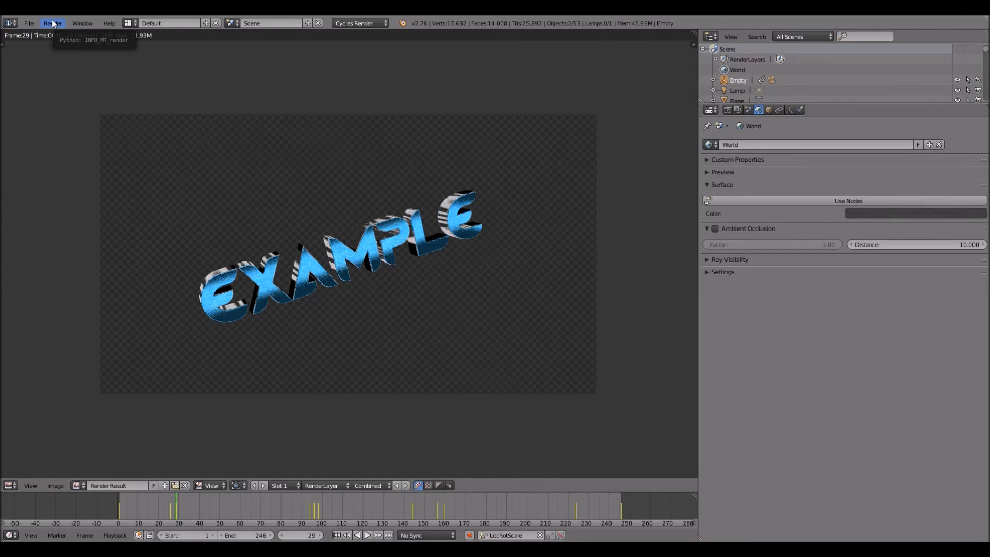
{"action": "left_click", "coordinate": [52, 22]}
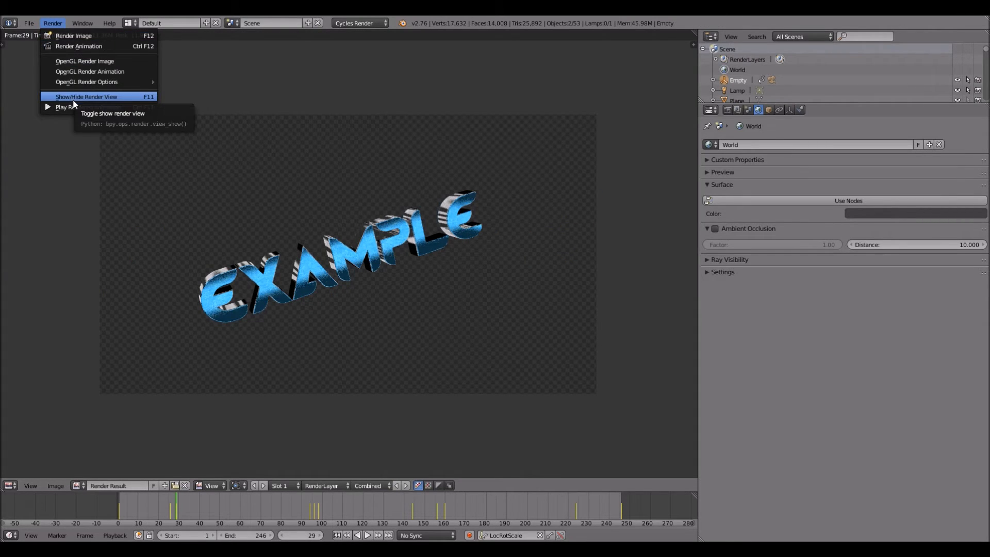
{"action": "left_click", "coordinate": [45, 22]}
{"action": "left_click", "coordinate": [129, 23]}
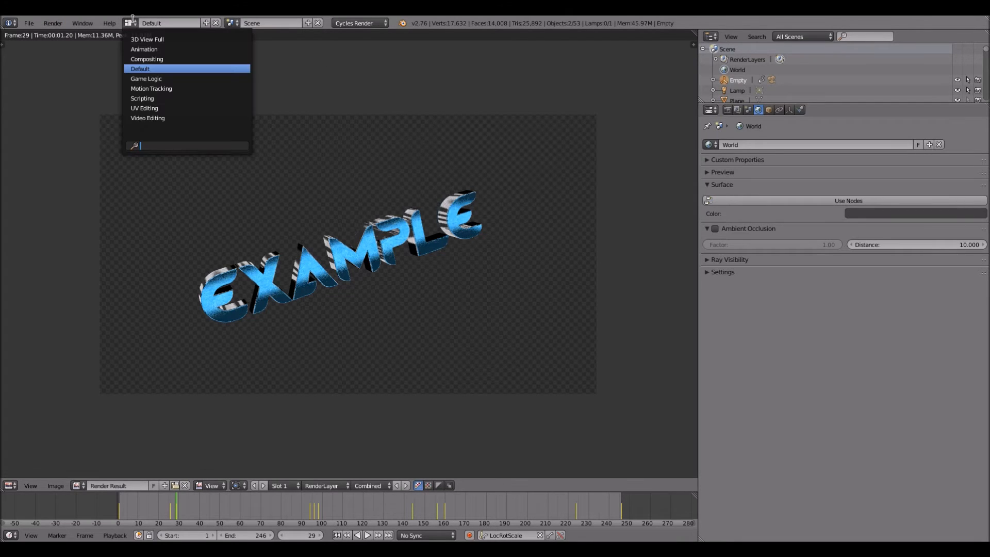
{"action": "left_click", "coordinate": [144, 60]}
{"action": "left_click", "coordinate": [231, 23]}
{"action": "left_click", "coordinate": [237, 48]}
{"action": "left_click", "coordinate": [236, 24]}
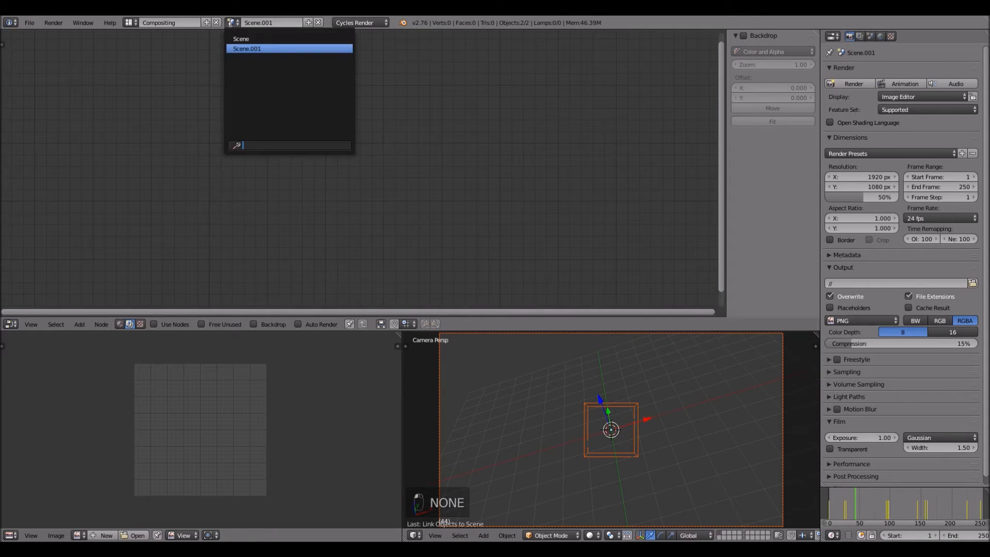
{"action": "left_click", "coordinate": [129, 23]}
{"action": "left_click", "coordinate": [129, 23]}
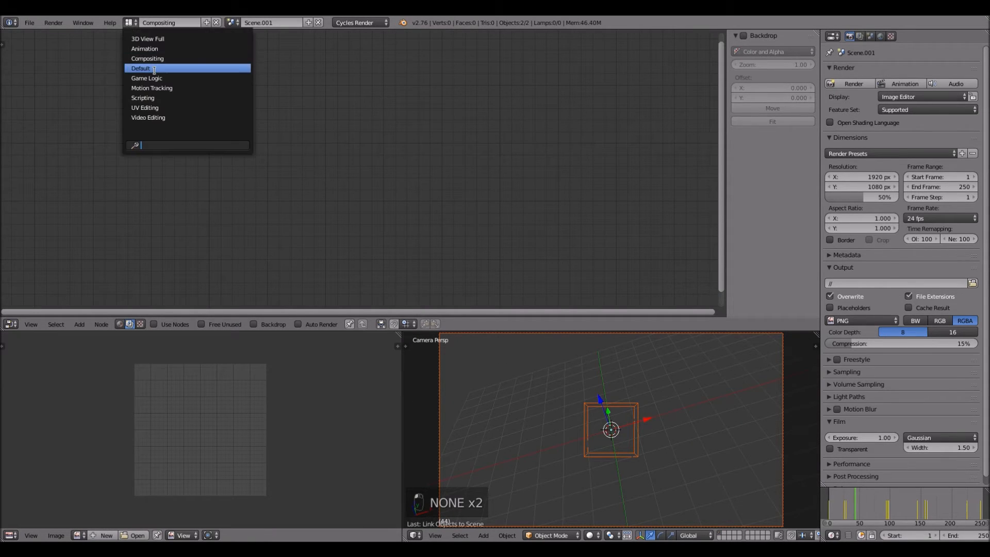
{"action": "left_click", "coordinate": [156, 70]}
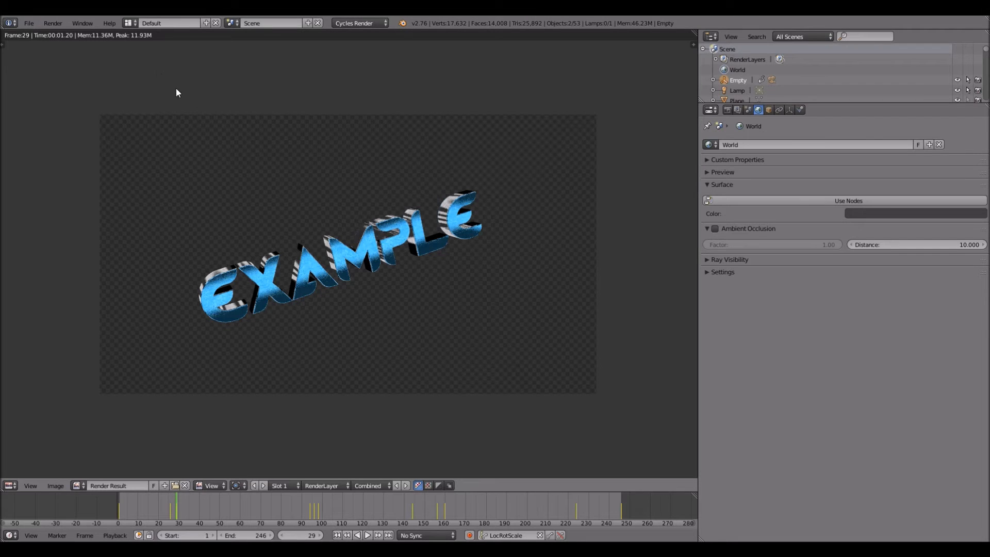
Step: Switch to Scene.001 and render its background at the current frame
{"action": "left_click", "coordinate": [231, 23]}
{"action": "left_click", "coordinate": [241, 47]}
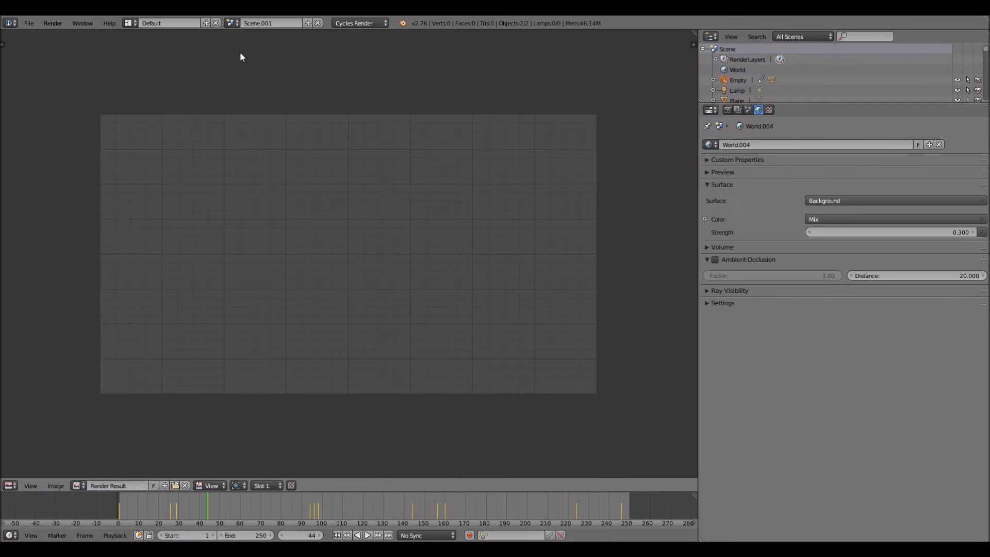
{"action": "key", "text": "F12"}
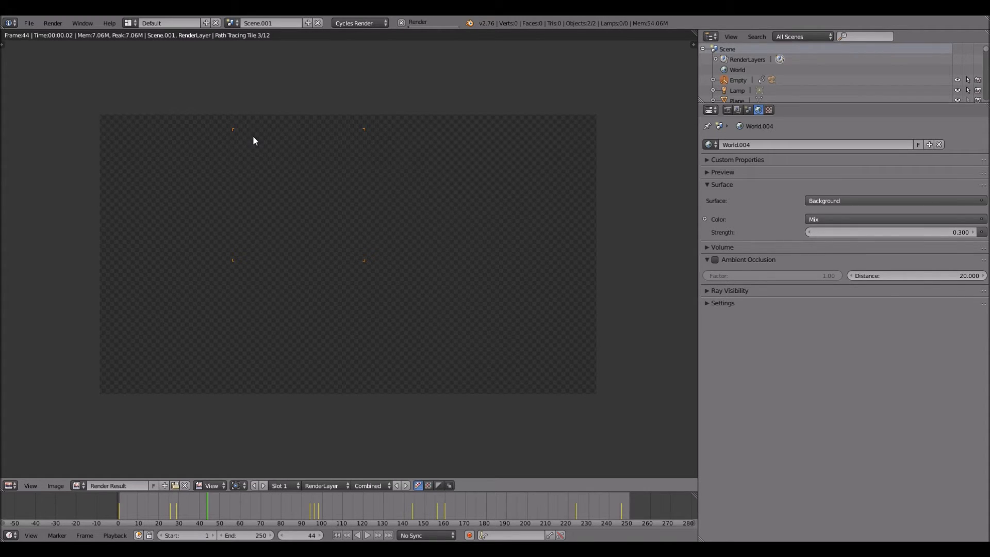
Step: Set the render samples of Scene.001 to 5 and render the background frame again
{"action": "left_click", "coordinate": [727, 109]}
{"action": "scroll", "coordinate": [742, 412], "scroll_direction": "down", "scroll_amount": 5}
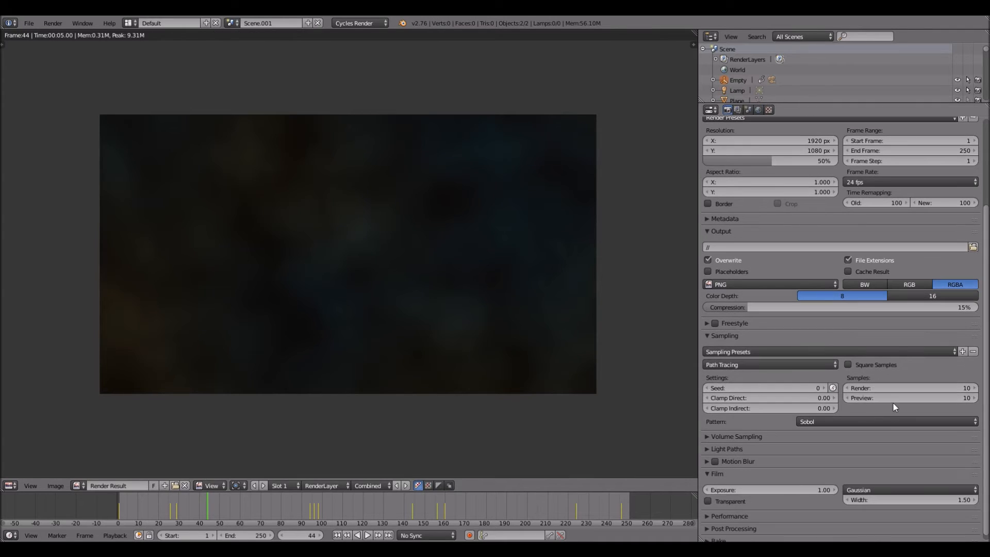
{"action": "left_click", "coordinate": [880, 388]}
{"action": "type", "text": "3"}
{"action": "key", "text": "Return"}
{"action": "left_click", "coordinate": [976, 388]}
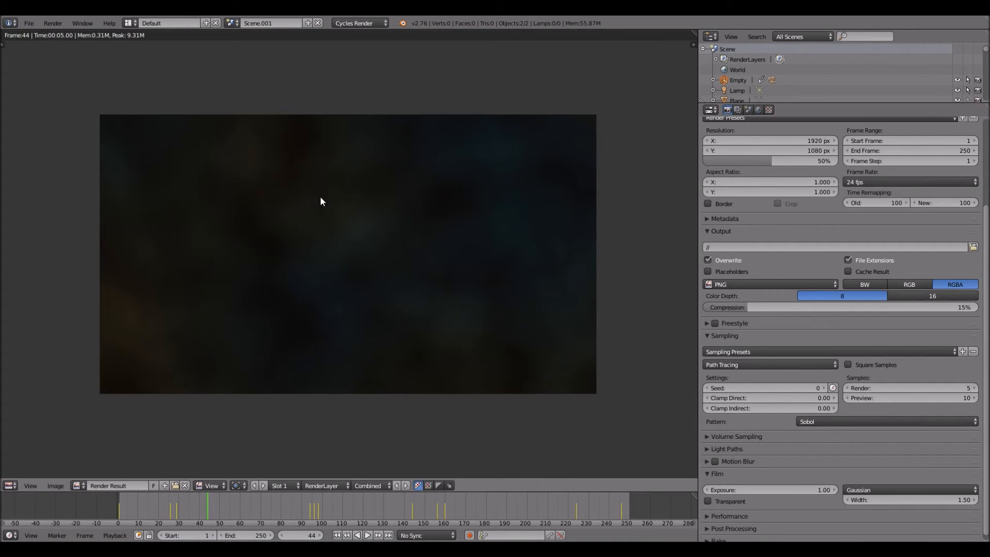
{"action": "key", "text": "F12"}
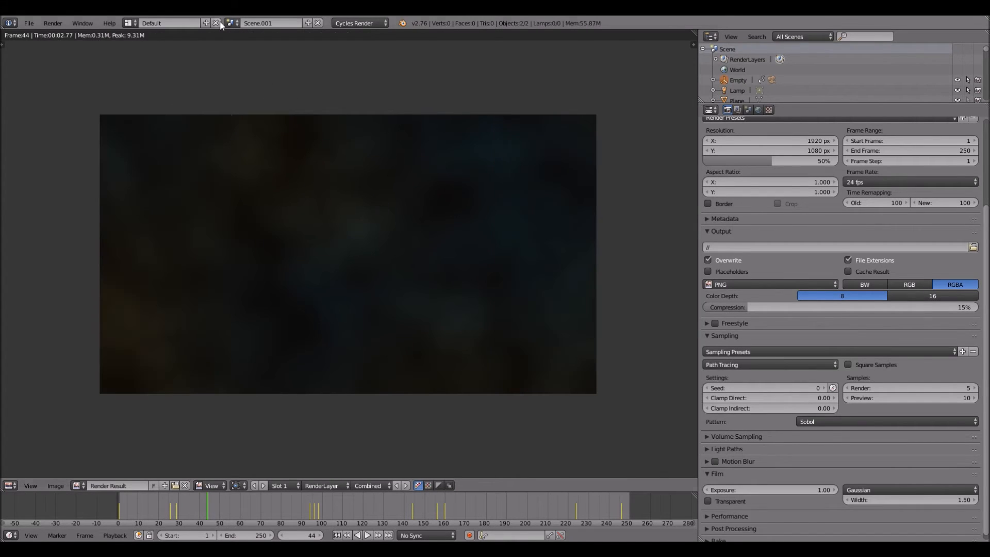
Step: Switch to the Compositing layout with Scene as the active scene and enable Use Nodes for compositing
{"action": "left_click", "coordinate": [231, 23]}
{"action": "left_click", "coordinate": [240, 39]}
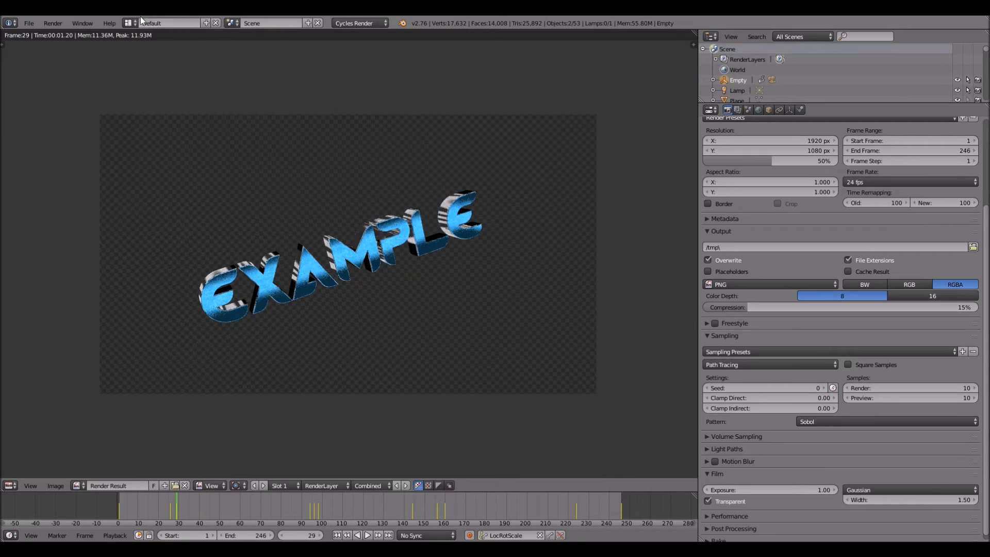
{"action": "left_click", "coordinate": [128, 23]}
{"action": "left_click", "coordinate": [139, 58]}
{"action": "left_click", "coordinate": [232, 23]}
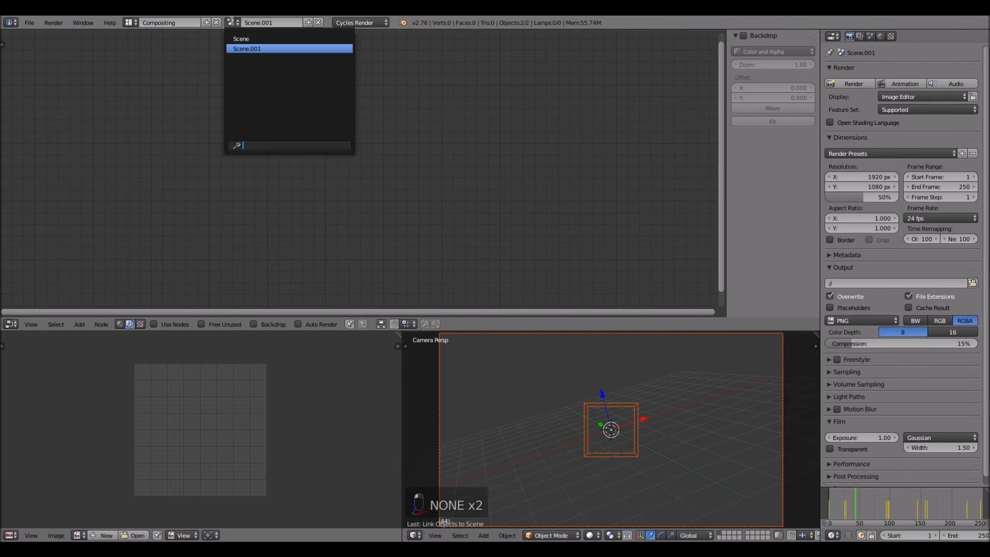
{"action": "left_click", "coordinate": [237, 38]}
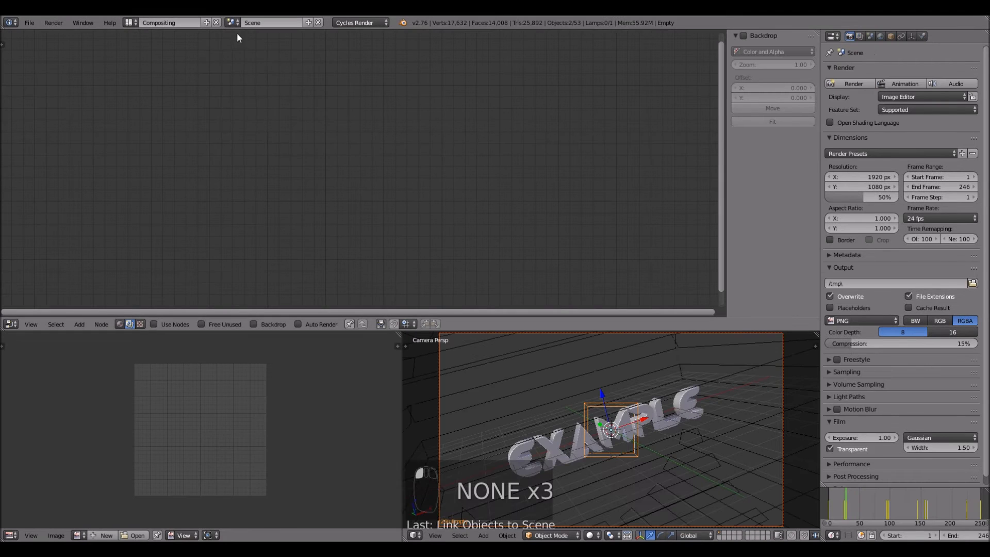
{"action": "left_click", "coordinate": [156, 324]}
Step: Render the text frame of Scene and resize the node editor so the nodes and the render result both show
{"action": "left_click_drag", "start_coordinate": [228, 333], "coordinate": [227, 265]}
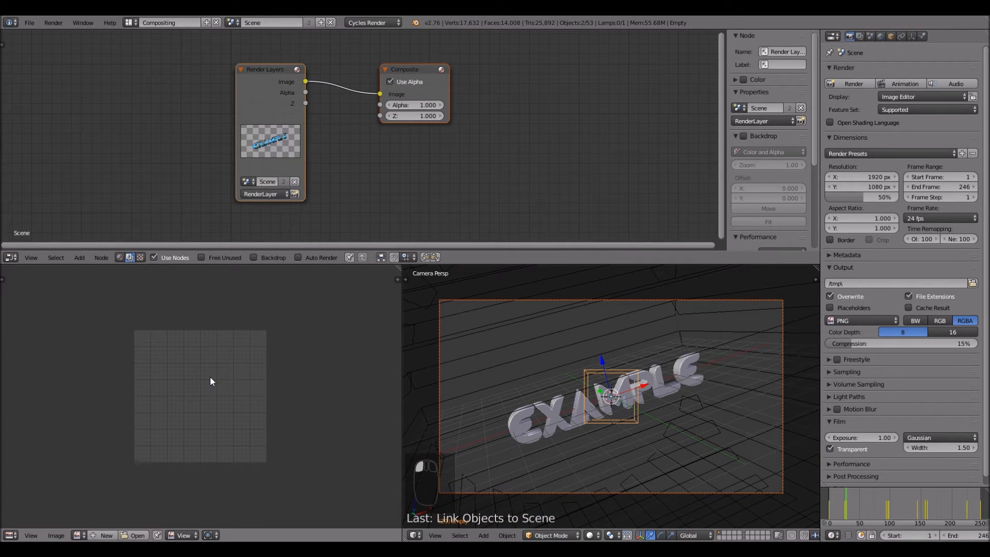
{"action": "key", "text": "F12"}
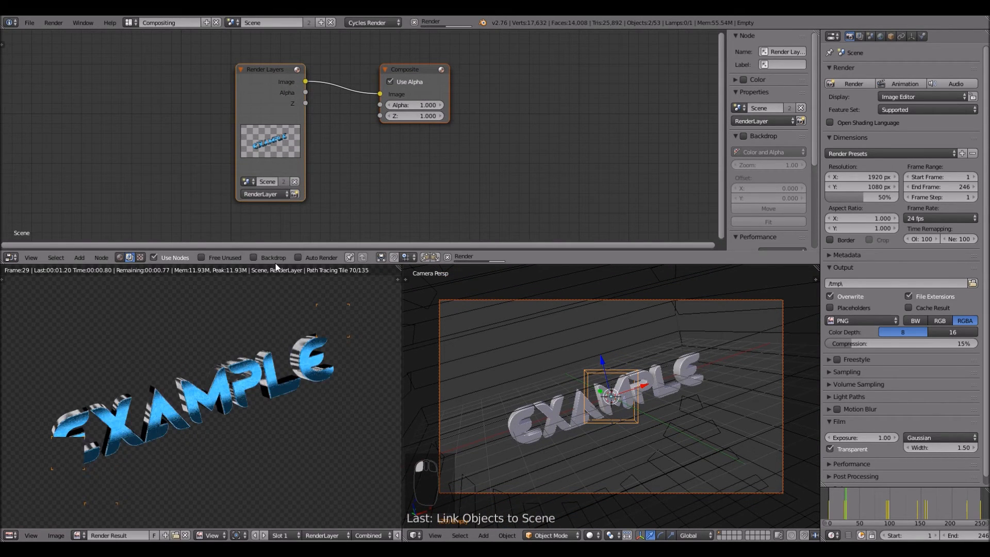
{"action": "left_click_drag", "start_coordinate": [277, 265], "coordinate": [279, 343]}
{"action": "scroll", "coordinate": [280, 388], "scroll_direction": "down", "scroll_amount": 3}
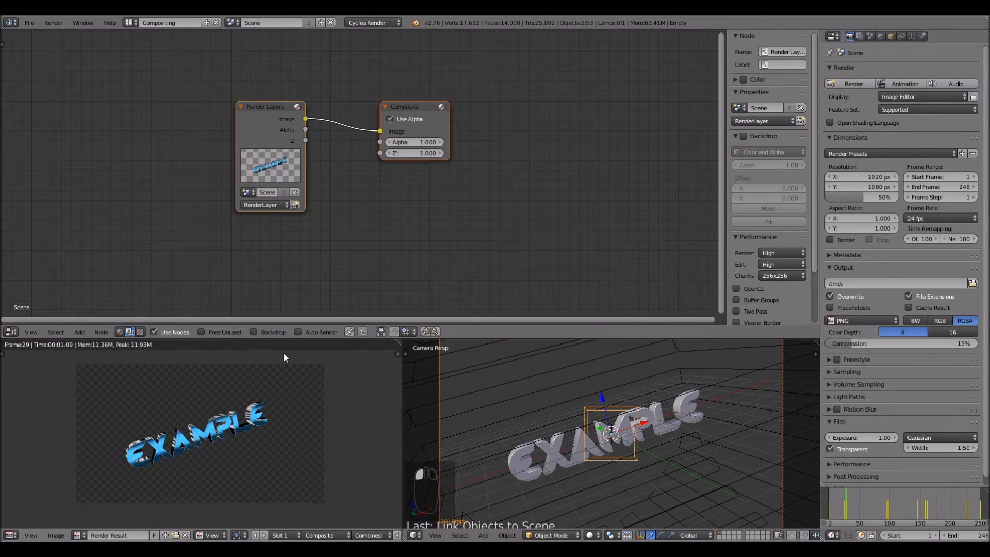
{"action": "scroll", "coordinate": [285, 357], "scroll_direction": "up", "scroll_amount": 1}
{"action": "scroll", "coordinate": [342, 241], "scroll_direction": "down", "scroll_amount": 2}
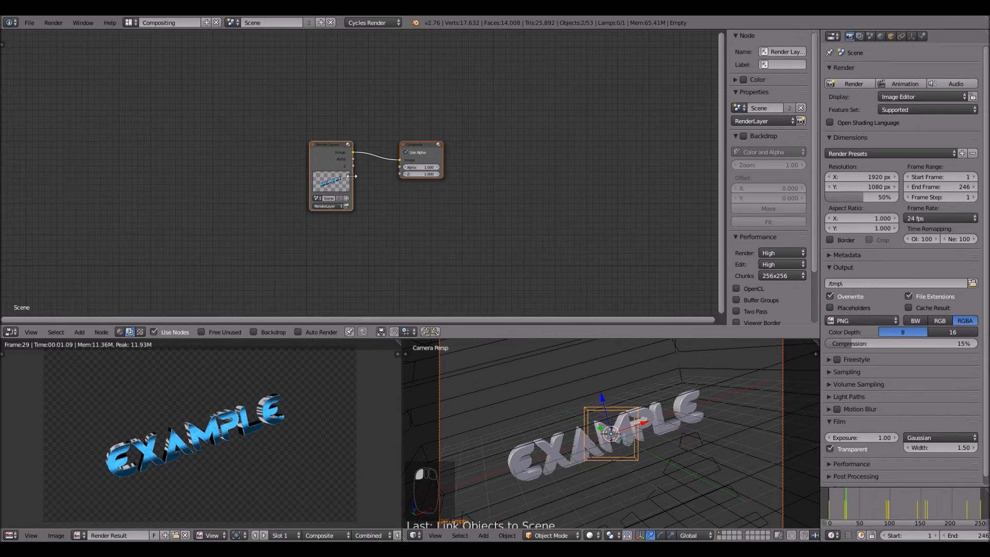
Step: Move the Render Layers node well away from Composite and insert an Alpha Over node on the link between them
{"action": "left_click_drag", "start_coordinate": [333, 147], "coordinate": [4, 160]}
{"action": "scroll", "coordinate": [202, 184], "scroll_direction": "up", "scroll_amount": 2}
{"action": "left_click", "coordinate": [79, 332]}
{"action": "mouse_move", "coordinate": [96, 292]}
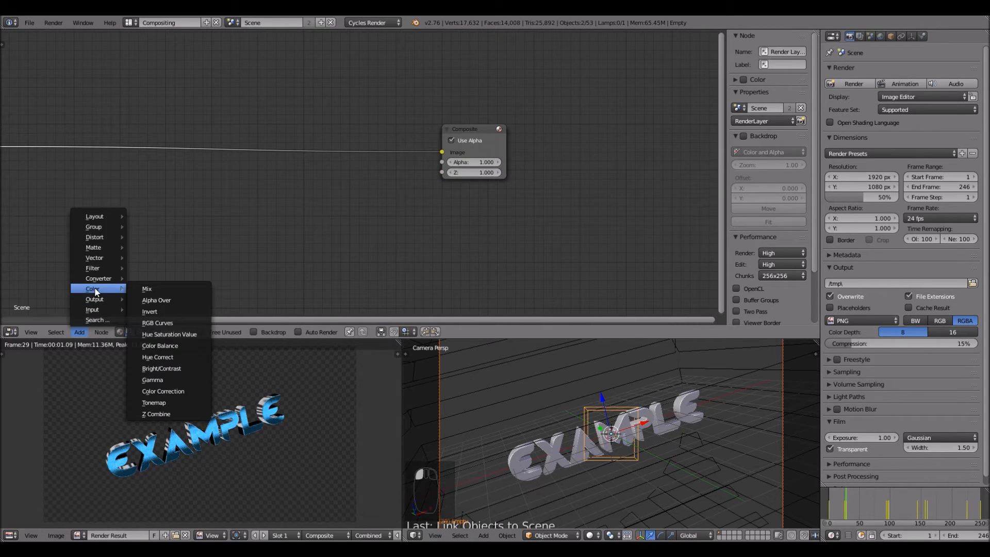
{"action": "left_click", "coordinate": [83, 329]}
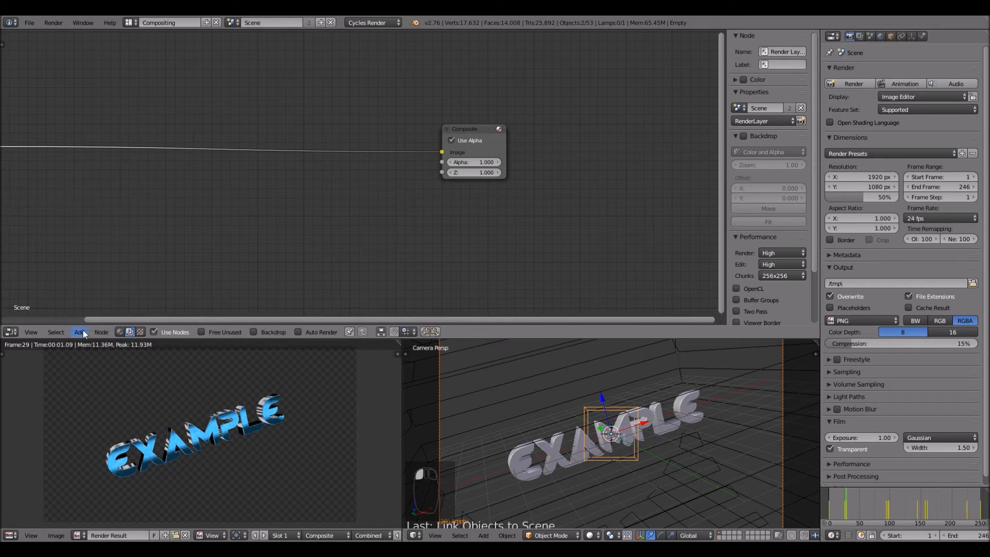
{"action": "key", "text": "shift+a"}
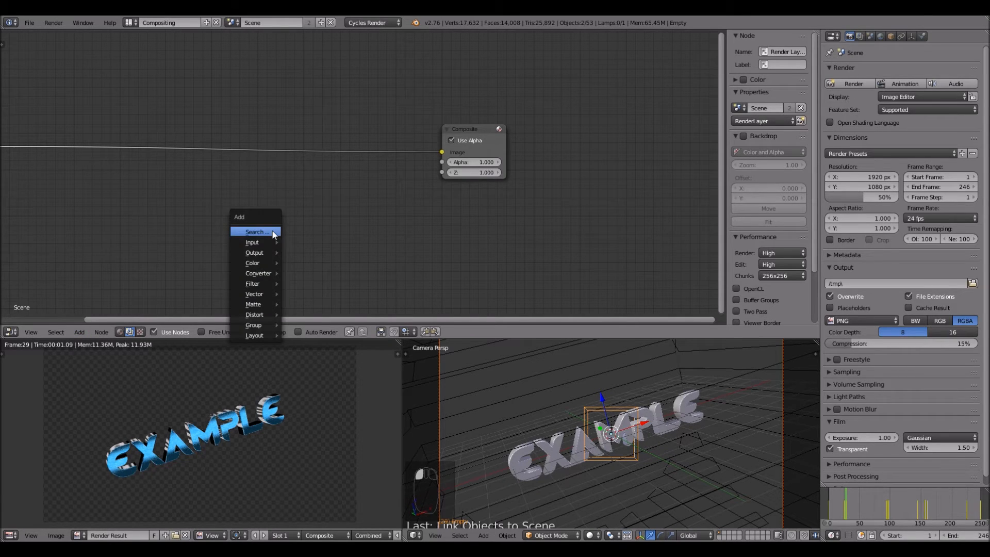
{"action": "mouse_move", "coordinate": [260, 316]}
{"action": "mouse_move", "coordinate": [263, 263]}
{"action": "left_click", "coordinate": [305, 273]}
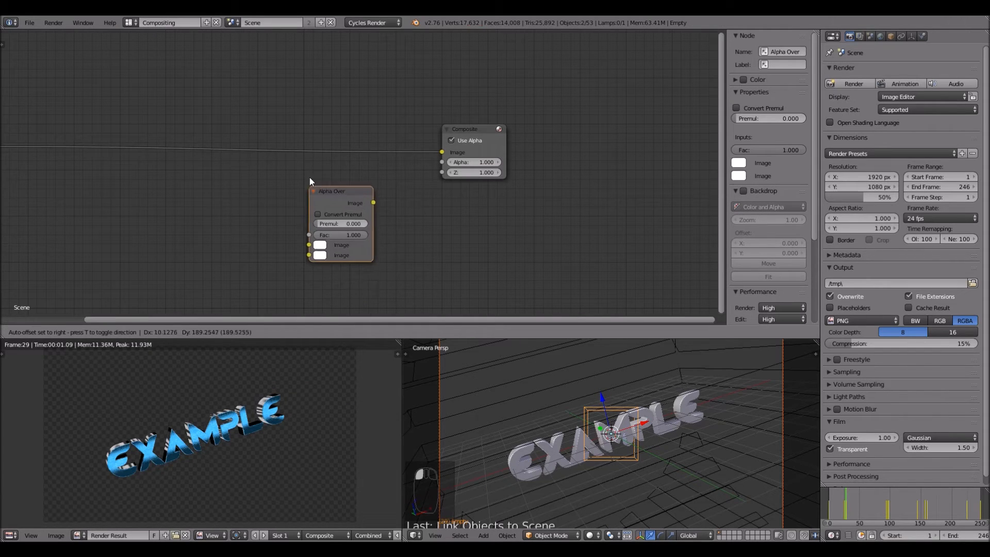
{"action": "left_click", "coordinate": [315, 127]}
Step: Duplicate the Render Layers node and connect the copy's Image output to the second Image input of Alpha Over
{"action": "scroll", "coordinate": [227, 207], "scroll_direction": "down", "scroll_amount": 5}
{"action": "middle_click_drag", "start_coordinate": [198, 210], "coordinate": [230, 208]}
{"action": "scroll", "coordinate": [230, 208], "scroll_direction": "down", "scroll_amount": 1}
{"action": "left_click", "coordinate": [132, 146]}
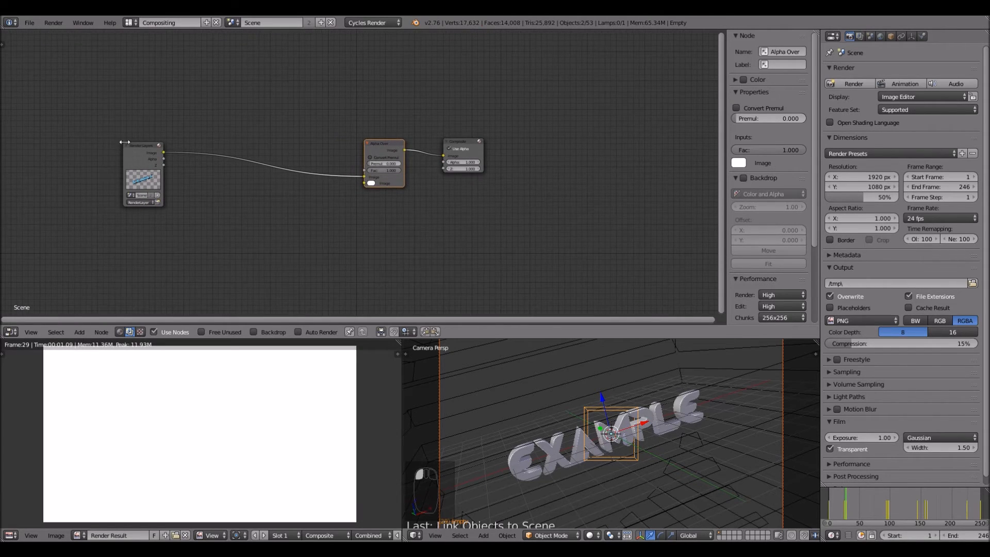
{"action": "key", "text": "shift+d"}
{"action": "left_click", "coordinate": [154, 244]}
{"action": "scroll", "coordinate": [249, 241], "scroll_direction": "up", "scroll_amount": 2}
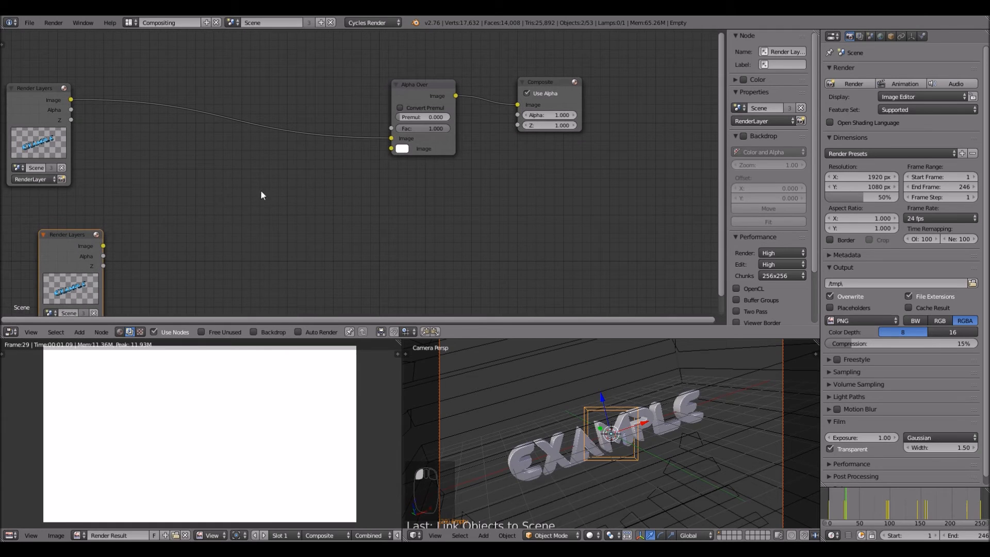
{"action": "left_click_drag", "start_coordinate": [104, 247], "coordinate": [392, 149]}
{"action": "scroll", "coordinate": [344, 208], "scroll_direction": "up", "scroll_amount": 5}
{"action": "scroll", "coordinate": [344, 209], "scroll_direction": "down", "scroll_amount": 1}
{"action": "middle_click_drag", "start_coordinate": [320, 205], "coordinate": [362, 178]}
{"action": "scroll", "coordinate": [361, 193], "scroll_direction": "down", "scroll_amount": 2}
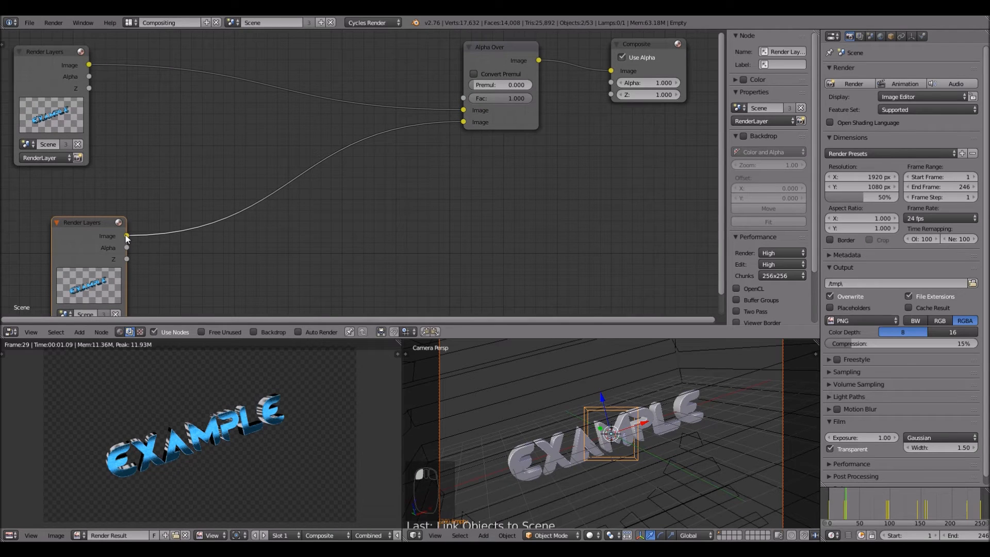
{"action": "scroll", "coordinate": [381, 207], "scroll_direction": "up", "scroll_amount": 2}
{"action": "middle_click_drag", "start_coordinate": [380, 206], "coordinate": [396, 178]}
{"action": "scroll", "coordinate": [355, 201], "scroll_direction": "down", "scroll_amount": 3}
{"action": "scroll", "coordinate": [325, 191], "scroll_direction": "up", "scroll_amount": 1}
{"action": "scroll", "coordinate": [291, 216], "scroll_direction": "up", "scroll_amount": 3}
{"action": "middle_click_drag", "start_coordinate": [311, 203], "coordinate": [279, 208]}
{"action": "scroll", "coordinate": [369, 159], "scroll_direction": "down", "scroll_amount": 4}
{"action": "scroll", "coordinate": [397, 164], "scroll_direction": "up", "scroll_amount": 2}
{"action": "scroll", "coordinate": [412, 160], "scroll_direction": "up", "scroll_amount": 3}
{"action": "middle_click_drag", "start_coordinate": [391, 166], "coordinate": [369, 203]}
{"action": "scroll", "coordinate": [356, 175], "scroll_direction": "down", "scroll_amount": 3}
{"action": "scroll", "coordinate": [445, 160], "scroll_direction": "up", "scroll_amount": 1}
{"action": "scroll", "coordinate": [443, 161], "scroll_direction": "up", "scroll_amount": 4}
{"action": "middle_click_drag", "start_coordinate": [444, 161], "coordinate": [379, 212]}
{"action": "scroll", "coordinate": [310, 209], "scroll_direction": "down", "scroll_amount": 4}
{"action": "middle_click_drag", "start_coordinate": [221, 213], "coordinate": [305, 171]}
Step: Reposition both Render Layers nodes slightly and set the one feeding Alpha Over's first Image input to Scene.001
{"action": "mouse_move", "coordinate": [78, 231]}
{"action": "left_mouse_down"}
{"action": "mouse_move", "coordinate": [89, 230]}
{"action": "mouse_move", "coordinate": [67, 245]}
{"action": "left_mouse_up"}
{"action": "scroll", "coordinate": [380, 176], "scroll_direction": "up", "scroll_amount": 5}
{"action": "middle_click_drag", "start_coordinate": [380, 177], "coordinate": [257, 256]}
{"action": "scroll", "coordinate": [239, 196], "scroll_direction": "down", "scroll_amount": 5}
{"action": "middle_click_drag", "start_coordinate": [206, 209], "coordinate": [507, 193]}
{"action": "middle_click_drag", "start_coordinate": [401, 188], "coordinate": [484, 203]}
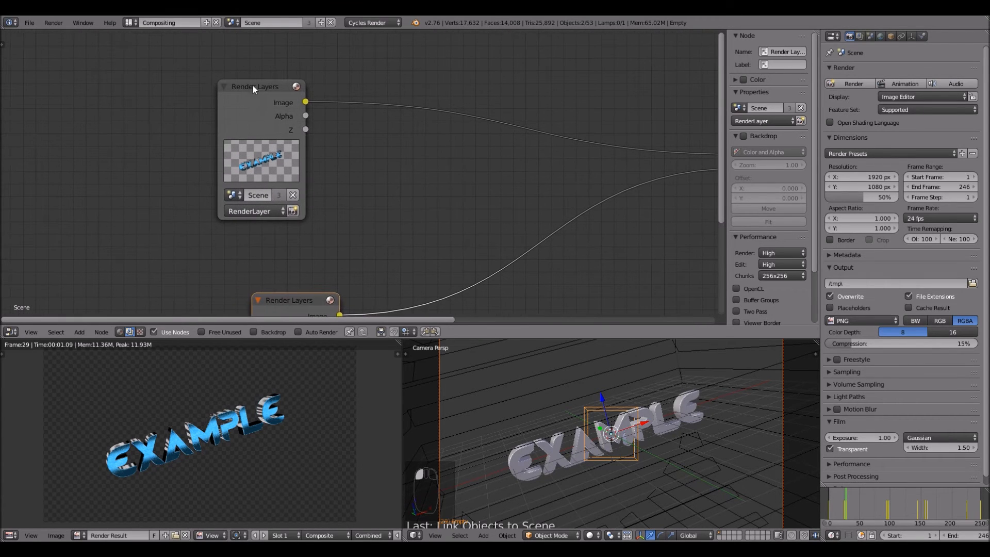
{"action": "left_click_drag", "start_coordinate": [246, 83], "coordinate": [232, 78]}
{"action": "left_click", "coordinate": [219, 190]}
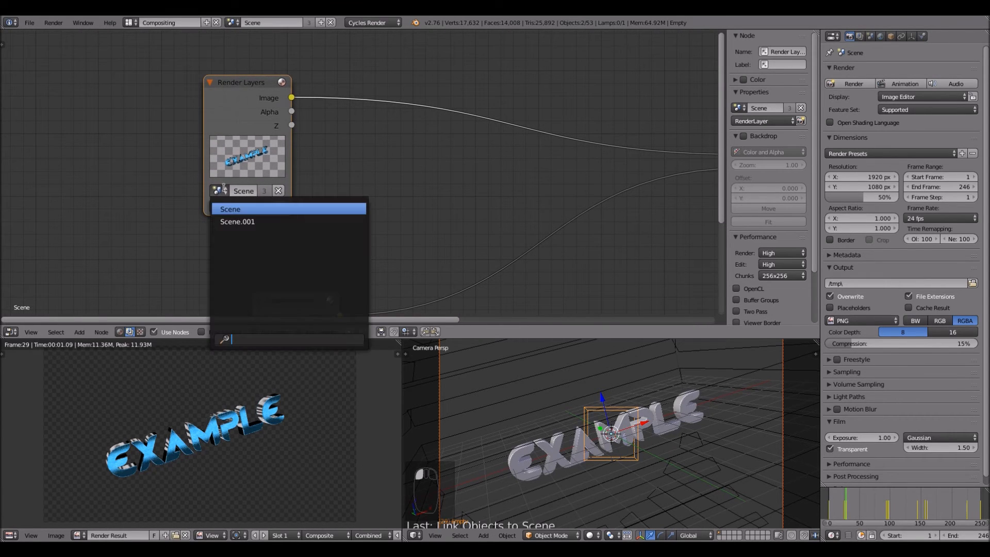
{"action": "left_click", "coordinate": [236, 222]}
{"action": "scroll", "coordinate": [463, 190], "scroll_direction": "down", "scroll_amount": 2}
{"action": "middle_click_drag", "start_coordinate": [465, 189], "coordinate": [425, 218]}
{"action": "scroll", "coordinate": [373, 215], "scroll_direction": "up", "scroll_amount": 3}
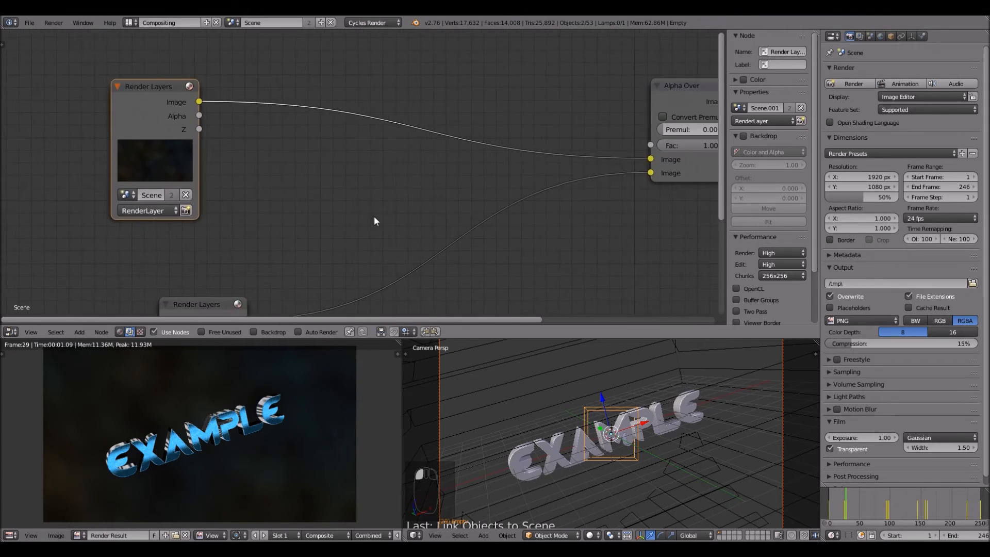
Step: Move the background and text Render Layers nodes farther from Alpha Over to leave room for more nodes
{"action": "scroll", "coordinate": [373, 221], "scroll_direction": "down", "scroll_amount": 4}
{"action": "middle_click_drag", "start_coordinate": [309, 119], "coordinate": [335, 120]}
{"action": "left_click_drag", "start_coordinate": [337, 122], "coordinate": [62, 106]}
{"action": "scroll", "coordinate": [273, 155], "scroll_direction": "up", "scroll_amount": 3}
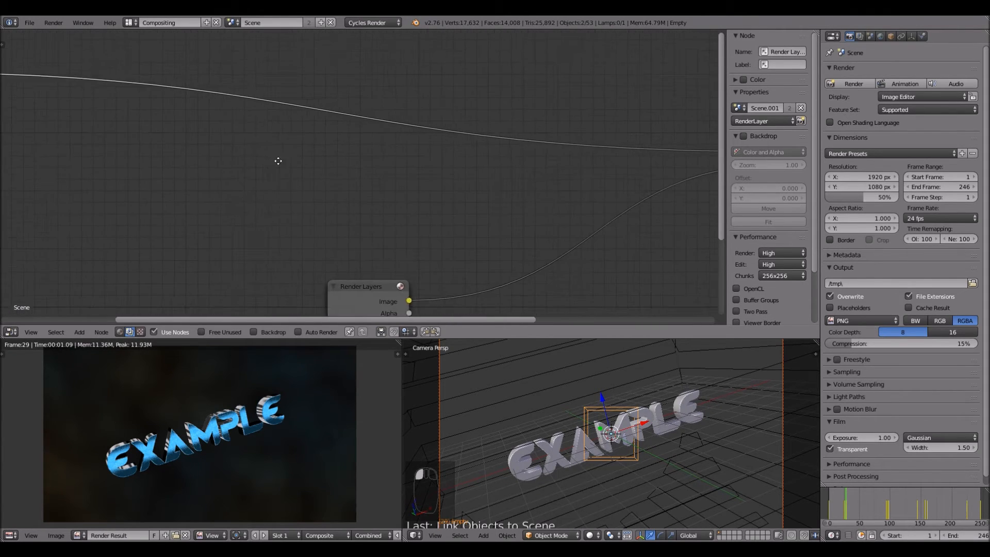
{"action": "middle_click_drag", "start_coordinate": [278, 161], "coordinate": [379, 188]}
{"action": "scroll", "coordinate": [360, 187], "scroll_direction": "down", "scroll_amount": 7}
{"action": "scroll", "coordinate": [261, 174], "scroll_direction": "up", "scroll_amount": 5}
{"action": "scroll", "coordinate": [335, 167], "scroll_direction": "down", "scroll_amount": 6}
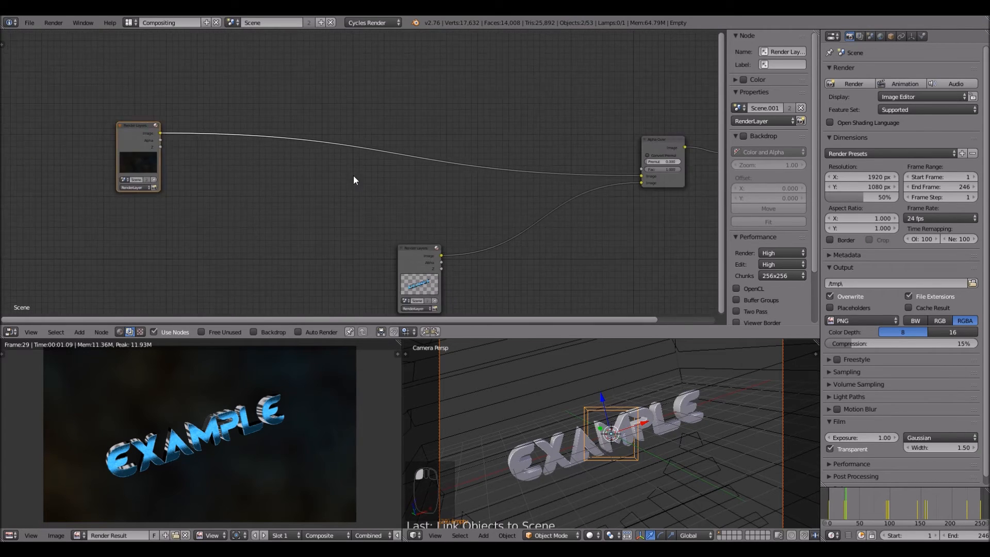
{"action": "scroll", "coordinate": [377, 196], "scroll_direction": "down", "scroll_amount": 1}
{"action": "left_click_drag", "start_coordinate": [386, 219], "coordinate": [258, 253]}
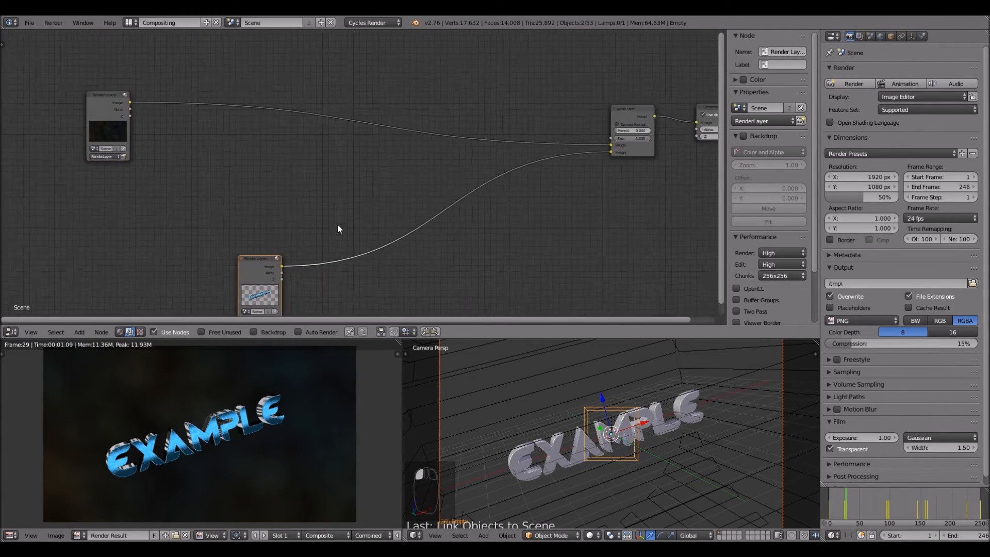
{"action": "scroll", "coordinate": [337, 224], "scroll_direction": "up", "scroll_amount": 3}
{"action": "left_click_drag", "start_coordinate": [224, 198], "coordinate": [141, 212]}
{"action": "scroll", "coordinate": [212, 163], "scroll_direction": "down", "scroll_amount": 2}
{"action": "middle_click_drag", "start_coordinate": [218, 154], "coordinate": [307, 222]}
{"action": "scroll", "coordinate": [279, 186], "scroll_direction": "up", "scroll_amount": 3}
{"action": "middle_click_drag", "start_coordinate": [258, 155], "coordinate": [290, 224]}
{"action": "scroll", "coordinate": [350, 192], "scroll_direction": "down", "scroll_amount": 4}
Step: Insert a Hue Saturation Value node on the link between the text's Render Layers node and Alpha Over
{"action": "middle_click_drag", "start_coordinate": [357, 196], "coordinate": [191, 114]}
{"action": "scroll", "coordinate": [175, 119], "scroll_direction": "up", "scroll_amount": 3}
{"action": "left_click", "coordinate": [79, 332]}
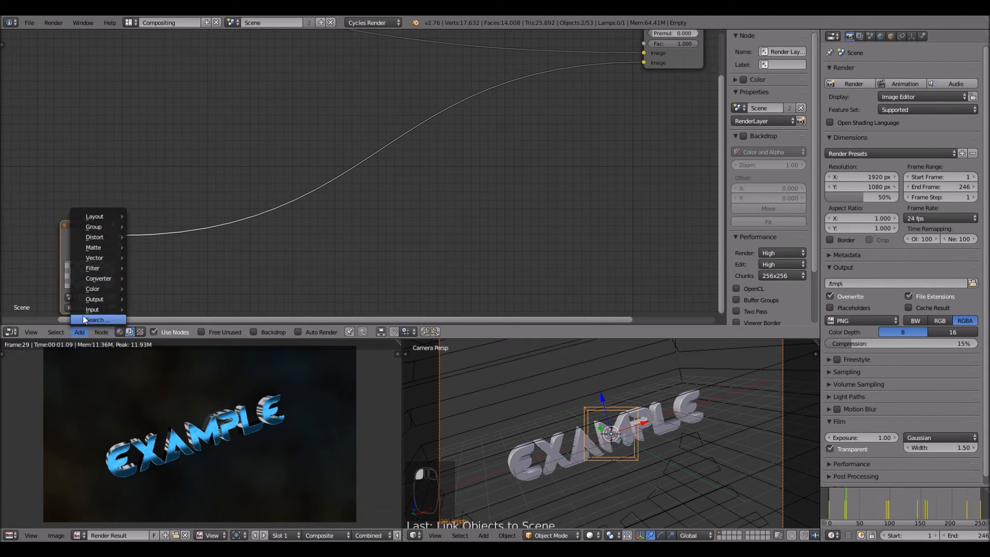
{"action": "mouse_move", "coordinate": [94, 289]}
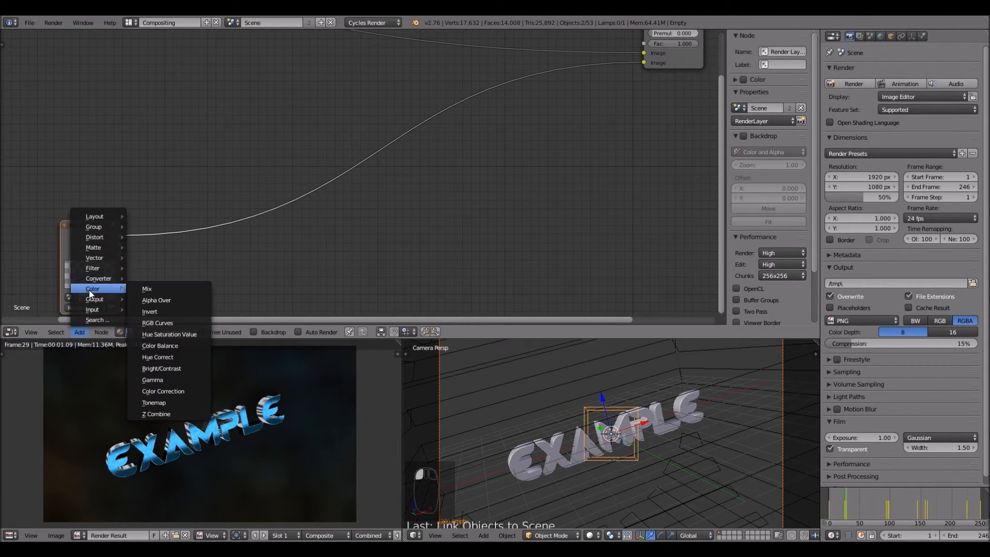
{"action": "left_click", "coordinate": [169, 334]}
{"action": "left_click", "coordinate": [170, 206]}
{"action": "scroll", "coordinate": [104, 210], "scroll_direction": "up", "scroll_amount": 2}
{"action": "scroll", "coordinate": [104, 209], "scroll_direction": "up", "scroll_amount": 3}
{"action": "middle_click_drag", "start_coordinate": [54, 189], "coordinate": [248, 73]}
{"action": "scroll", "coordinate": [191, 132], "scroll_direction": "down", "scroll_amount": 1}
{"action": "scroll", "coordinate": [191, 132], "scroll_direction": "up", "scroll_amount": 1}
{"action": "middle_click_drag", "start_coordinate": [191, 132], "coordinate": [207, 135]}
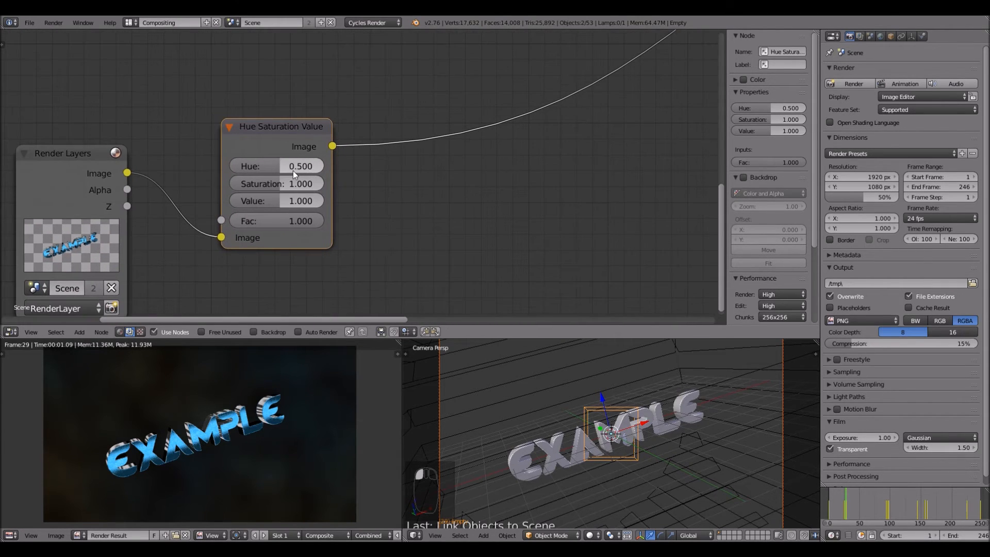
Step: Set Hue to 1.000 and Saturation to 1.200 on the text's Hue Saturation Value node
{"action": "left_click_drag", "start_coordinate": [293, 171], "coordinate": [330, 166]}
{"action": "scroll", "coordinate": [387, 177], "scroll_direction": "up", "scroll_amount": 1}
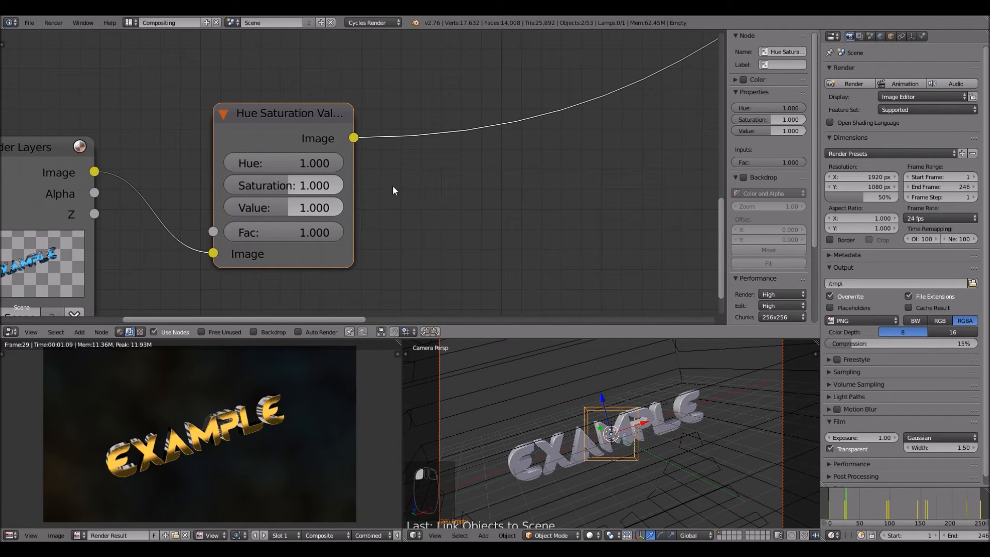
{"action": "left_click", "coordinate": [288, 207]}
{"action": "key", "text": "Return"}
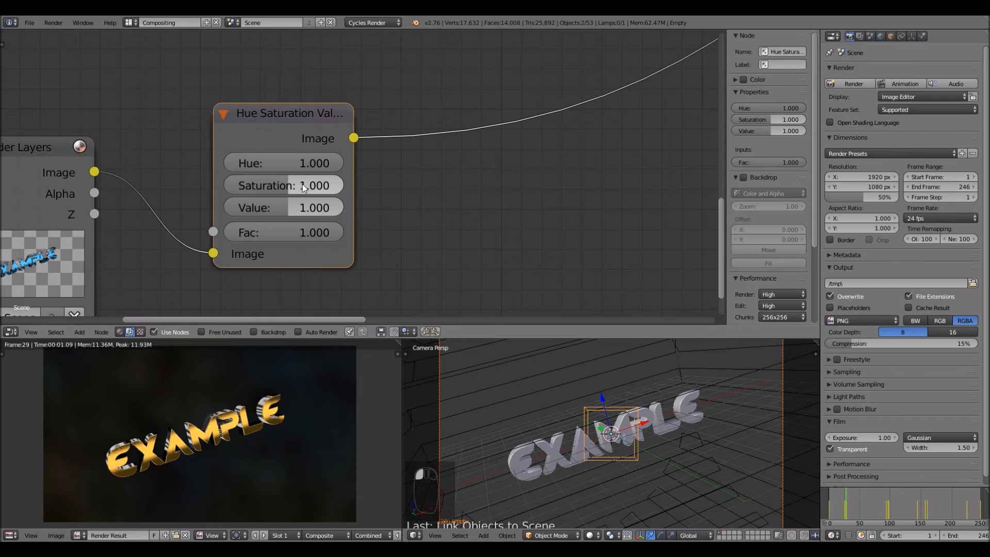
{"action": "left_click", "coordinate": [302, 184]}
{"action": "key", "text": "BackSpace"}
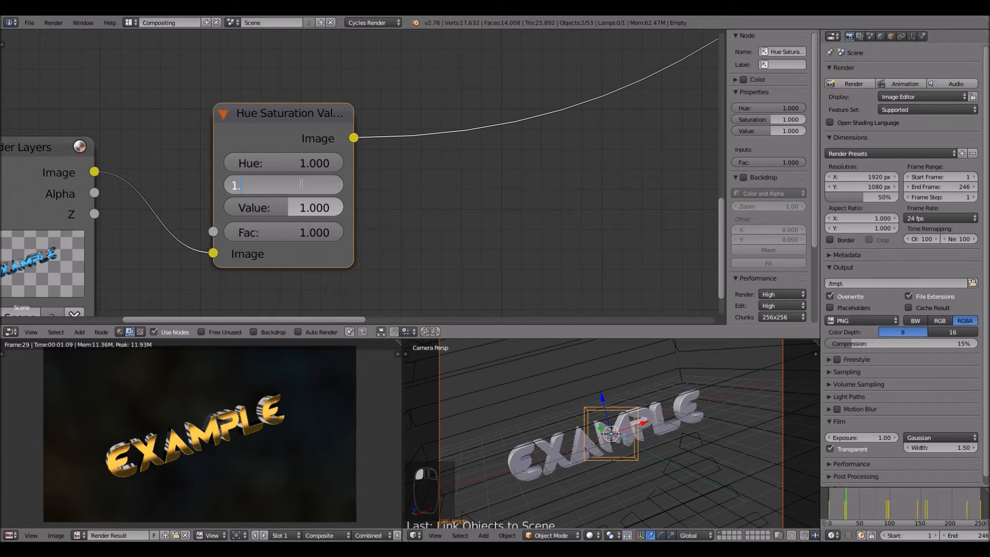
{"action": "key", "text": "Return"}
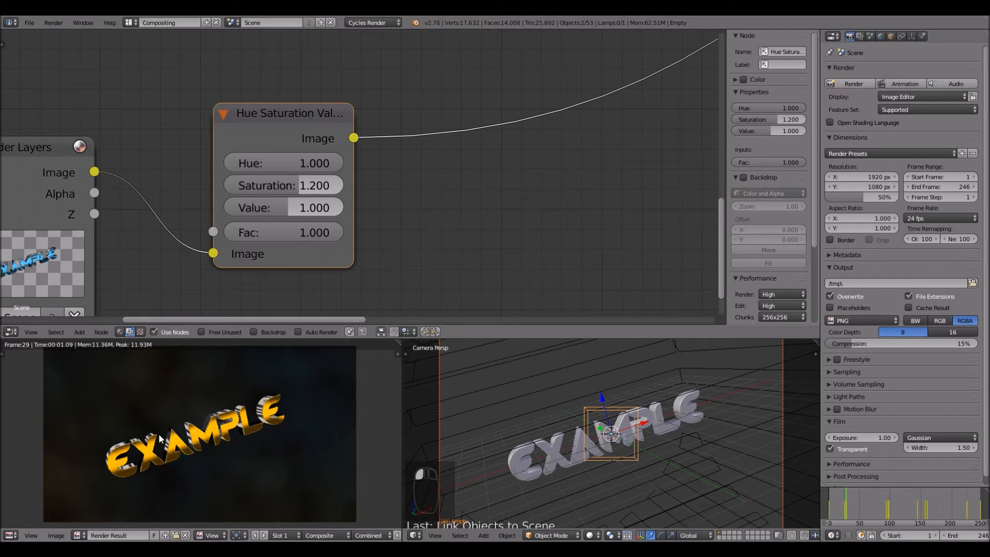
{"action": "scroll", "coordinate": [250, 447], "scroll_direction": "up", "scroll_amount": 3}
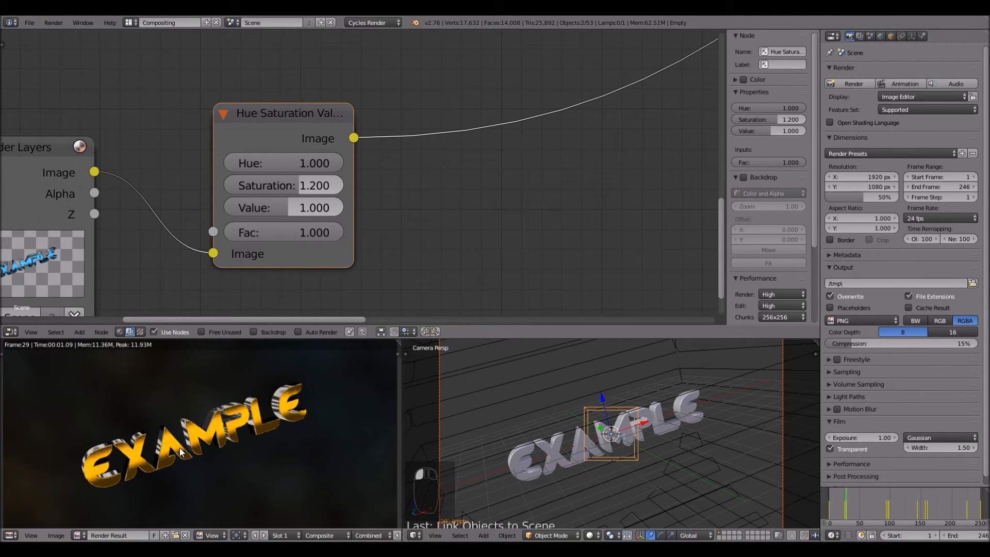
{"action": "left_click_drag", "start_coordinate": [308, 186], "coordinate": [301, 186]}
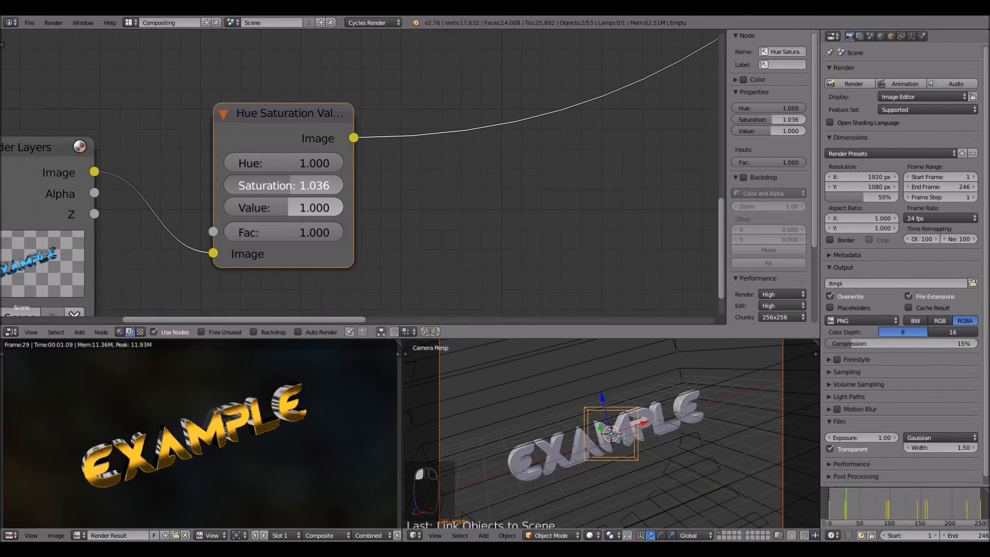
{"action": "right_click", "coordinate": [291, 184]}
Step: Insert a Glare node on the link between the text's Hue Saturation Value node and Alpha Over
{"action": "scroll", "coordinate": [486, 184], "scroll_direction": "down", "scroll_amount": 5}
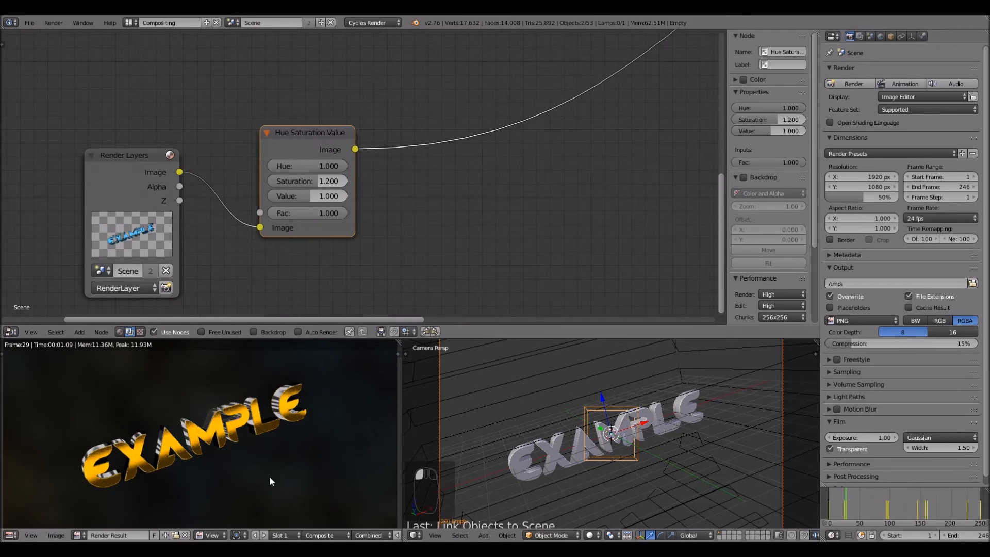
{"action": "scroll", "coordinate": [431, 240], "scroll_direction": "down", "scroll_amount": 3}
{"action": "middle_click_drag", "start_coordinate": [431, 240], "coordinate": [365, 270]}
{"action": "scroll", "coordinate": [396, 225], "scroll_direction": "down", "scroll_amount": 4}
{"action": "middle_click_drag", "start_coordinate": [397, 223], "coordinate": [337, 262]}
{"action": "scroll", "coordinate": [330, 247], "scroll_direction": "up", "scroll_amount": 3}
{"action": "left_click", "coordinate": [79, 332]}
{"action": "mouse_move", "coordinate": [94, 292]}
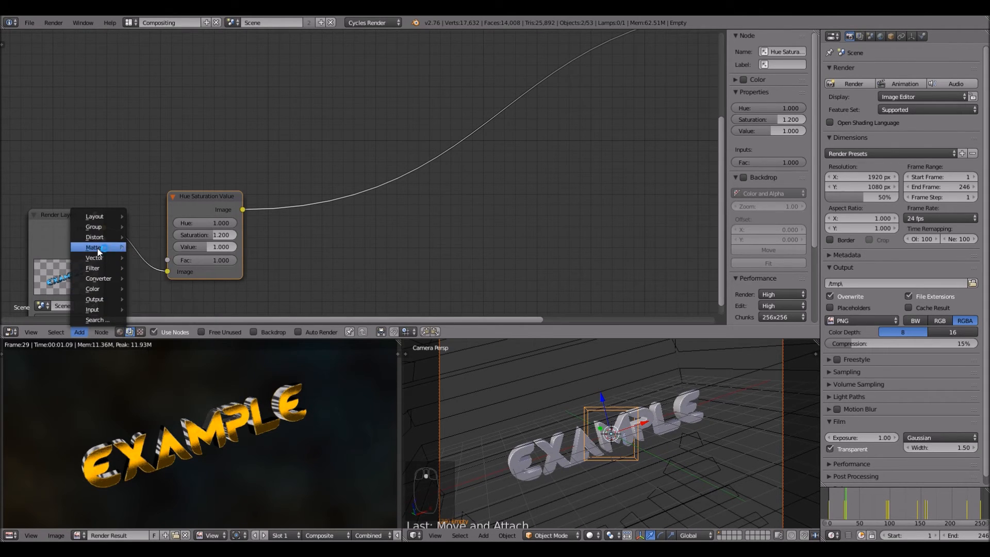
{"action": "mouse_move", "coordinate": [94, 272]}
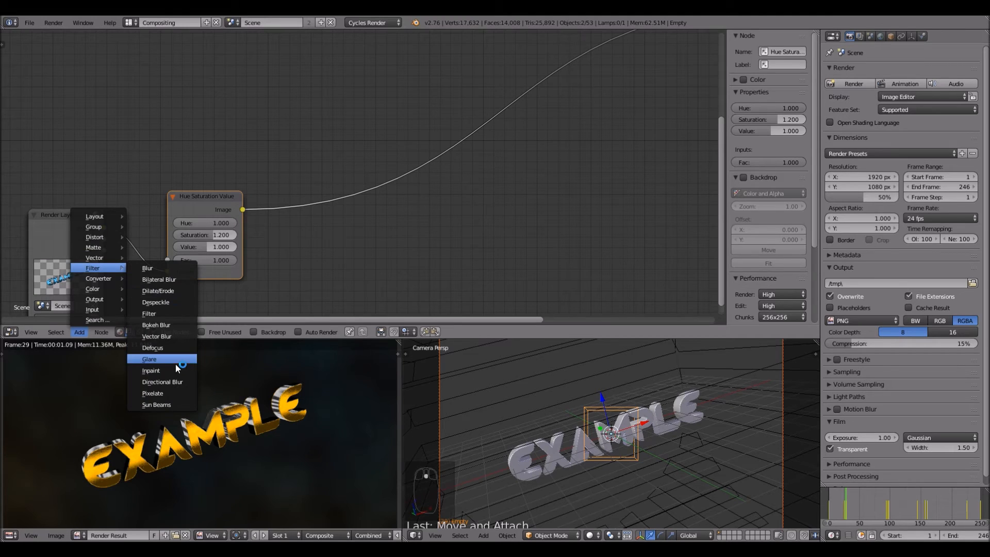
{"action": "left_click", "coordinate": [150, 359]}
{"action": "left_click", "coordinate": [309, 165]}
{"action": "scroll", "coordinate": [234, 209], "scroll_direction": "up", "scroll_amount": 4}
{"action": "mouse_move", "coordinate": [277, 192]}
{"action": "middle_mouse_down"}
{"action": "mouse_move", "coordinate": [199, 116]}
{"action": "mouse_move", "coordinate": [172, 140]}
{"action": "middle_mouse_up"}
{"action": "scroll", "coordinate": [199, 116], "scroll_direction": "up", "scroll_amount": 2}
{"action": "scroll", "coordinate": [175, 139], "scroll_direction": "down", "scroll_amount": 1}
Step: Set the Glare node's type to Fog Glow and its Threshold to 0
{"action": "left_click", "coordinate": [252, 111]}
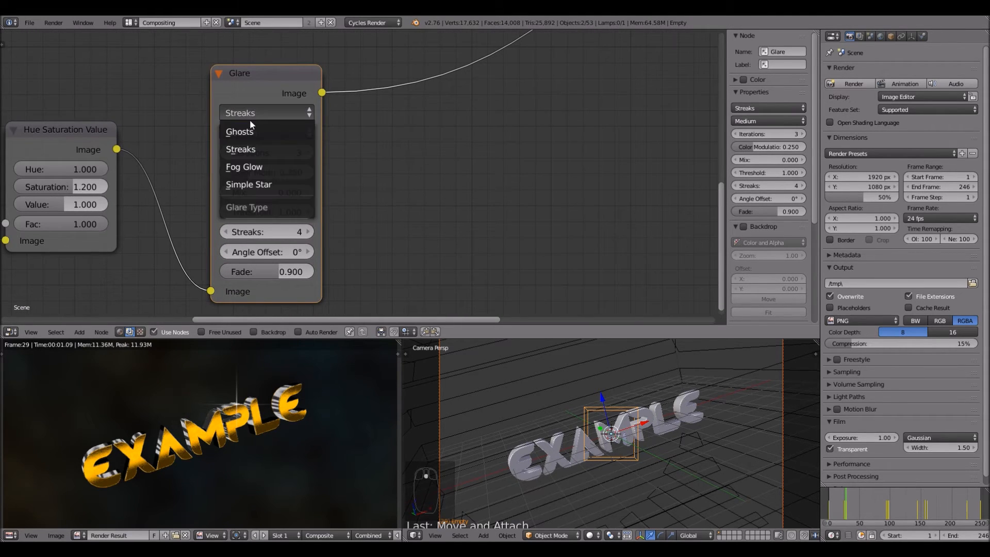
{"action": "left_click", "coordinate": [254, 166]}
{"action": "scroll", "coordinate": [193, 186], "scroll_direction": "up", "scroll_amount": 1}
{"action": "middle_click_drag", "start_coordinate": [194, 187], "coordinate": [194, 191]}
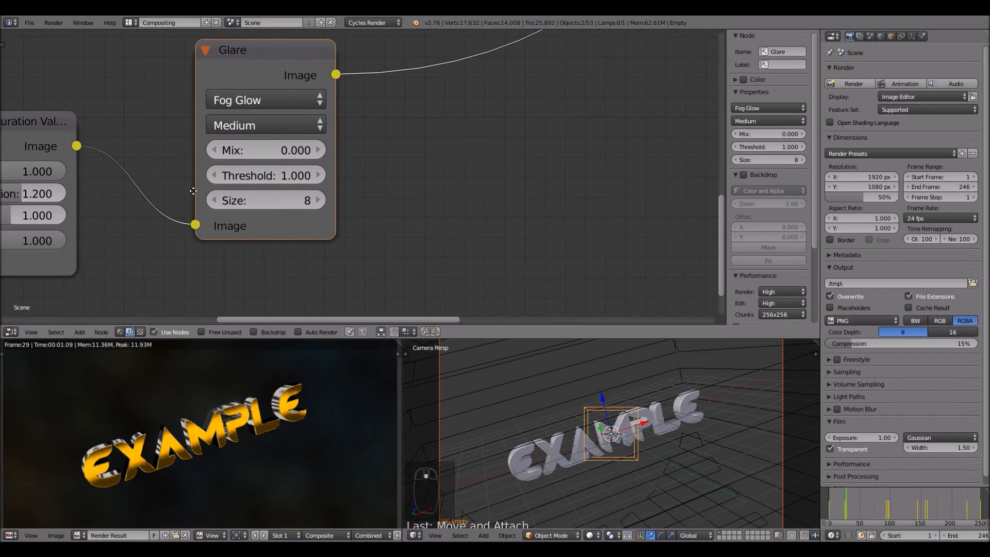
{"action": "left_click", "coordinate": [277, 180]}
{"action": "type", "text": "0"}
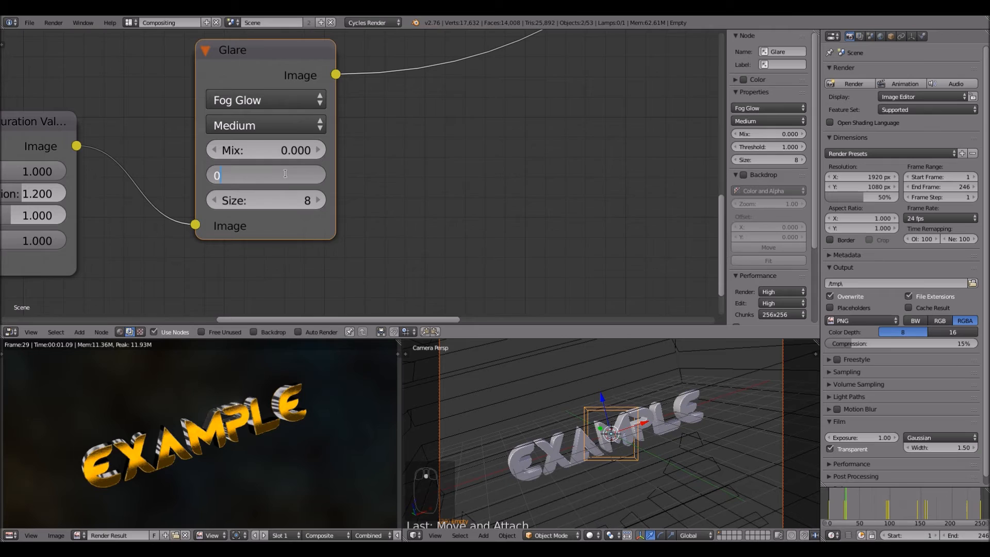
{"action": "key", "text": "Return"}
{"action": "scroll", "coordinate": [411, 240], "scroll_direction": "down", "scroll_amount": 2}
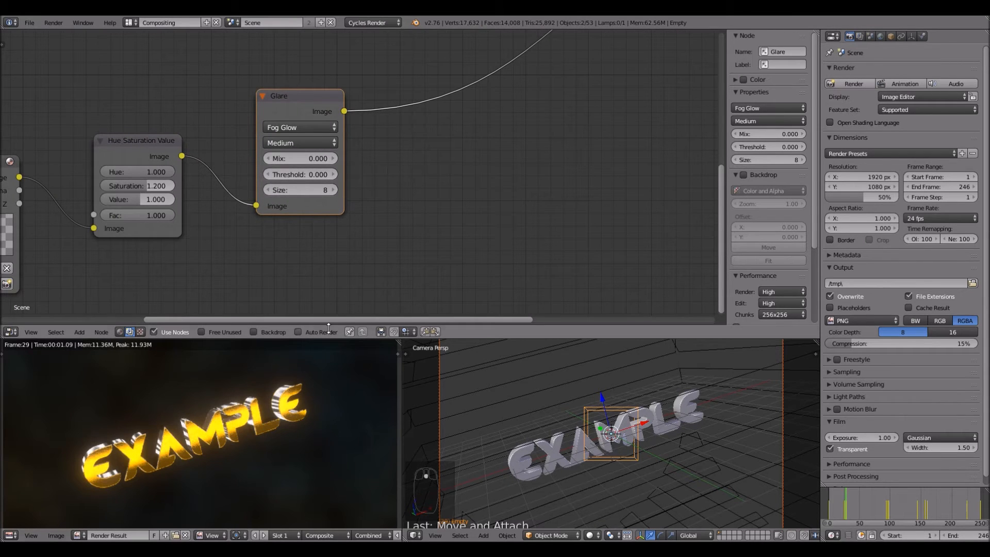
{"action": "scroll", "coordinate": [380, 190], "scroll_direction": "down", "scroll_amount": 2}
{"action": "middle_click_drag", "start_coordinate": [380, 194], "coordinate": [402, 230]}
{"action": "scroll", "coordinate": [409, 206], "scroll_direction": "down", "scroll_amount": 1}
{"action": "scroll", "coordinate": [410, 206], "scroll_direction": "up", "scroll_amount": 2}
{"action": "scroll", "coordinate": [410, 201], "scroll_direction": "up", "scroll_amount": 4}
{"action": "scroll", "coordinate": [410, 200], "scroll_direction": "down", "scroll_amount": 6}
{"action": "scroll", "coordinate": [409, 200], "scroll_direction": "up", "scroll_amount": 2}
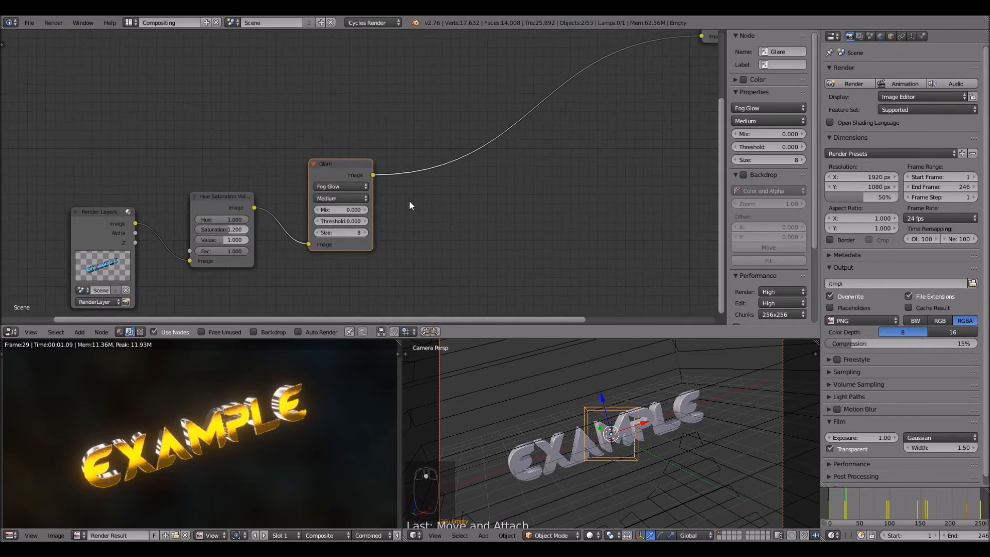
{"action": "scroll", "coordinate": [409, 203], "scroll_direction": "up", "scroll_amount": 1}
{"action": "scroll", "coordinate": [409, 201], "scroll_direction": "up", "scroll_amount": 2}
{"action": "scroll", "coordinate": [411, 190], "scroll_direction": "down", "scroll_amount": 3}
Step: Insert a Color Balance node on the link between the background's Render Layers node and Alpha Over
{"action": "middle_click_drag", "start_coordinate": [413, 183], "coordinate": [394, 274]}
{"action": "scroll", "coordinate": [392, 216], "scroll_direction": "down", "scroll_amount": 2}
{"action": "scroll", "coordinate": [388, 199], "scroll_direction": "down", "scroll_amount": 3}
{"action": "middle_click_drag", "start_coordinate": [376, 197], "coordinate": [443, 224]}
{"action": "scroll", "coordinate": [312, 170], "scroll_direction": "up", "scroll_amount": 6}
{"action": "middle_click_drag", "start_coordinate": [303, 175], "coordinate": [388, 192]}
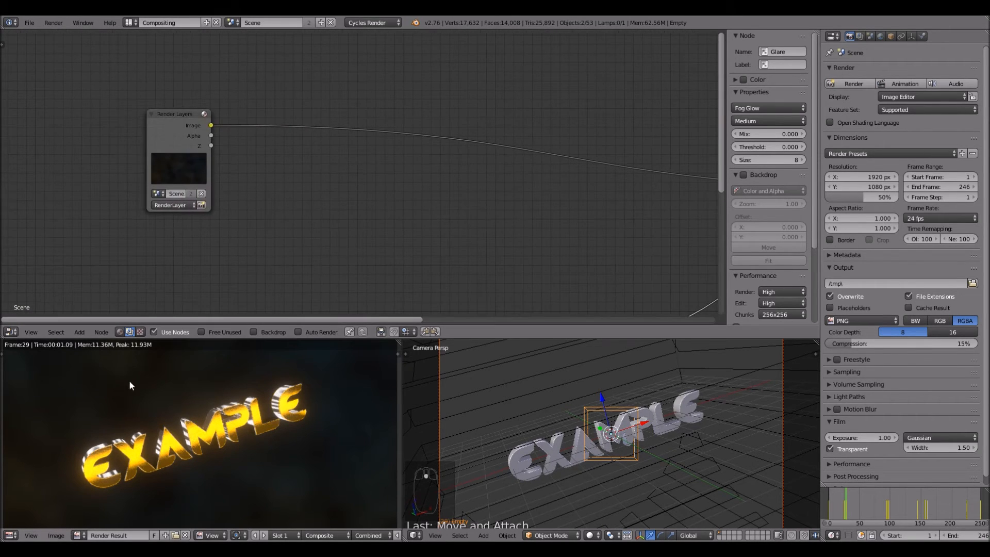
{"action": "left_click", "coordinate": [80, 332]}
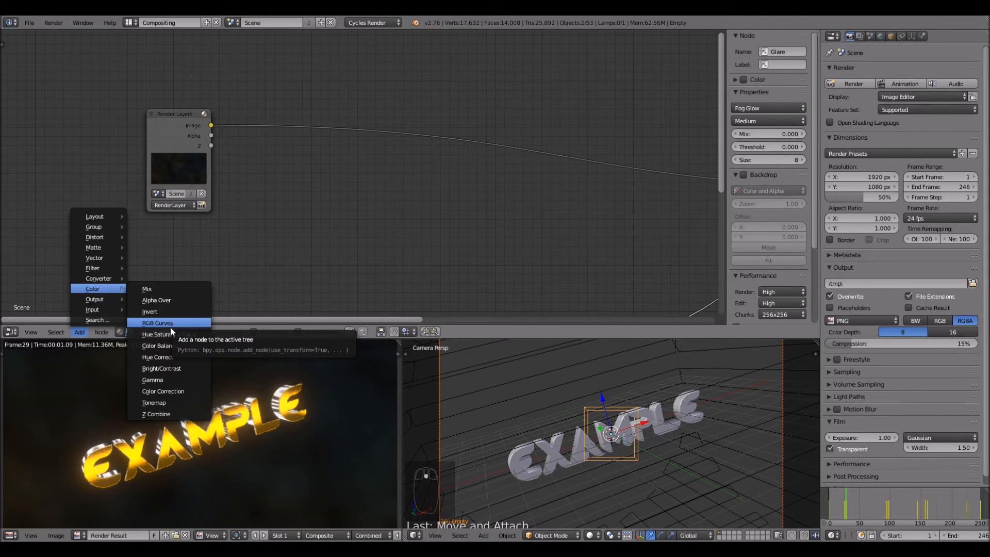
{"action": "left_click", "coordinate": [171, 345]}
{"action": "left_click", "coordinate": [256, 102]}
{"action": "scroll", "coordinate": [208, 256], "scroll_direction": "up", "scroll_amount": 3}
{"action": "scroll", "coordinate": [217, 247], "scroll_direction": "up", "scroll_amount": 1}
Step: Tint the background with the Color Balance node: make Lift soft red, Gamma light red, and give Gain the same color as Gamma
{"action": "left_click_drag", "start_coordinate": [233, 164], "coordinate": [229, 201]}
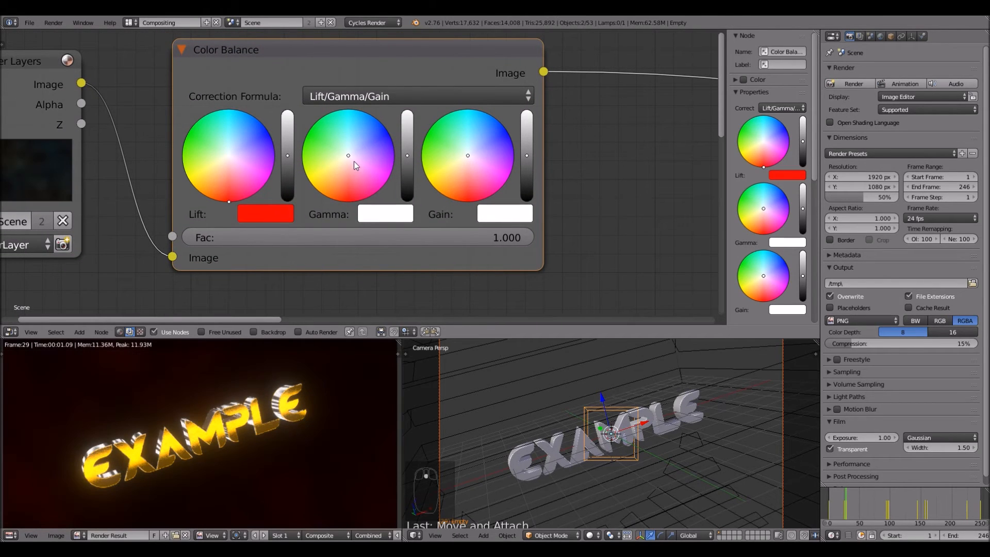
{"action": "left_click_drag", "start_coordinate": [349, 155], "coordinate": [350, 202]}
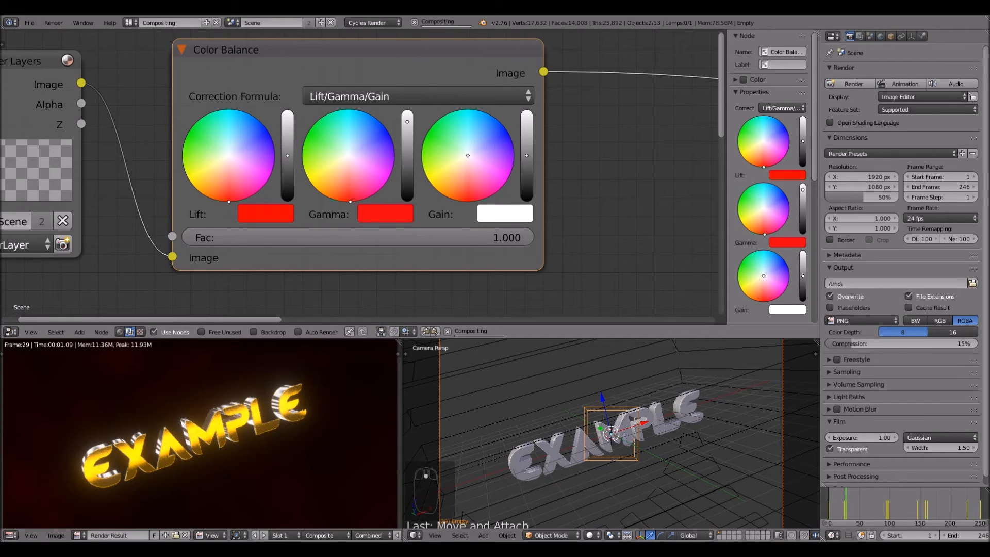
{"action": "left_click_drag", "start_coordinate": [350, 202], "coordinate": [350, 199]}
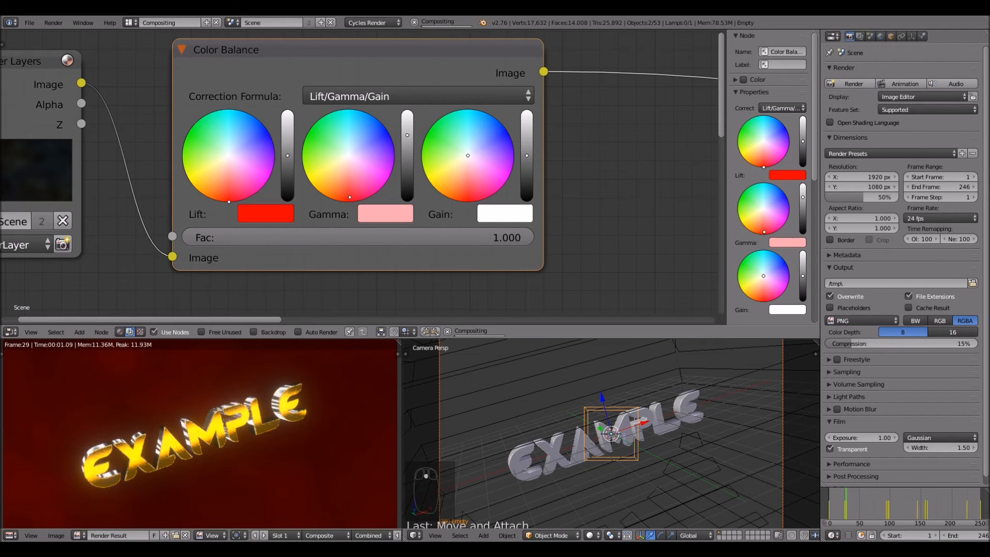
{"action": "left_click", "coordinate": [232, 199]}
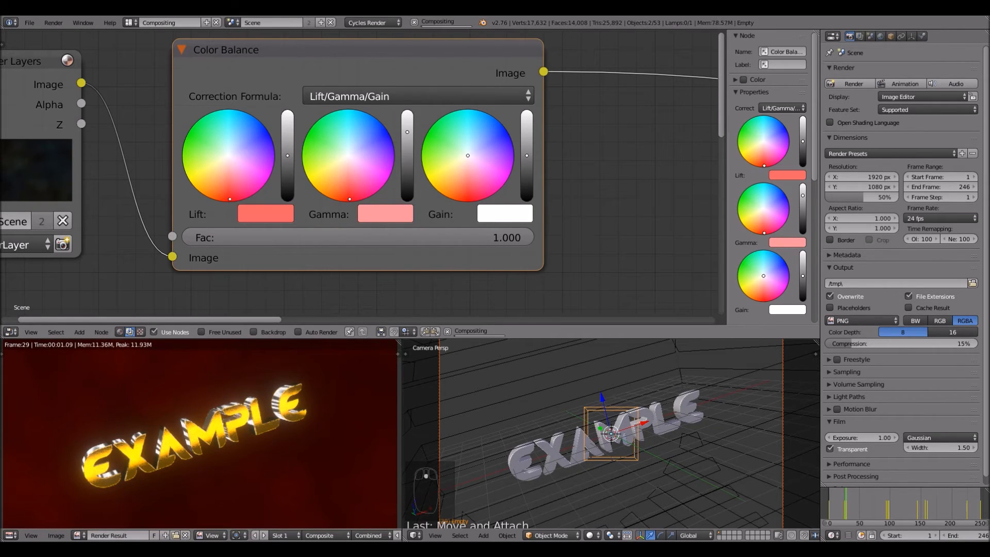
{"action": "key", "text": "ctrl+v"}
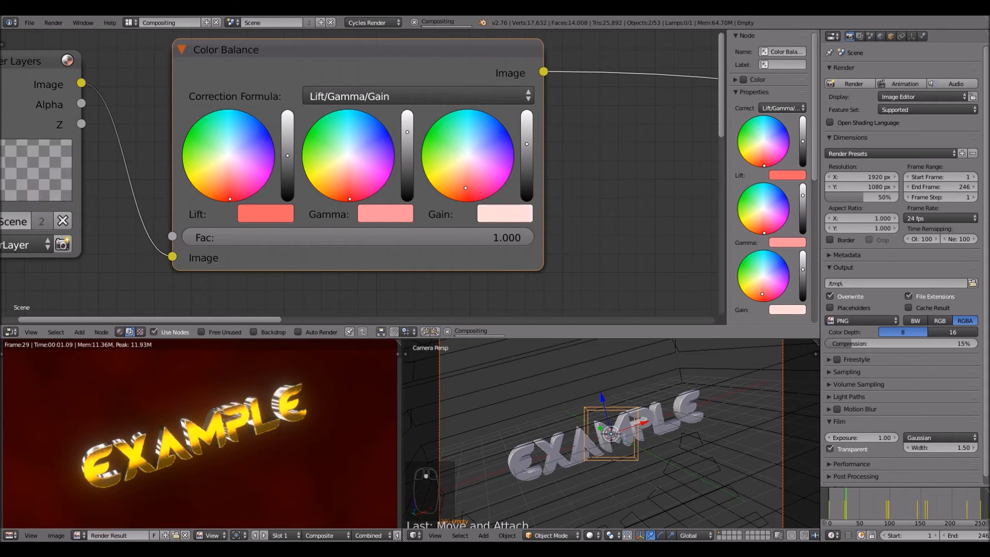
{"action": "scroll", "coordinate": [522, 206], "scroll_direction": "down", "scroll_amount": 5}
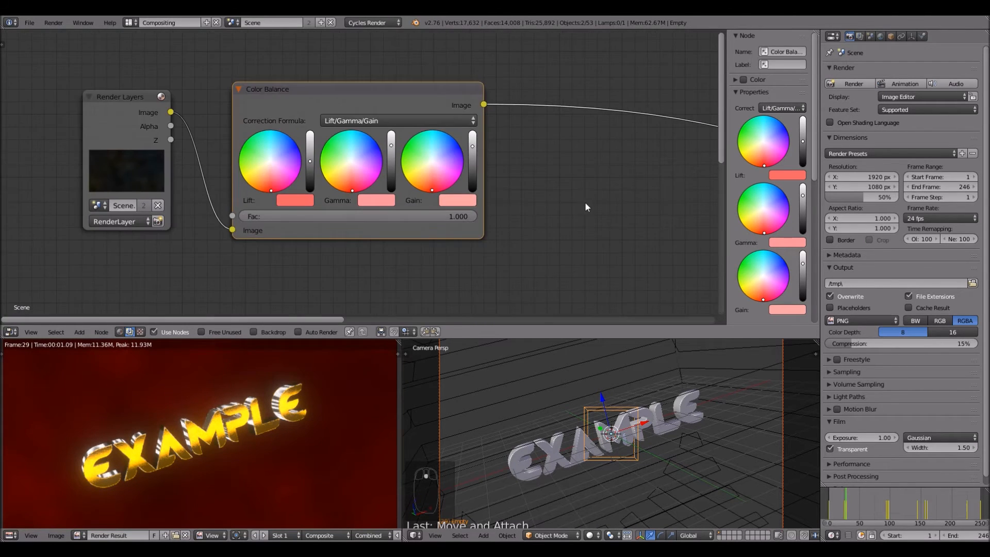
Step: Insert a Hue Saturation Value node on the link between Color Balance and Alpha Over
{"action": "scroll", "coordinate": [330, 396], "scroll_direction": "down", "scroll_amount": 1}
{"action": "middle_click_drag", "start_coordinate": [395, 303], "coordinate": [281, 287]}
{"action": "left_click", "coordinate": [79, 332]}
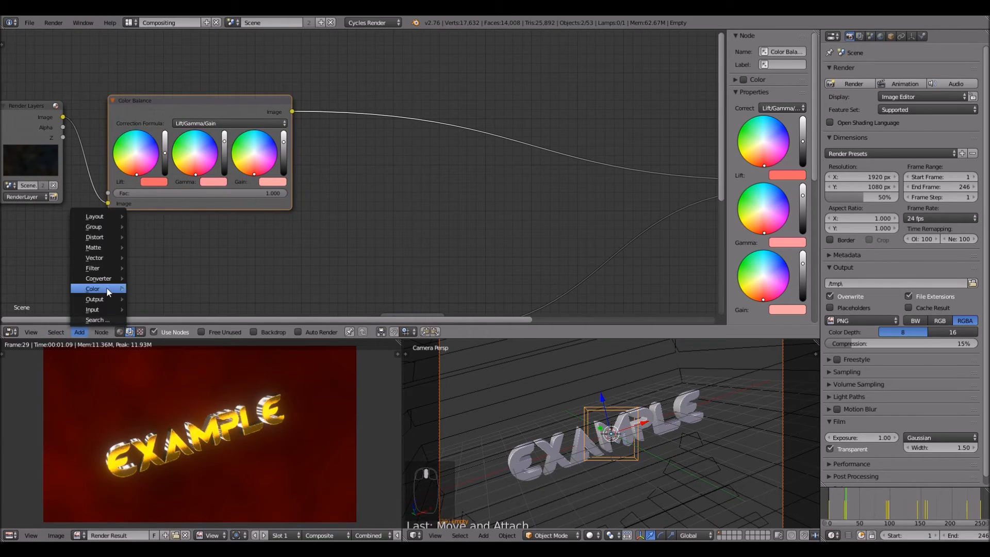
{"action": "mouse_move", "coordinate": [104, 289]}
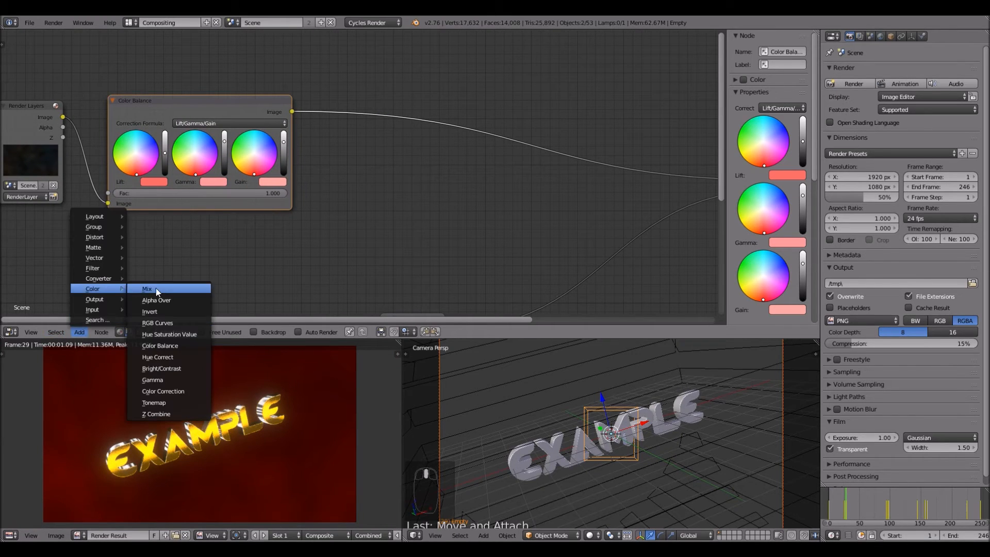
{"action": "left_click", "coordinate": [162, 334]}
{"action": "left_click", "coordinate": [392, 147]}
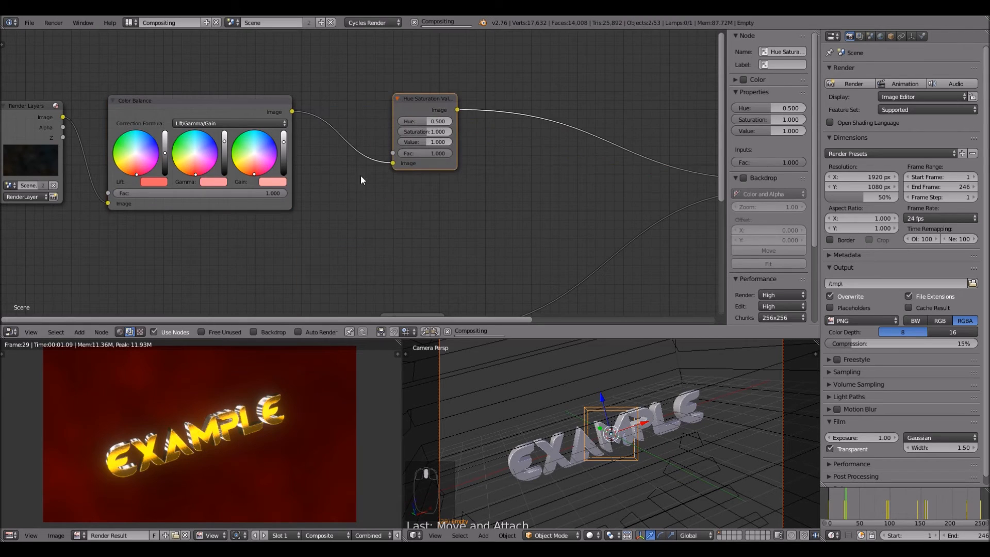
Step: Set Value to 0.2 and Hue to 0.6 on the background's Hue Saturation Value node
{"action": "key", "text": "KP_Decimal"}
{"action": "left_click", "coordinate": [371, 182]}
{"action": "type", "text": ".2"}
{"action": "key", "text": "Return"}
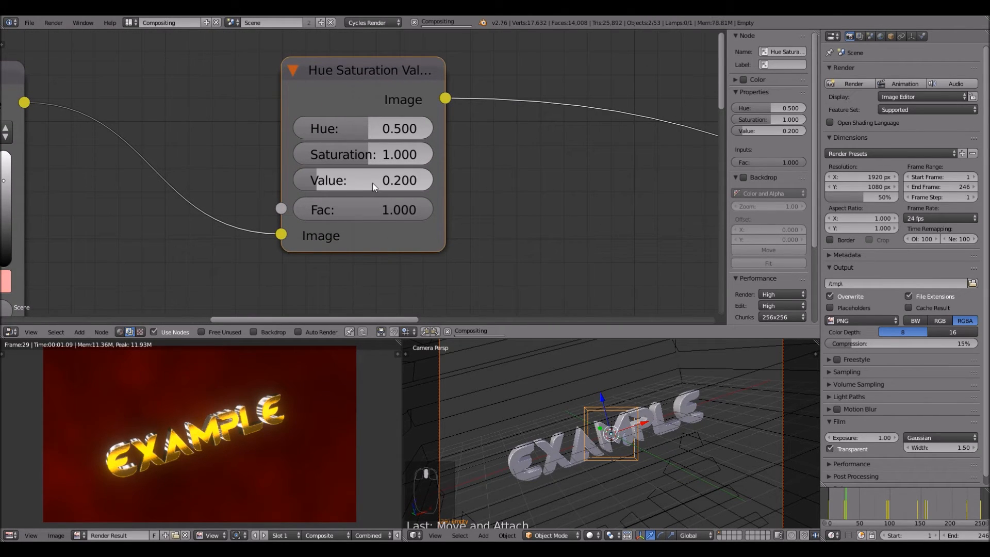
{"action": "mouse_move", "coordinate": [383, 132]}
{"action": "left_mouse_down"}
{"action": "mouse_move", "coordinate": [452, 131]}
{"action": "mouse_move", "coordinate": [321, 131]}
{"action": "mouse_move", "coordinate": [384, 132]}
{"action": "left_mouse_up"}
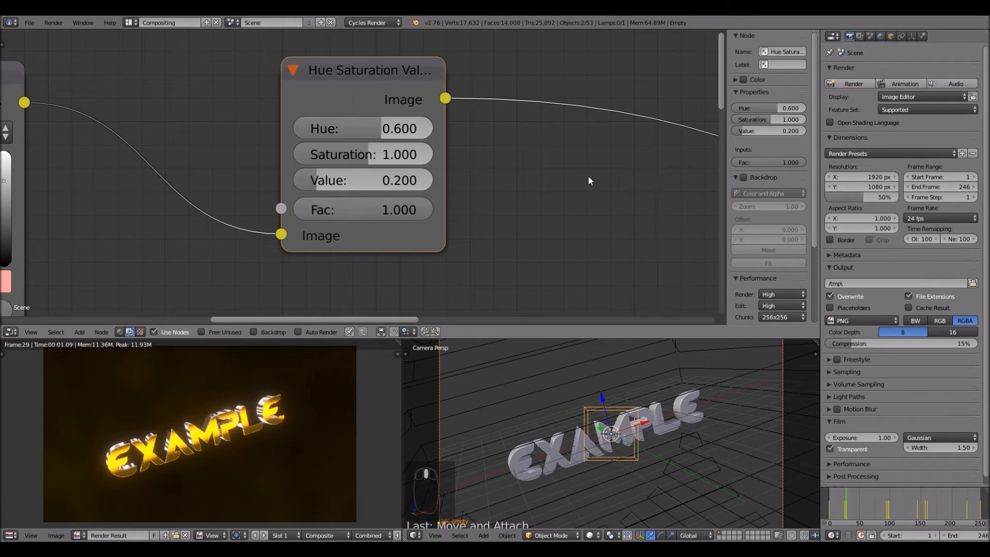
{"action": "scroll", "coordinate": [475, 158], "scroll_direction": "down", "scroll_amount": 3}
{"action": "scroll", "coordinate": [472, 171], "scroll_direction": "up", "scroll_amount": 2}
{"action": "left_click_drag", "start_coordinate": [361, 169], "coordinate": [383, 169]}
{"action": "key", "text": "Escape"}
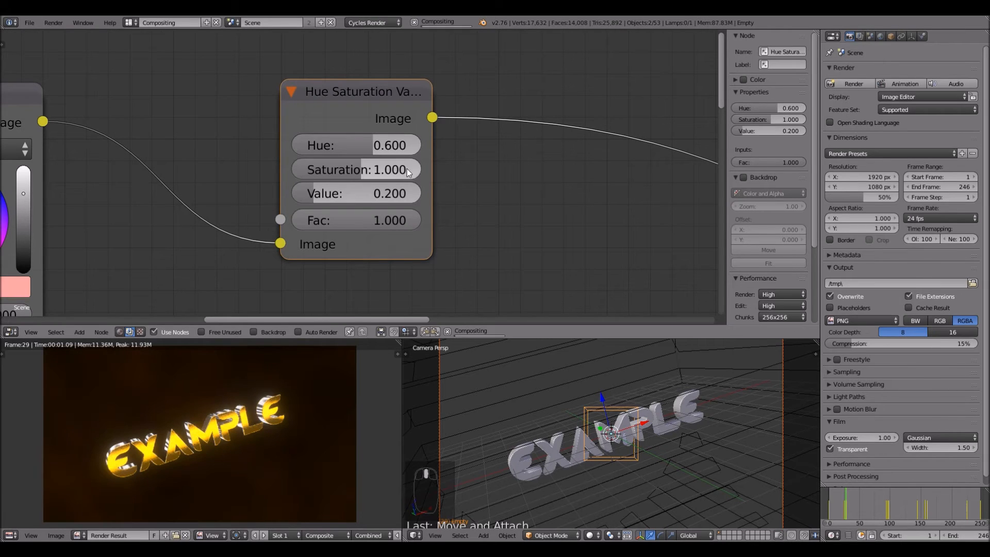
Step: Insert a Color Correction node on the link between the background's Hue Saturation Value node and Alpha Over
{"action": "scroll", "coordinate": [555, 258], "scroll_direction": "down", "scroll_amount": 5}
{"action": "scroll", "coordinate": [447, 249], "scroll_direction": "up", "scroll_amount": 3}
{"action": "left_click", "coordinate": [80, 332]}
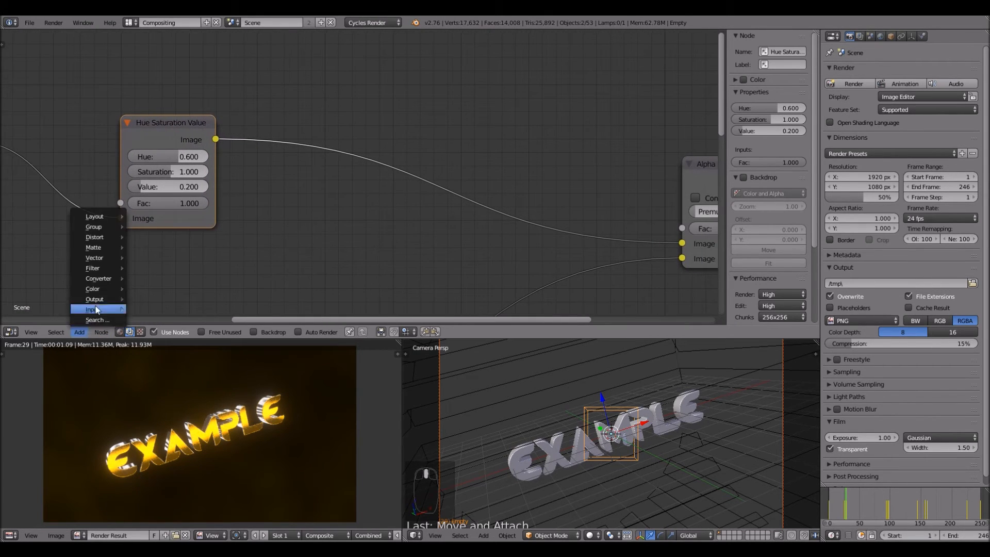
{"action": "mouse_move", "coordinate": [103, 293]}
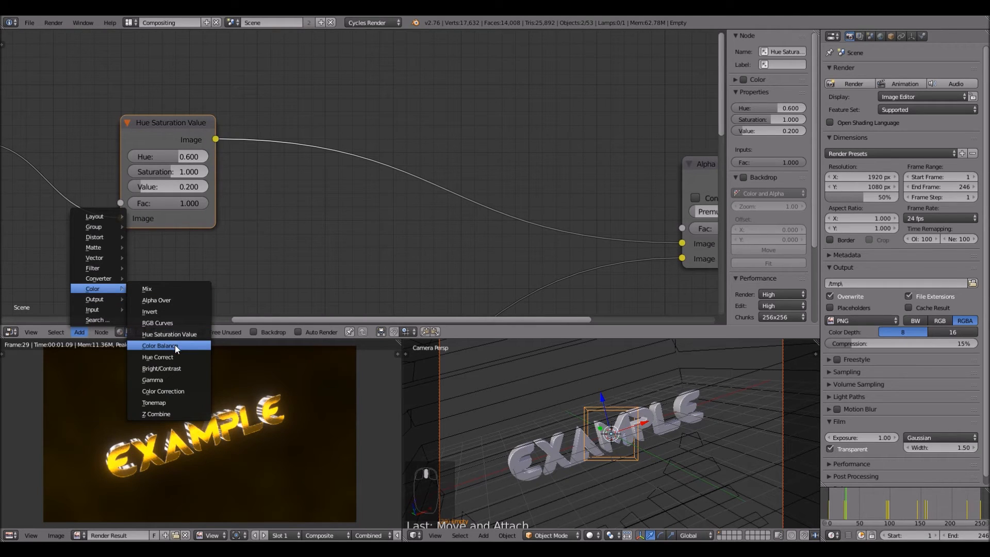
{"action": "left_click", "coordinate": [163, 391]}
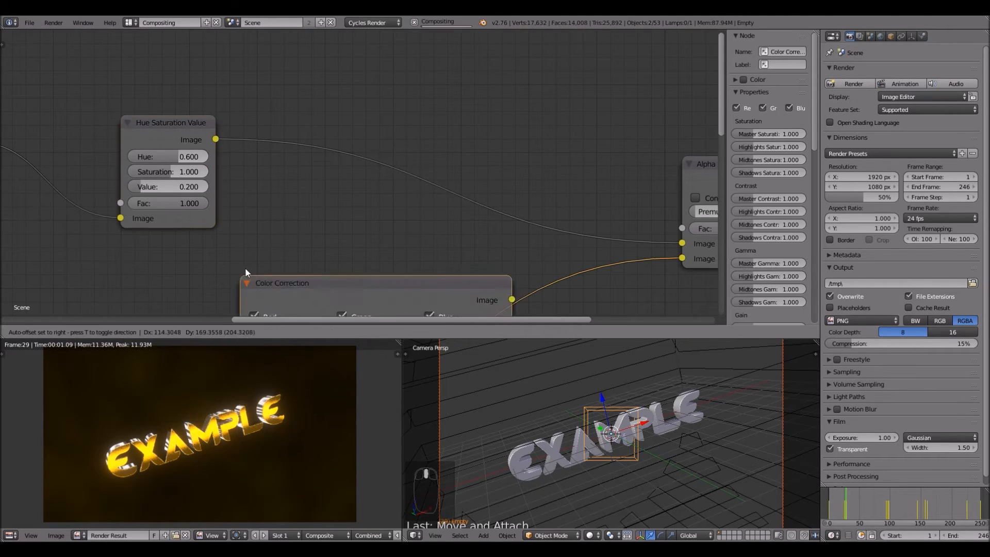
{"action": "left_click", "coordinate": [281, 67]}
{"action": "scroll", "coordinate": [188, 224], "scroll_direction": "up", "scroll_amount": 3}
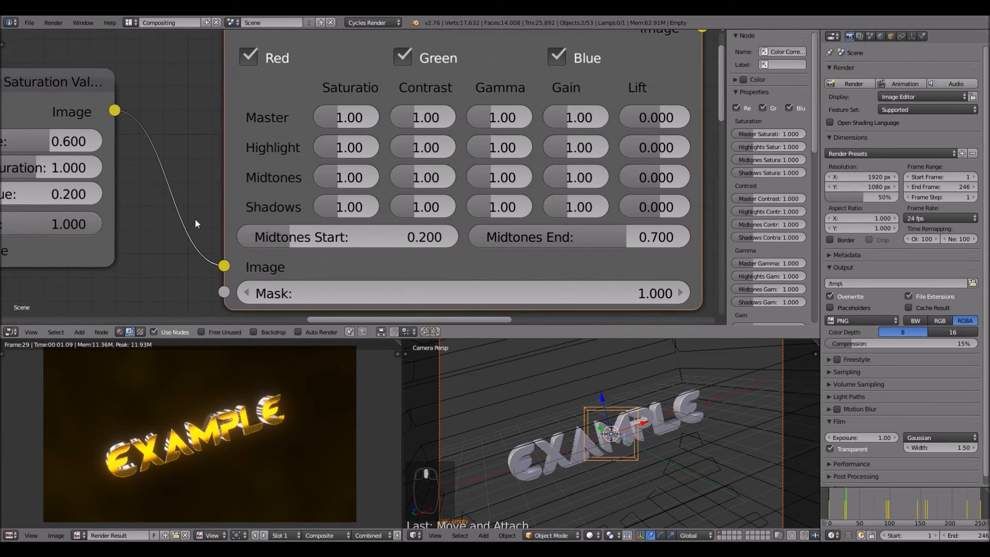
Step: Set the Color Correction node's Shadows saturation to 1.26 and its Master gain to 0.5
{"action": "scroll", "coordinate": [194, 218], "scroll_direction": "down", "scroll_amount": 1}
{"action": "scroll", "coordinate": [286, 223], "scroll_direction": "up", "scroll_amount": 1}
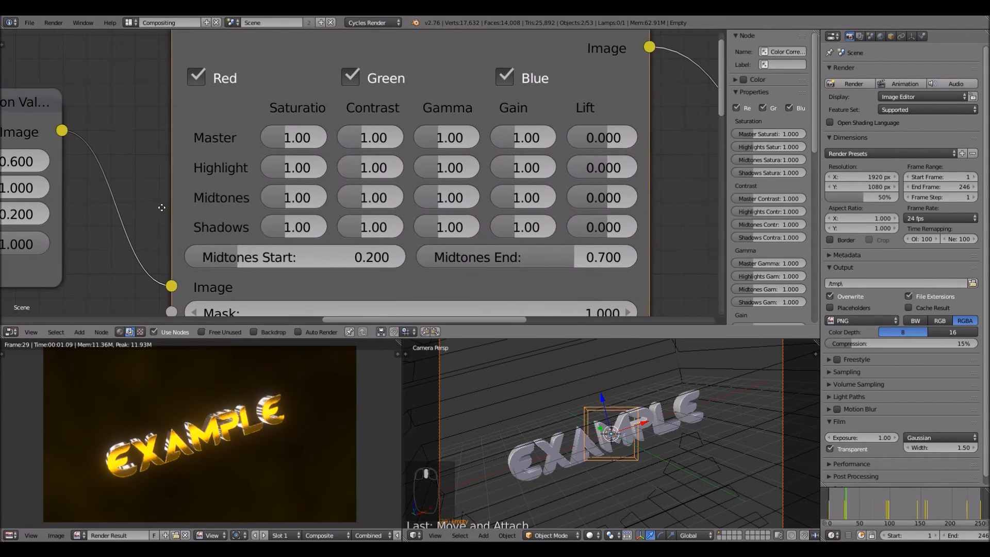
{"action": "left_click_drag", "start_coordinate": [279, 231], "coordinate": [286, 226]}
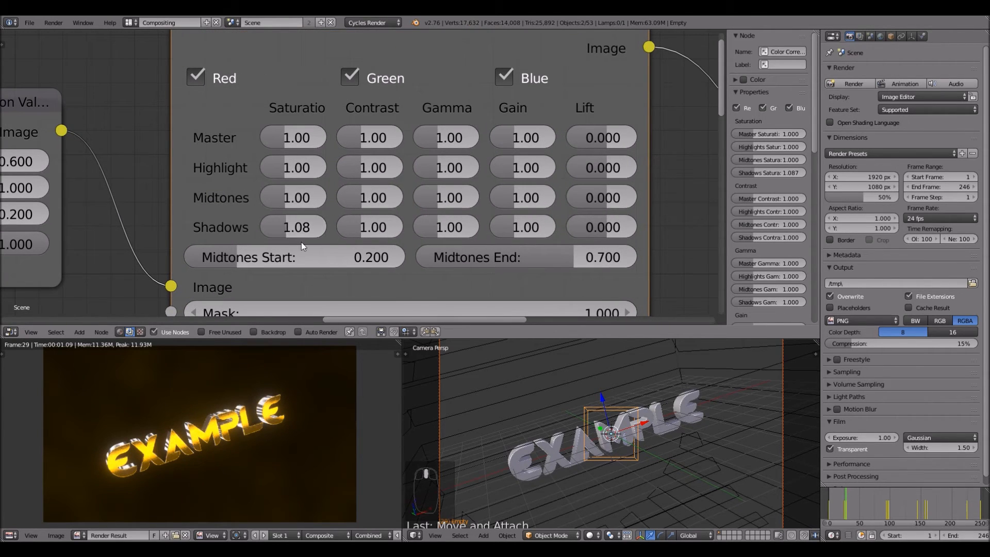
{"action": "left_click", "coordinate": [299, 232]}
{"action": "key", "text": "BackSpace"}
{"action": "key", "text": "BackSpace"}
{"action": "key", "text": "BackSpace"}
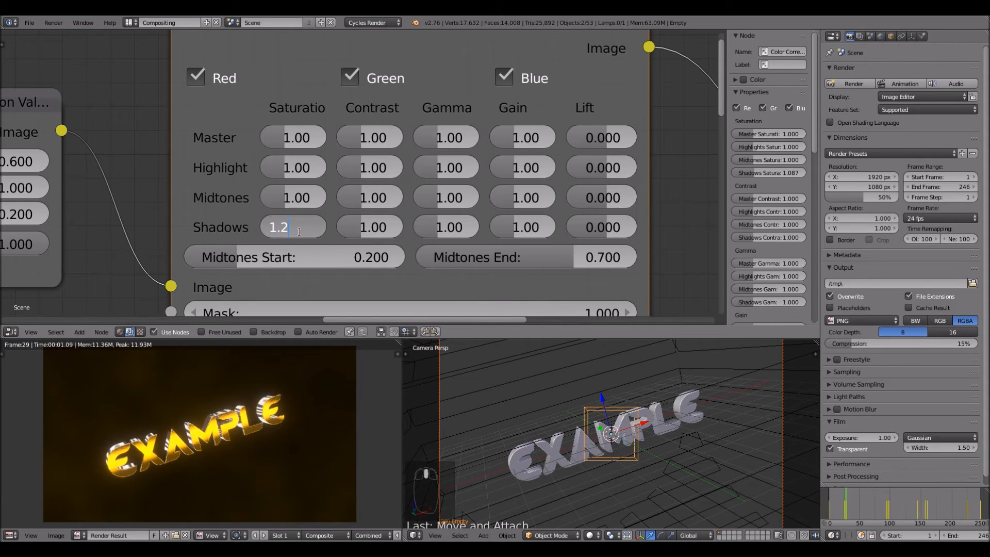
{"action": "key", "text": "Return"}
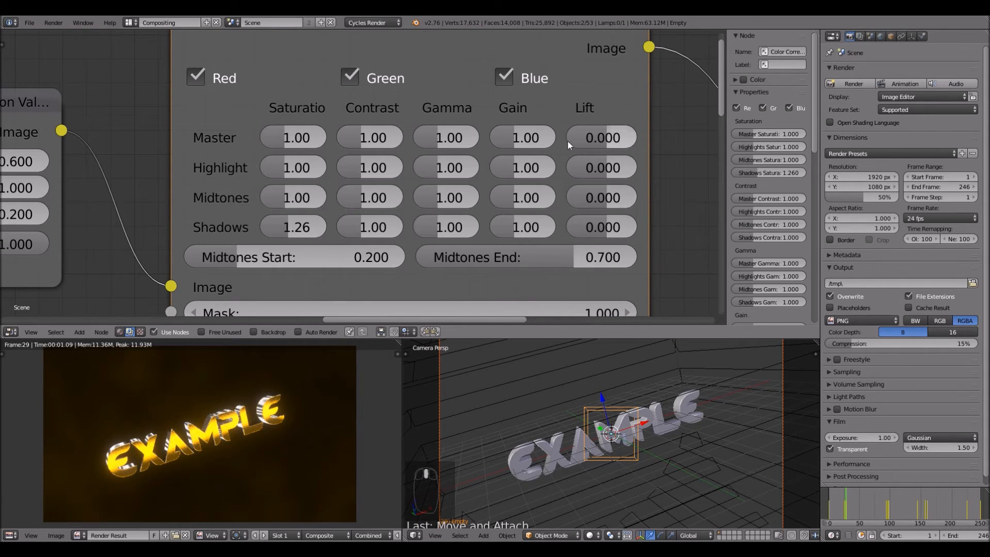
{"action": "left_click", "coordinate": [535, 137]}
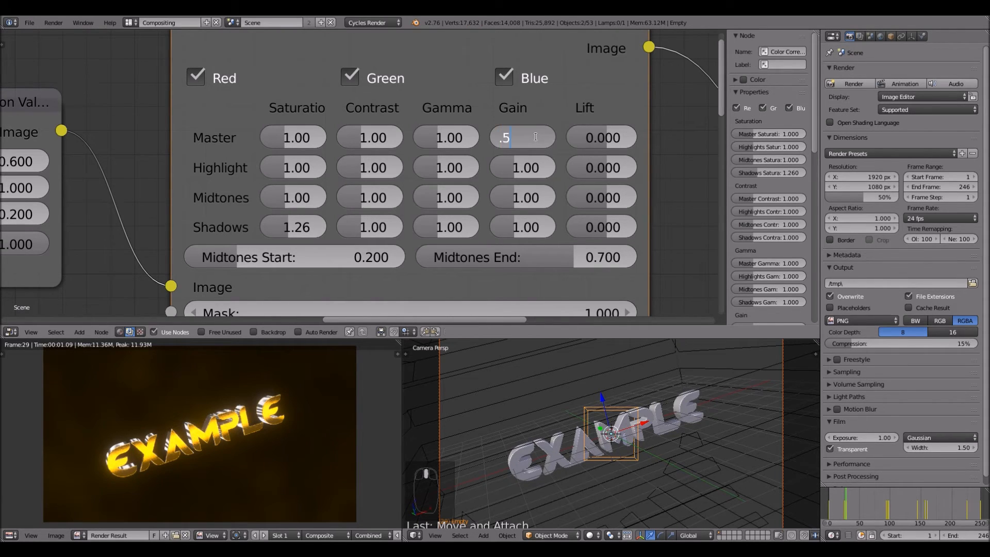
{"action": "type", "text": ".5"}
{"action": "key", "text": "Return"}
Step: Spread the background's Render Layers, Color Balance, Hue Saturation Value and Color Correction nodes up and away from Alpha Over to make room
{"action": "scroll", "coordinate": [154, 109], "scroll_direction": "down", "scroll_amount": 3}
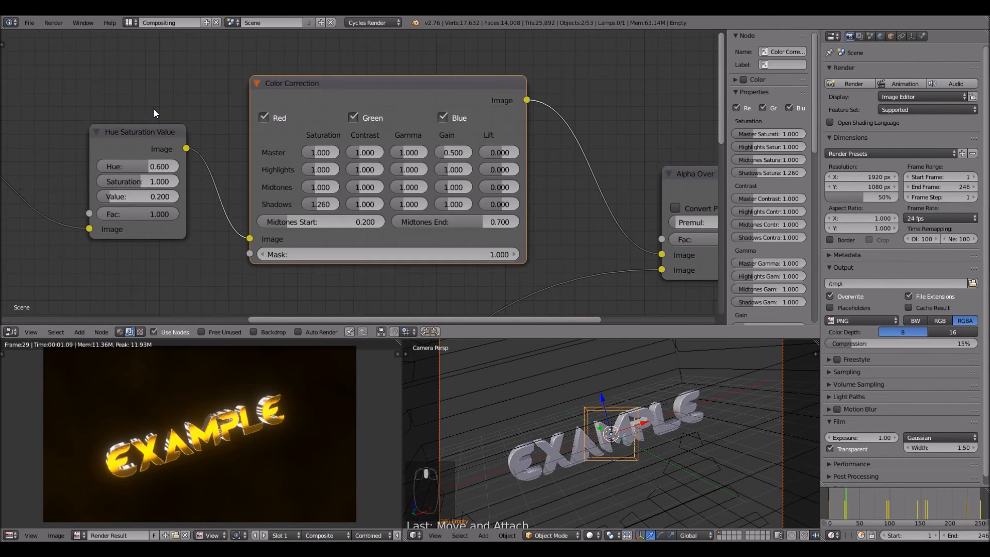
{"action": "scroll", "coordinate": [154, 109], "scroll_direction": "down", "scroll_amount": 6}
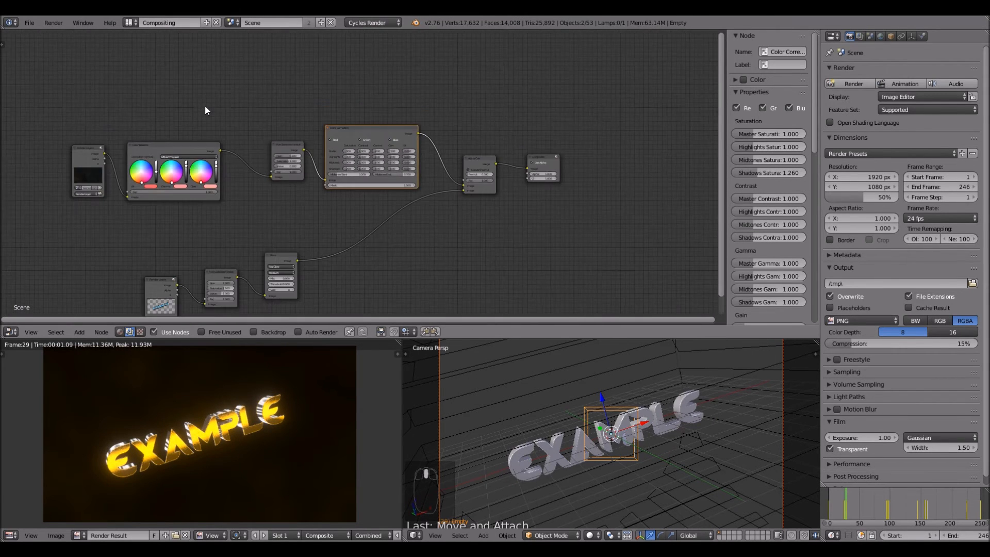
{"action": "middle_click_drag", "start_coordinate": [205, 110], "coordinate": [342, 110]}
{"action": "left_click_drag", "start_coordinate": [227, 150], "coordinate": [135, 135]}
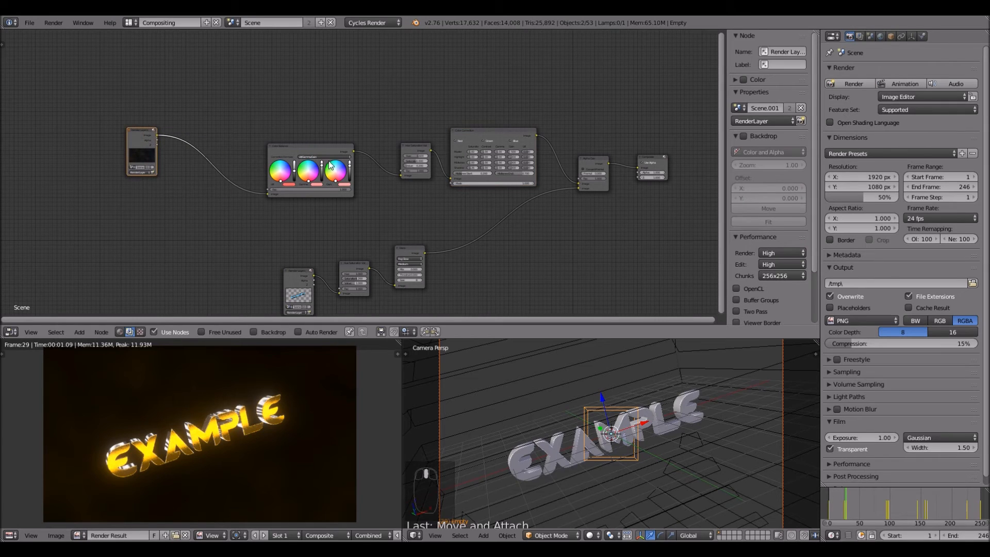
{"action": "left_click_drag", "start_coordinate": [327, 149], "coordinate": [255, 112]}
{"action": "left_click_drag", "start_coordinate": [416, 147], "coordinate": [328, 98]}
{"action": "left_click_drag", "start_coordinate": [516, 134], "coordinate": [440, 76]}
Step: Insert a Mix node on the link between Color Correction and Alpha Over and set its blend type to Lighten
{"action": "scroll", "coordinate": [466, 182], "scroll_direction": "up", "scroll_amount": 4}
{"action": "scroll", "coordinate": [468, 187], "scroll_direction": "down", "scroll_amount": 2}
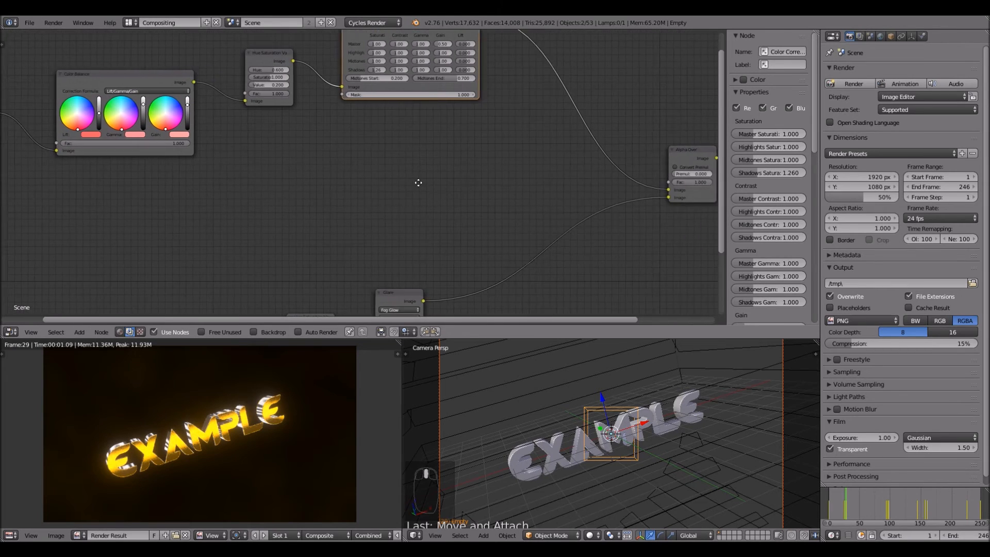
{"action": "scroll", "coordinate": [481, 180], "scroll_direction": "down", "scroll_amount": 4, "text": "ctrl"}
{"action": "scroll", "coordinate": [480, 181], "scroll_direction": "up", "scroll_amount": 2}
{"action": "left_click", "coordinate": [79, 332]}
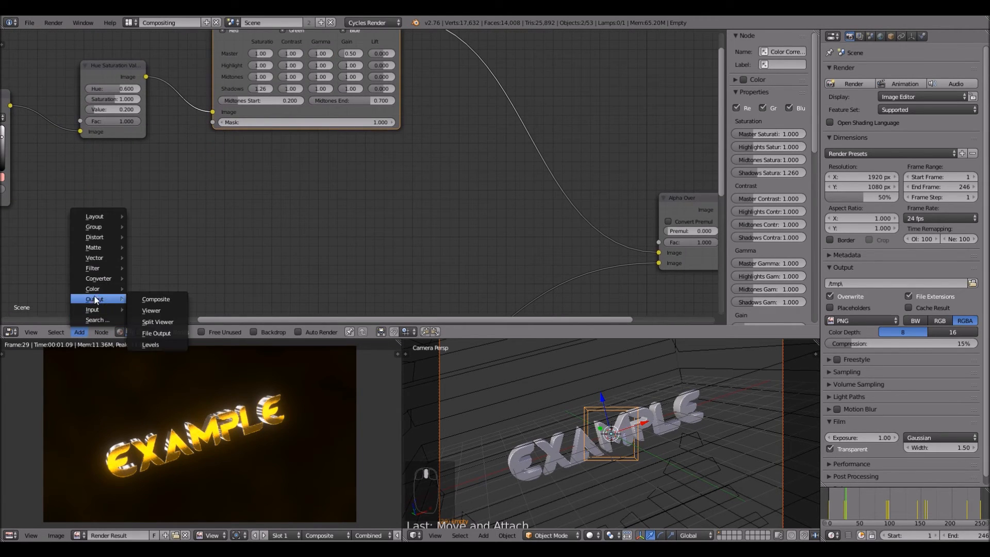
{"action": "mouse_move", "coordinate": [98, 288]}
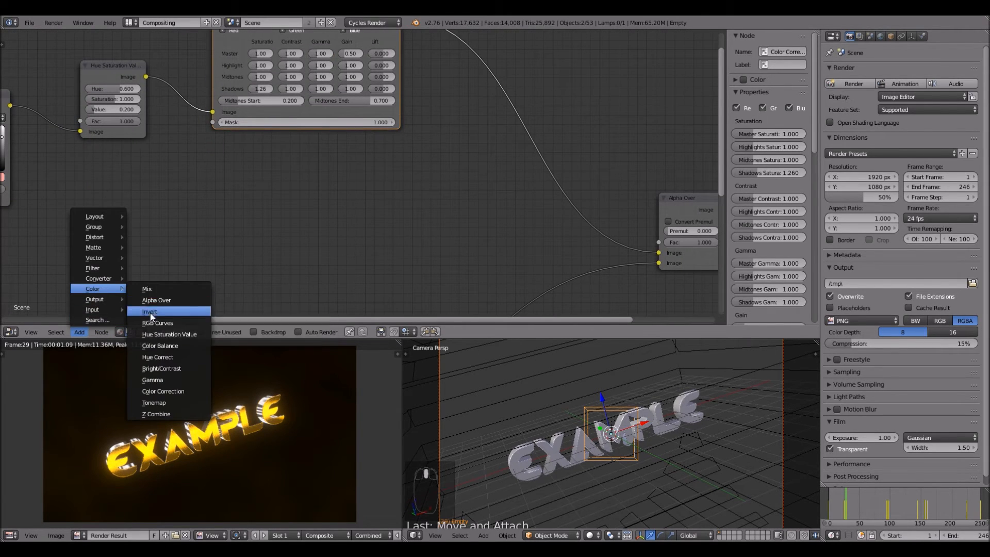
{"action": "left_click", "coordinate": [147, 289]}
{"action": "left_click", "coordinate": [531, 157]}
{"action": "scroll", "coordinate": [509, 186], "scroll_direction": "up", "scroll_amount": 1}
{"action": "scroll", "coordinate": [510, 186], "scroll_direction": "down", "scroll_amount": 2, "text": "ctrl"}
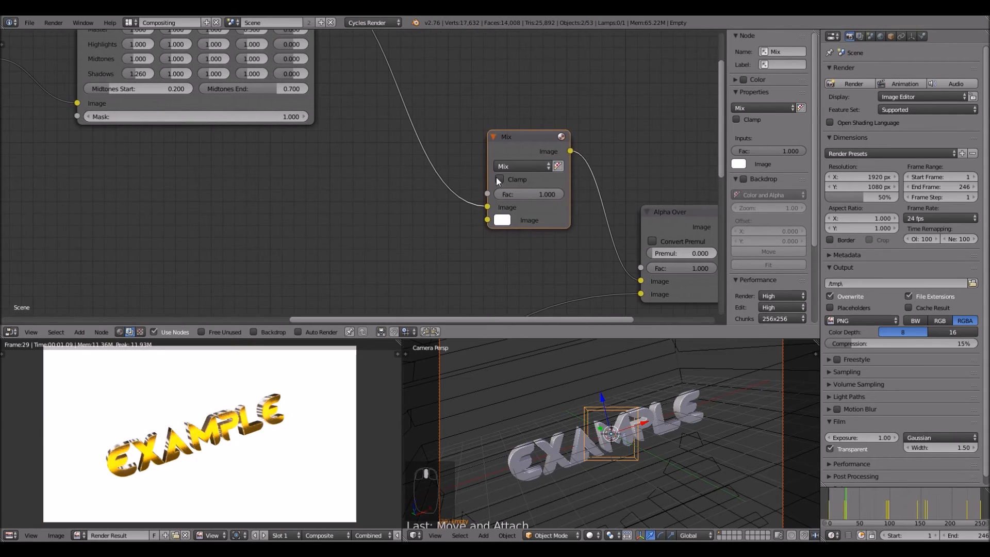
{"action": "left_click", "coordinate": [508, 166]}
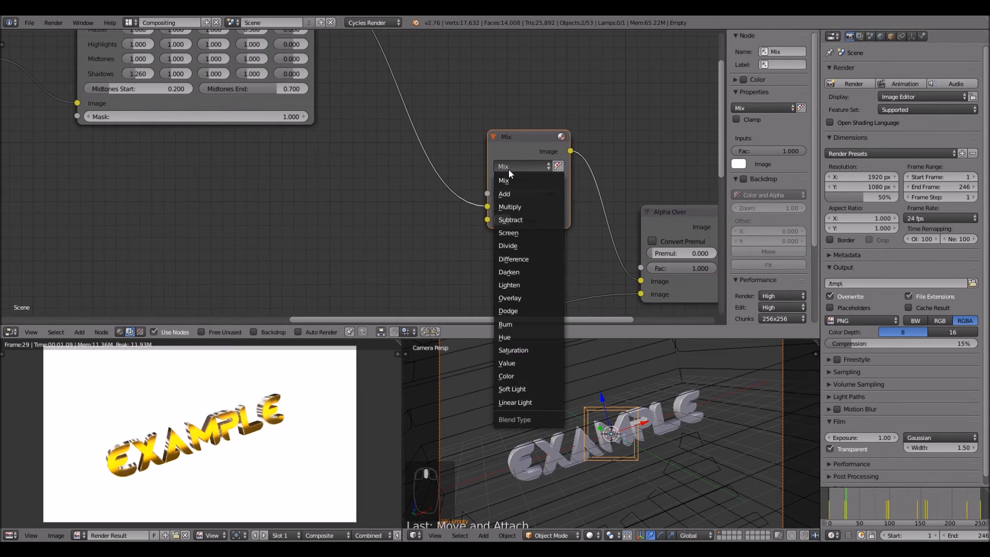
{"action": "left_click", "coordinate": [518, 287]}
Step: Add an Image input node and connect its Image output to the second Image input of the Lighten node
{"action": "scroll", "coordinate": [344, 235], "scroll_direction": "down", "scroll_amount": 2}
{"action": "middle_click_drag", "start_coordinate": [165, 279], "coordinate": [309, 239]}
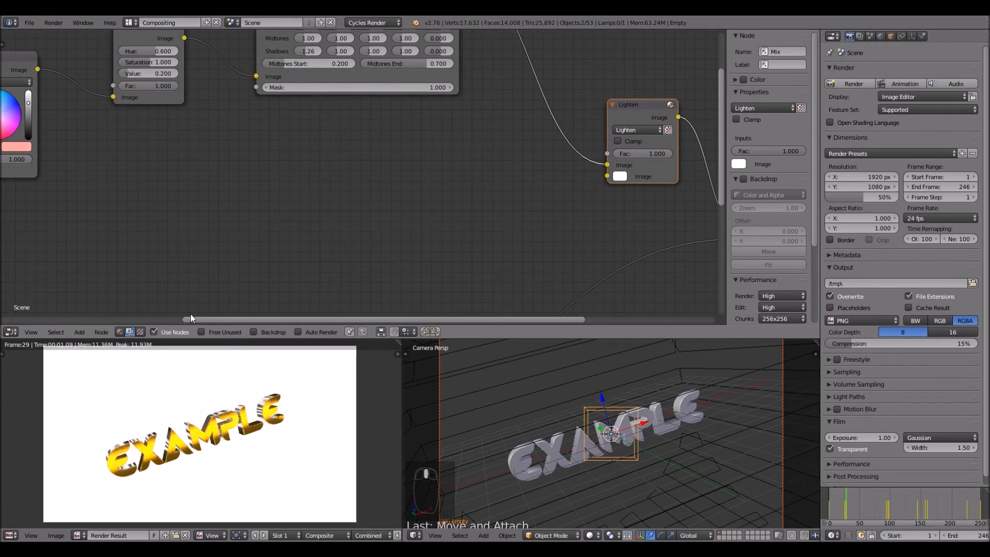
{"action": "left_click", "coordinate": [74, 336]}
{"action": "mouse_move", "coordinate": [90, 310]}
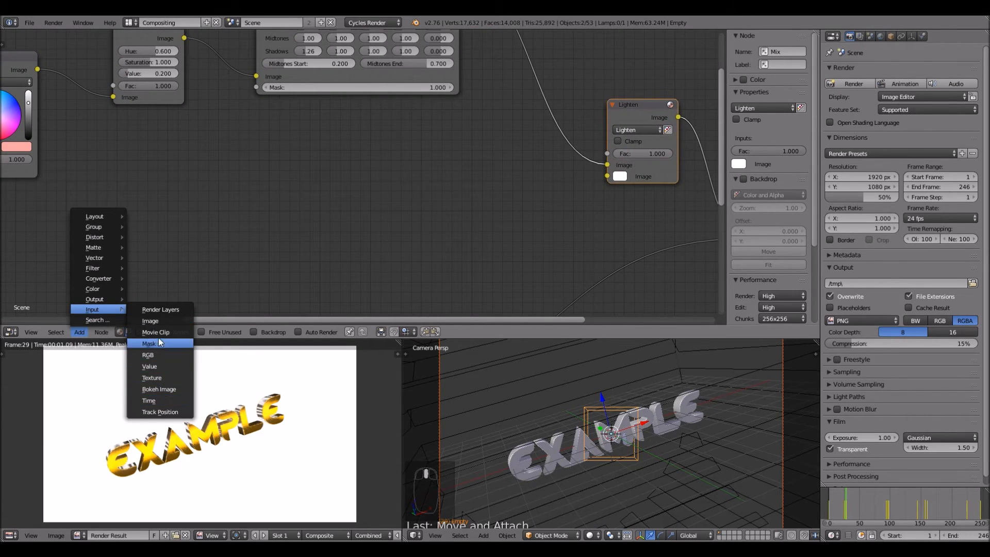
{"action": "left_click", "coordinate": [150, 320]}
{"action": "left_click", "coordinate": [246, 152]}
{"action": "left_click_drag", "start_coordinate": [319, 173], "coordinate": [607, 177]}
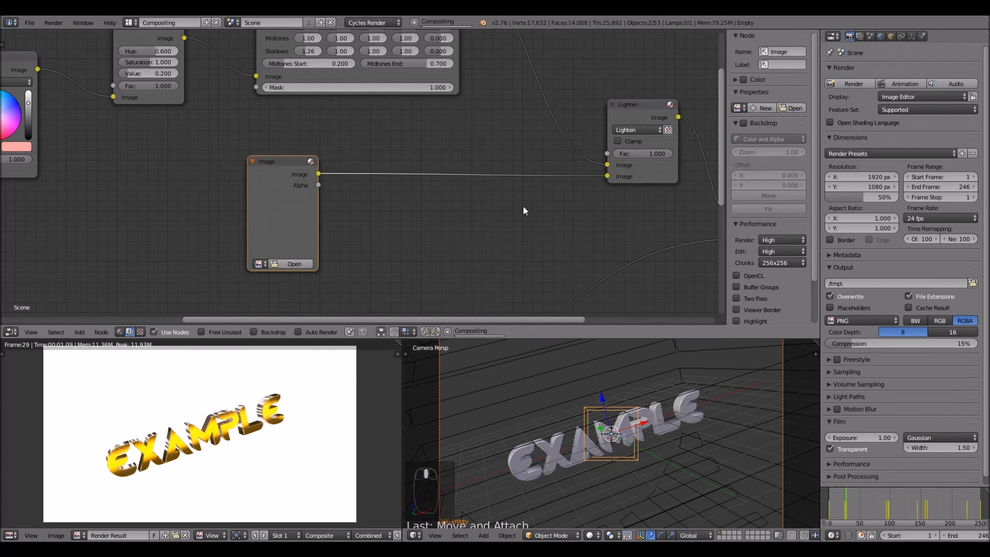
Step: Load shockwave.mov from the Desktop's Intro tutorial Files folder into the Image node
{"action": "scroll", "coordinate": [373, 221], "scroll_direction": "down", "scroll_amount": 2}
{"action": "middle_click_drag", "start_coordinate": [372, 220], "coordinate": [446, 197]}
{"action": "left_click", "coordinate": [364, 222]}
{"action": "left_click", "coordinate": [31, 133]}
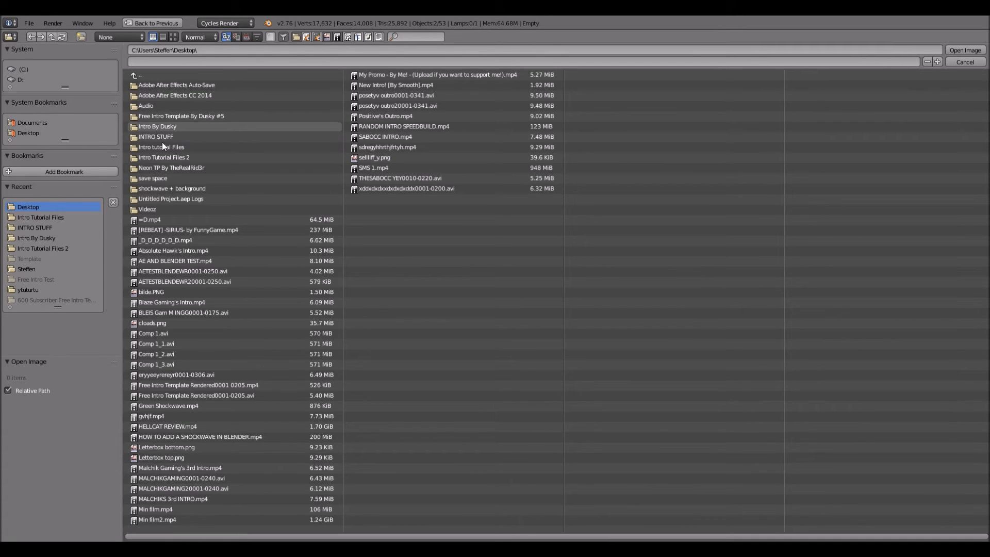
{"action": "left_click", "coordinate": [169, 148]}
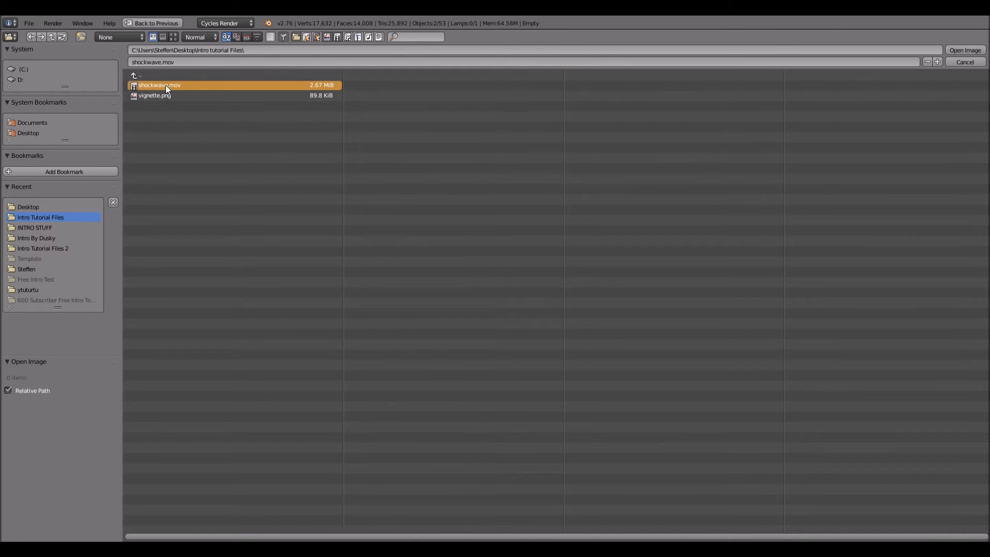
{"action": "double_click", "coordinate": [165, 85]}
Step: Set the shockwave Image node's Start Frame to 29
{"action": "scroll", "coordinate": [228, 213], "scroll_direction": "up", "scroll_amount": 5}
{"action": "scroll", "coordinate": [179, 129], "scroll_direction": "up", "scroll_amount": 2}
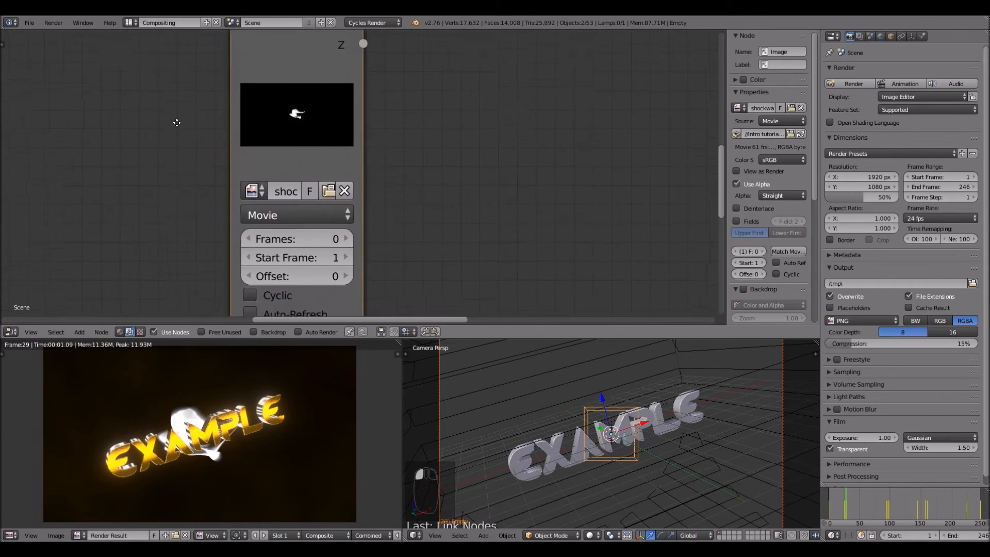
{"action": "left_click", "coordinate": [275, 238]}
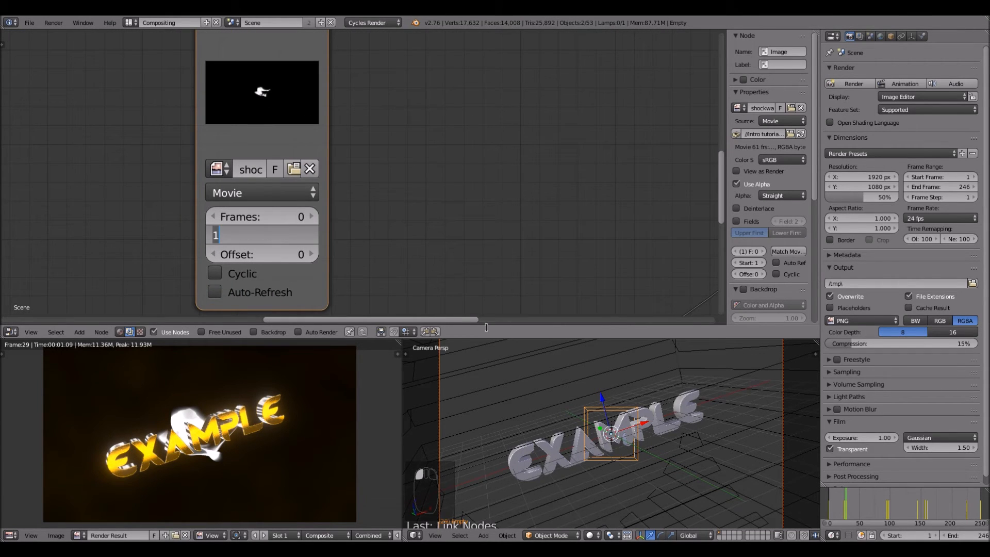
{"action": "key", "text": "Return"}
{"action": "scroll", "coordinate": [929, 536], "scroll_direction": "down", "scroll_amount": 4}
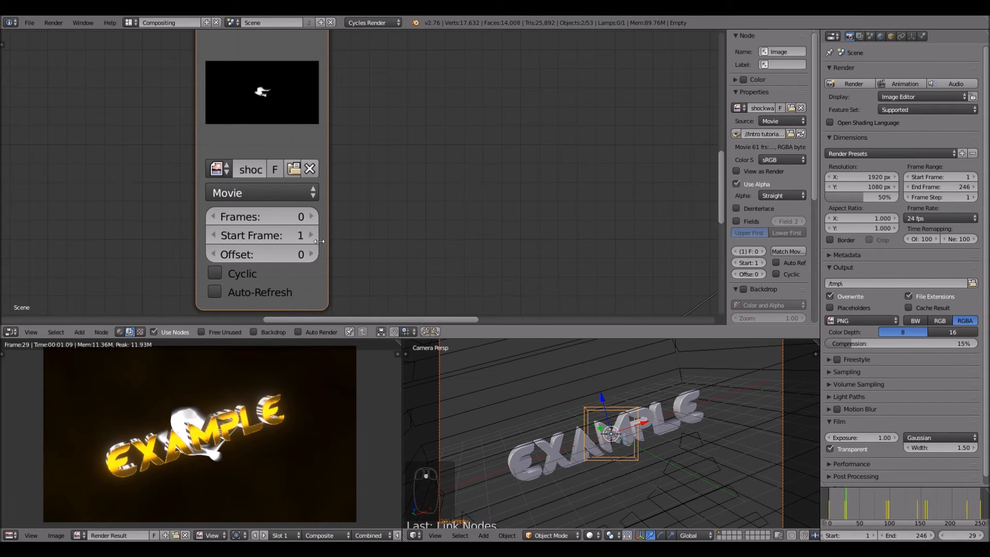
{"action": "left_click", "coordinate": [288, 236]}
{"action": "type", "text": "29"}
{"action": "key", "text": "Return"}
Step: Set the shockwave Image node's Frames to 100
{"action": "middle_click_drag", "start_coordinate": [350, 214], "coordinate": [366, 212]}
{"action": "left_click", "coordinate": [290, 226]}
{"action": "left_click", "coordinate": [290, 215]}
{"action": "left_click", "coordinate": [290, 215]}
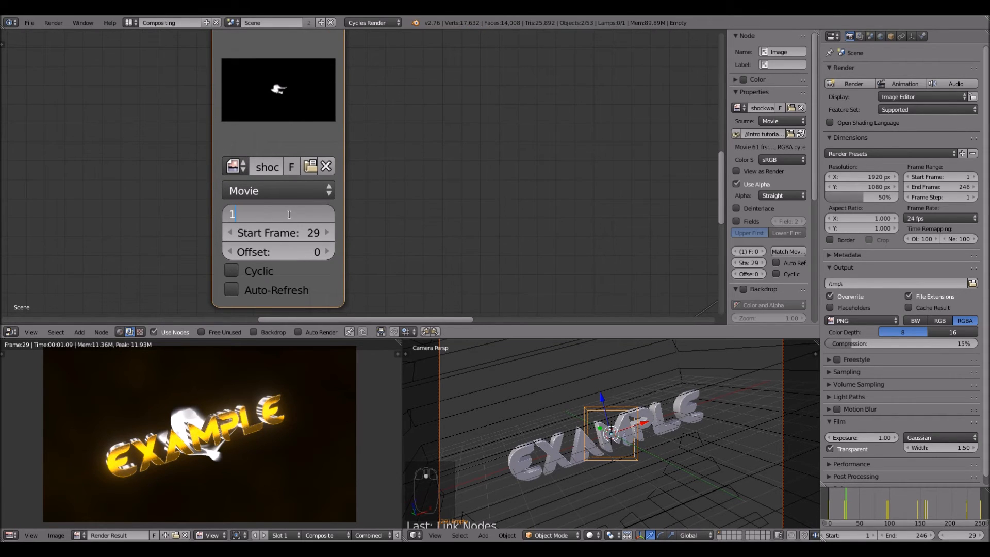
{"action": "type", "text": "100"}
{"action": "key", "text": "Return"}
Step: Move the shockwave Image node far back, to just below the background's Render Layers node
{"action": "scroll", "coordinate": [436, 223], "scroll_direction": "down", "scroll_amount": 2}
{"action": "middle_click_drag", "start_coordinate": [435, 223], "coordinate": [526, 237]}
{"action": "scroll", "coordinate": [468, 231], "scroll_direction": "down", "scroll_amount": 9}
{"action": "left_click_drag", "start_coordinate": [434, 129], "coordinate": [98, 197]}
Step: Insert a Hue Saturation Value node on the link between the shockwave Image node and the Lighten node
{"action": "scroll", "coordinate": [206, 193], "scroll_direction": "up", "scroll_amount": 5}
{"action": "middle_click_drag", "start_coordinate": [205, 193], "coordinate": [257, 171]}
{"action": "scroll", "coordinate": [256, 171], "scroll_direction": "up", "scroll_amount": 1}
{"action": "scroll", "coordinate": [408, 204], "scroll_direction": "down", "scroll_amount": 2}
{"action": "scroll", "coordinate": [474, 175], "scroll_direction": "down", "scroll_amount": 1}
{"action": "middle_click_drag", "start_coordinate": [527, 154], "coordinate": [414, 183]}
{"action": "scroll", "coordinate": [400, 181], "scroll_direction": "down", "scroll_amount": 2}
{"action": "scroll", "coordinate": [397, 181], "scroll_direction": "up", "scroll_amount": 7}
{"action": "middle_click_drag", "start_coordinate": [203, 217], "coordinate": [318, 219]}
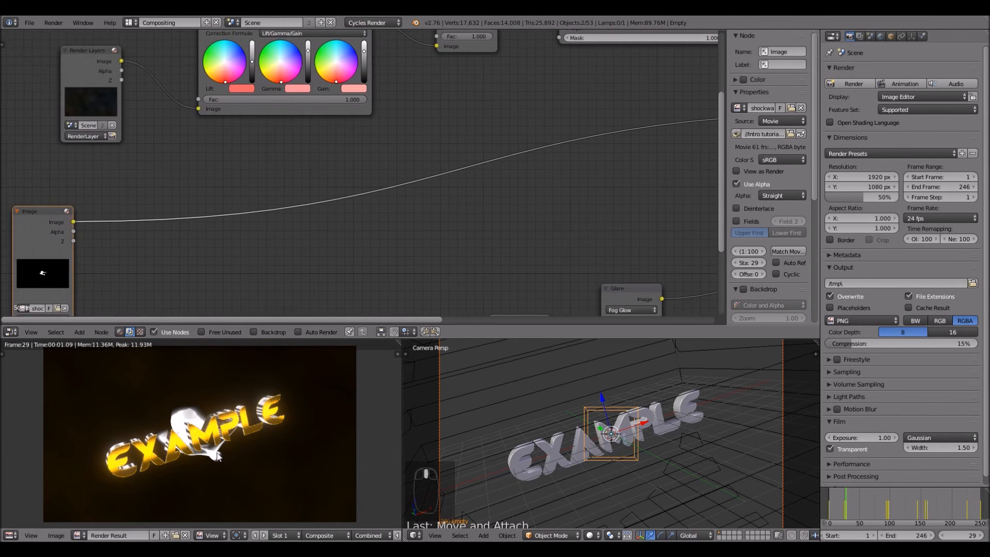
{"action": "left_click", "coordinate": [79, 332]}
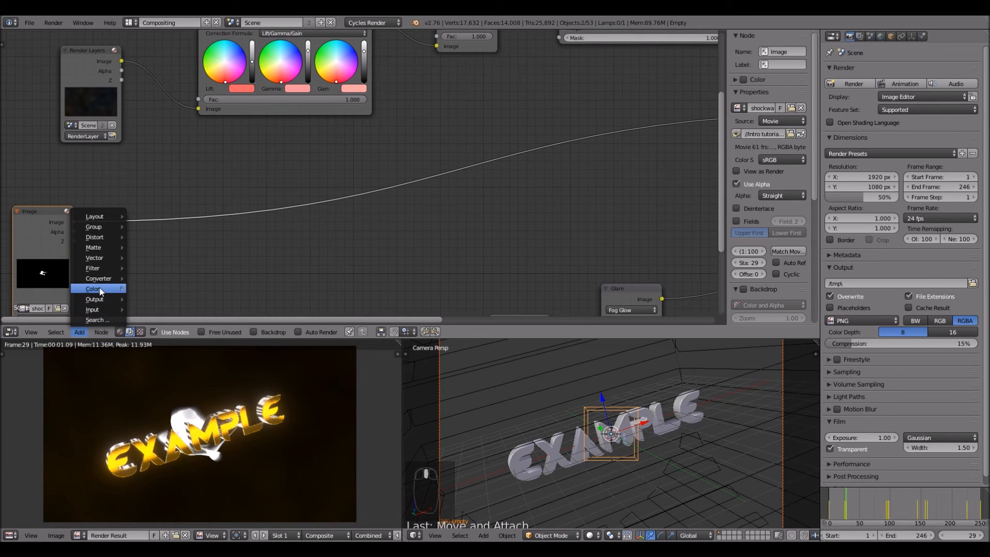
{"action": "mouse_move", "coordinate": [114, 291]}
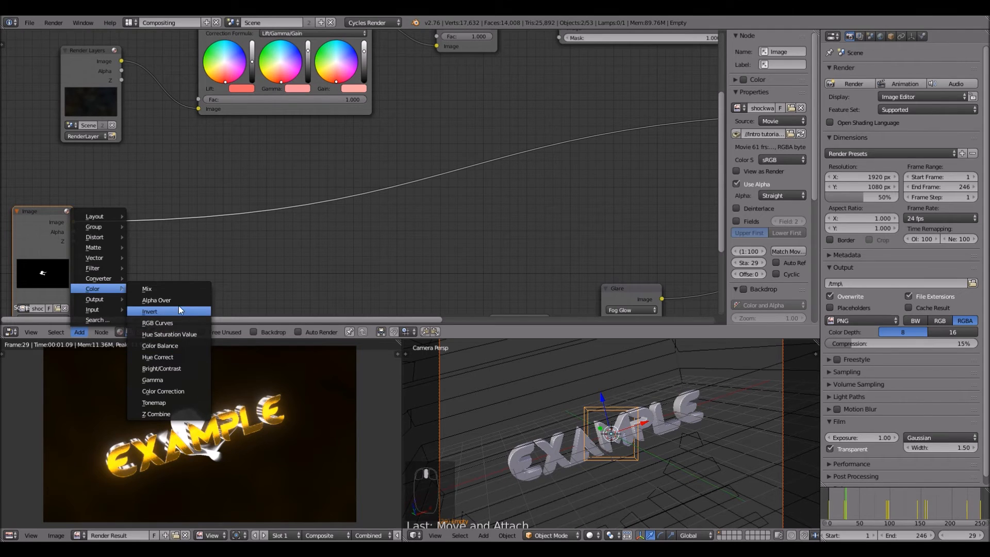
{"action": "left_click", "coordinate": [187, 335]}
{"action": "left_click", "coordinate": [206, 237]}
Step: Keyframe Value on the shockwave's Hue Saturation Value node at 1 on frame 29 and at 0 on frame 28
{"action": "scroll", "coordinate": [129, 211], "scroll_direction": "up", "scroll_amount": 5}
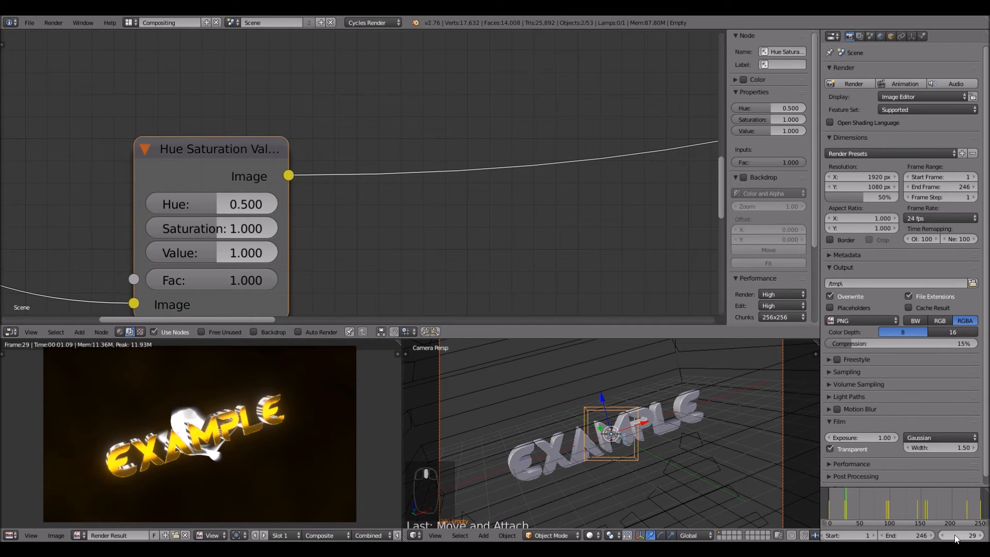
{"action": "middle_click_drag", "start_coordinate": [211, 258], "coordinate": [326, 211]}
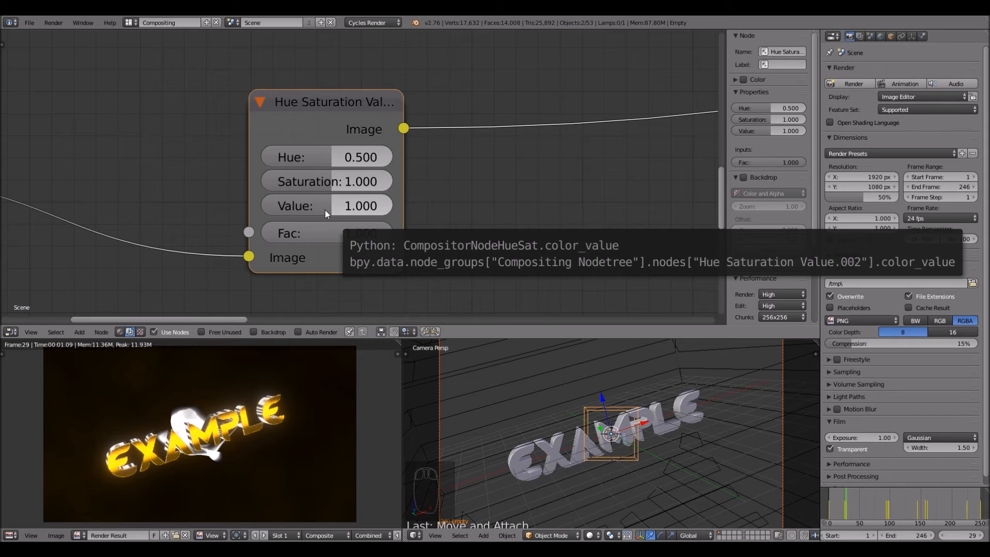
{"action": "key", "text": "i"}
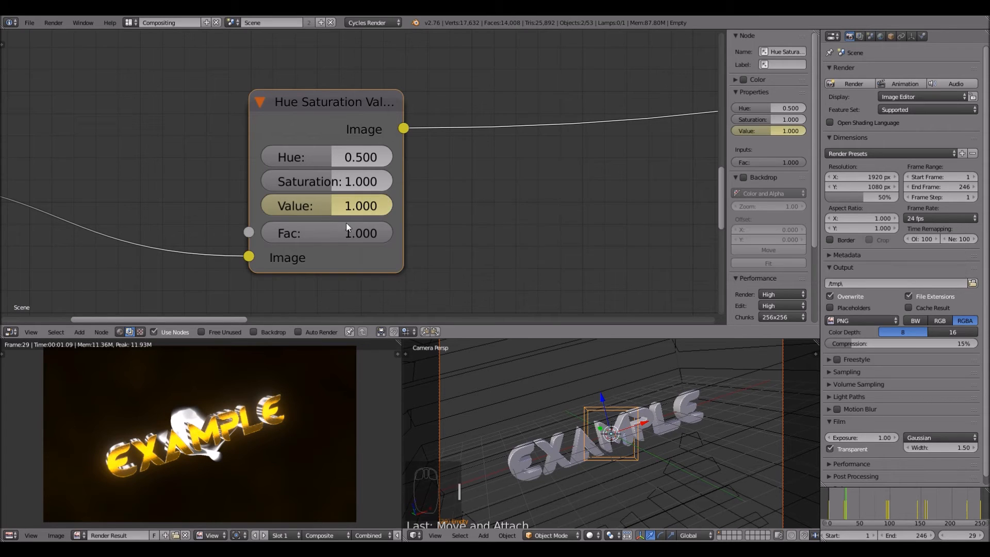
{"action": "left_click", "coordinate": [943, 535]}
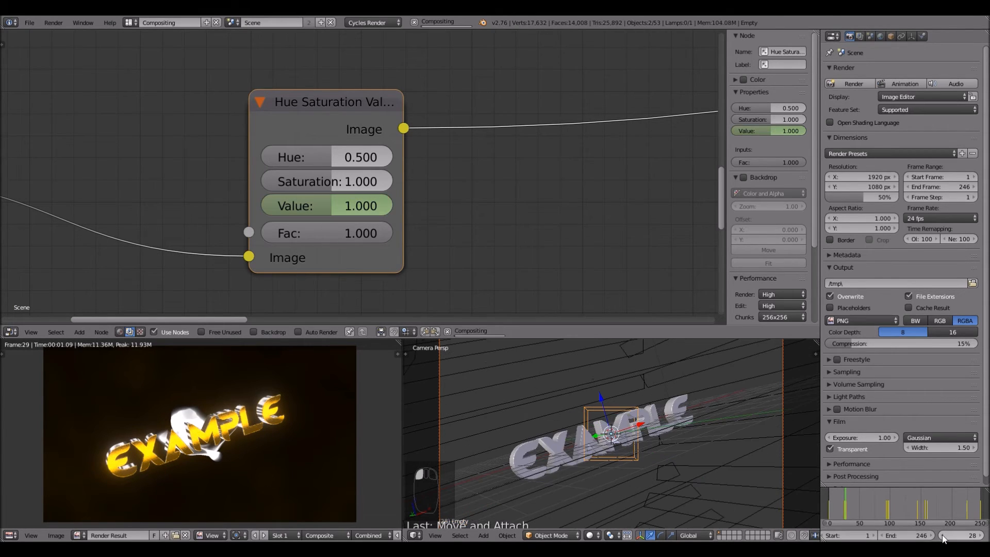
{"action": "left_click", "coordinate": [342, 207]}
{"action": "type", "text": "0"}
{"action": "key", "text": "Return"}
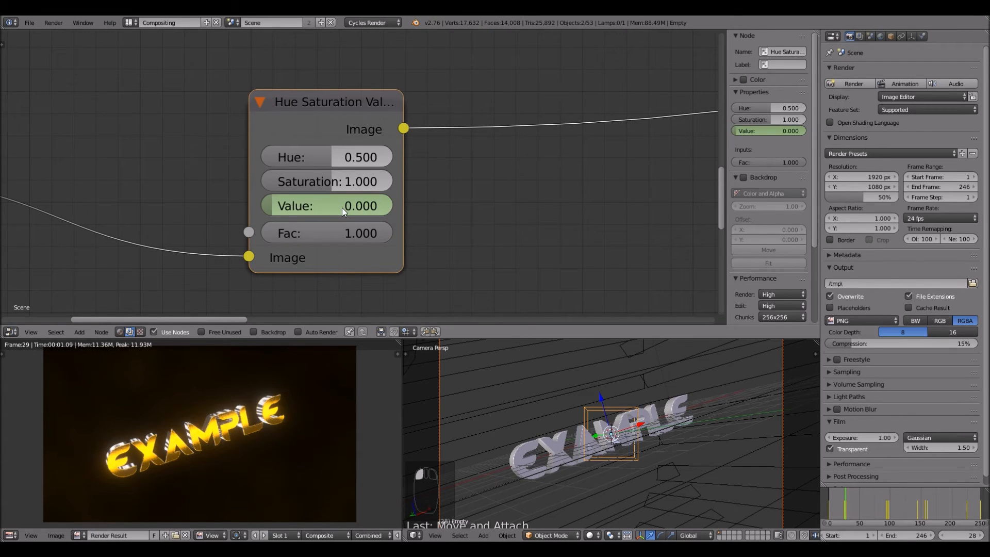
{"action": "key", "text": "i"}
{"action": "scroll", "coordinate": [464, 204], "scroll_direction": "down", "scroll_amount": 2}
{"action": "scroll", "coordinate": [464, 204], "scroll_direction": "down", "scroll_amount": 3}
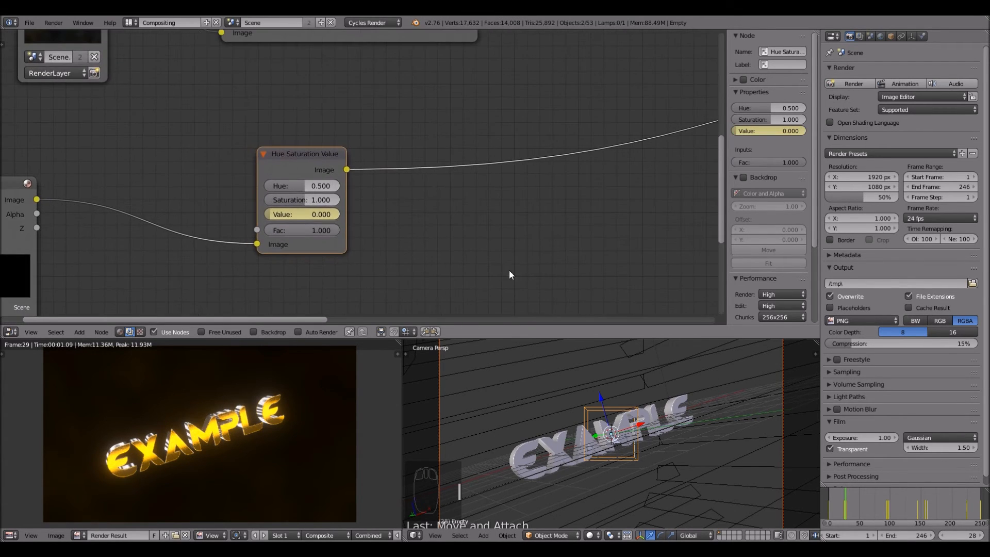
Step: Go past frame 29 and scrub the timeline to frame 45 to check the shockwave in the composited render
{"action": "key", "text": "Right"}
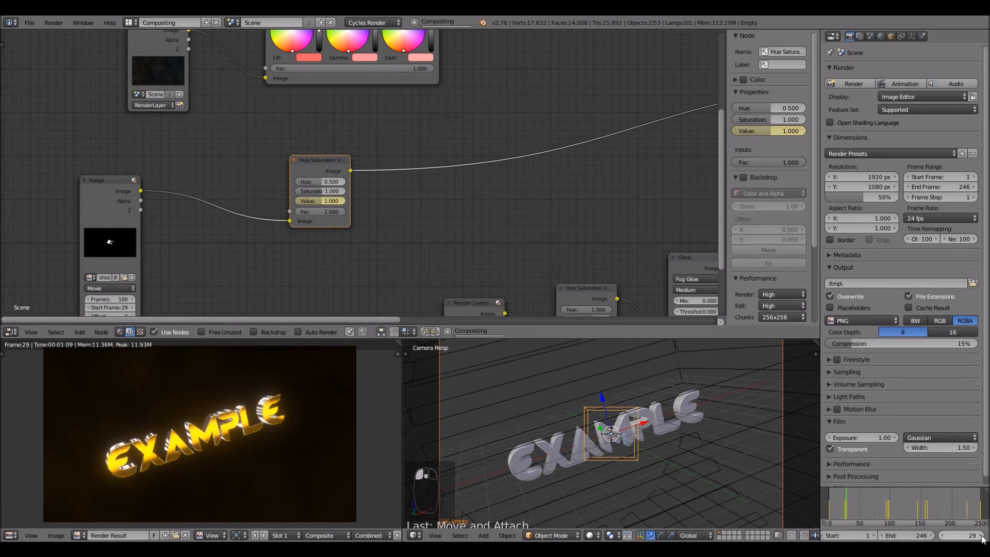
{"action": "left_click", "coordinate": [862, 505]}
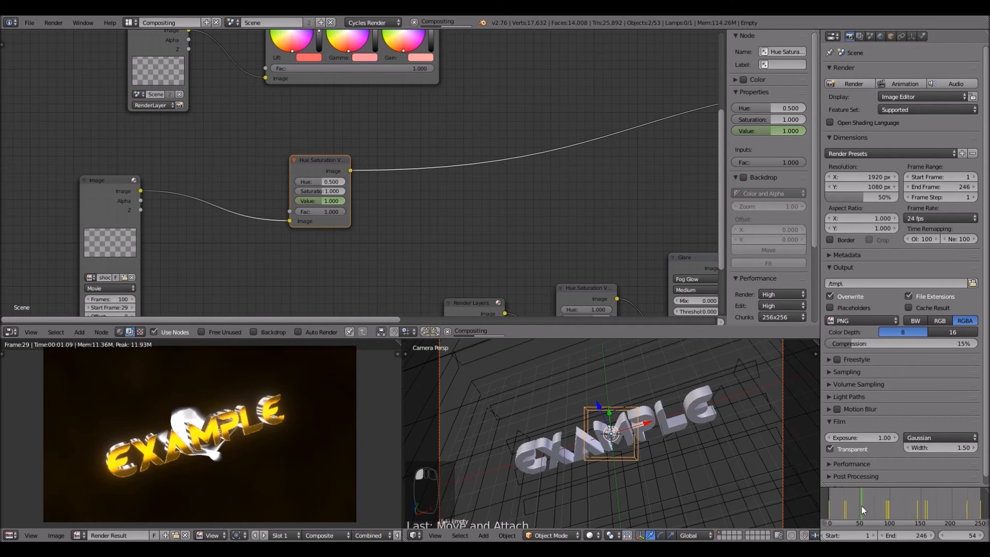
{"action": "left_click_drag", "start_coordinate": [859, 502], "coordinate": [856, 506]}
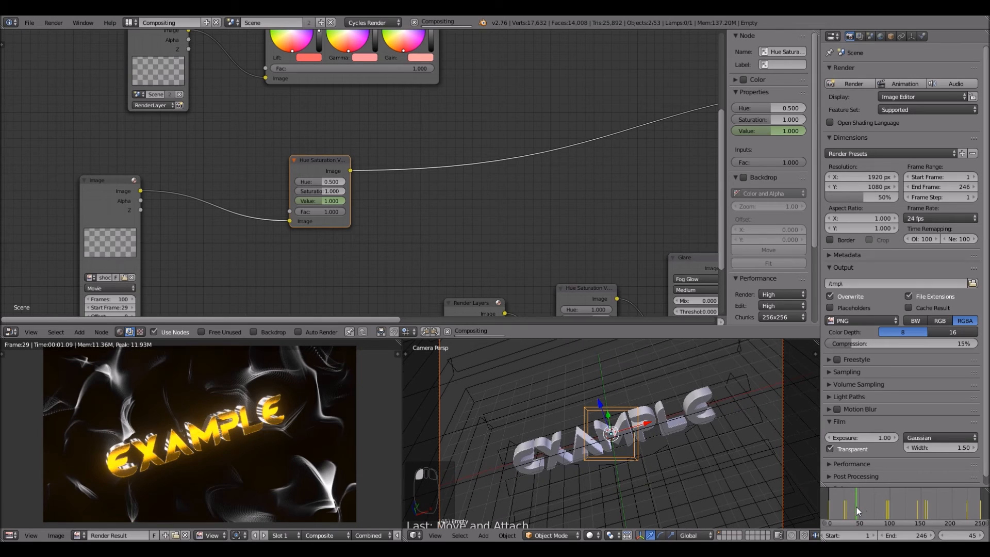
{"action": "scroll", "coordinate": [491, 243], "scroll_direction": "up", "scroll_amount": 1}
{"action": "scroll", "coordinate": [491, 244], "scroll_direction": "up", "scroll_amount": 1}
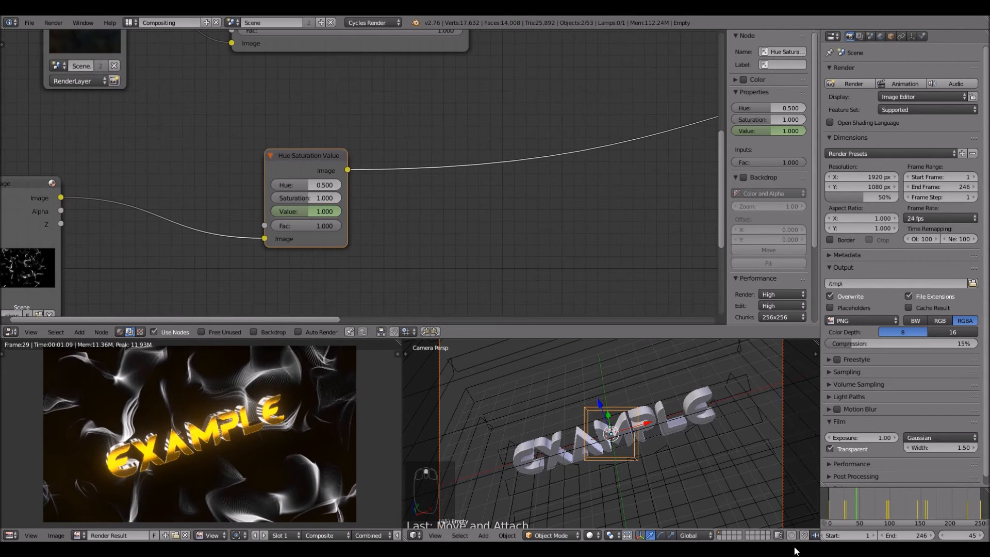
Step: Step the timeline back to frame 40
{"action": "left_click", "coordinate": [944, 537]}
{"action": "left_click", "coordinate": [944, 537]}
{"action": "left_click", "coordinate": [943, 538]}
{"action": "left_click", "coordinate": [944, 537]}
{"action": "left_click", "coordinate": [944, 537]}
Step: Duplicate the background's Color Balance node onto the link between the shockwave's Hue Saturation Value node and the Lighten node
{"action": "scroll", "coordinate": [572, 243], "scroll_direction": "down", "scroll_amount": 3}
{"action": "middle_click_drag", "start_coordinate": [571, 243], "coordinate": [615, 250]}
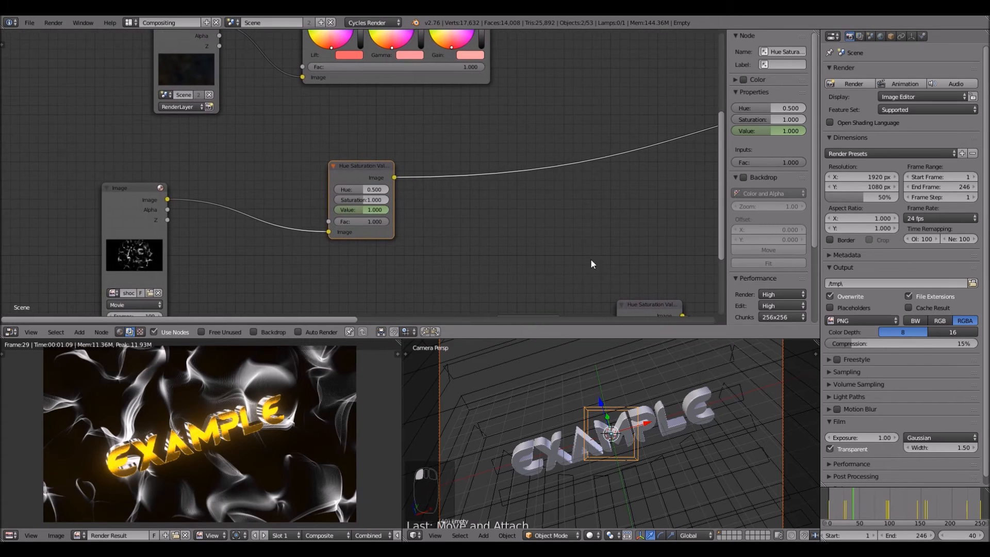
{"action": "scroll", "coordinate": [507, 219], "scroll_direction": "up", "scroll_amount": 5}
{"action": "middle_click_drag", "start_coordinate": [506, 218], "coordinate": [370, 187]}
{"action": "scroll", "coordinate": [358, 204], "scroll_direction": "up", "scroll_amount": 2}
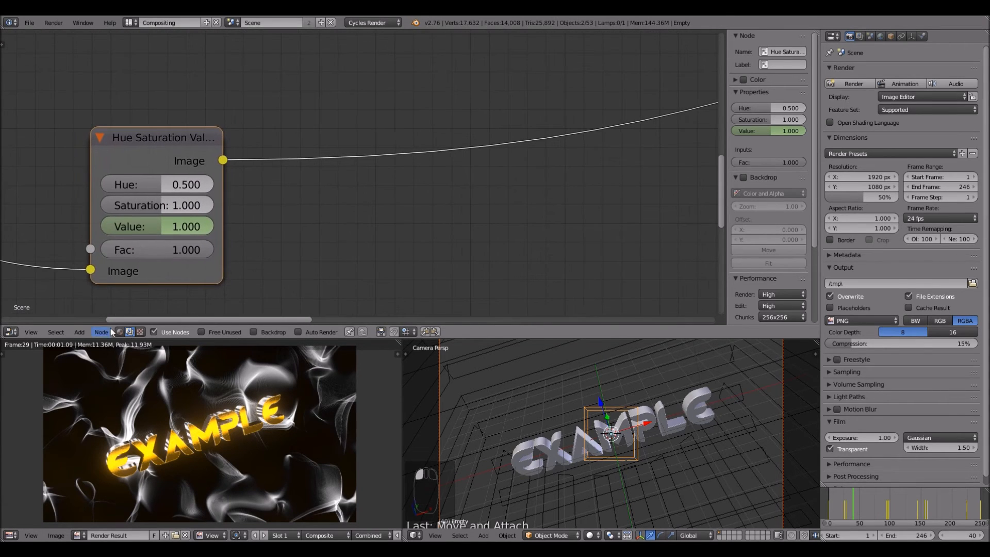
{"action": "left_click", "coordinate": [80, 332]}
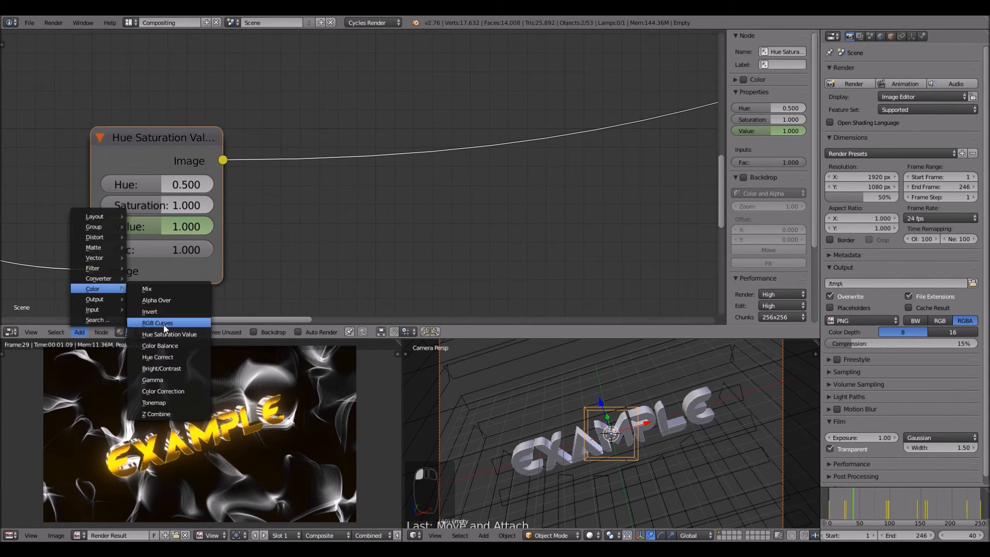
{"action": "scroll", "coordinate": [343, 183], "scroll_direction": "down", "scroll_amount": 4}
{"action": "middle_click_drag", "start_coordinate": [341, 184], "coordinate": [354, 229]}
{"action": "scroll", "coordinate": [331, 263], "scroll_direction": "down", "scroll_amount": 7}
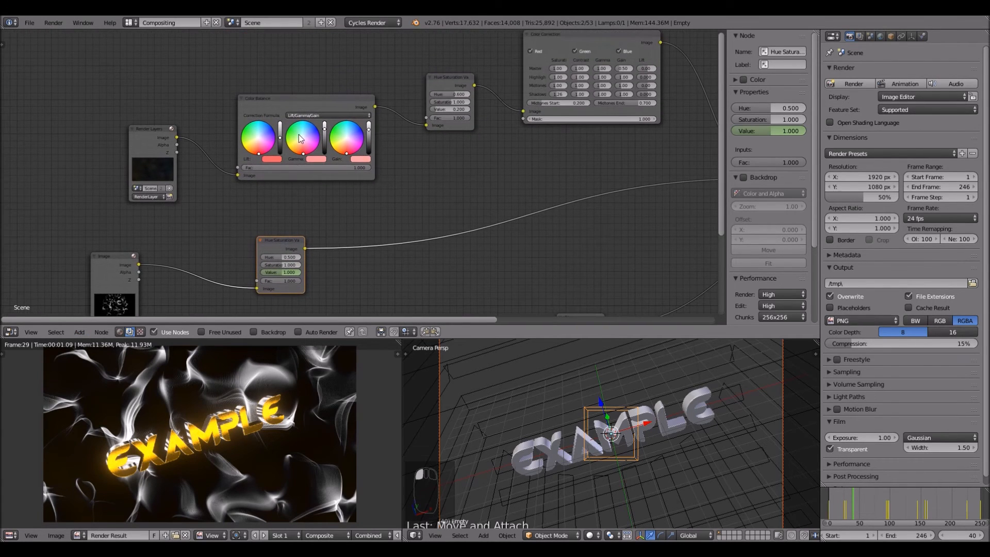
{"action": "left_click", "coordinate": [308, 104]}
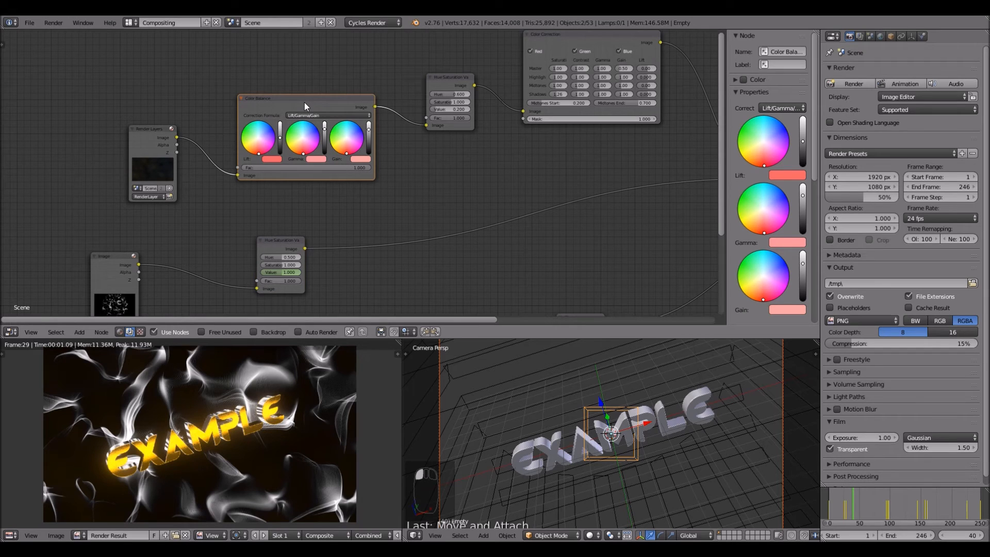
{"action": "key", "text": "shift+d"}
{"action": "left_click", "coordinate": [430, 210]}
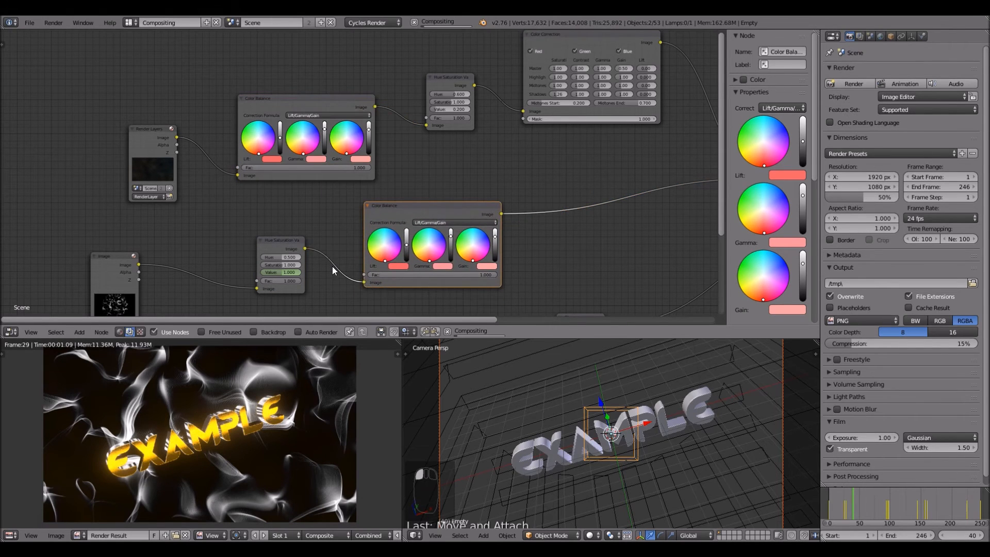
Step: Move the shockwave's Hue Saturation Value and Color Balance nodes back toward the shockwave Image node to free space on the link
{"action": "scroll", "coordinate": [333, 265], "scroll_direction": "up", "scroll_amount": 7}
{"action": "middle_click_drag", "start_coordinate": [332, 262], "coordinate": [205, 176]}
{"action": "scroll", "coordinate": [268, 193], "scroll_direction": "down", "scroll_amount": 3}
{"action": "scroll", "coordinate": [249, 154], "scroll_direction": "down", "scroll_amount": 1}
{"action": "scroll", "coordinate": [249, 155], "scroll_direction": "up", "scroll_amount": 4}
{"action": "scroll", "coordinate": [205, 176], "scroll_direction": "down", "scroll_amount": 6}
{"action": "scroll", "coordinate": [264, 171], "scroll_direction": "down", "scroll_amount": 2}
{"action": "middle_click_drag", "start_coordinate": [264, 171], "coordinate": [273, 192]}
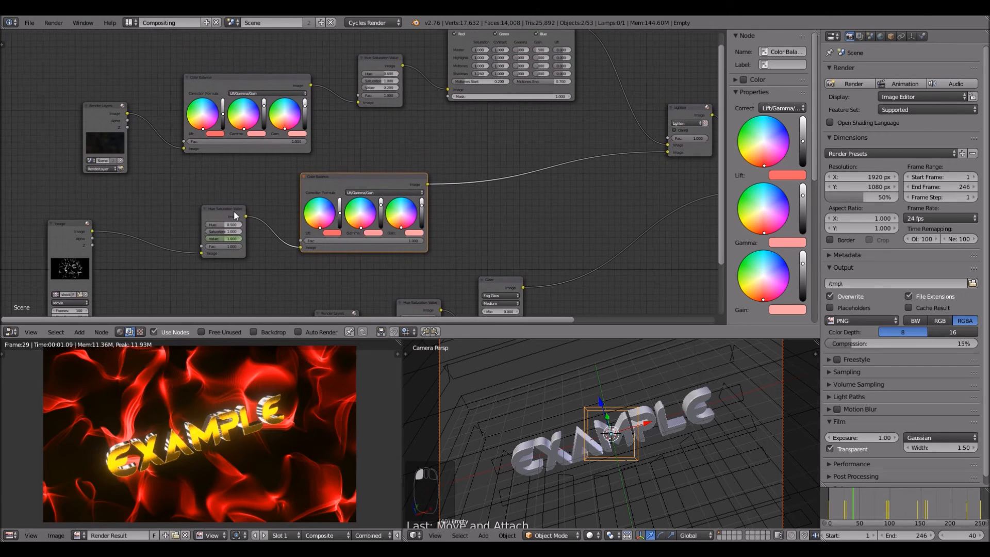
{"action": "left_click_drag", "start_coordinate": [234, 210], "coordinate": [202, 215]}
{"action": "left_click_drag", "start_coordinate": [346, 175], "coordinate": [293, 176]}
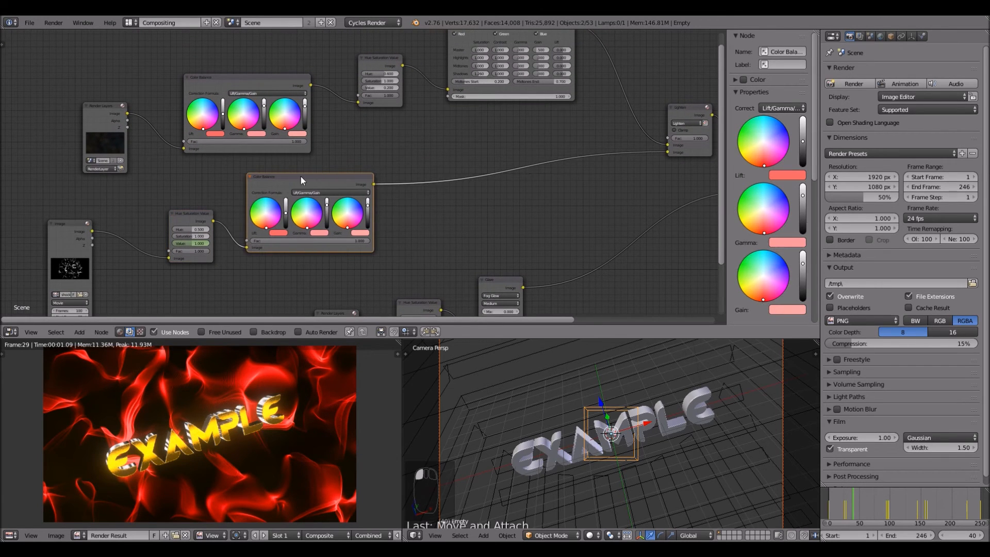
Step: Duplicate the background's Hue Saturation Value node onto the link between the shockwave's Color Balance node and the Lighten node
{"action": "middle_click_drag", "start_coordinate": [293, 176], "coordinate": [246, 206]}
{"action": "left_click", "coordinate": [338, 91]}
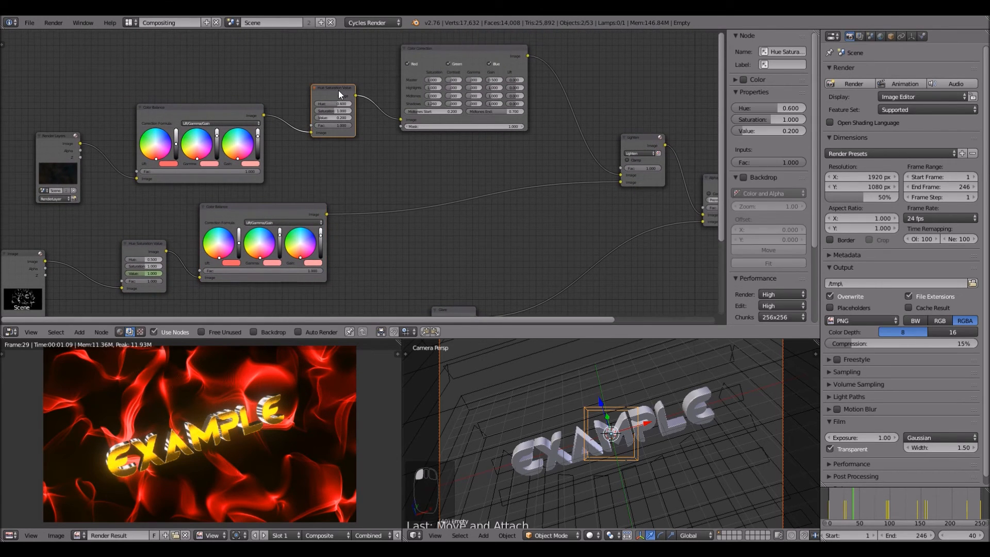
{"action": "key", "text": "shift+d"}
{"action": "left_click", "coordinate": [394, 191]}
{"action": "middle_click_drag", "start_coordinate": [394, 190], "coordinate": [359, 207], "text": "ctrl"}
Step: Duplicate the background's Color Correction node onto the link between the shockwave's second Hue Saturation Value node and the Lighten node
{"action": "left_click", "coordinate": [404, 78]}
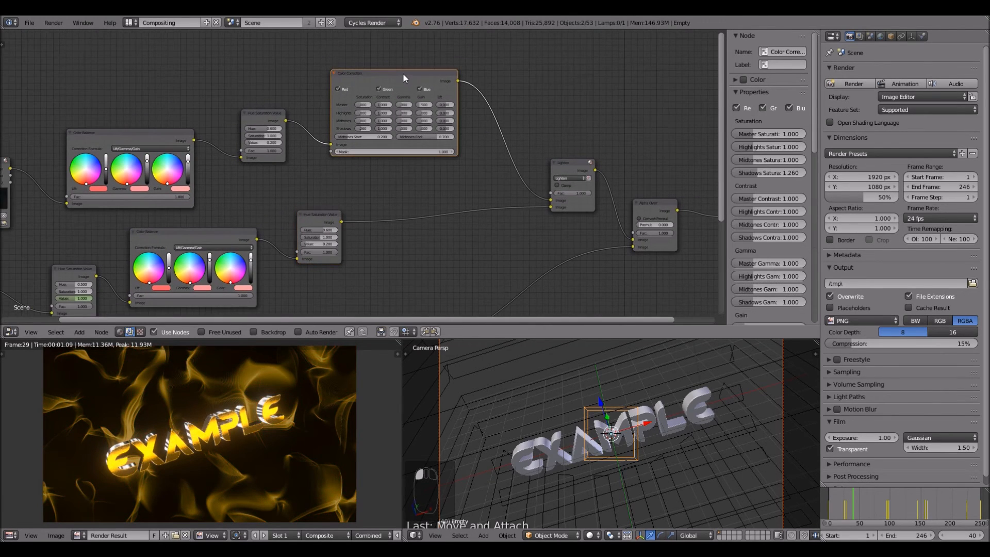
{"action": "key", "text": "shift+d"}
{"action": "left_click", "coordinate": [450, 191]}
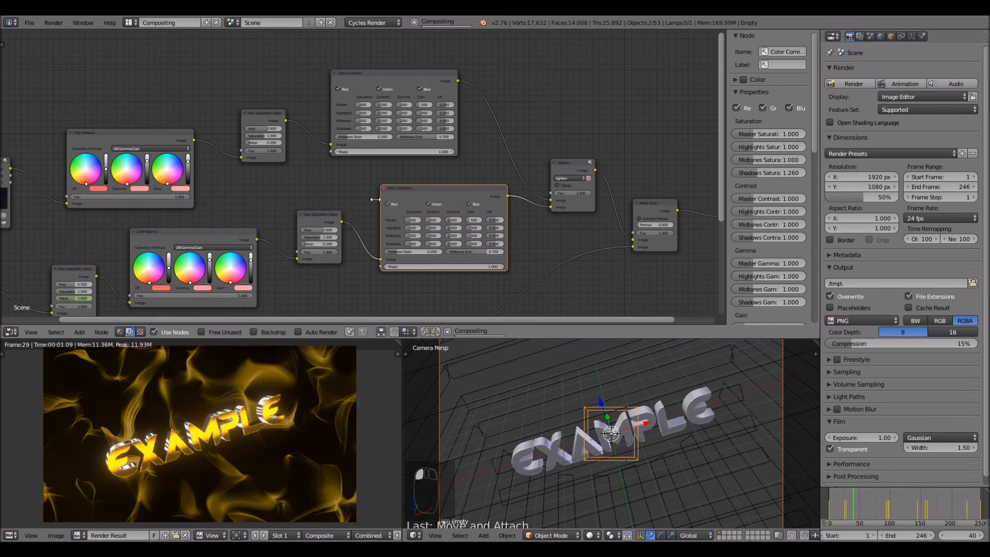
Step: Set Value to 1 on the shockwave's duplicated Hue Saturation Value node and Master Gain to 1 on its Color Correction node
{"action": "scroll", "coordinate": [361, 206], "scroll_direction": "up", "scroll_amount": 2}
{"action": "scroll", "coordinate": [360, 206], "scroll_direction": "up", "scroll_amount": 3}
{"action": "middle_click_drag", "start_coordinate": [361, 206], "coordinate": [383, 127]}
{"action": "scroll", "coordinate": [369, 148], "scroll_direction": "up", "scroll_amount": 2}
{"action": "scroll", "coordinate": [383, 127], "scroll_direction": "up", "scroll_amount": 1}
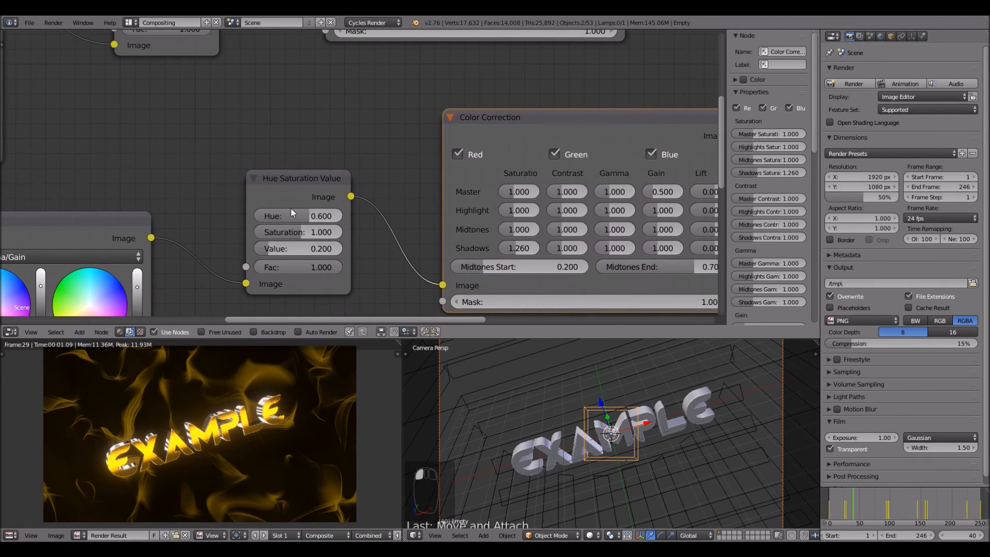
{"action": "left_click", "coordinate": [306, 247]}
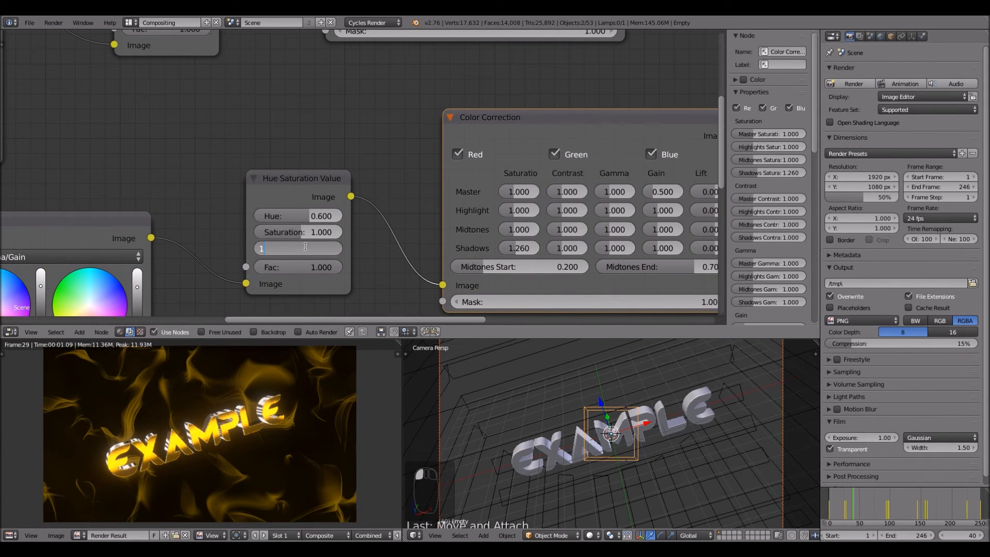
{"action": "type", "text": "1"}
{"action": "key", "text": "Return"}
{"action": "middle_click_drag", "start_coordinate": [440, 199], "coordinate": [275, 182]}
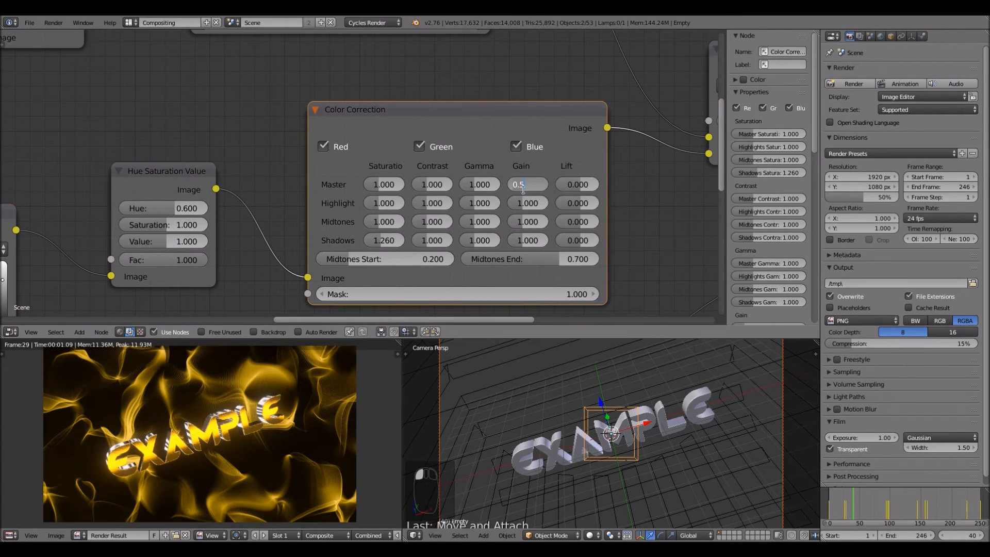
{"action": "key", "text": "Return"}
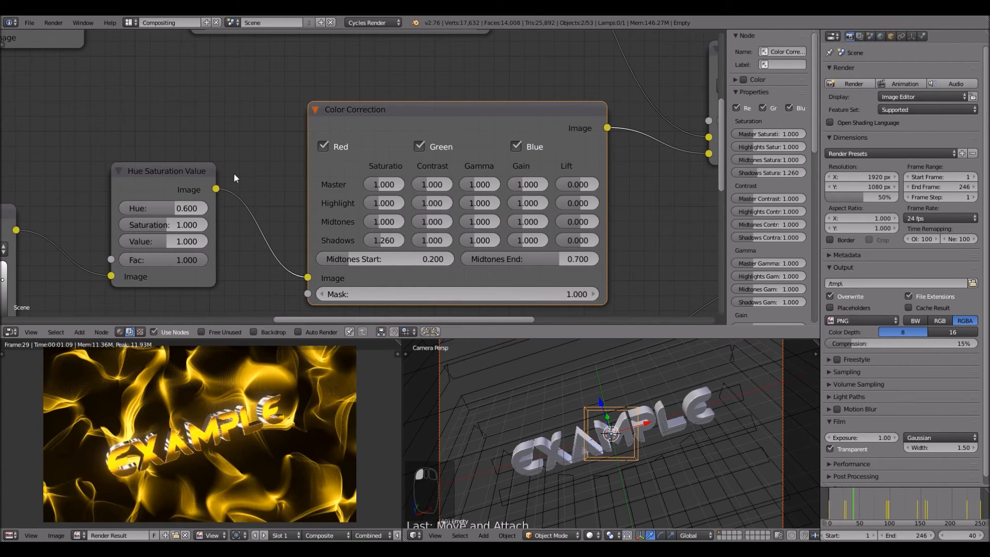
Step: Shift the shockwave's Hue Saturation Value, Color Balance and Color Correction nodes back toward its Image node, leaving room before the Lighten node
{"action": "scroll", "coordinate": [211, 151], "scroll_direction": "down", "scroll_amount": 3}
{"action": "middle_click_drag", "start_coordinate": [237, 147], "coordinate": [460, 87]}
{"action": "scroll", "coordinate": [247, 156], "scroll_direction": "down", "scroll_amount": 2}
{"action": "scroll", "coordinate": [285, 133], "scroll_direction": "up", "scroll_amount": 3}
{"action": "scroll", "coordinate": [287, 131], "scroll_direction": "down", "scroll_amount": 4}
{"action": "left_click_drag", "start_coordinate": [165, 187], "coordinate": [70, 194]}
{"action": "left_click_drag", "start_coordinate": [286, 162], "coordinate": [168, 164]}
{"action": "left_click_drag", "start_coordinate": [361, 132], "coordinate": [234, 139]}
{"action": "left_click_drag", "start_coordinate": [540, 108], "coordinate": [425, 113]}
{"action": "middle_click_drag", "start_coordinate": [521, 96], "coordinate": [396, 108]}
{"action": "left_click_drag", "start_coordinate": [533, 98], "coordinate": [384, 102]}
Step: Insert a Glare node on the link between the shockwave's Color Correction node and the Lighten node
{"action": "scroll", "coordinate": [392, 184], "scroll_direction": "up", "scroll_amount": 3}
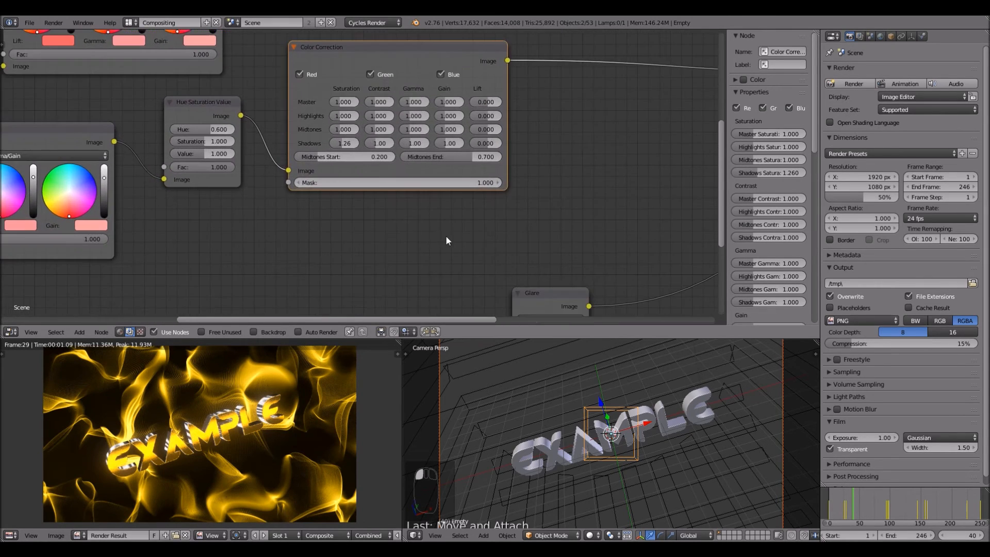
{"action": "middle_click_drag", "start_coordinate": [443, 234], "coordinate": [116, 45]}
{"action": "left_click", "coordinate": [79, 332]}
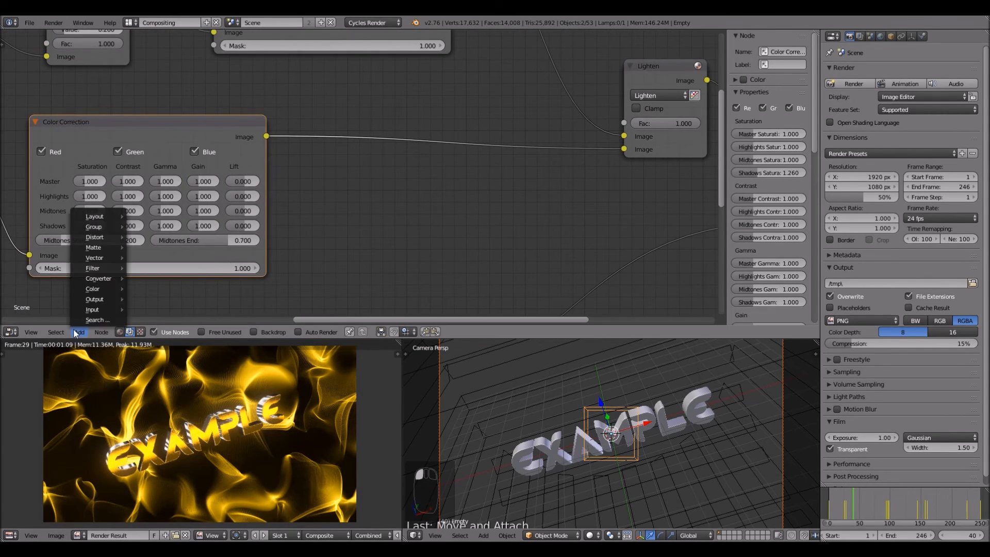
{"action": "mouse_move", "coordinate": [91, 290]}
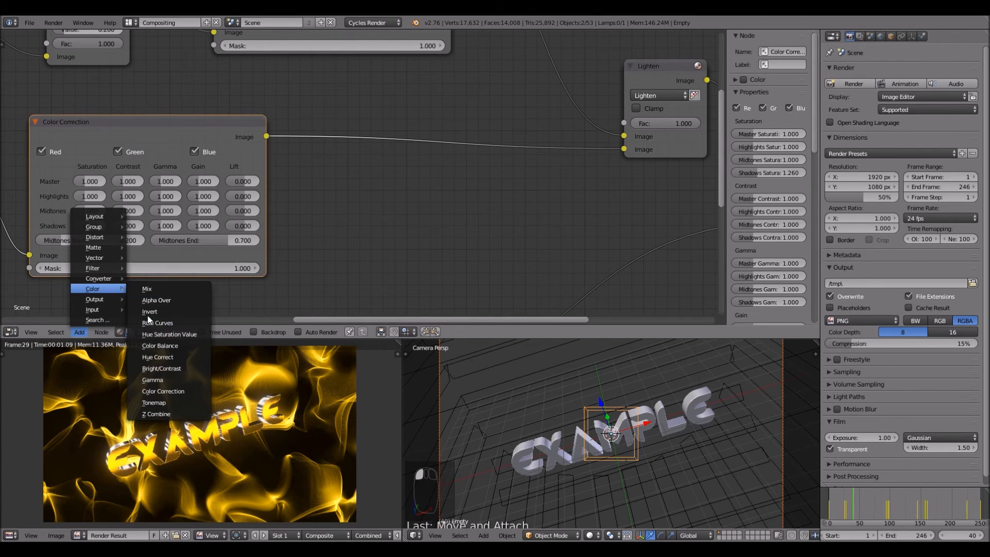
{"action": "mouse_move", "coordinate": [95, 269]}
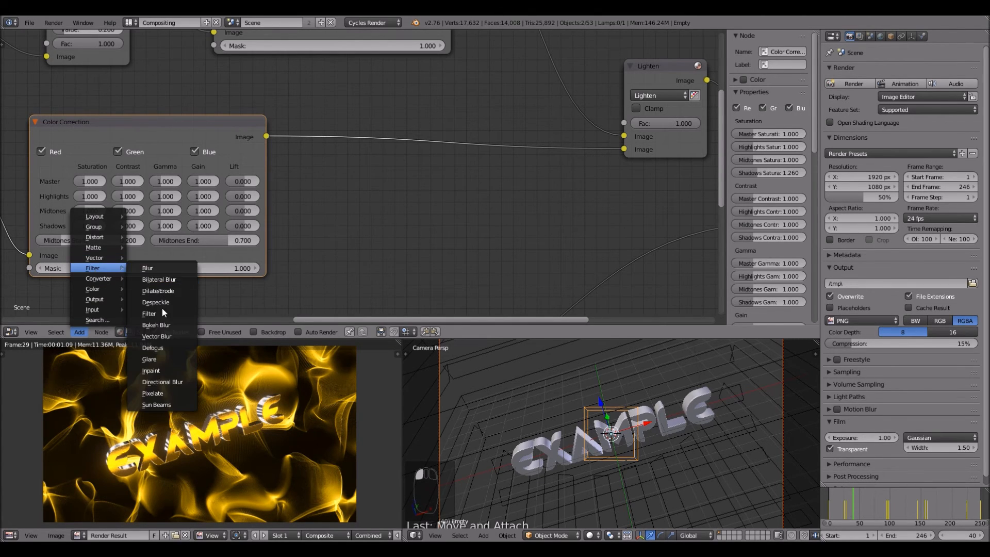
{"action": "left_click", "coordinate": [160, 358]}
{"action": "left_click", "coordinate": [336, 98]}
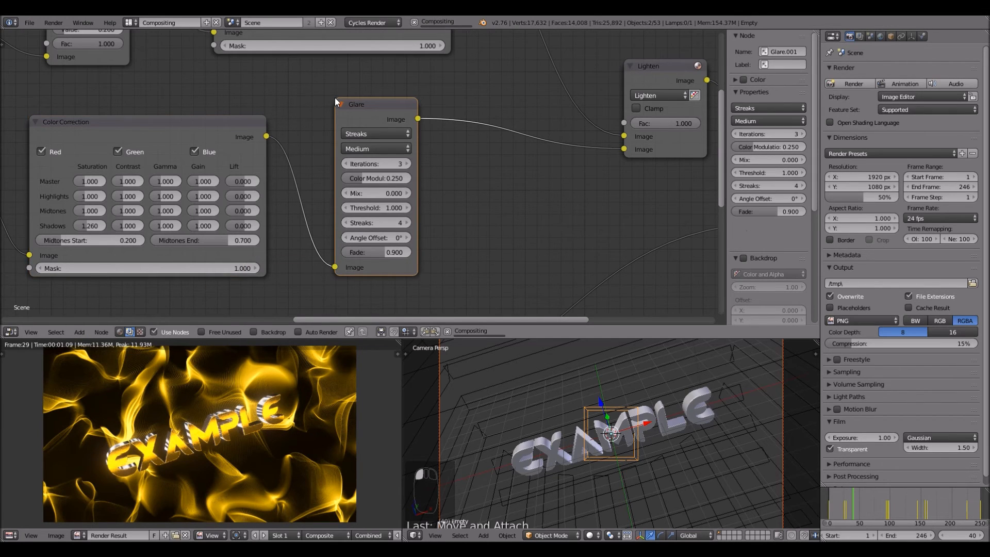
Step: Set the shockwave's Glare node to Fog Glow with a Threshold of 0
{"action": "scroll", "coordinate": [335, 98], "scroll_direction": "up", "scroll_amount": 2}
{"action": "left_click", "coordinate": [342, 133]}
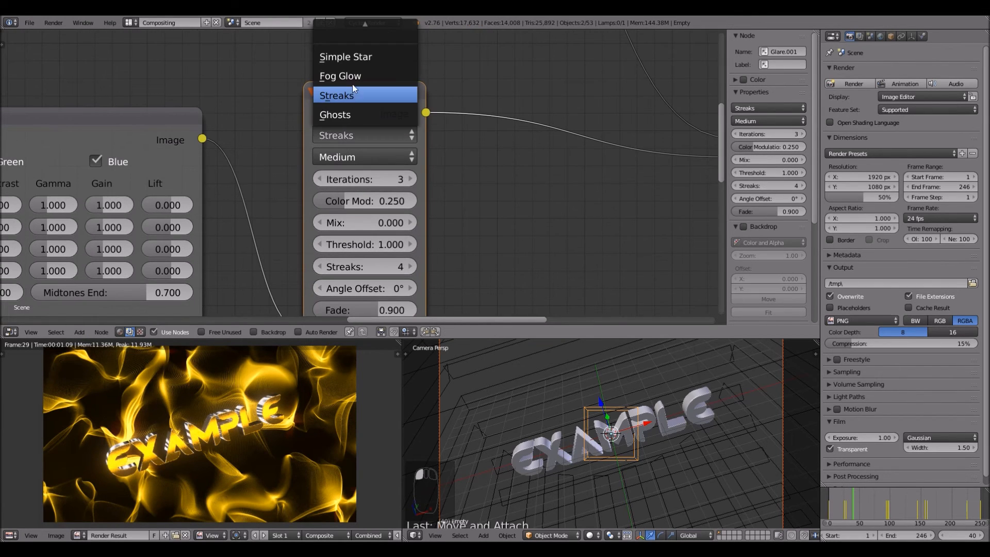
{"action": "left_click", "coordinate": [341, 75]}
{"action": "scroll", "coordinate": [265, 181], "scroll_direction": "up", "scroll_amount": 1}
{"action": "left_click", "coordinate": [375, 177]}
{"action": "type", "text": "0"}
{"action": "key", "text": "Return"}
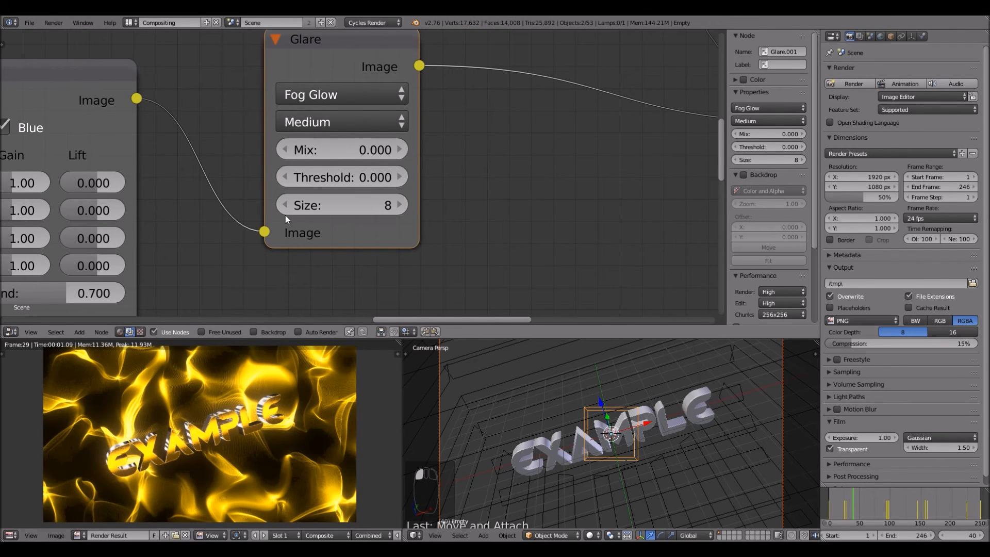
Step: Try Size values of 6, 7 and 9 on the shockwave's Glare node and return it to 8
{"action": "left_click", "coordinate": [285, 205]}
{"action": "scroll", "coordinate": [485, 211], "scroll_direction": "down", "scroll_amount": 2}
{"action": "scroll", "coordinate": [485, 211], "scroll_direction": "down", "scroll_amount": 2}
{"action": "scroll", "coordinate": [484, 211], "scroll_direction": "up", "scroll_amount": 4}
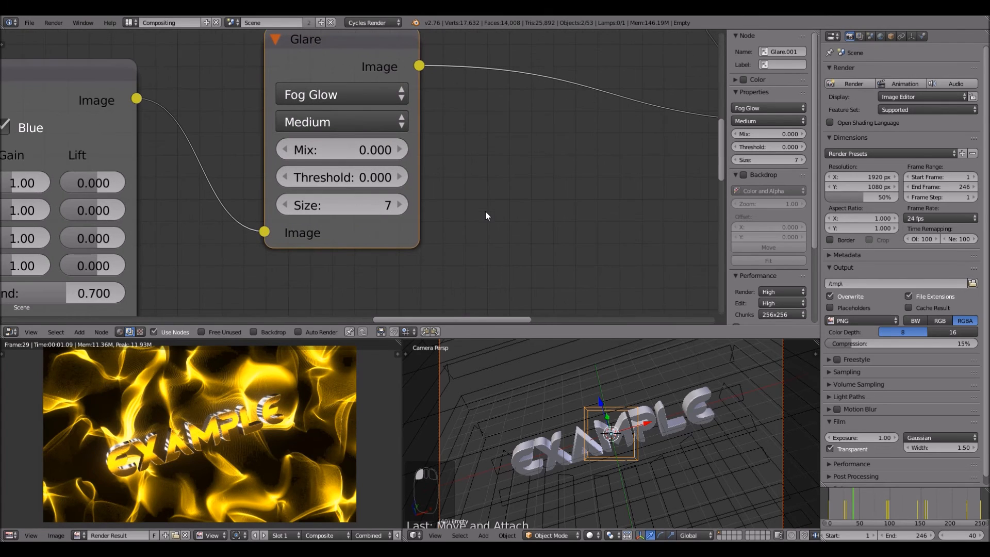
{"action": "left_click", "coordinate": [285, 206]}
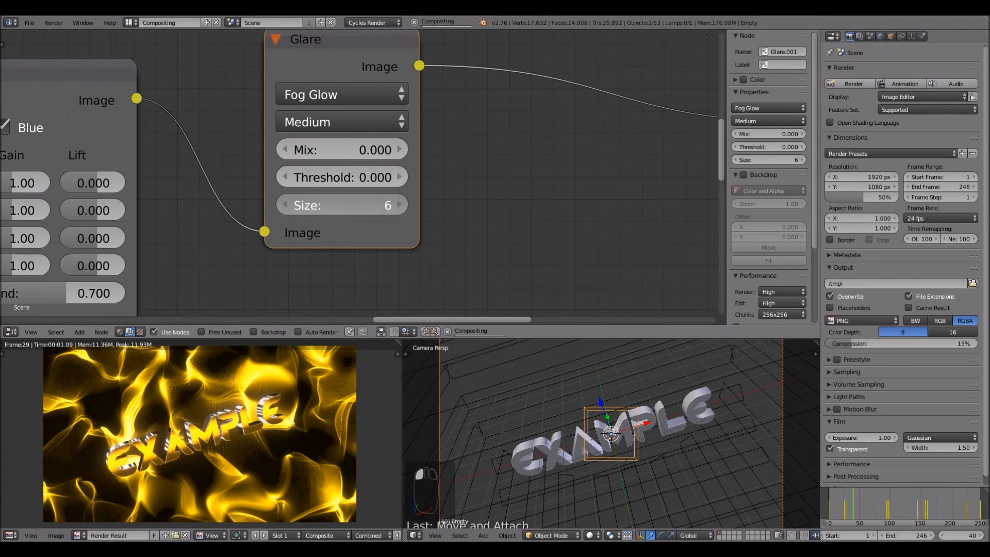
{"action": "left_click", "coordinate": [399, 206]}
{"action": "scroll", "coordinate": [514, 202], "scroll_direction": "down", "scroll_amount": 3}
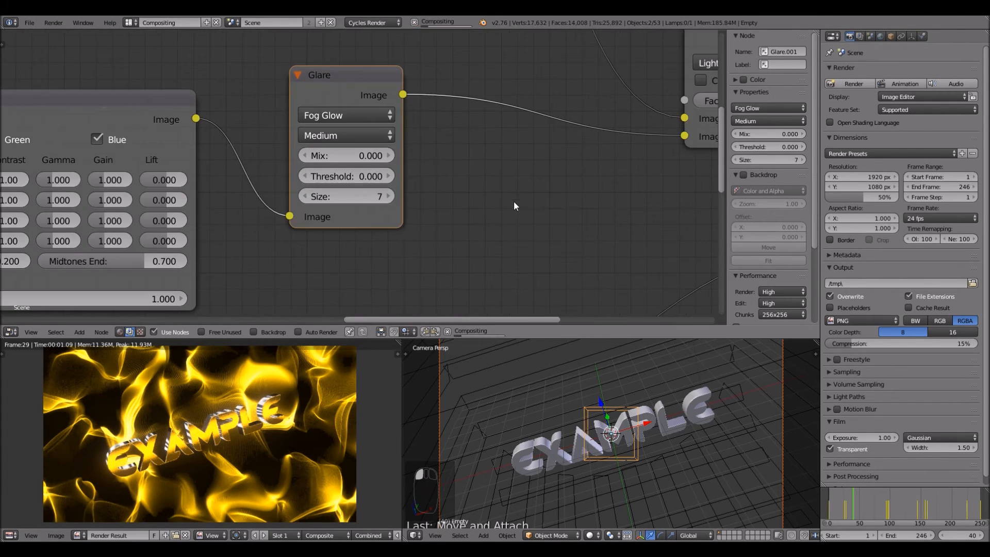
{"action": "left_click", "coordinate": [379, 191]}
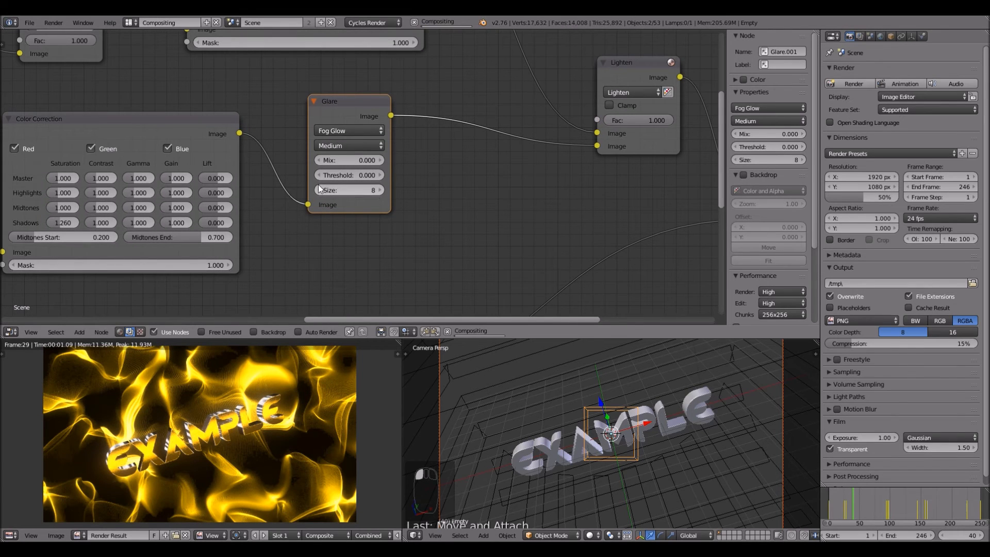
{"action": "left_click", "coordinate": [320, 191]}
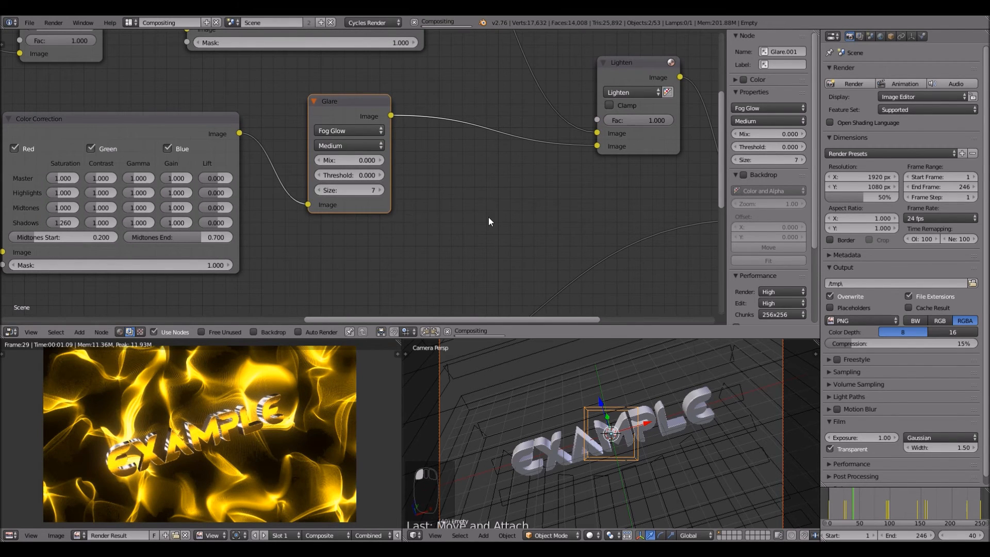
{"action": "scroll", "coordinate": [488, 218], "scroll_direction": "down", "scroll_amount": 1}
{"action": "scroll", "coordinate": [489, 220], "scroll_direction": "down", "scroll_amount": 3}
{"action": "scroll", "coordinate": [435, 219], "scroll_direction": "up", "scroll_amount": 6}
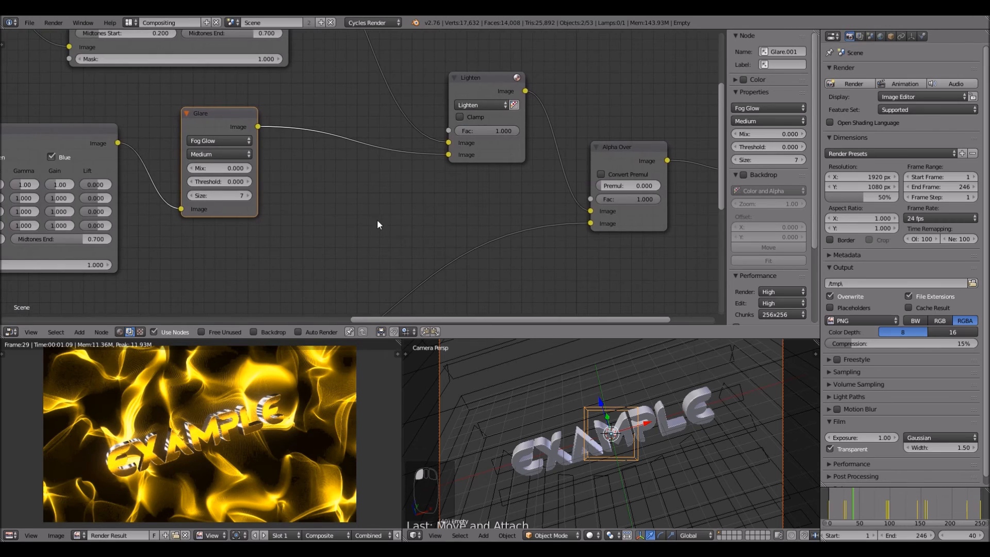
{"action": "middle_click_drag", "start_coordinate": [288, 212], "coordinate": [340, 186]}
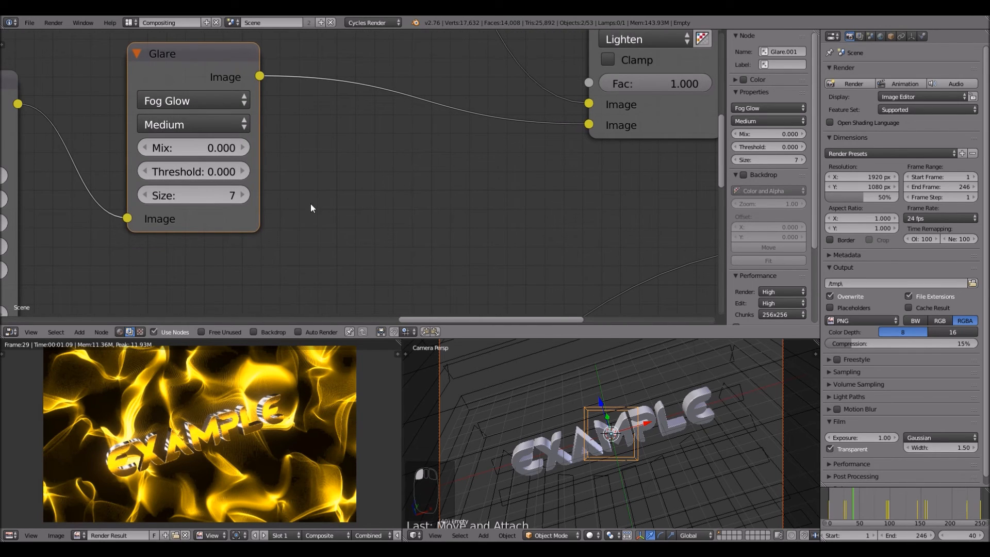
{"action": "left_click", "coordinate": [246, 194]}
{"action": "scroll", "coordinate": [323, 237], "scroll_direction": "up", "scroll_amount": 2}
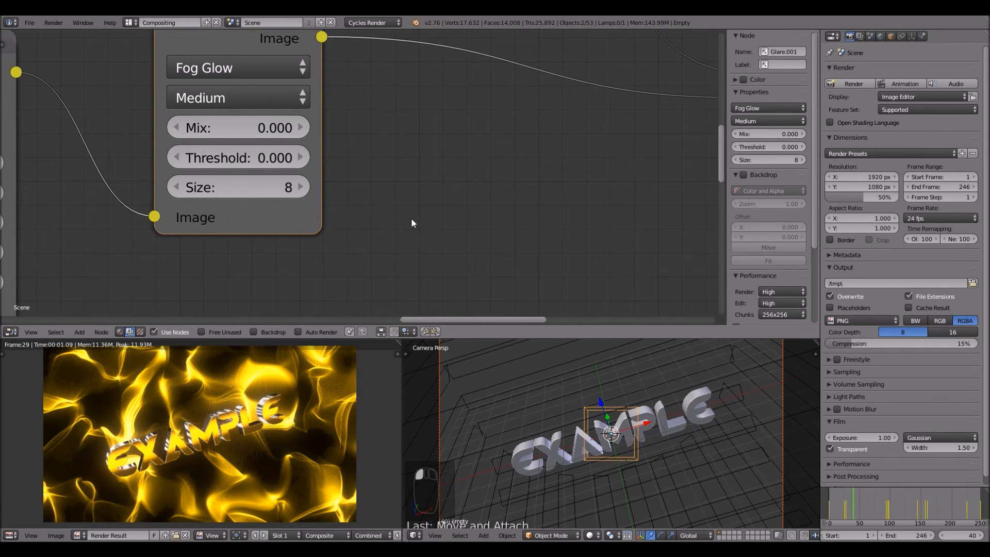
{"action": "left_click", "coordinate": [297, 189]}
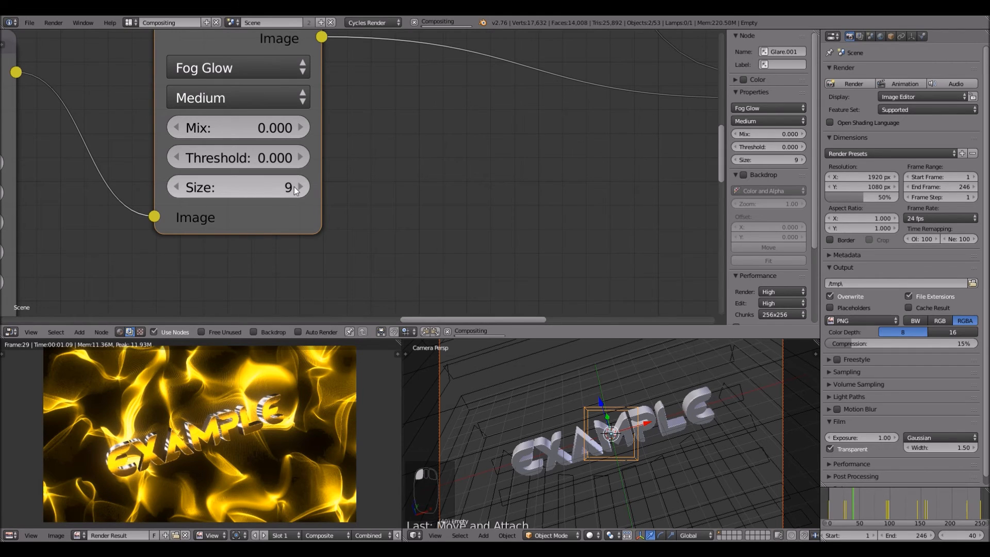
{"action": "left_click", "coordinate": [176, 187]}
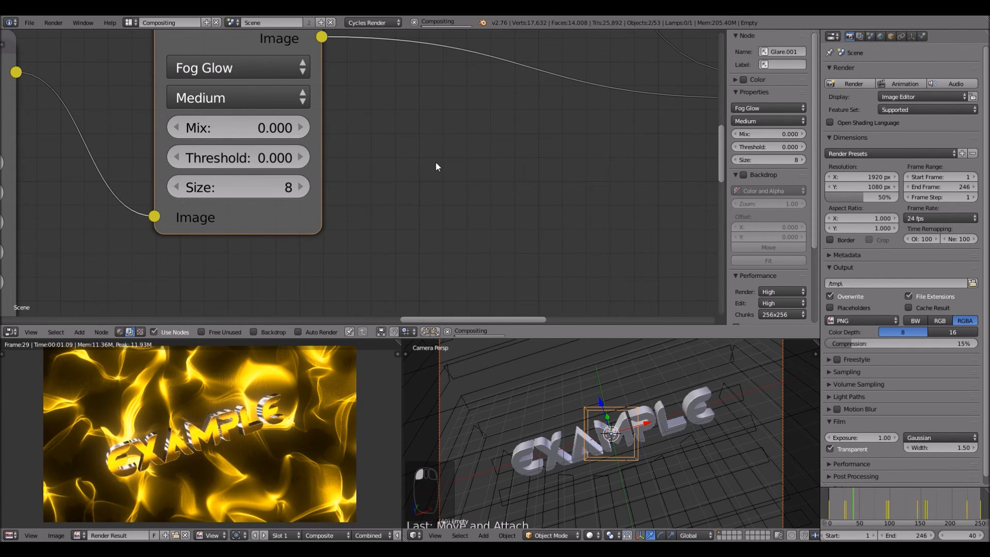
Step: Move the Composite node well away from the Alpha Over node, leaving room for more nodes between them
{"action": "scroll", "coordinate": [436, 162], "scroll_direction": "down", "scroll_amount": 3}
{"action": "middle_click_drag", "start_coordinate": [435, 162], "coordinate": [335, 211]}
{"action": "scroll", "coordinate": [335, 211], "scroll_direction": "down", "scroll_amount": 5}
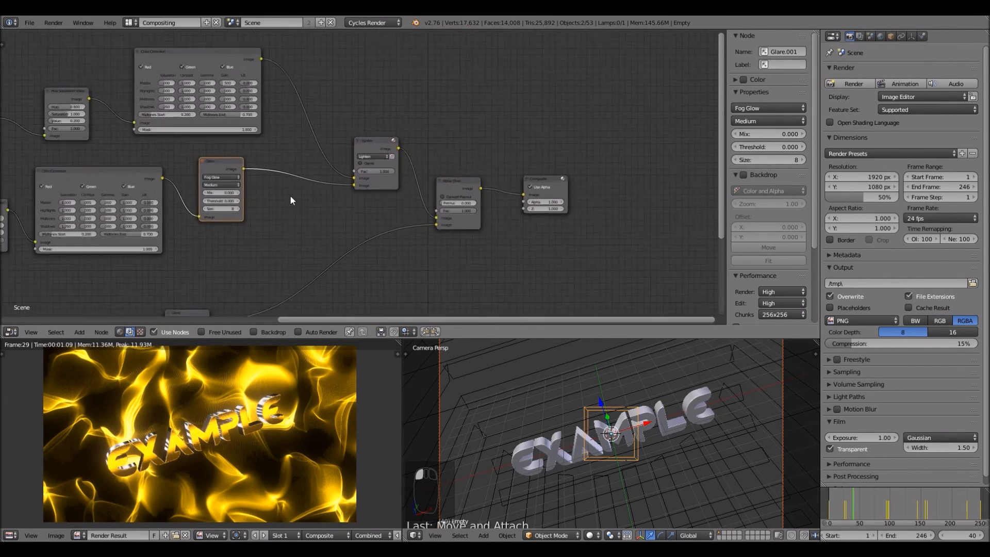
{"action": "middle_click_drag", "start_coordinate": [315, 197], "coordinate": [322, 106]}
{"action": "scroll", "coordinate": [322, 107], "scroll_direction": "up", "scroll_amount": 5}
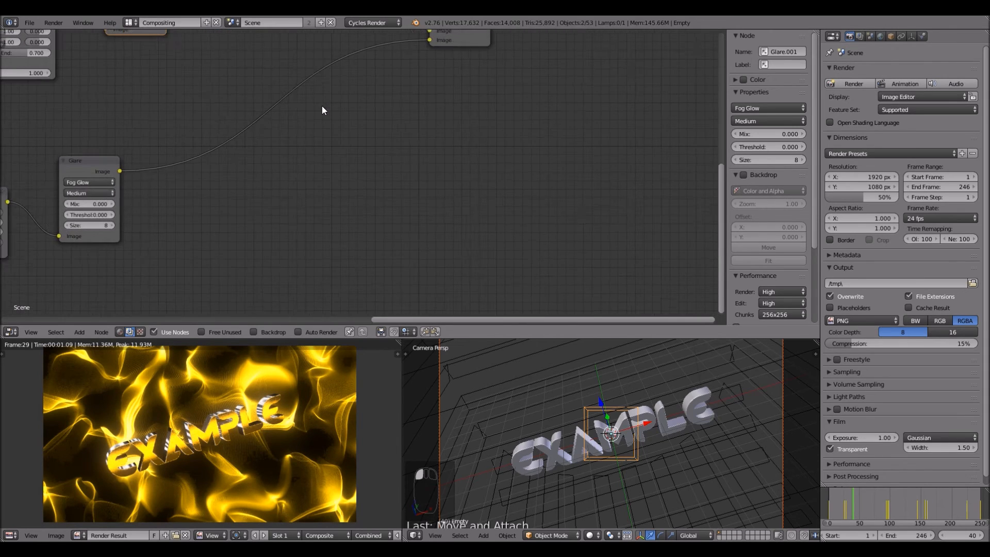
{"action": "scroll", "coordinate": [359, 107], "scroll_direction": "down", "scroll_amount": 2}
{"action": "middle_click_drag", "start_coordinate": [476, 76], "coordinate": [304, 166]}
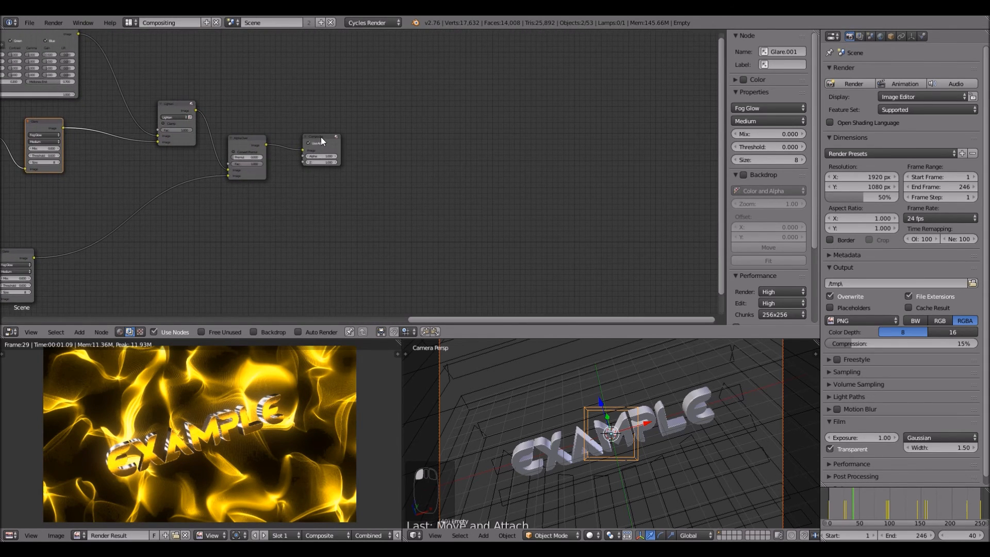
{"action": "left_click_drag", "start_coordinate": [321, 137], "coordinate": [553, 128]}
{"action": "scroll", "coordinate": [426, 208], "scroll_direction": "up", "scroll_amount": 3}
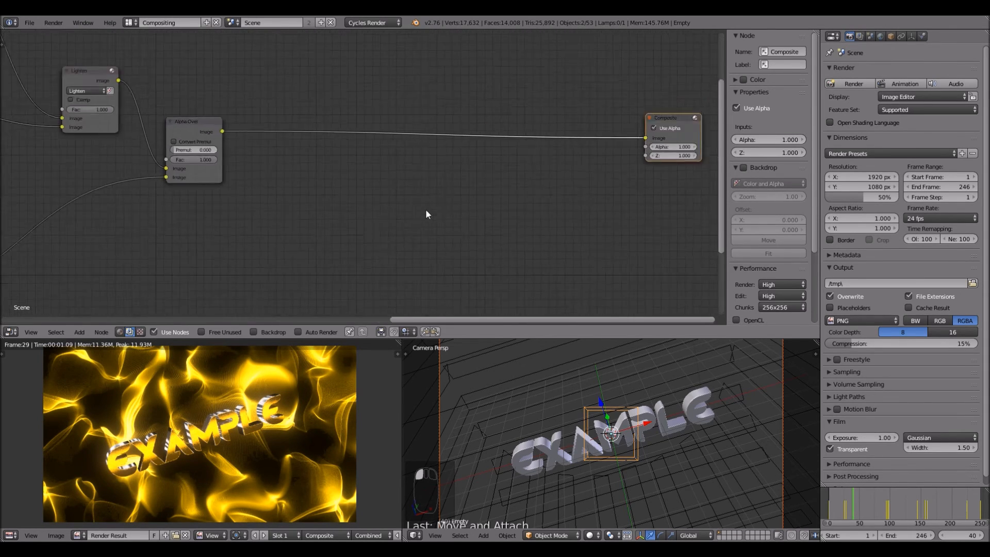
Step: Insert a second Alpha Over node on the link between the existing Alpha Over node and the Composite node
{"action": "left_click", "coordinate": [88, 332]}
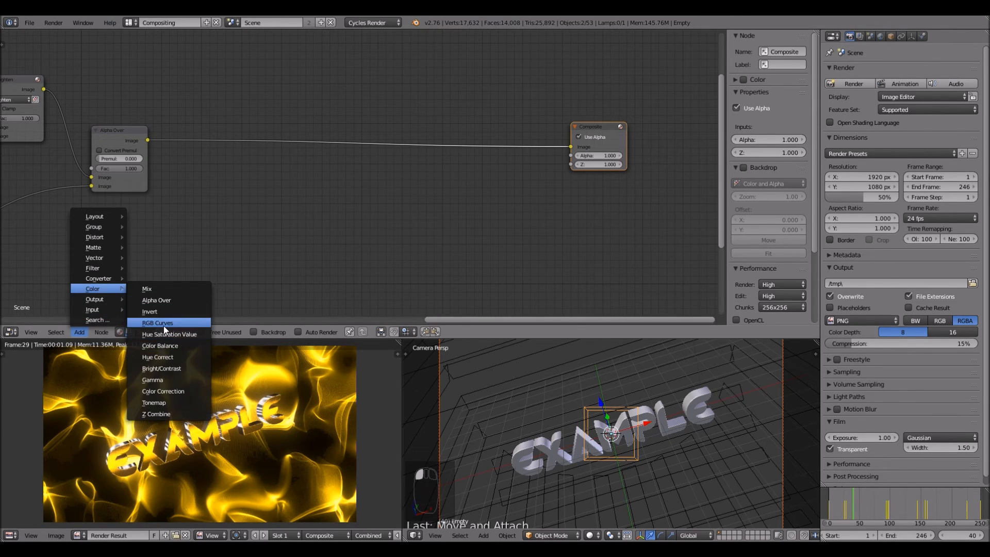
{"action": "left_click", "coordinate": [156, 300]}
{"action": "left_click", "coordinate": [308, 125]}
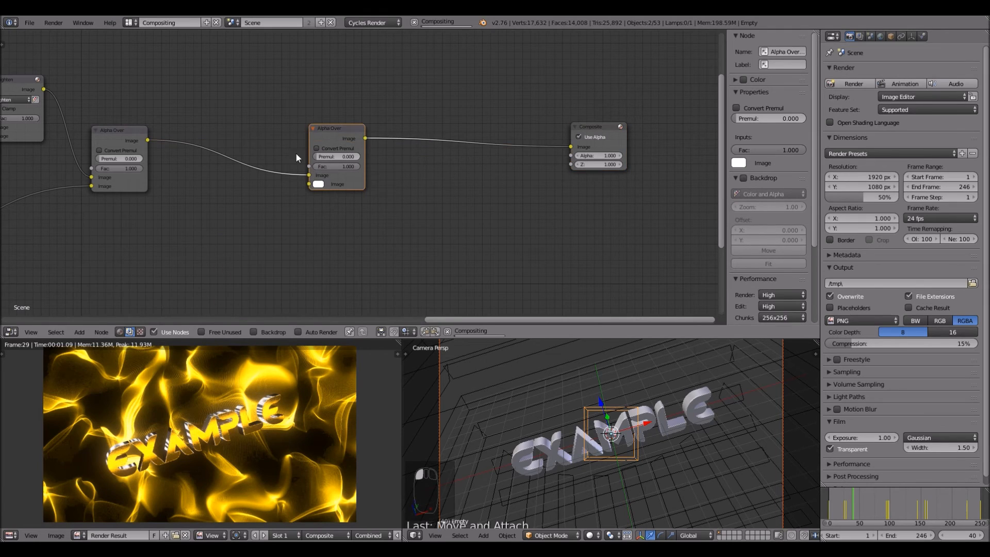
{"action": "scroll", "coordinate": [303, 139], "scroll_direction": "up", "scroll_amount": 1}
Step: Add an Image input node connected to the second Image input of the new Alpha Over node, placed below the first Alpha Over
{"action": "left_click", "coordinate": [78, 332]}
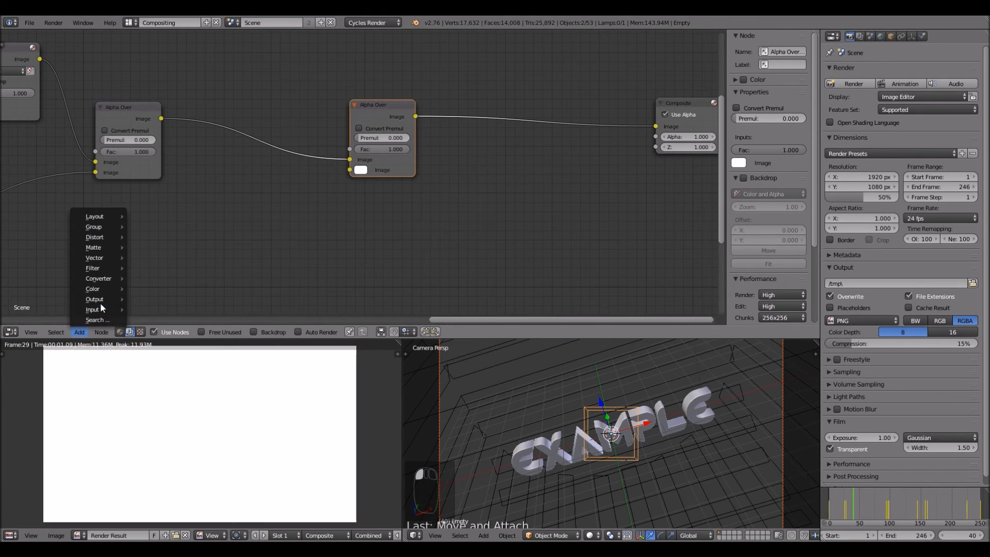
{"action": "mouse_move", "coordinate": [101, 308]}
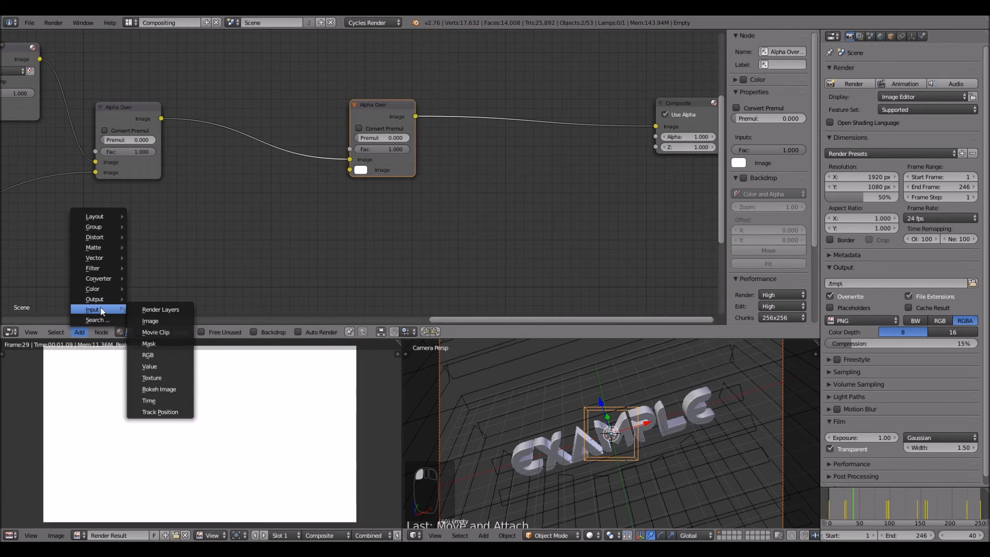
{"action": "left_click", "coordinate": [159, 322]}
{"action": "left_click_drag", "start_coordinate": [256, 200], "coordinate": [349, 170]}
{"action": "scroll", "coordinate": [369, 153], "scroll_direction": "up", "scroll_amount": 1}
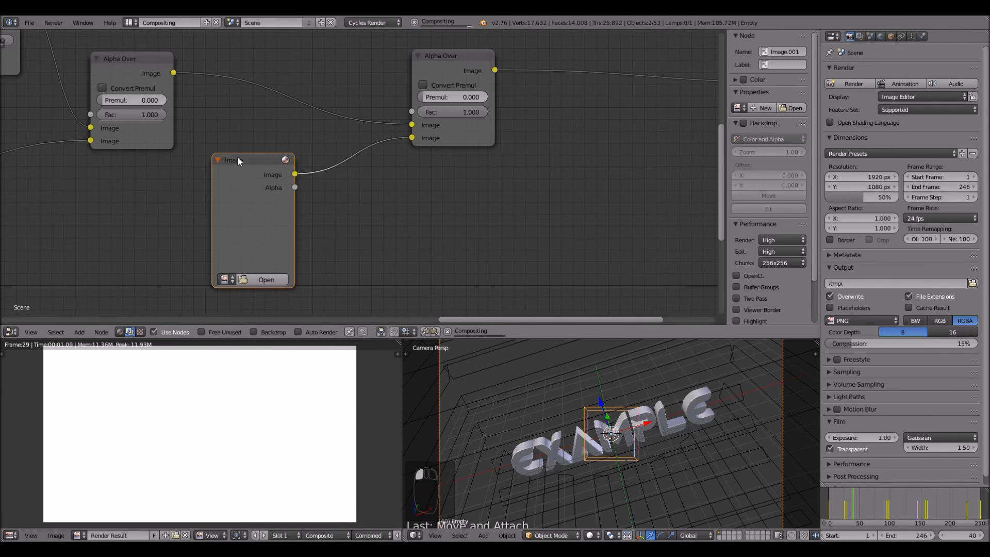
{"action": "left_click_drag", "start_coordinate": [237, 159], "coordinate": [131, 194]}
Step: Load the vignette PNG from the Intro tutorial Files folder into the new Image node
{"action": "left_click", "coordinate": [155, 313]}
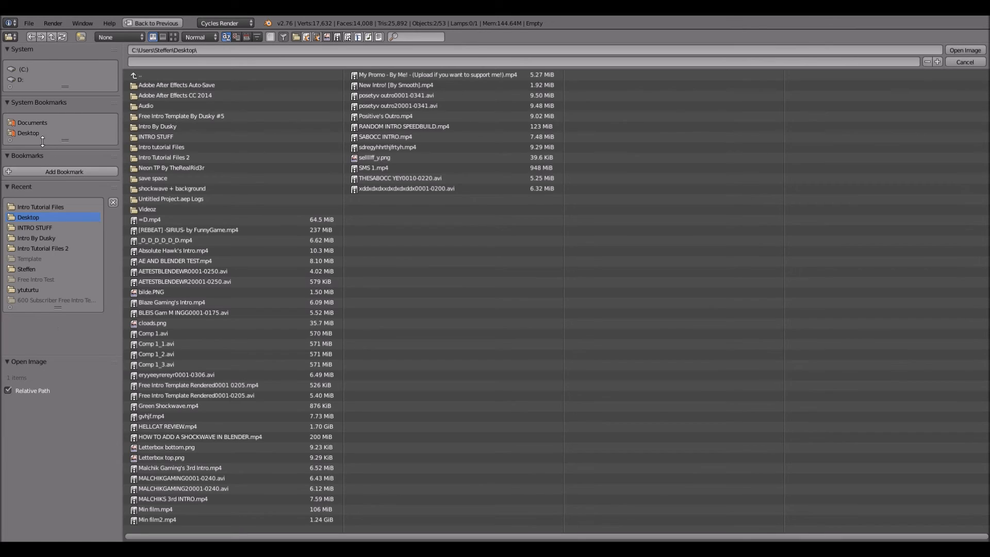
{"action": "left_click", "coordinate": [178, 148]}
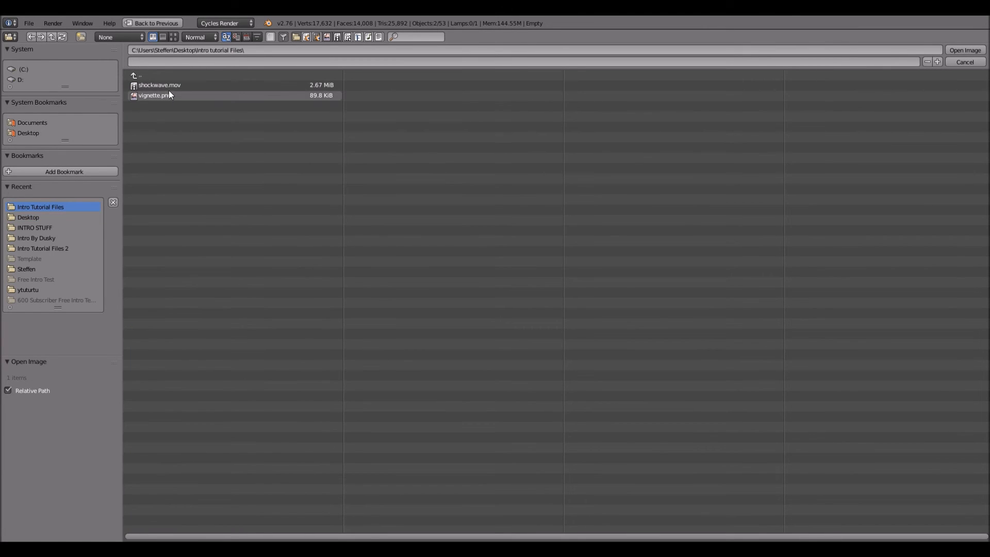
{"action": "double_click", "coordinate": [168, 95]}
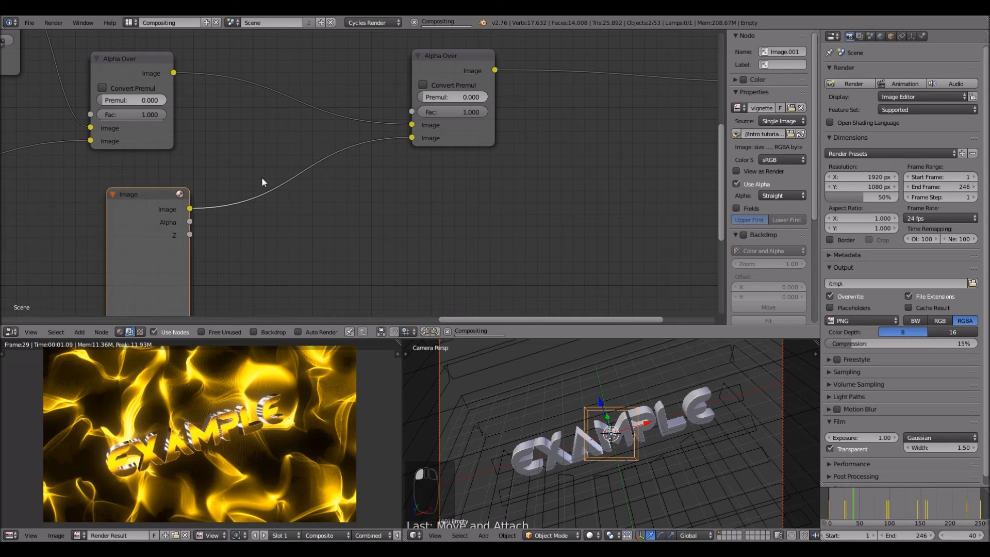
{"action": "mouse_move", "coordinate": [257, 198]}
{"action": "middle_mouse_down"}
{"action": "mouse_move", "coordinate": [286, 142]}
{"action": "mouse_move", "coordinate": [312, 138]}
{"action": "mouse_move", "coordinate": [283, 190]}
{"action": "mouse_move", "coordinate": [250, 200]}
{"action": "middle_mouse_up"}
{"action": "scroll", "coordinate": [285, 141], "scroll_direction": "up", "scroll_amount": 4}
{"action": "scroll", "coordinate": [312, 137], "scroll_direction": "up", "scroll_amount": 2}
{"action": "scroll", "coordinate": [282, 190], "scroll_direction": "down", "scroll_amount": 4}
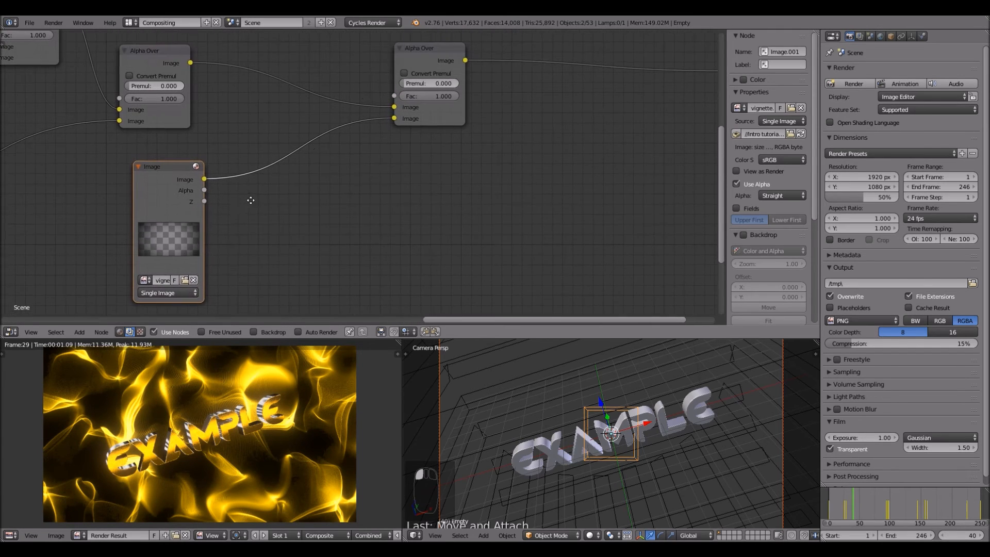
Step: Insert a Scale node between the vignette Image node and the new Alpha Over node, set to Render Size
{"action": "left_click", "coordinate": [79, 331]}
{"action": "mouse_move", "coordinate": [93, 237]}
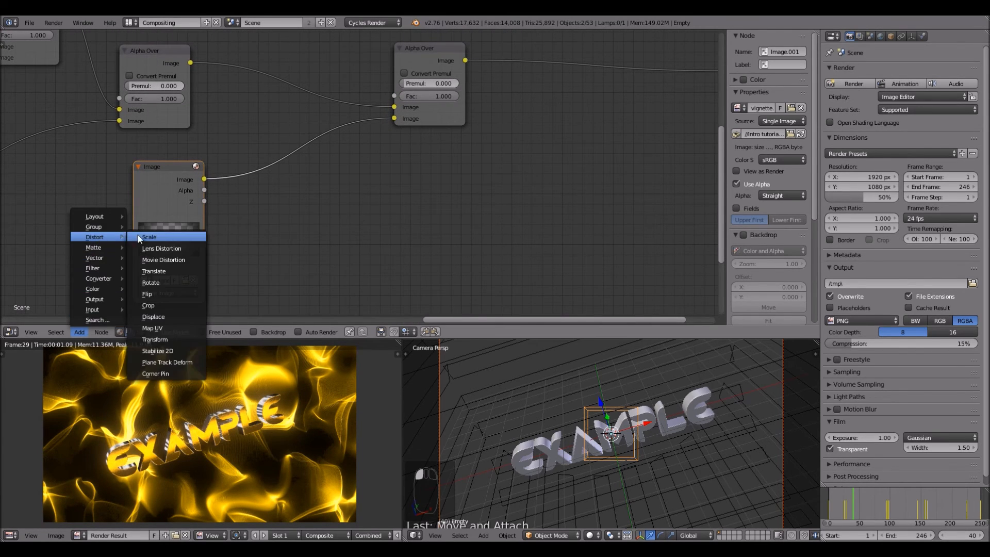
{"action": "left_click", "coordinate": [139, 235]}
{"action": "left_click", "coordinate": [224, 134]}
{"action": "scroll", "coordinate": [205, 143], "scroll_direction": "up", "scroll_amount": 1}
{"action": "scroll", "coordinate": [205, 143], "scroll_direction": "up", "scroll_amount": 2}
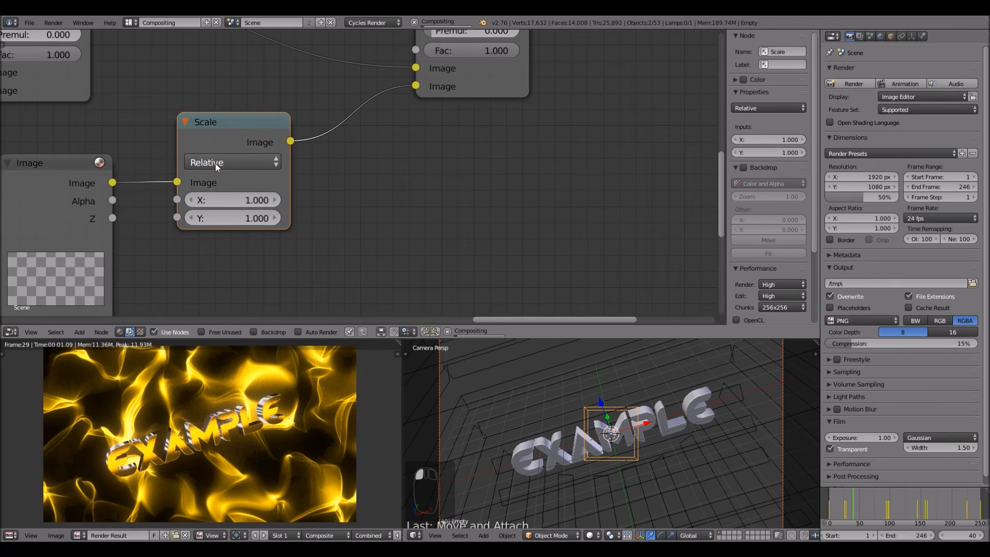
{"action": "left_click", "coordinate": [215, 163]}
{"action": "left_click", "coordinate": [224, 91]}
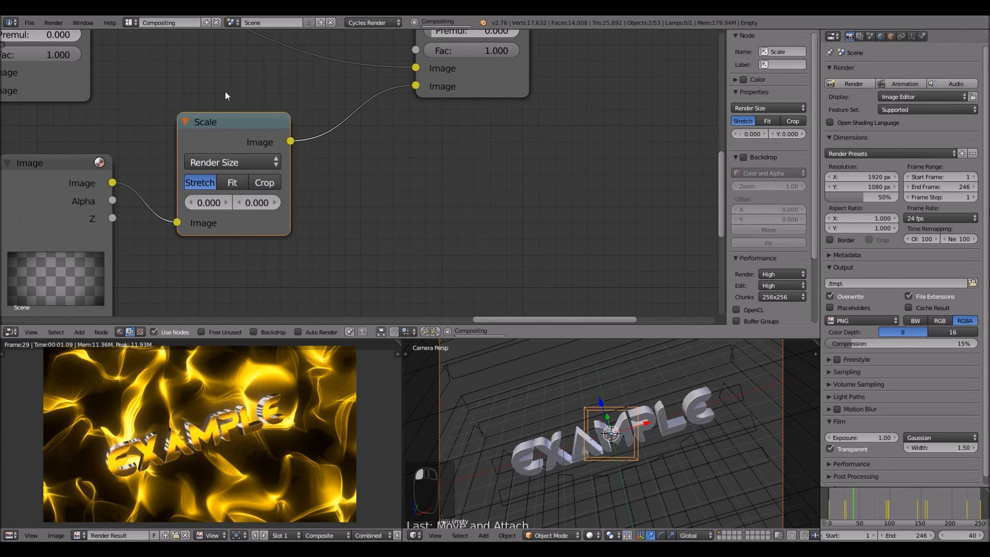
Step: Examine how the vignette affects the edges of the composited render preview
{"action": "scroll", "coordinate": [399, 212], "scroll_direction": "down", "scroll_amount": 3}
{"action": "scroll", "coordinate": [397, 214], "scroll_direction": "down", "scroll_amount": 2}
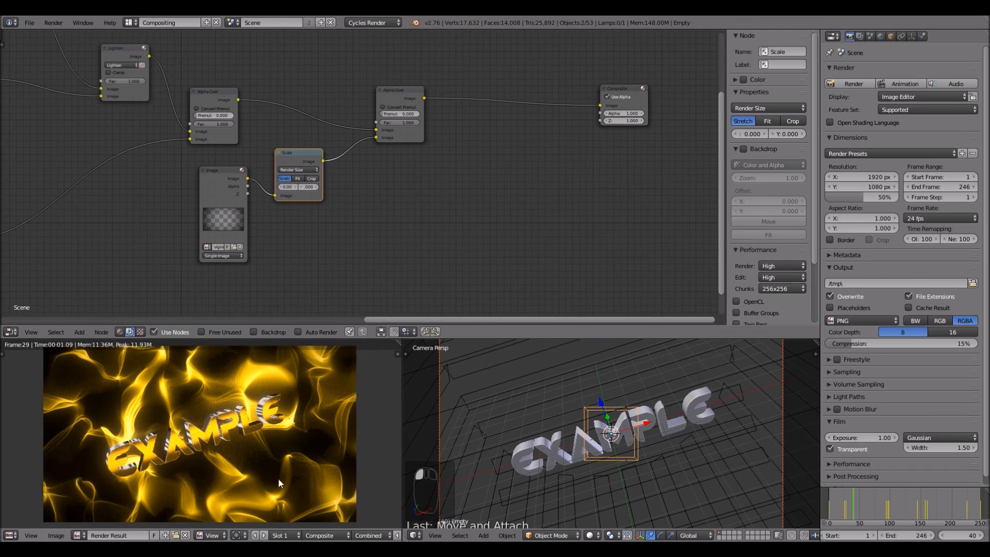
{"action": "scroll", "coordinate": [243, 428], "scroll_direction": "down", "scroll_amount": 1}
{"action": "scroll", "coordinate": [267, 357], "scroll_direction": "up", "scroll_amount": 2}
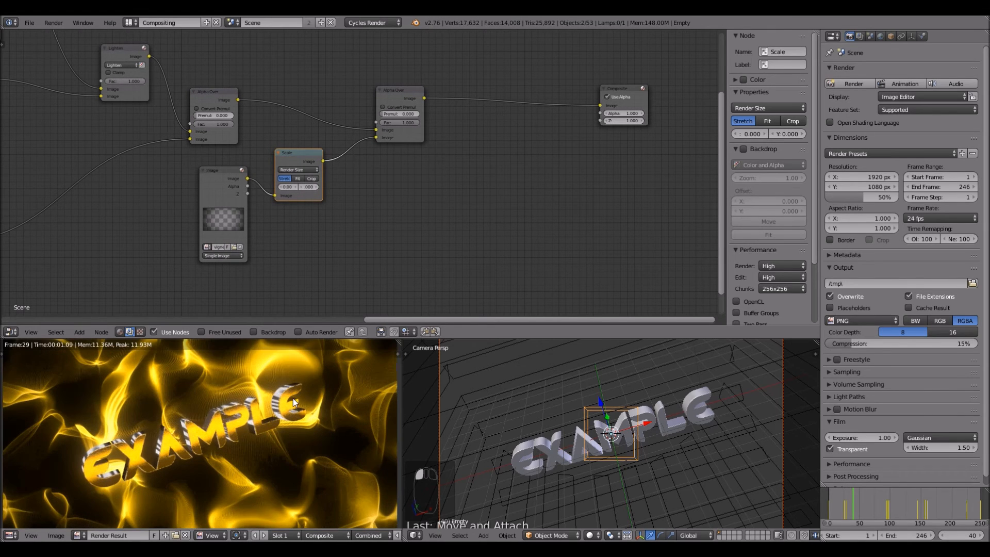
{"action": "scroll", "coordinate": [293, 398], "scroll_direction": "down", "scroll_amount": 1}
{"action": "scroll", "coordinate": [400, 201], "scroll_direction": "up", "scroll_amount": 2}
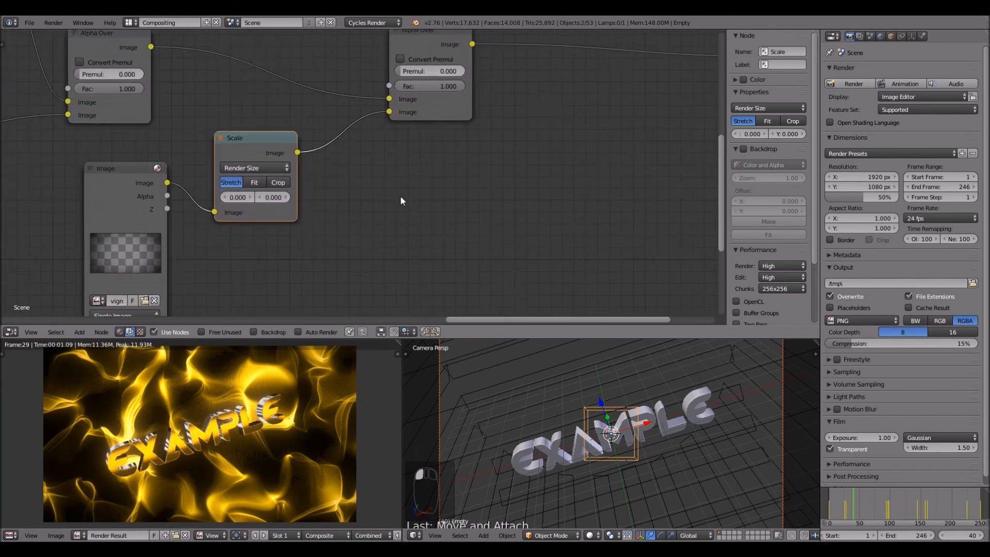
{"action": "scroll", "coordinate": [380, 203], "scroll_direction": "down", "scroll_amount": 2}
{"action": "scroll", "coordinate": [383, 201], "scroll_direction": "up", "scroll_amount": 2}
Step: Shift the Scale node slightly away from the vignette Image node, toward the new Alpha Over node
{"action": "left_click_drag", "start_coordinate": [265, 169], "coordinate": [293, 168]}
{"action": "scroll", "coordinate": [449, 228], "scroll_direction": "up", "scroll_amount": 2}
{"action": "scroll", "coordinate": [450, 228], "scroll_direction": "down", "scroll_amount": 3}
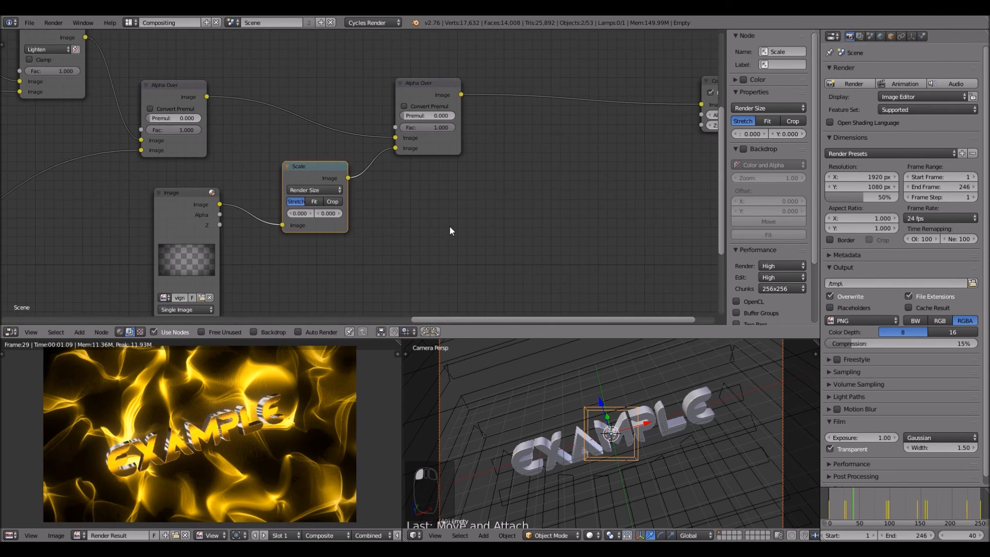
Step: Insert a Hue Saturation Value node on the link between the vignette's Alpha Over node and the Composite node
{"action": "scroll", "coordinate": [449, 225], "scroll_direction": "down", "scroll_amount": 2}
{"action": "scroll", "coordinate": [450, 225], "scroll_direction": "up", "scroll_amount": 3}
{"action": "middle_click_drag", "start_coordinate": [450, 225], "coordinate": [316, 252]}
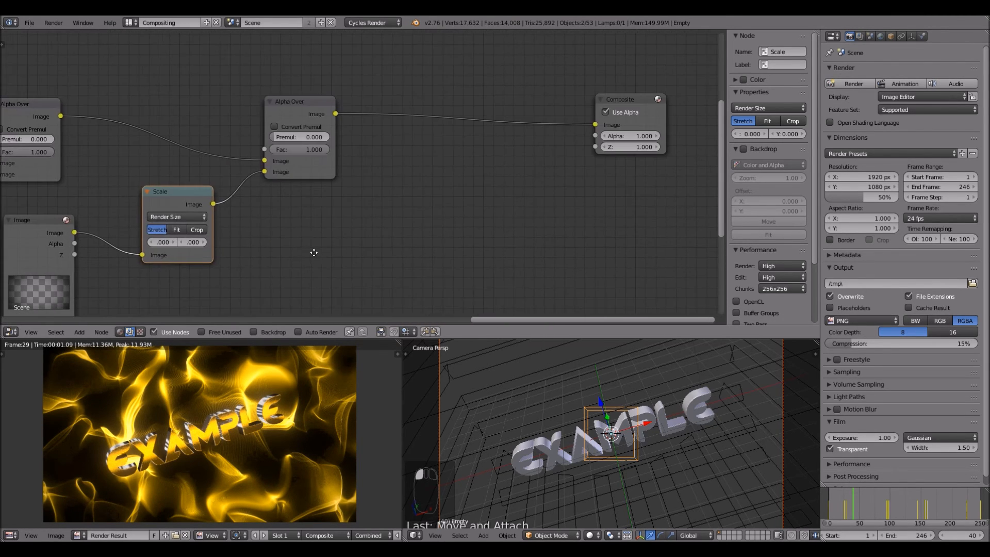
{"action": "scroll", "coordinate": [399, 221], "scroll_direction": "down", "scroll_amount": 5}
{"action": "middle_click_drag", "start_coordinate": [399, 222], "coordinate": [346, 234]}
{"action": "scroll", "coordinate": [410, 213], "scroll_direction": "up", "scroll_amount": 5}
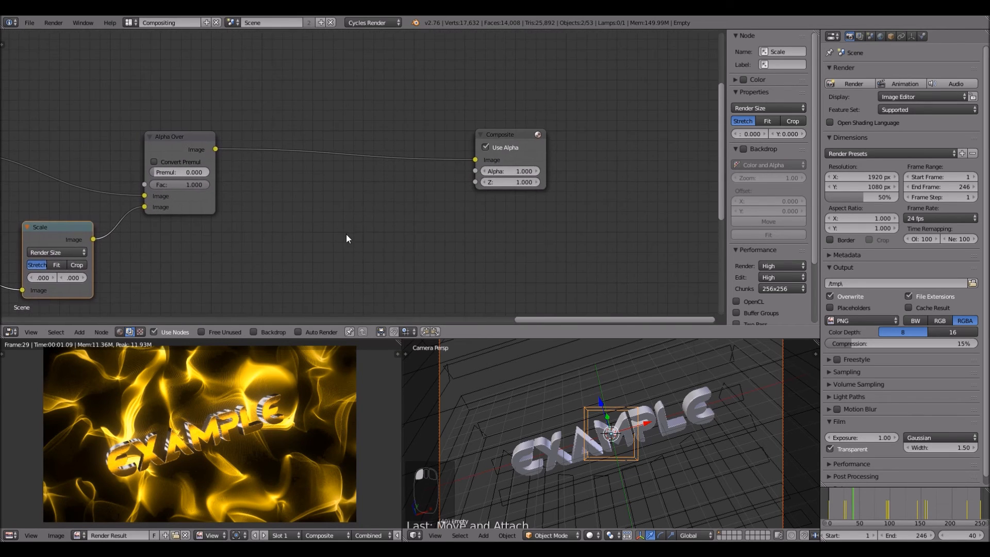
{"action": "scroll", "coordinate": [346, 234], "scroll_direction": "up", "scroll_amount": 2}
{"action": "left_click", "coordinate": [79, 332]}
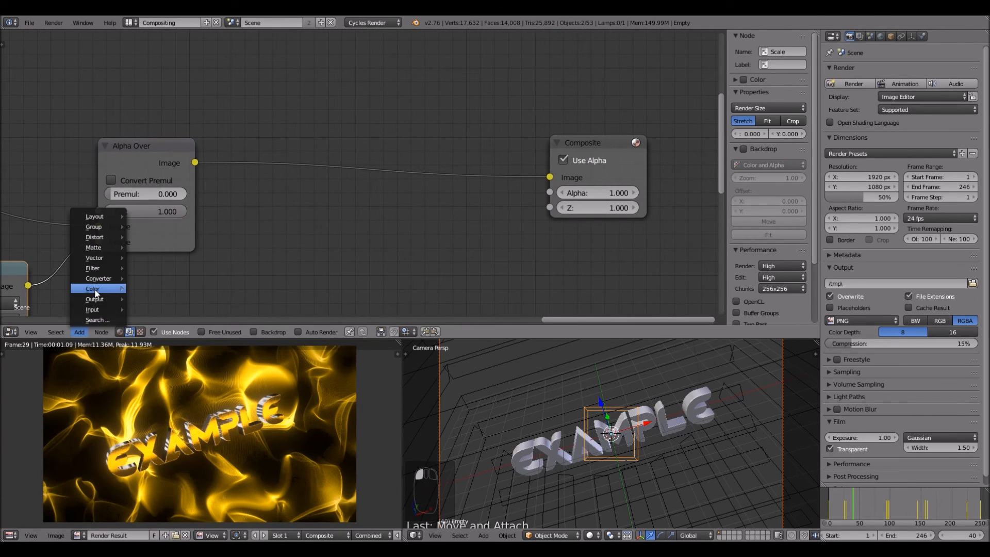
{"action": "mouse_move", "coordinate": [95, 294]}
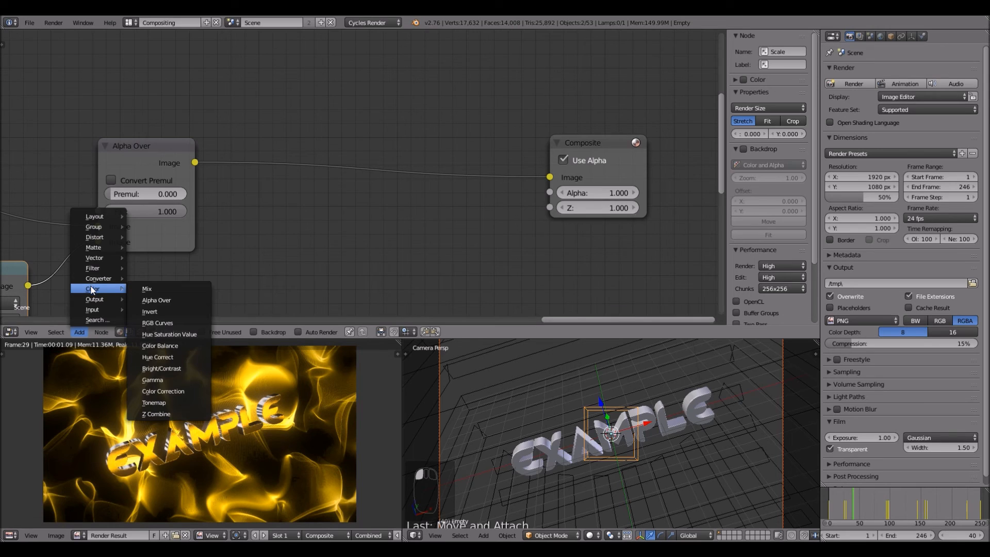
{"action": "left_click", "coordinate": [161, 334]}
{"action": "left_click", "coordinate": [309, 160]}
{"action": "scroll", "coordinate": [248, 172], "scroll_direction": "up", "scroll_amount": 3}
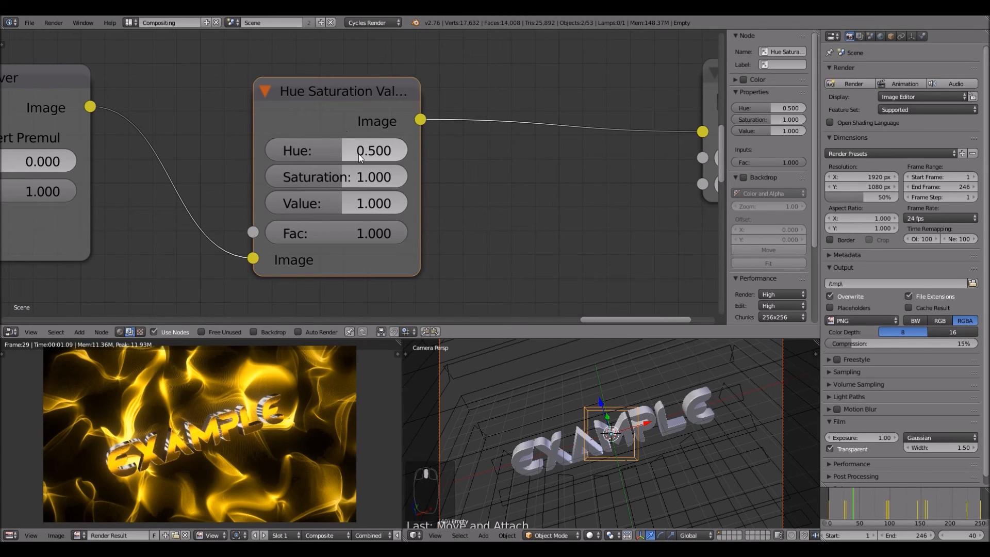
Step: Try Hue values up to 1.0 on the final Hue Saturation Value node and restore the Hue to 0.5
{"action": "left_click_drag", "start_coordinate": [358, 154], "coordinate": [397, 154]}
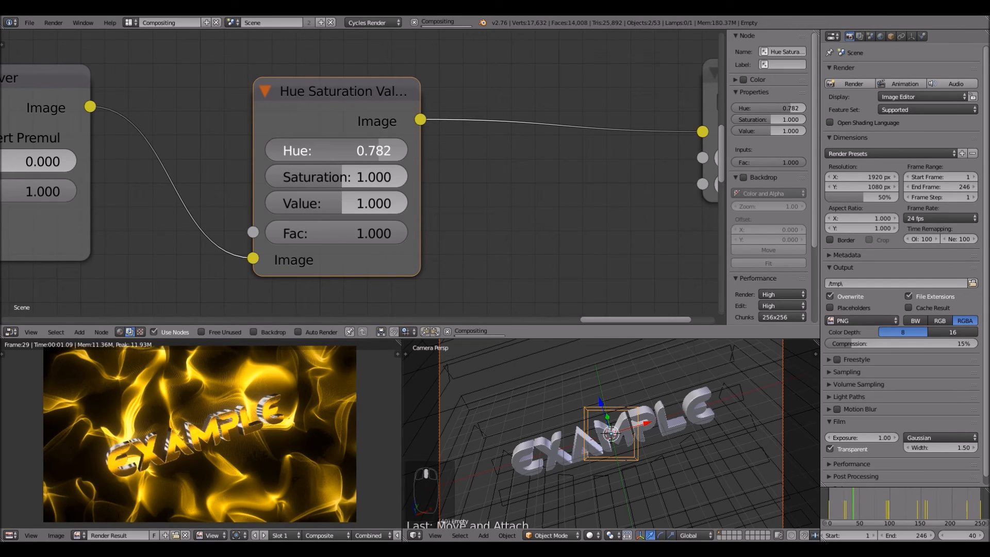
{"action": "key", "text": "ctrl+z"}
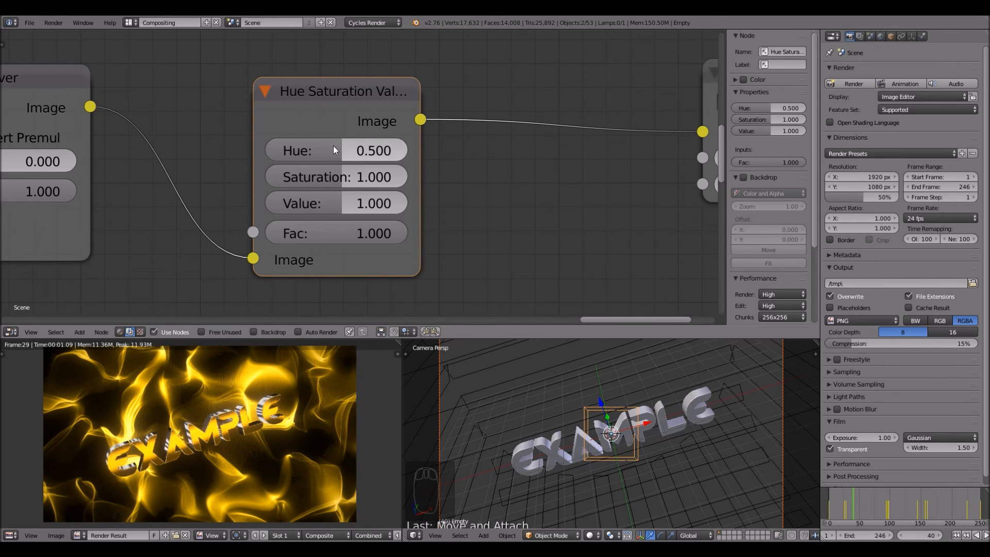
{"action": "left_click_drag", "start_coordinate": [333, 146], "coordinate": [405, 146]}
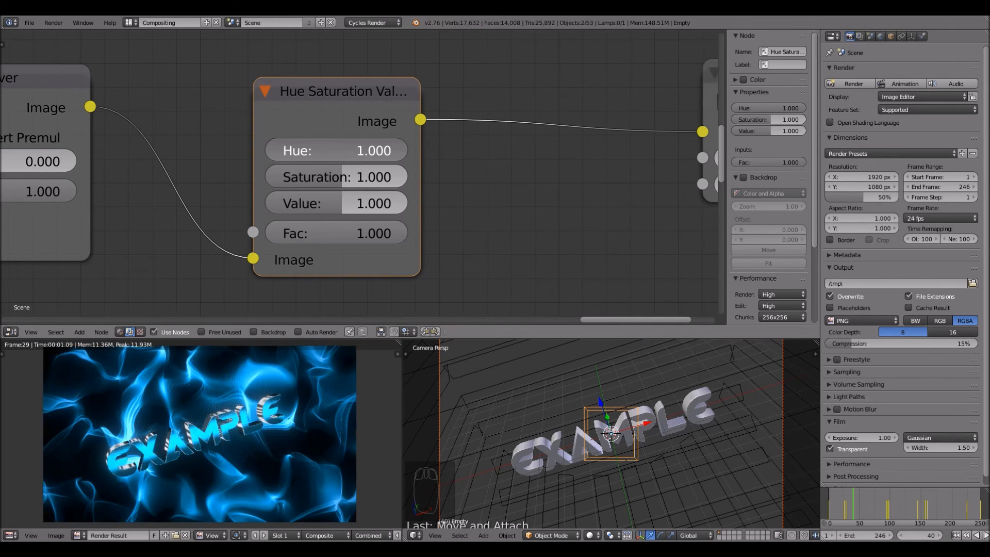
{"action": "right_click", "coordinate": [406, 149]}
{"action": "scroll", "coordinate": [460, 187], "scroll_direction": "down", "scroll_amount": 4}
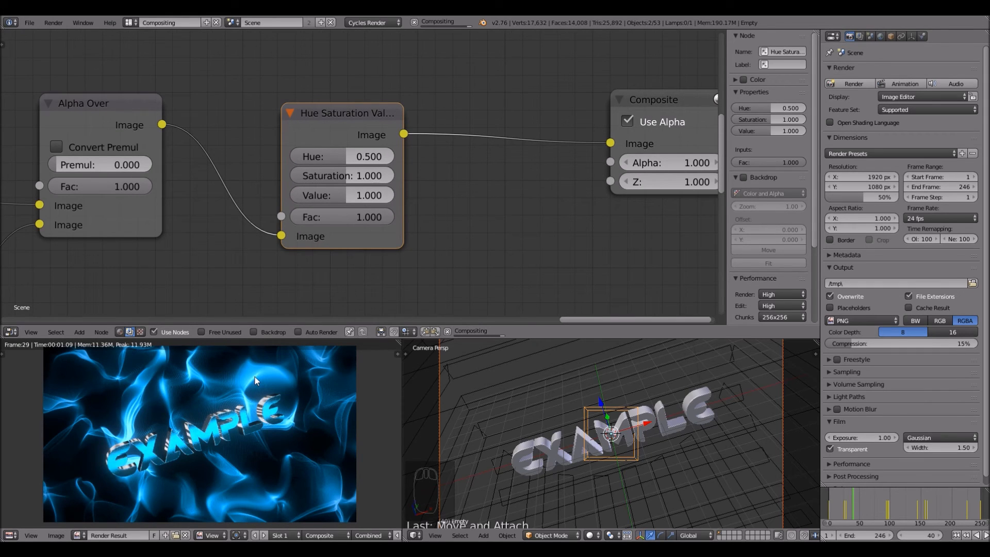
Step: At frame 1, set the final Hue Saturation Value node's Value to 0 and keyframe it
{"action": "scroll", "coordinate": [452, 258], "scroll_direction": "up", "scroll_amount": 2}
{"action": "scroll", "coordinate": [454, 254], "scroll_direction": "down", "scroll_amount": 1}
{"action": "middle_click_drag", "start_coordinate": [462, 255], "coordinate": [482, 245]}
{"action": "scroll", "coordinate": [522, 224], "scroll_direction": "up", "scroll_amount": 3}
{"action": "scroll", "coordinate": [482, 245], "scroll_direction": "down", "scroll_amount": 1}
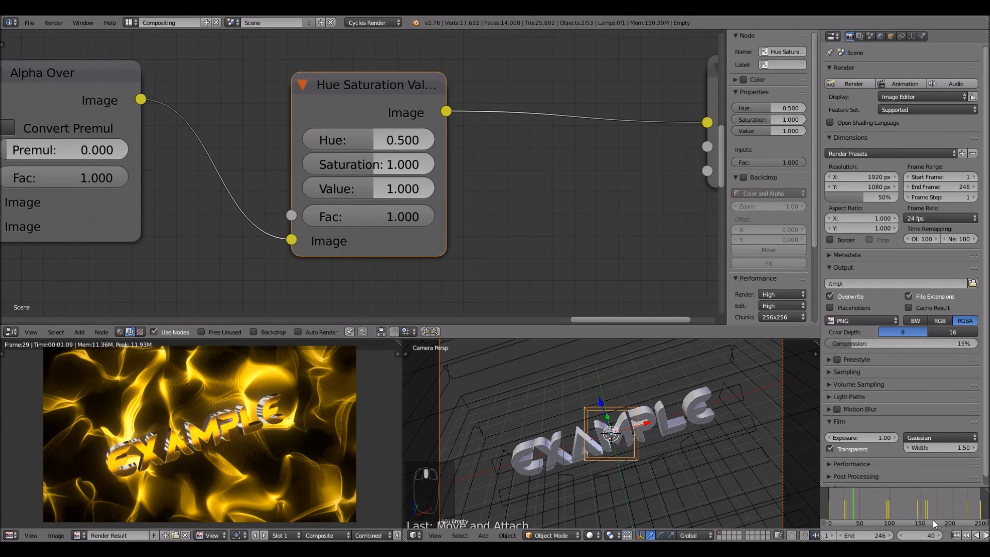
{"action": "left_click", "coordinate": [957, 535]}
{"action": "scroll", "coordinate": [554, 294], "scroll_direction": "up", "scroll_amount": 1}
{"action": "middle_click_drag", "start_coordinate": [487, 237], "coordinate": [523, 236]}
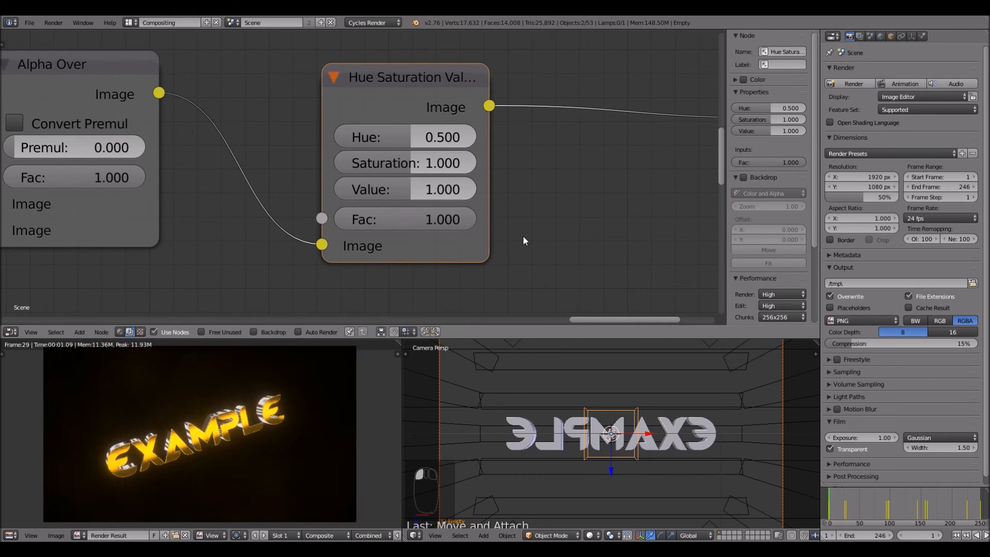
{"action": "left_click_drag", "start_coordinate": [440, 184], "coordinate": [369, 185]}
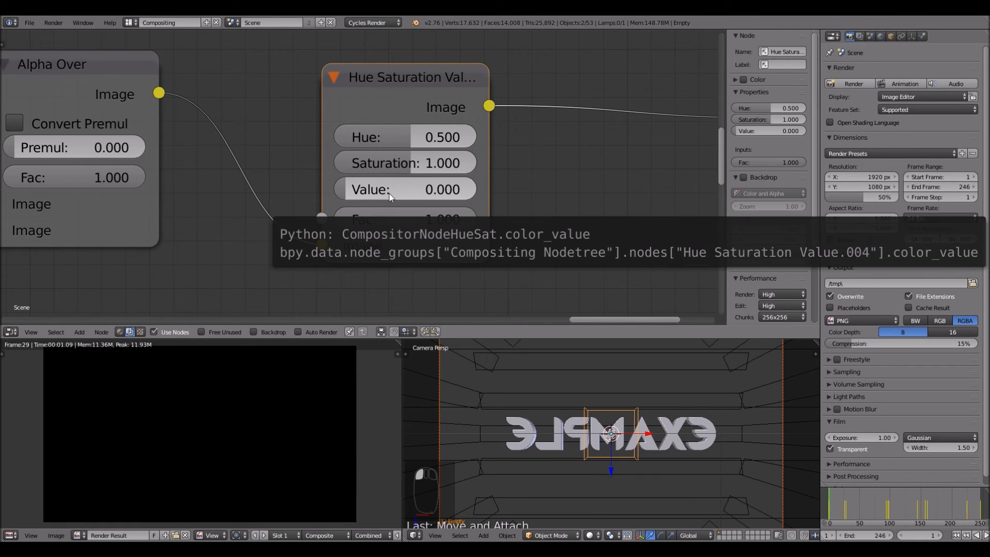
{"action": "key", "text": "i"}
Step: At frame 20, set the final Hue Saturation Value node's Value to 1 and keyframe it
{"action": "left_click", "coordinate": [837, 510]}
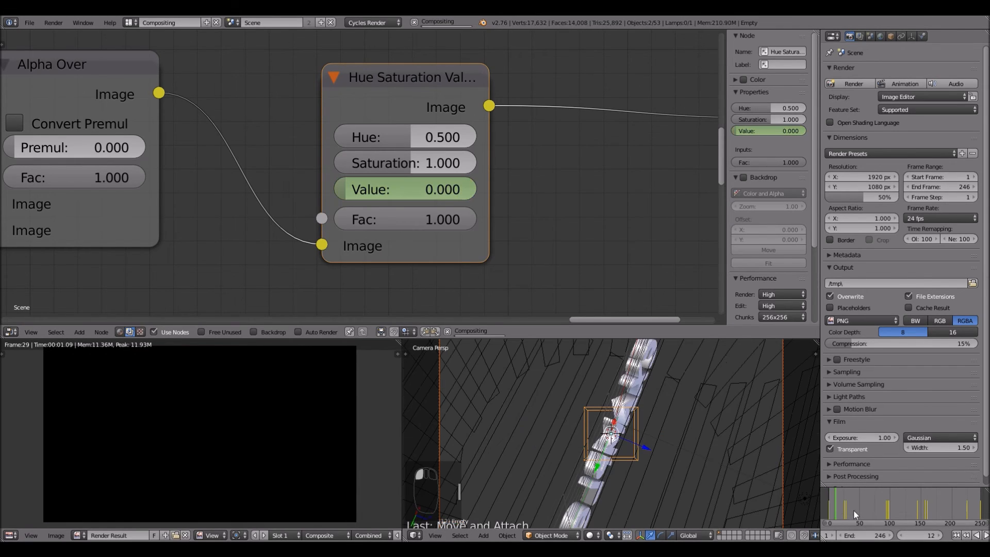
{"action": "left_click", "coordinate": [938, 536]}
{"action": "left_click", "coordinate": [938, 537]}
{"action": "left_click", "coordinate": [938, 536]}
{"action": "left_click", "coordinate": [939, 536]}
{"action": "left_click", "coordinate": [938, 537]}
{"action": "left_click", "coordinate": [938, 537]}
{"action": "left_click", "coordinate": [939, 536]}
{"action": "left_click", "coordinate": [939, 536]}
{"action": "left_click", "coordinate": [397, 188]}
{"action": "type", "text": "1"}
{"action": "key", "text": "Return"}
{"action": "key", "text": "i"}
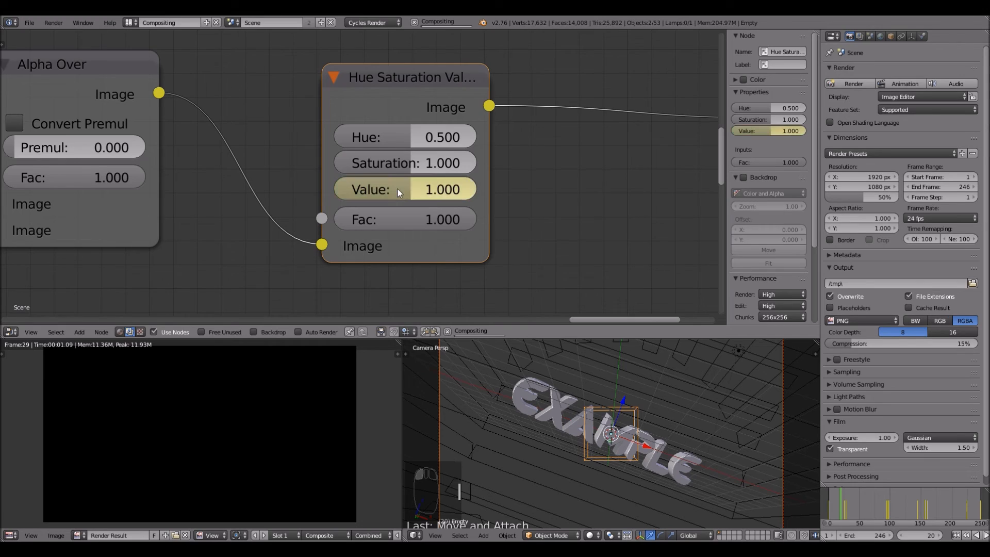
{"action": "scroll", "coordinate": [897, 539], "scroll_direction": "right", "scroll_amount": 4}
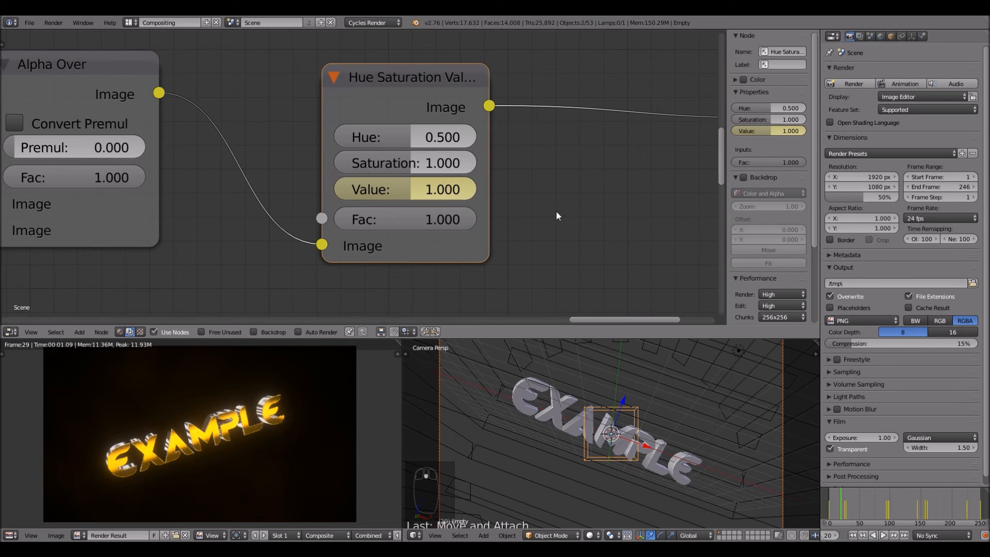
Step: At the last frame, 246, set the final Hue Saturation Value node's Value to 0 and keyframe it
{"action": "scroll", "coordinate": [550, 217], "scroll_direction": "down", "scroll_amount": 2}
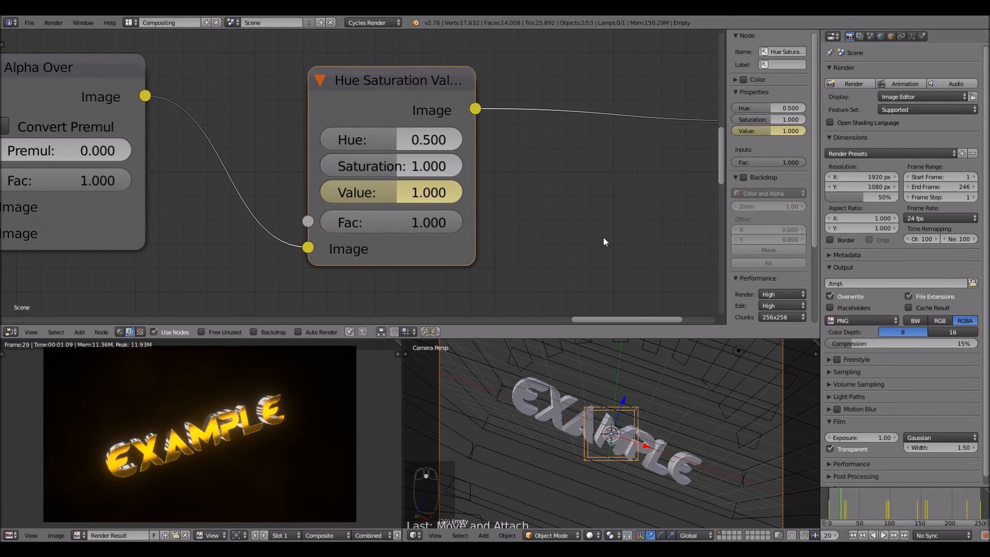
{"action": "left_click", "coordinate": [905, 537]}
{"action": "scroll", "coordinate": [547, 214], "scroll_direction": "up", "scroll_amount": 1}
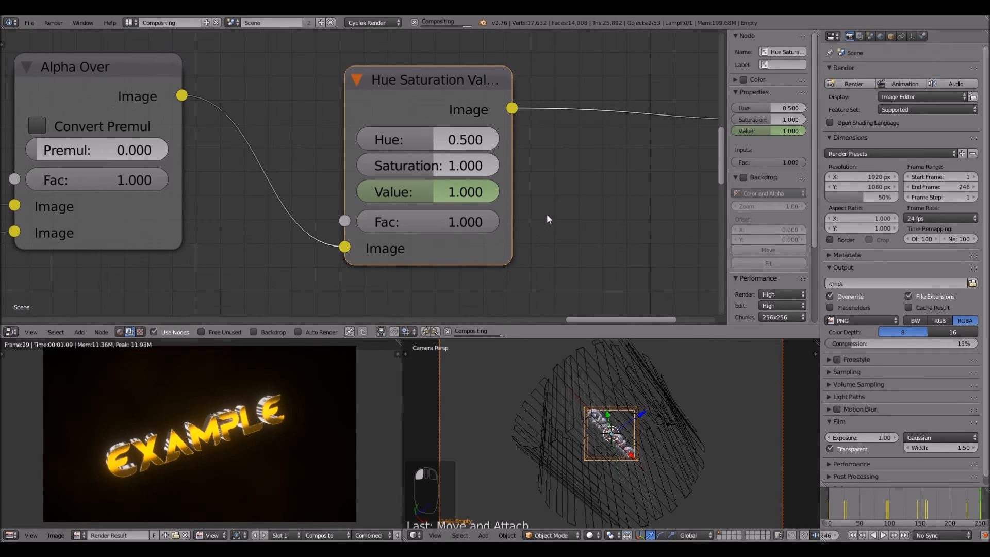
{"action": "left_click_drag", "start_coordinate": [459, 199], "coordinate": [401, 200]}
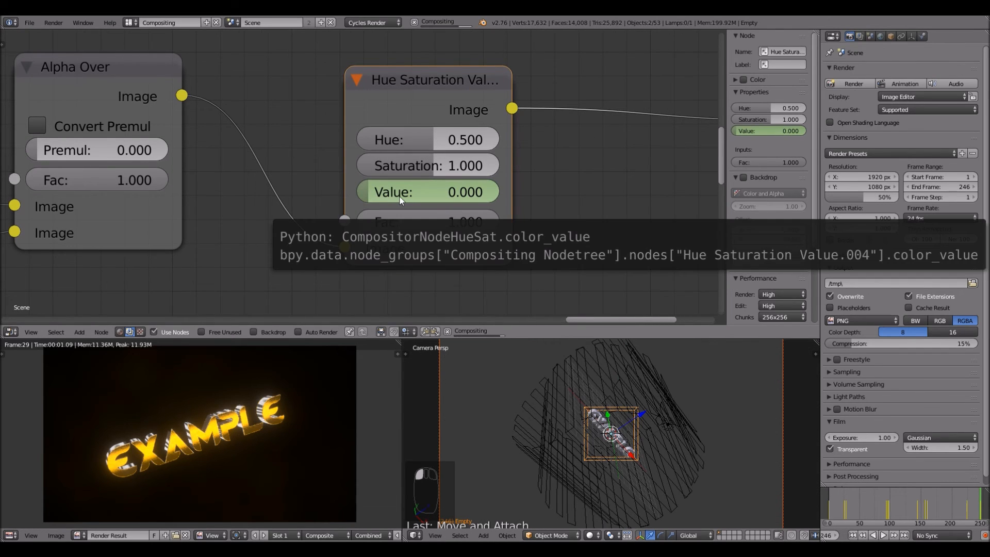
{"action": "key", "text": "i"}
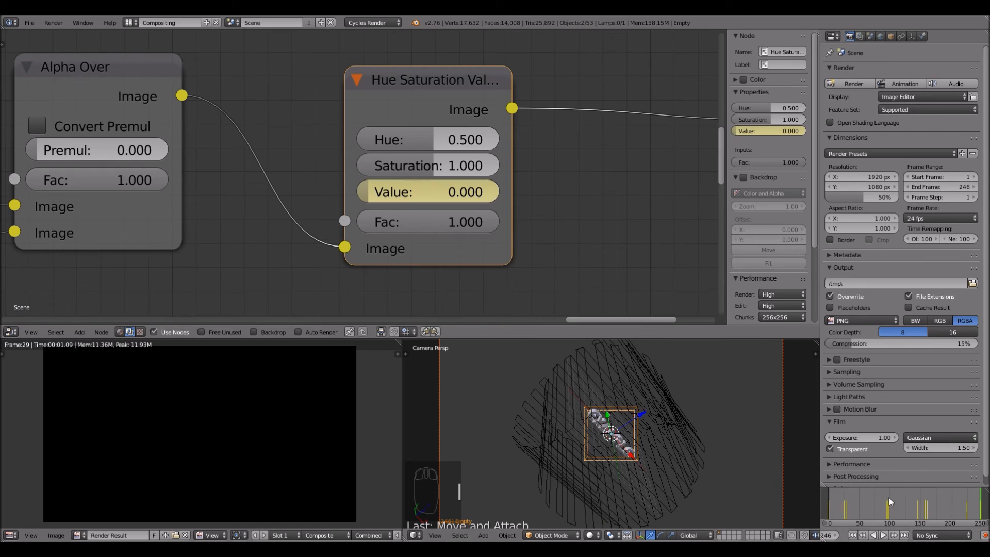
Step: At frame 224, set the final Hue Saturation Value node's Value to 1 and keyframe it
{"action": "left_click_drag", "start_coordinate": [968, 512], "coordinate": [966, 511]}
{"action": "scroll", "coordinate": [901, 535], "scroll_direction": "up", "scroll_amount": 1}
{"action": "left_click", "coordinate": [858, 535]}
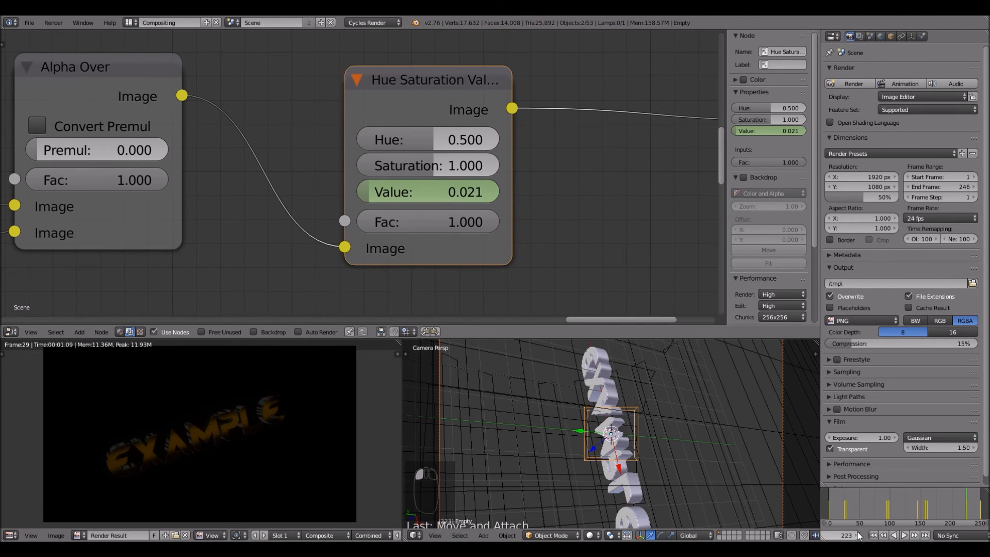
{"action": "left_click", "coordinate": [441, 190]}
{"action": "type", "text": "1"}
{"action": "key", "text": "Return"}
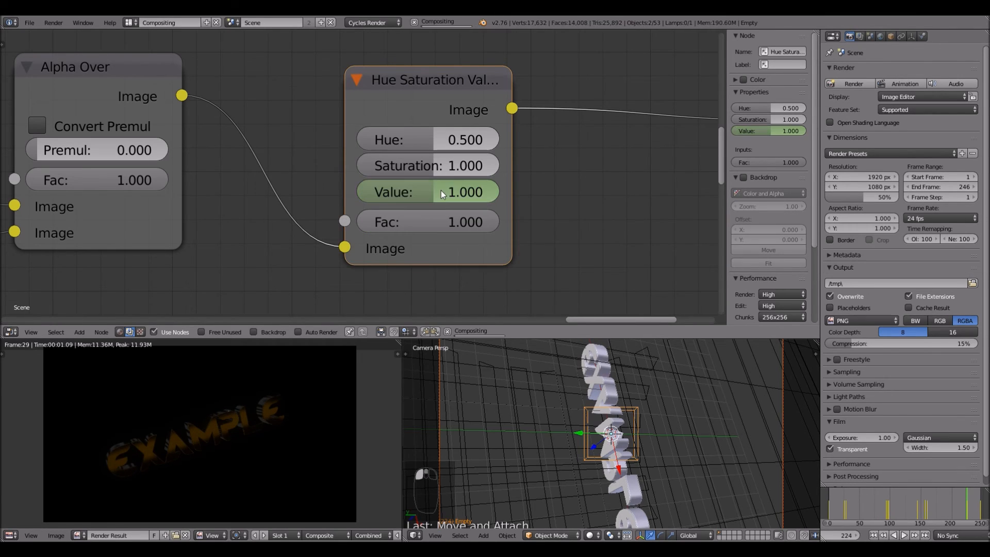
{"action": "key", "text": "i"}
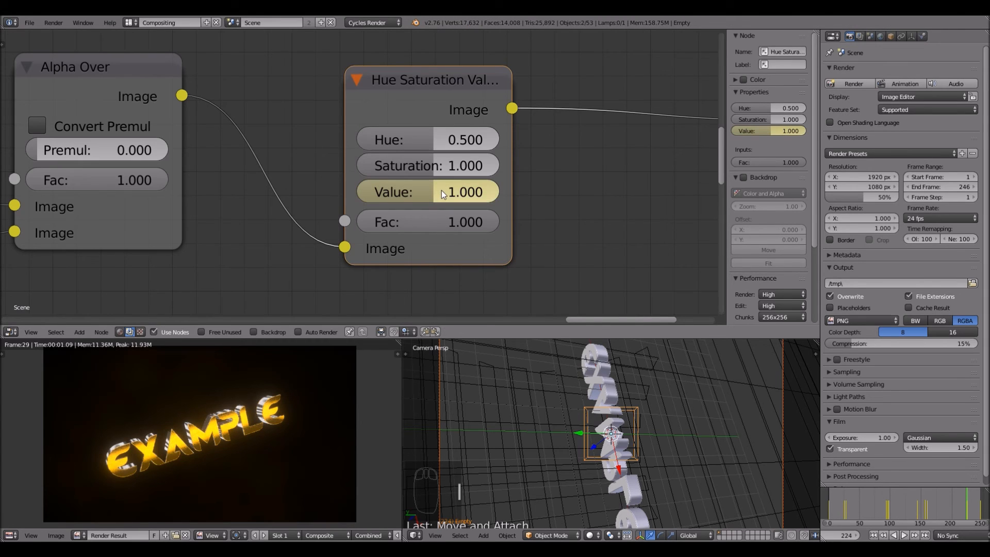
Step: Switch to the Default screen layout and hide the render view to return to the 3D scene
{"action": "scroll", "coordinate": [561, 184], "scroll_direction": "down", "scroll_amount": 3}
{"action": "scroll", "coordinate": [558, 196], "scroll_direction": "down", "scroll_amount": 5}
{"action": "scroll", "coordinate": [559, 196], "scroll_direction": "up", "scroll_amount": 6}
{"action": "scroll", "coordinate": [557, 196], "scroll_direction": "down", "scroll_amount": 6}
{"action": "middle_click_drag", "start_coordinate": [468, 212], "coordinate": [479, 207]}
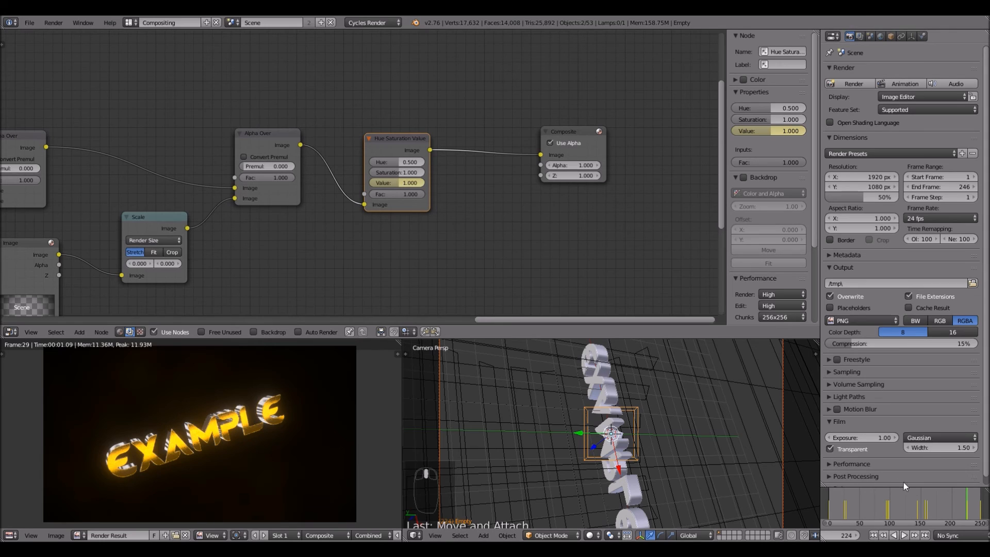
{"action": "left_click", "coordinate": [129, 23]}
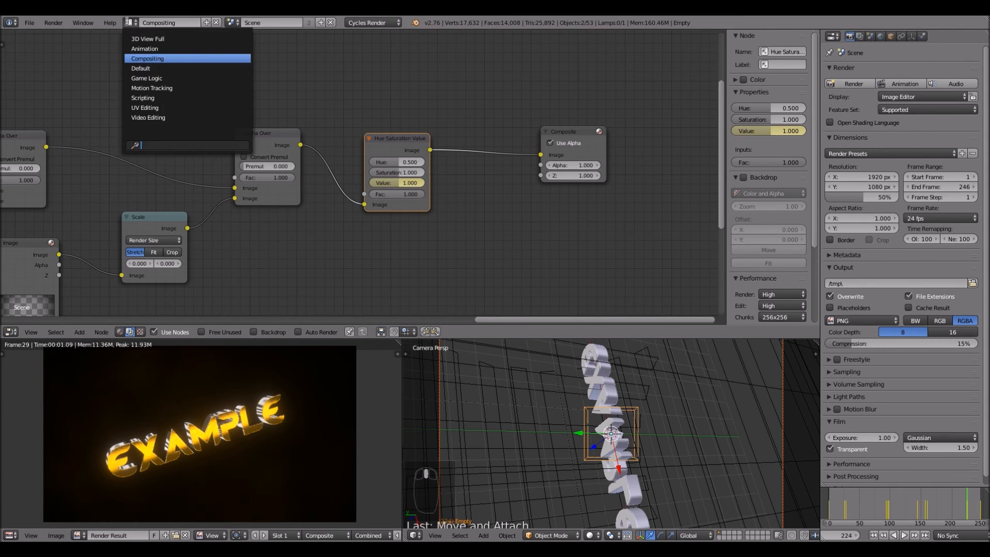
{"action": "left_click", "coordinate": [150, 65]}
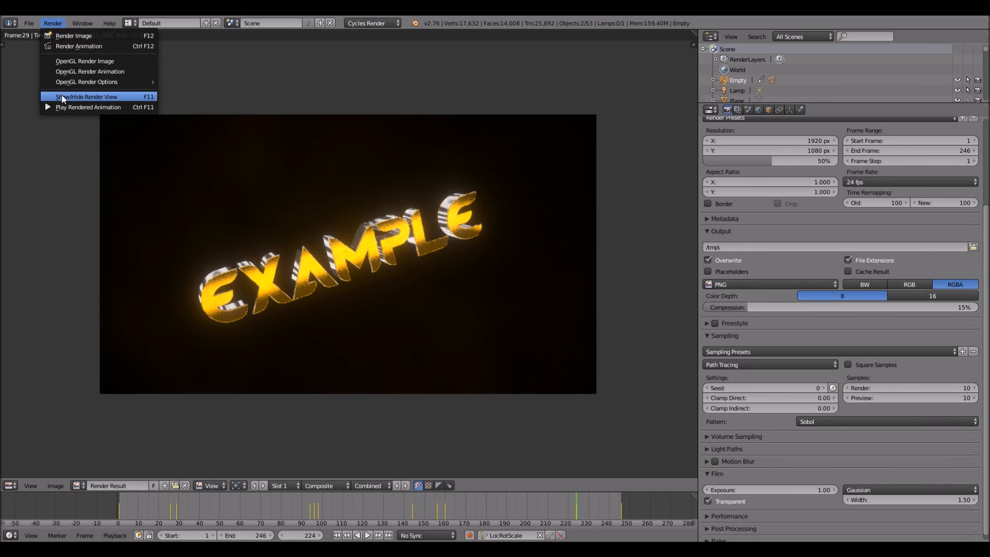
{"action": "left_click", "coordinate": [63, 97]}
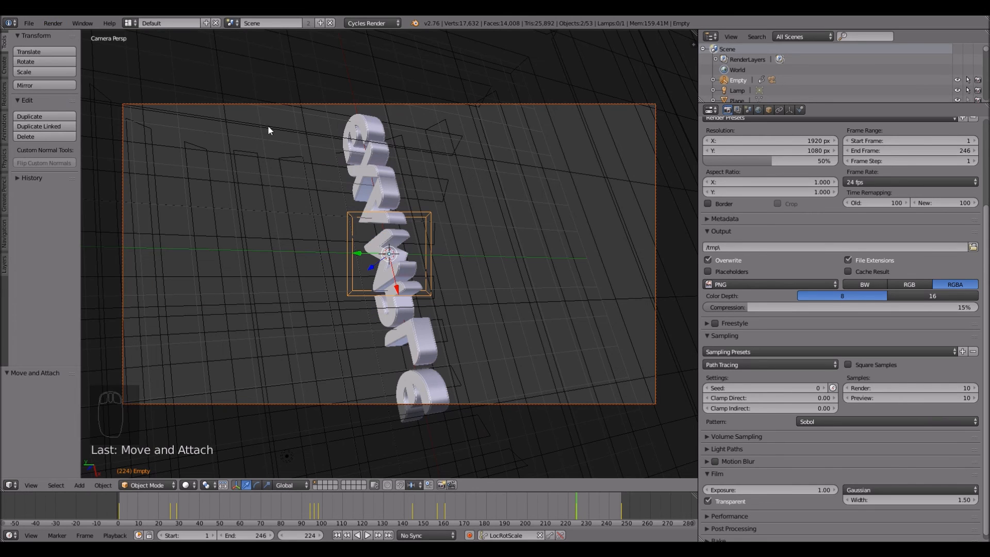
Step: Select the EXAMPLE text object and preview it at frame 29 with Rendered viewport shading
{"action": "right_click", "coordinate": [378, 189]}
{"action": "middle_click_drag", "start_coordinate": [379, 188], "coordinate": [373, 159]}
{"action": "key", "text": "KP_0"}
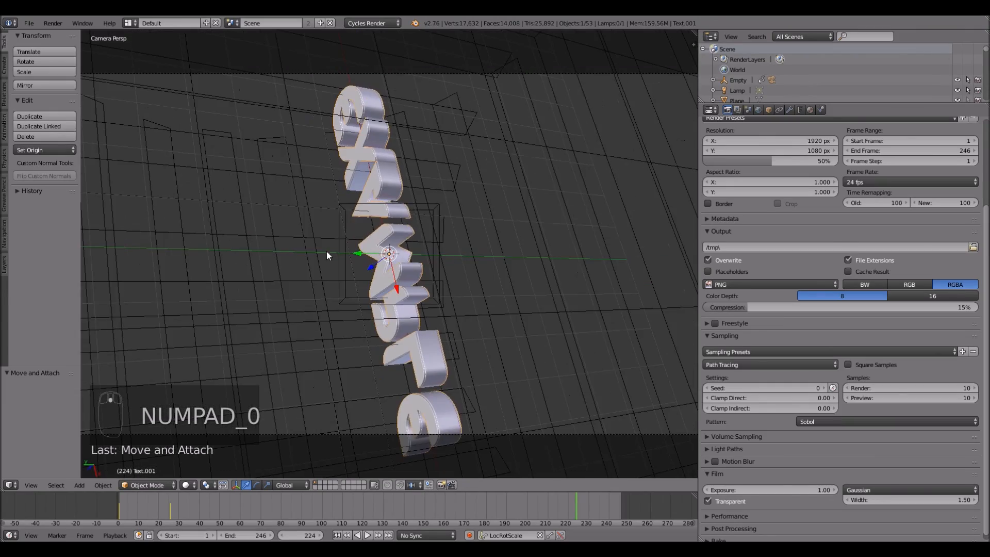
{"action": "middle_click_drag", "start_coordinate": [324, 255], "coordinate": [358, 246]}
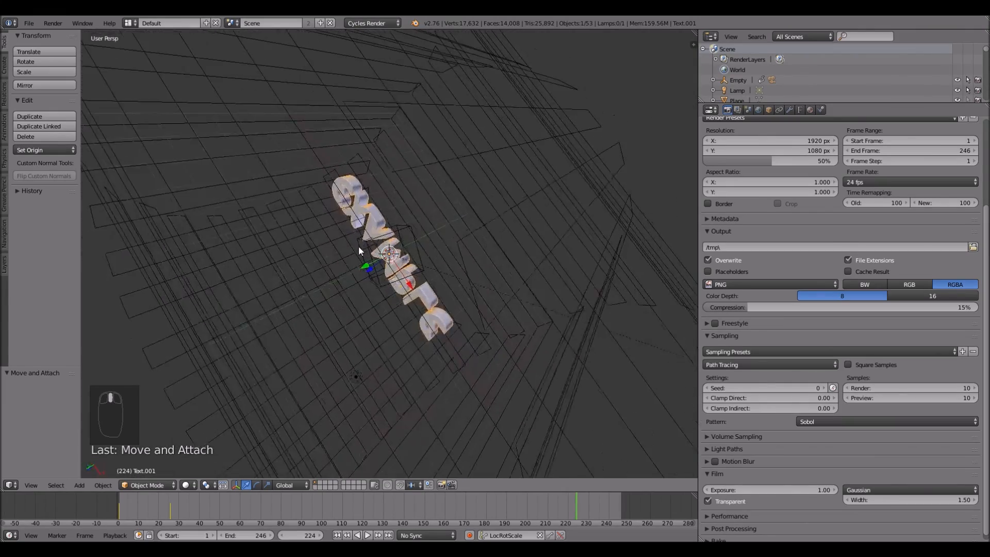
{"action": "key", "text": "KP_0"}
{"action": "mouse_move", "coordinate": [171, 500]}
{"action": "left_mouse_down"}
{"action": "mouse_move", "coordinate": [153, 503]}
{"action": "mouse_move", "coordinate": [178, 509]}
{"action": "left_mouse_up"}
{"action": "mouse_move", "coordinate": [305, 324]}
{"action": "middle_mouse_down"}
{"action": "mouse_move", "coordinate": [351, 286]}
{"action": "mouse_move", "coordinate": [341, 304]}
{"action": "middle_mouse_up"}
{"action": "left_click", "coordinate": [192, 485]}
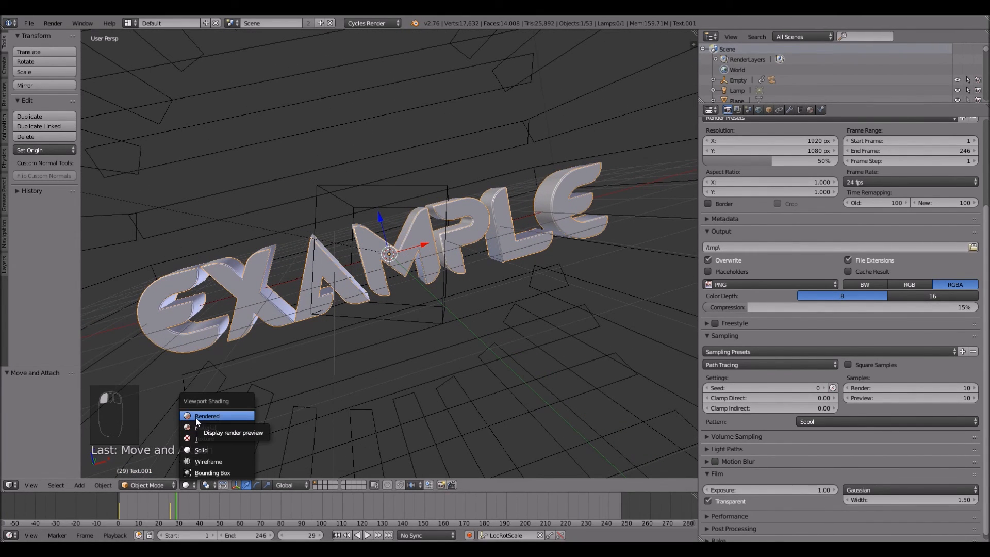
{"action": "left_click", "coordinate": [187, 485]}
{"action": "left_click", "coordinate": [186, 484]}
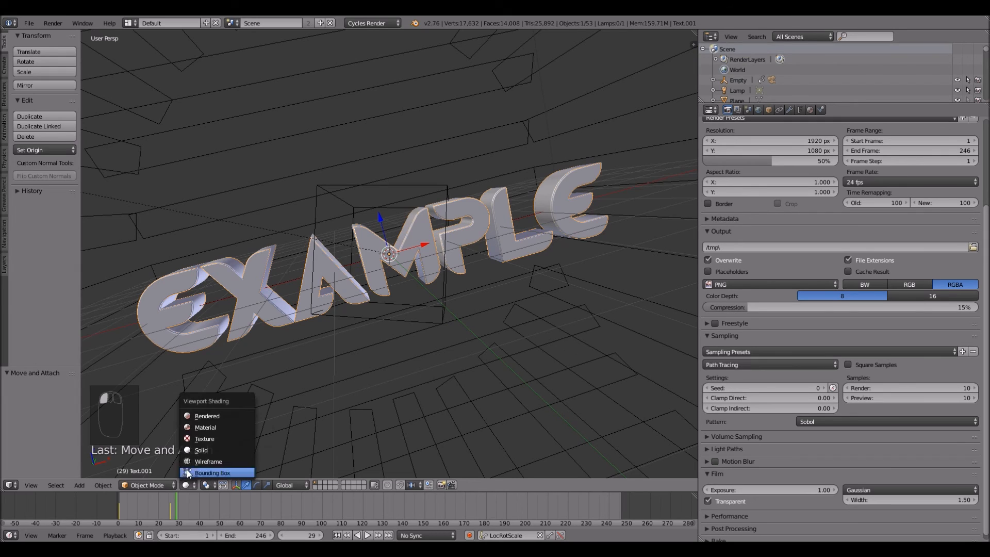
{"action": "left_click", "coordinate": [199, 416]}
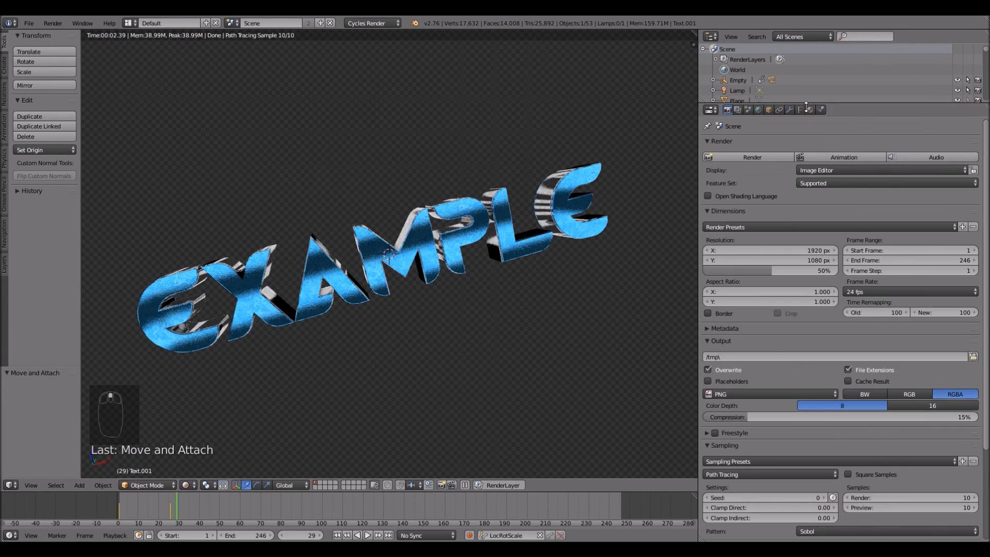
Step: Add an Edge Split modifier to both overlapping EXAMPLE text objects
{"action": "left_click", "coordinate": [800, 109]}
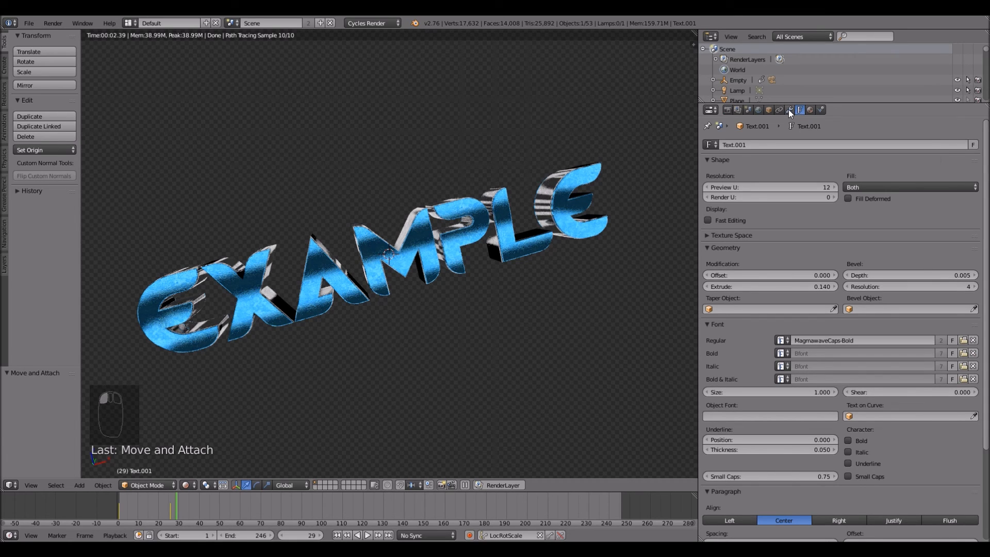
{"action": "left_click", "coordinate": [790, 110]}
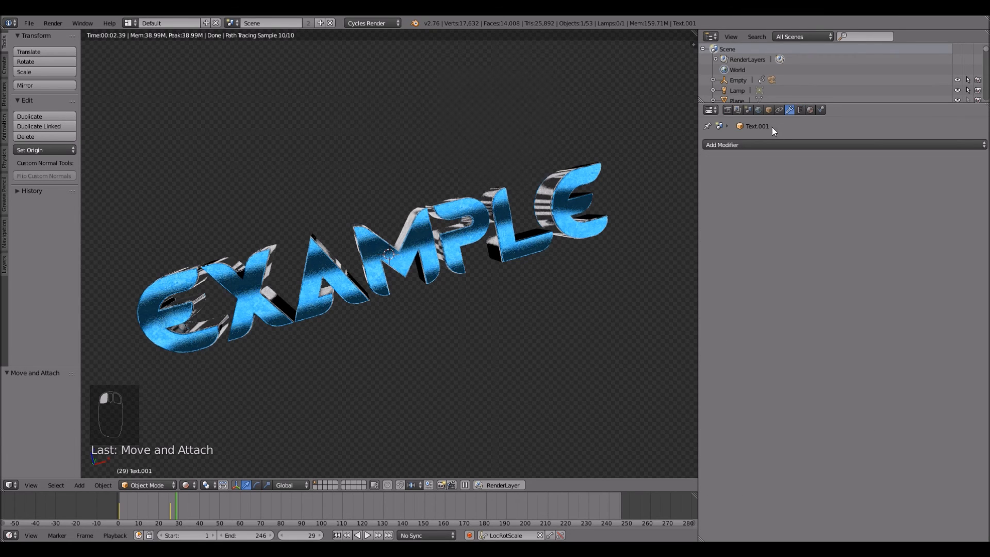
{"action": "left_click", "coordinate": [768, 145]}
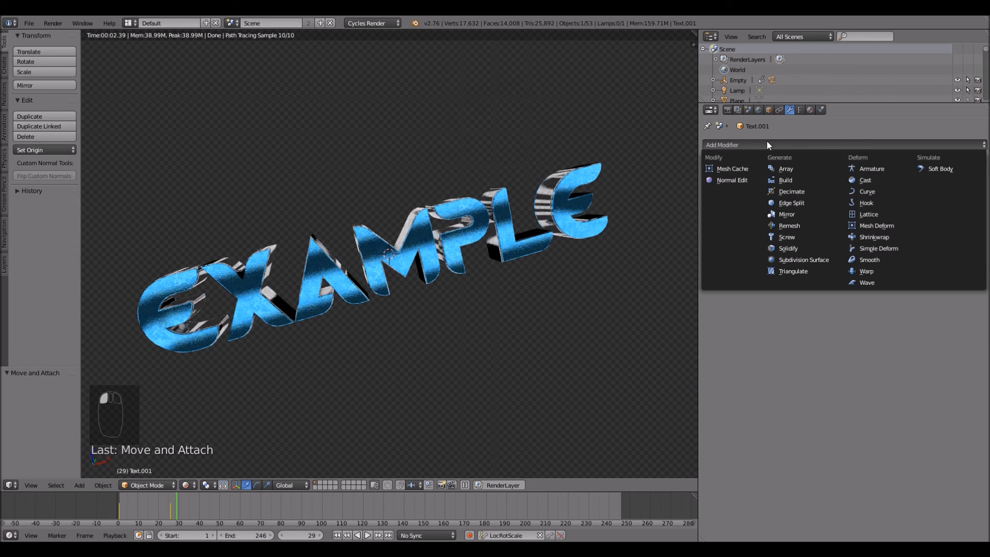
{"action": "left_click", "coordinate": [791, 202]}
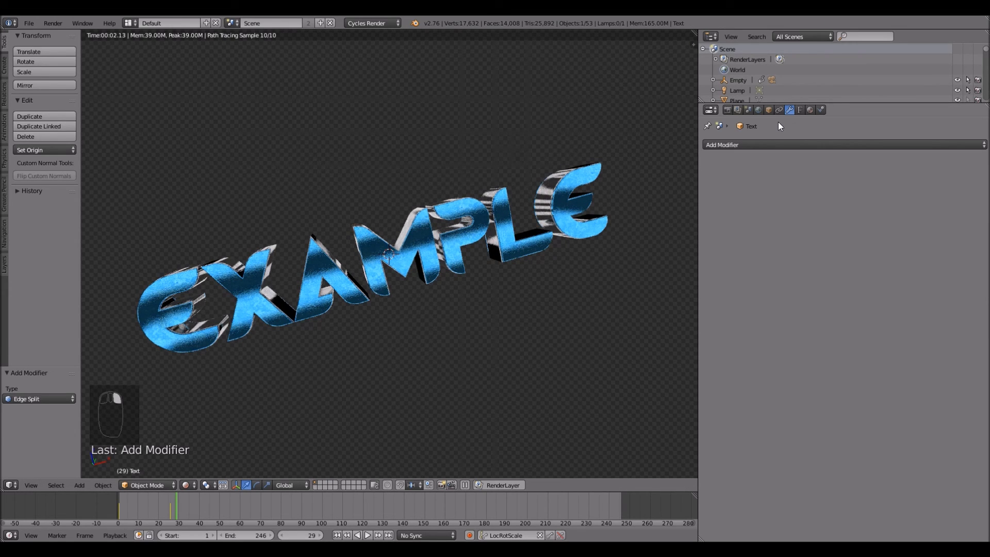
{"action": "left_click", "coordinate": [799, 110]}
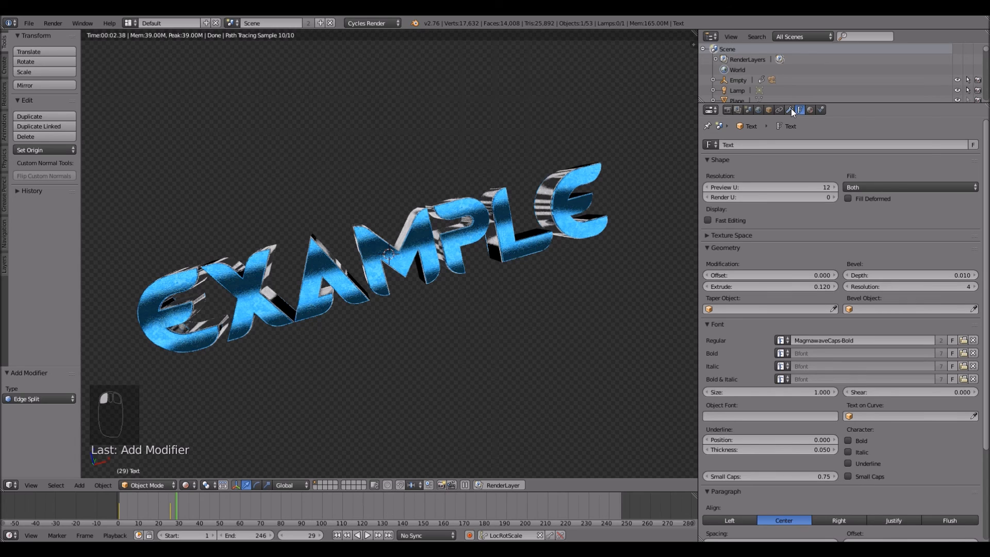
{"action": "mouse_move", "coordinate": [833, 107]}
{"action": "left_mouse_down"}
{"action": "mouse_move", "coordinate": [829, 171]}
{"action": "mouse_move", "coordinate": [824, 109]}
{"action": "left_mouse_up"}
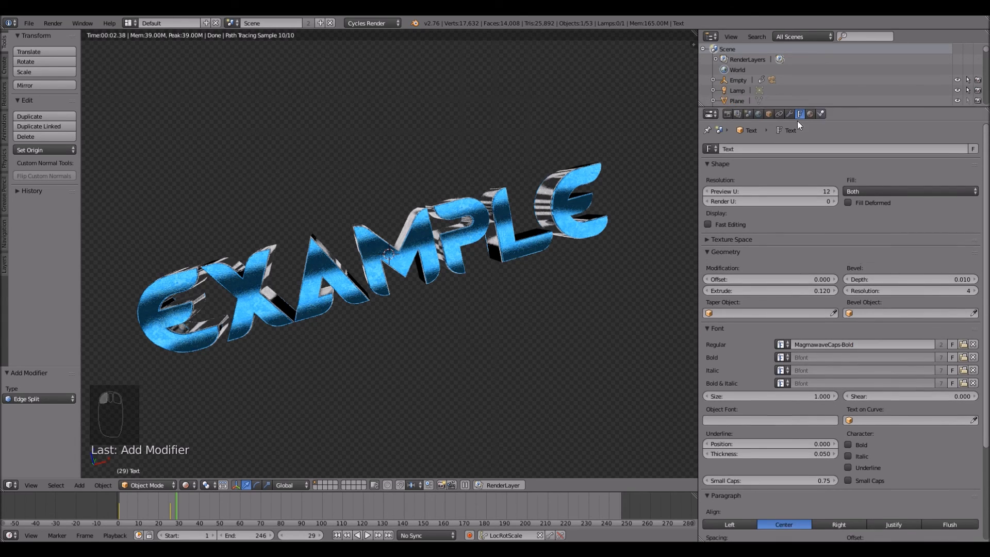
{"action": "scroll", "coordinate": [535, 222], "scroll_direction": "up", "scroll_amount": 2}
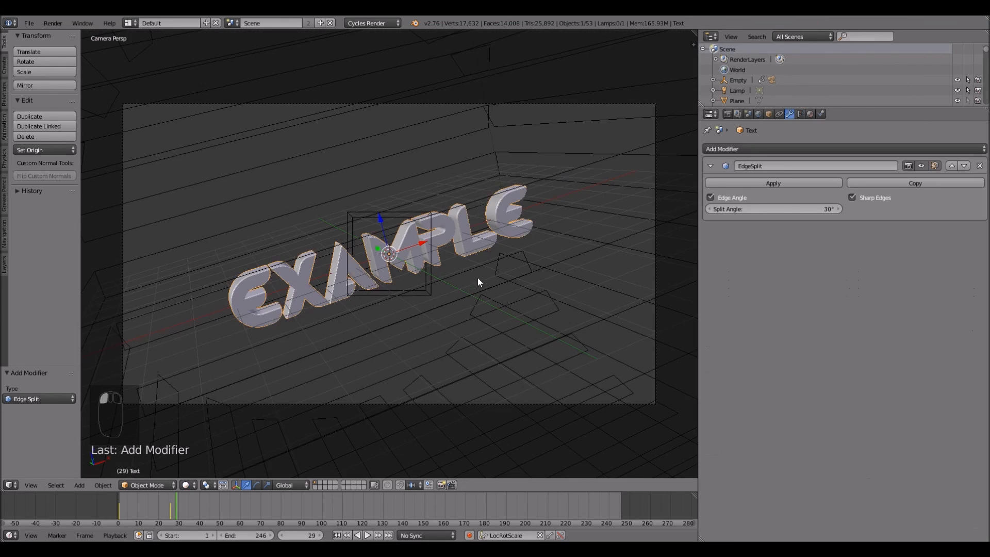
Step: Save the project to the Desktop as TUTORIALFINISH.blend
{"action": "left_click", "coordinate": [728, 115]}
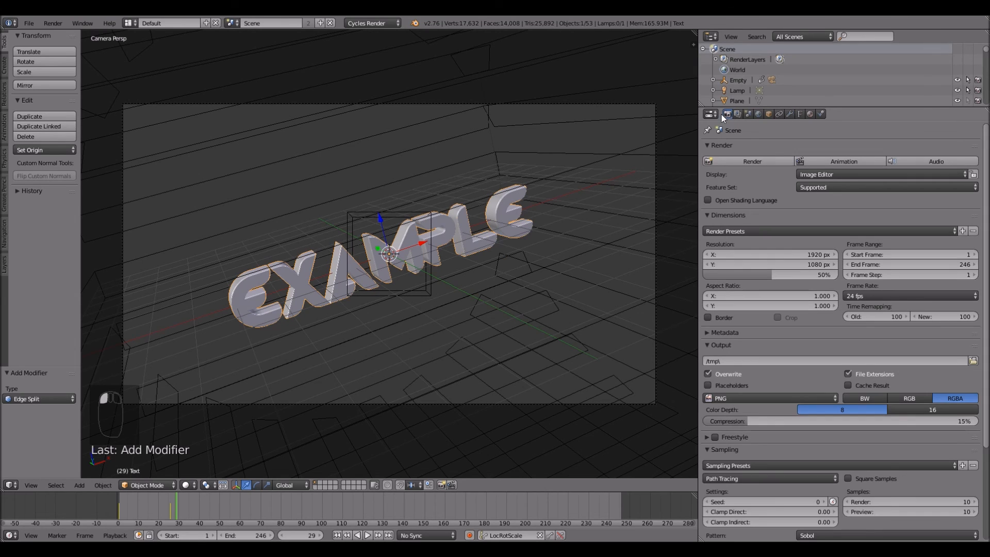
{"action": "left_click", "coordinate": [30, 23]}
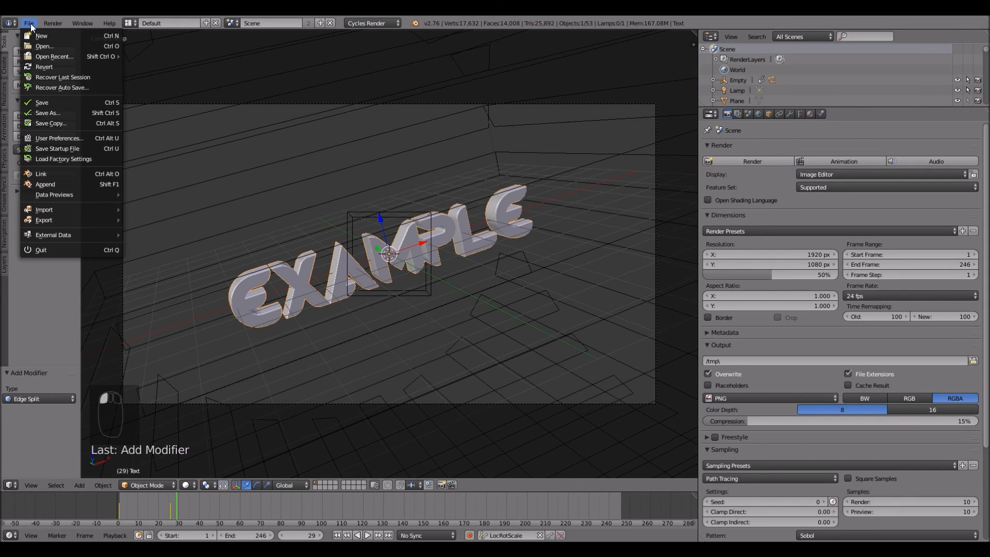
{"action": "left_click", "coordinate": [45, 103]}
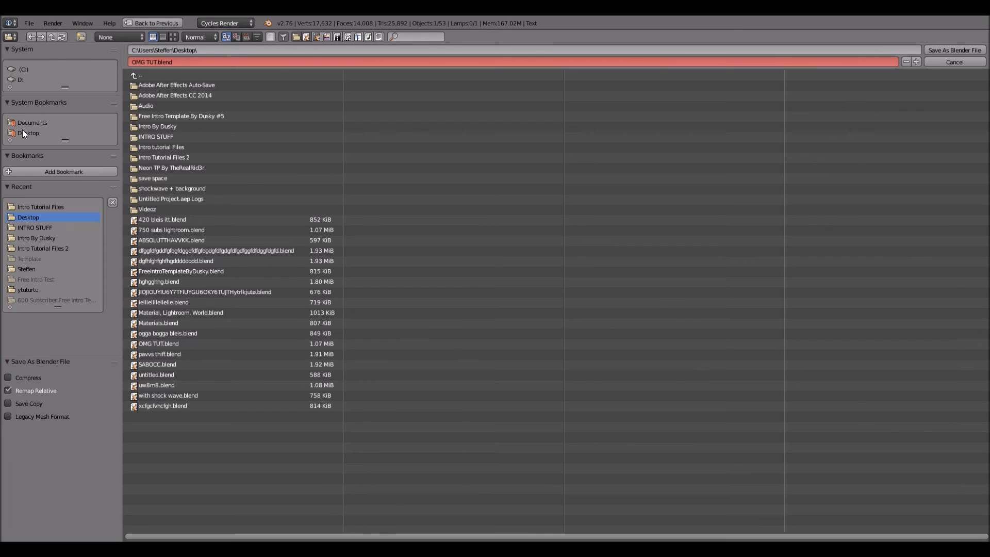
{"action": "left_click", "coordinate": [209, 61]}
{"action": "type", "text": "TU"}
{"action": "key", "text": "Return"}
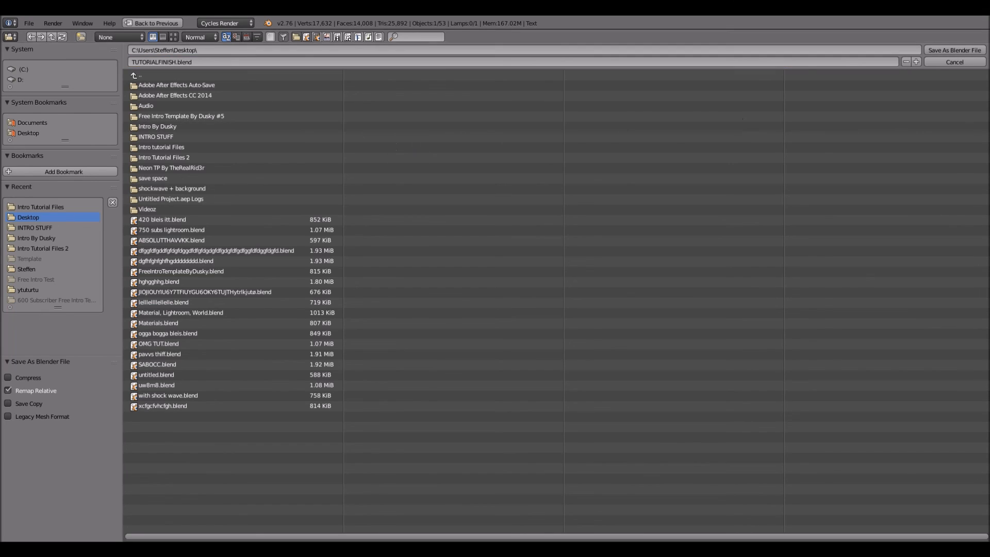
{"action": "left_click", "coordinate": [962, 49]}
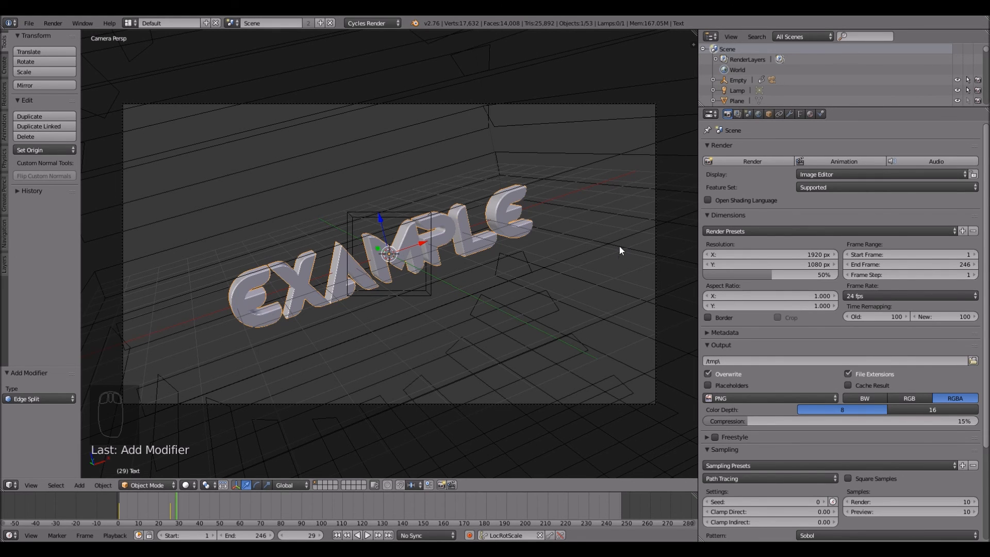
{"action": "scroll", "coordinate": [756, 206], "scroll_direction": "down", "scroll_amount": 4}
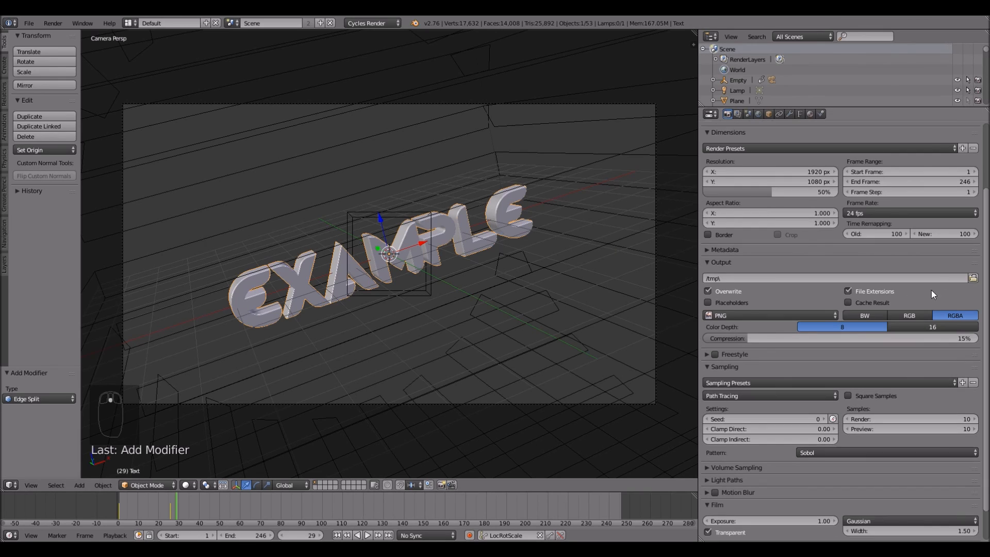
{"action": "left_click", "coordinate": [973, 279]}
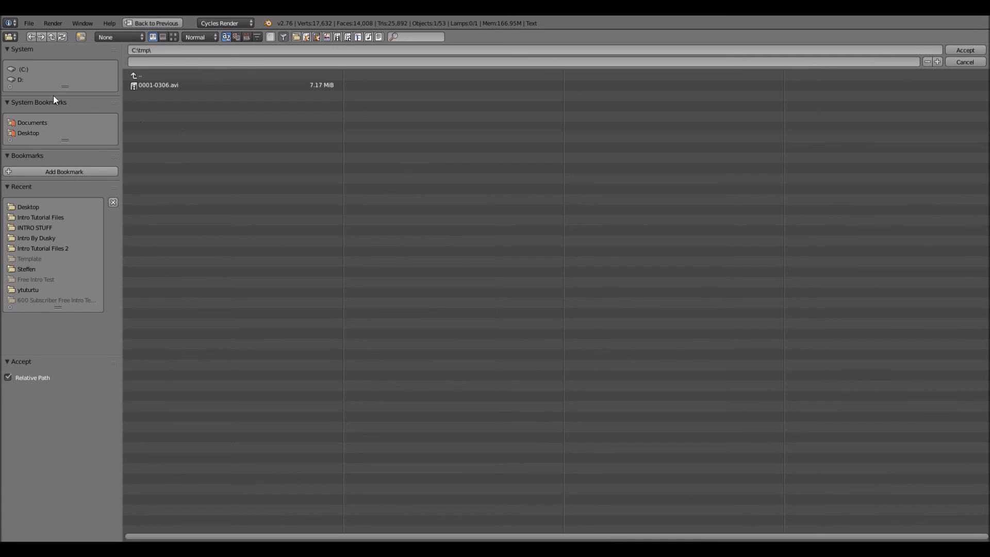
{"action": "left_click", "coordinate": [143, 76]}
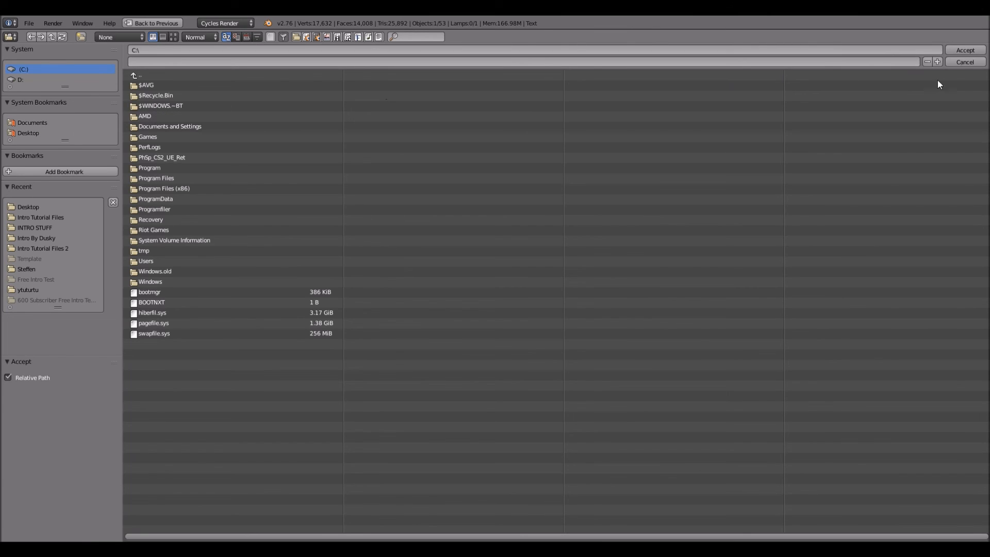
{"action": "key", "text": "Escape"}
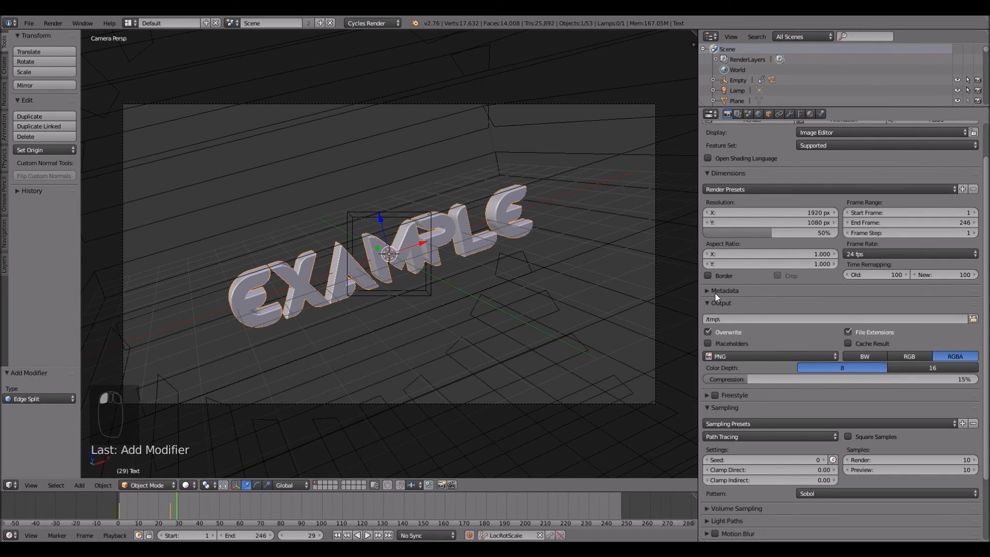
Step: Set the render output path to the Videoz folder on the Desktop with the file name TUTORIAL FINISHED
{"action": "left_click", "coordinate": [974, 320]}
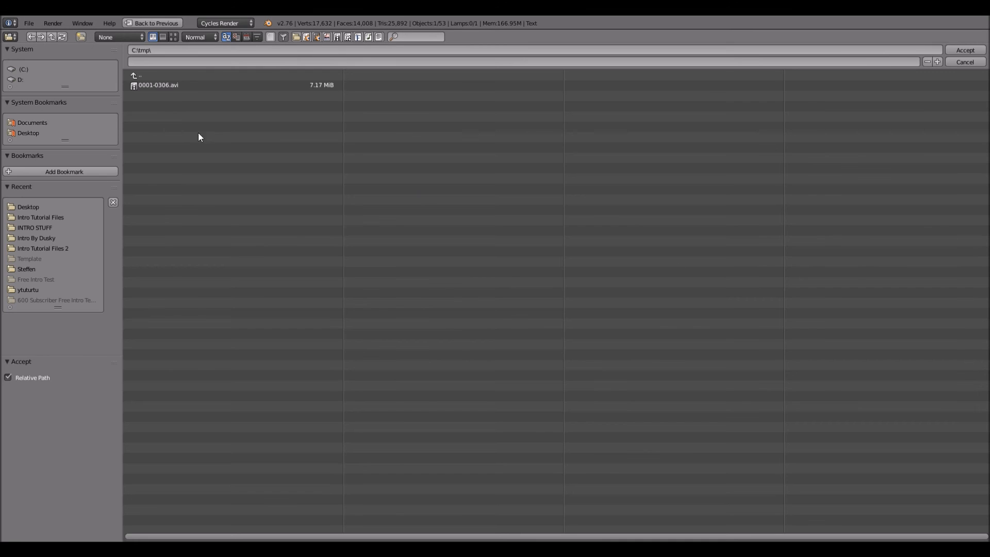
{"action": "left_click", "coordinate": [36, 133]}
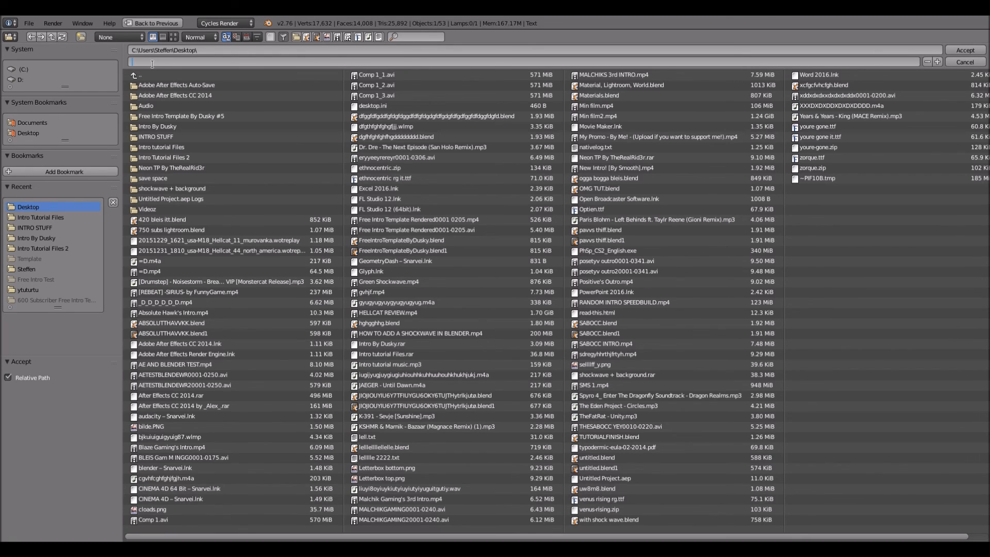
{"action": "left_click", "coordinate": [152, 209]}
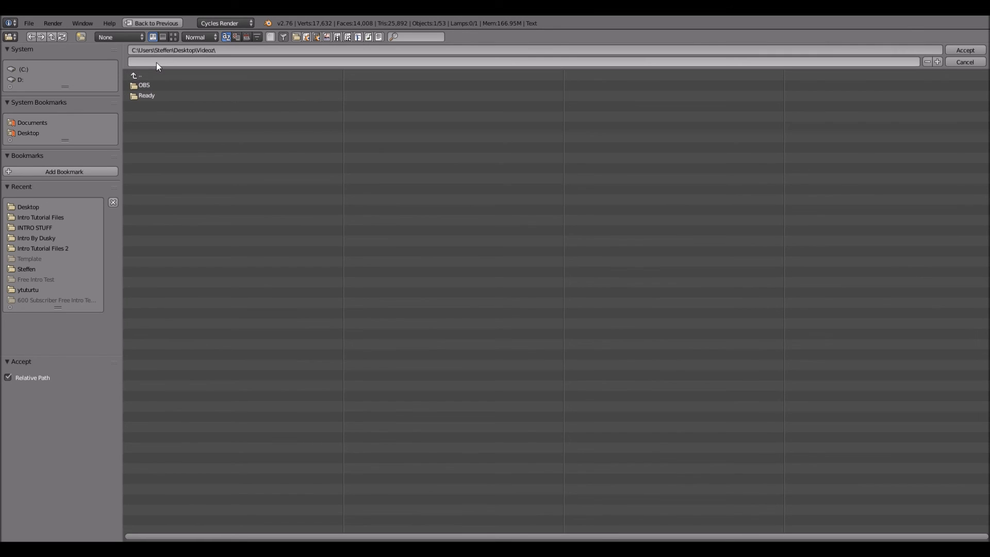
{"action": "left_click", "coordinate": [226, 50]}
{"action": "left_click", "coordinate": [195, 65]}
{"action": "left_click", "coordinate": [195, 63]}
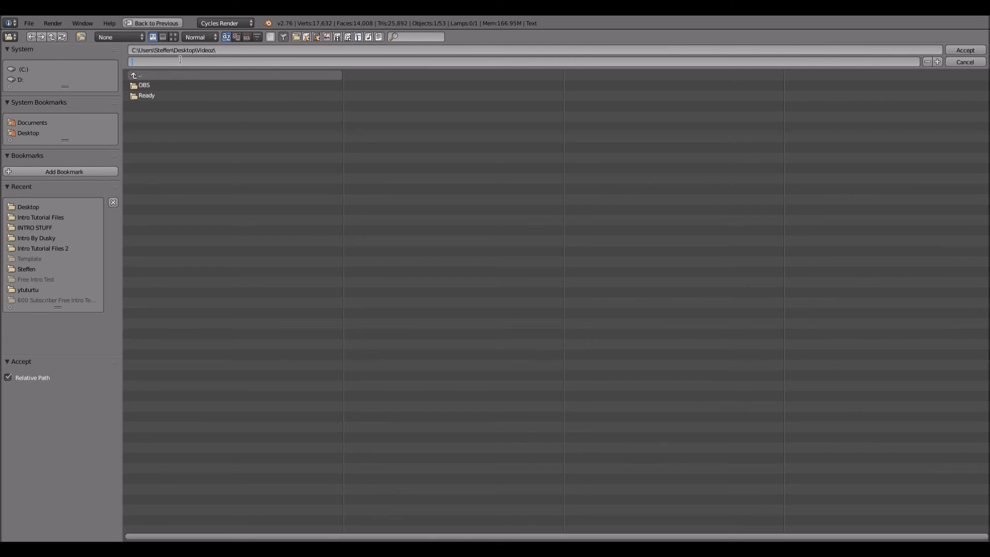
{"action": "type", "text": "TUTORI"}
{"action": "type", "text": "IAL"}
{"action": "type", "text": " FIN"}
{"action": "type", "text": "ISHED"}
{"action": "key", "text": "Return"}
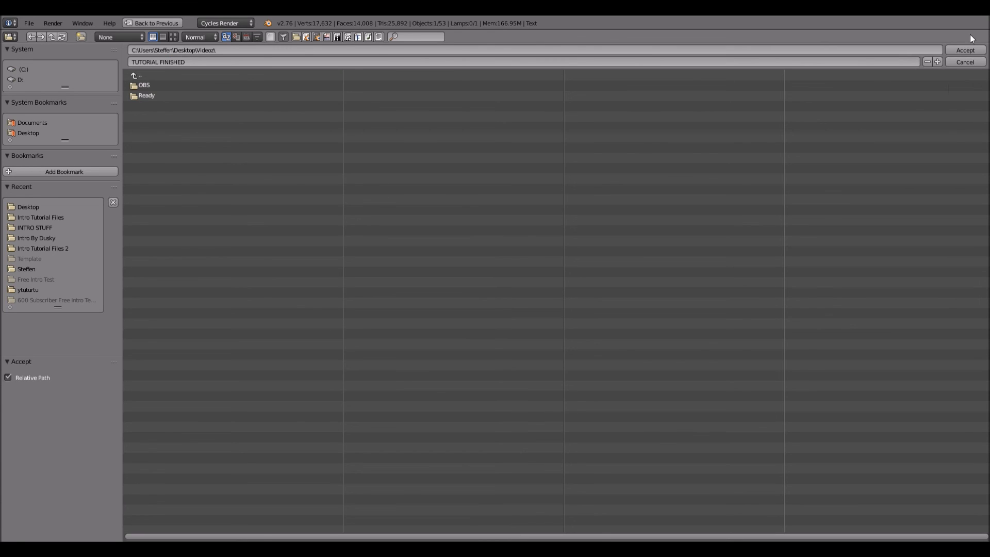
{"action": "left_click", "coordinate": [965, 50]}
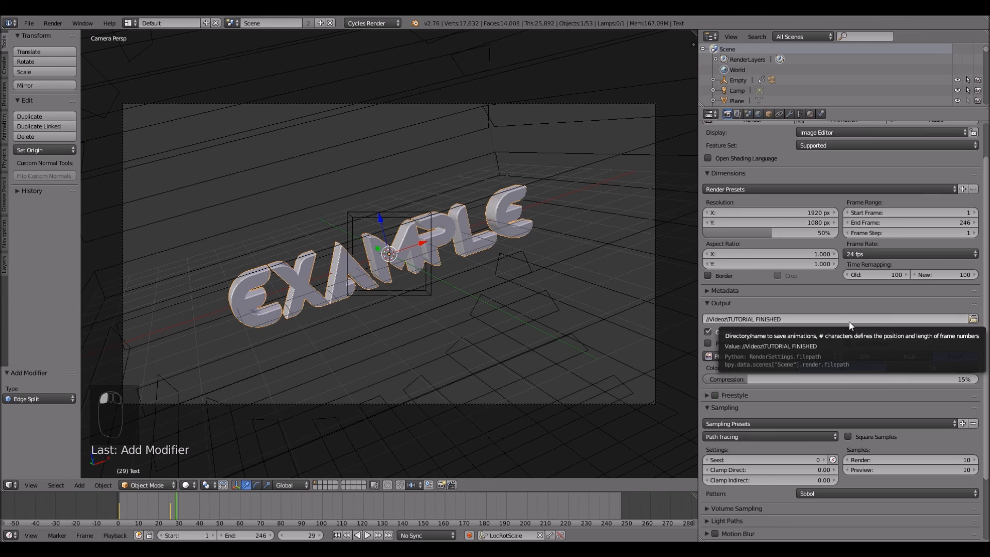
Step: Set the output file format to Xvid
{"action": "scroll", "coordinate": [816, 296], "scroll_direction": "down", "scroll_amount": 2}
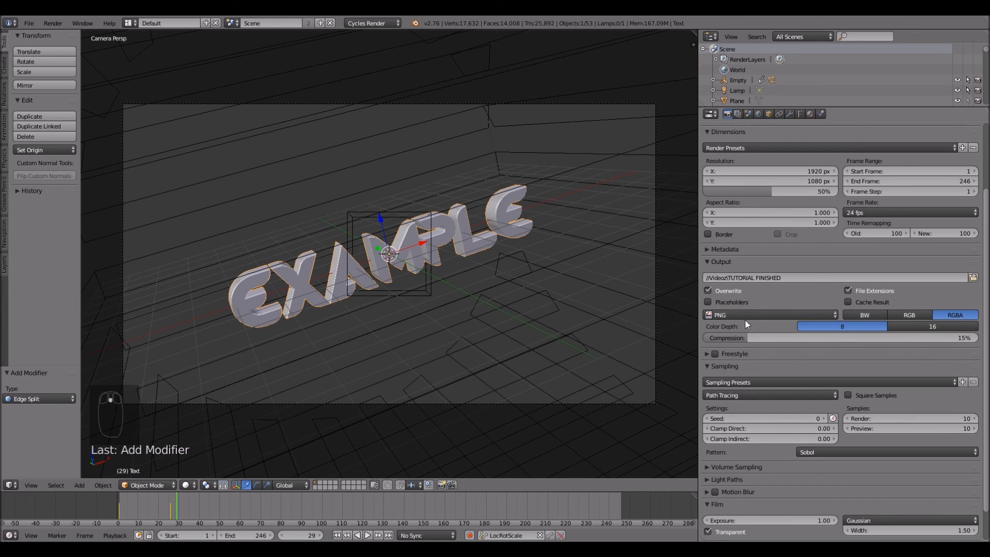
{"action": "left_click", "coordinate": [794, 314]}
{"action": "left_click", "coordinate": [797, 305]}
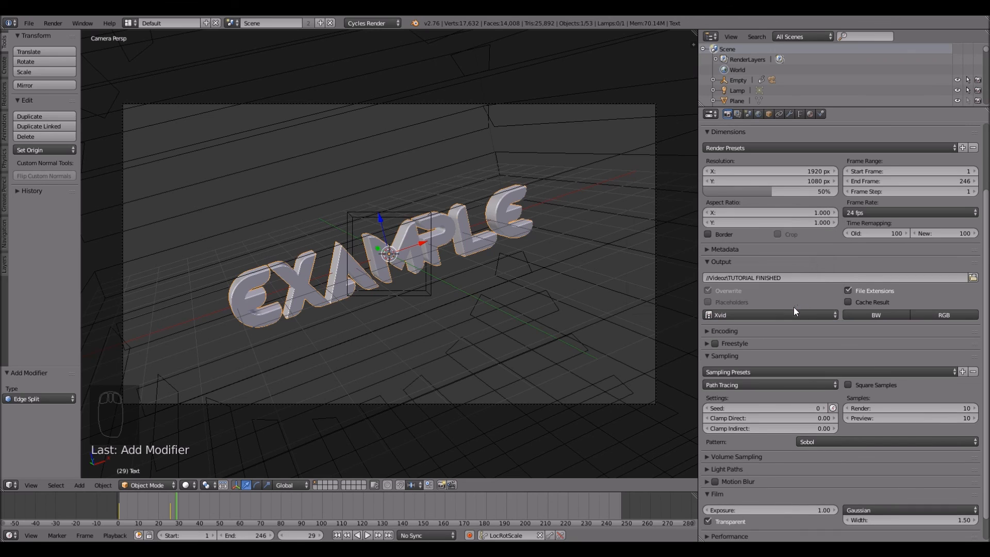
Step: Expand the encoding settings and choose H.264 as the format and MP3 as the audio codec
{"action": "left_click", "coordinate": [708, 331]}
{"action": "scroll", "coordinate": [733, 325], "scroll_direction": "down", "scroll_amount": 4}
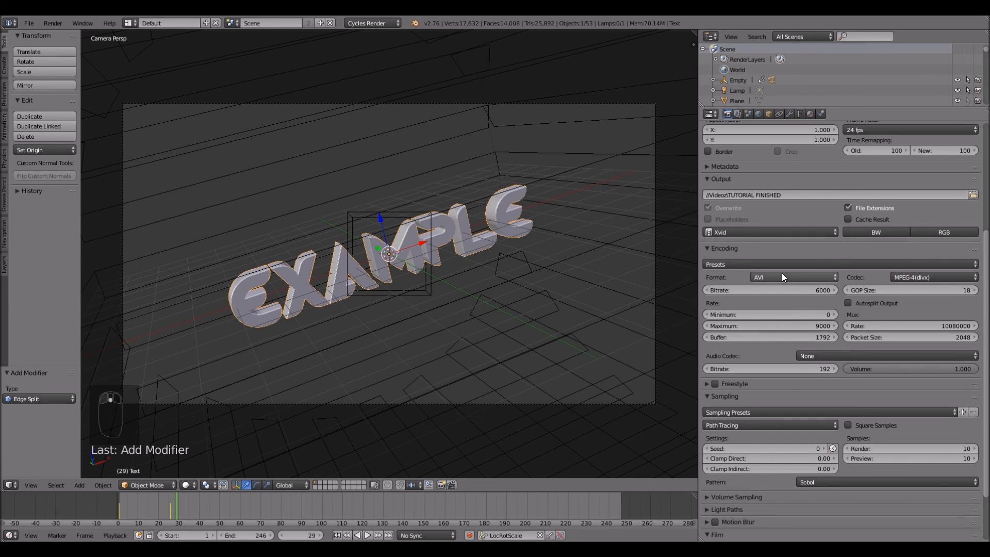
{"action": "left_click", "coordinate": [782, 276]}
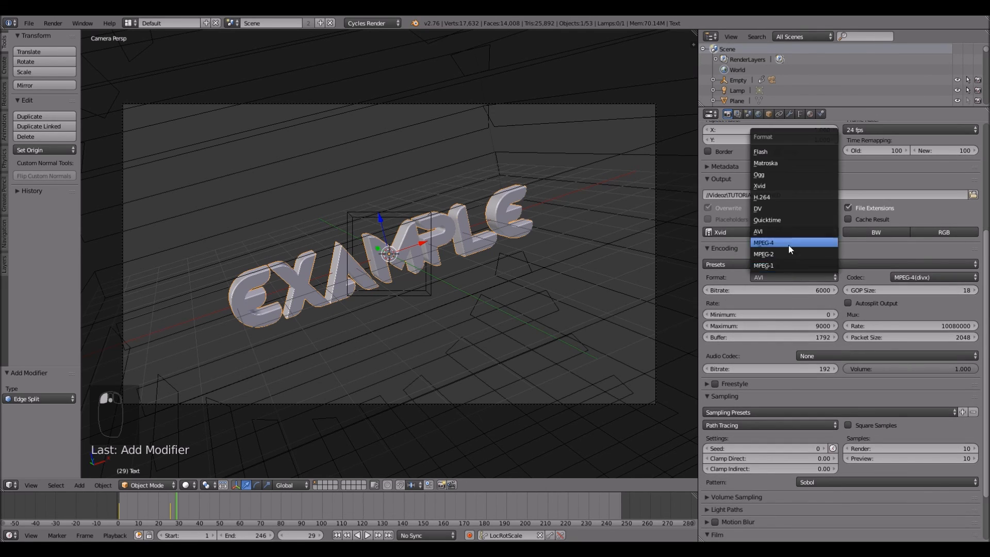
{"action": "left_click", "coordinate": [781, 196]}
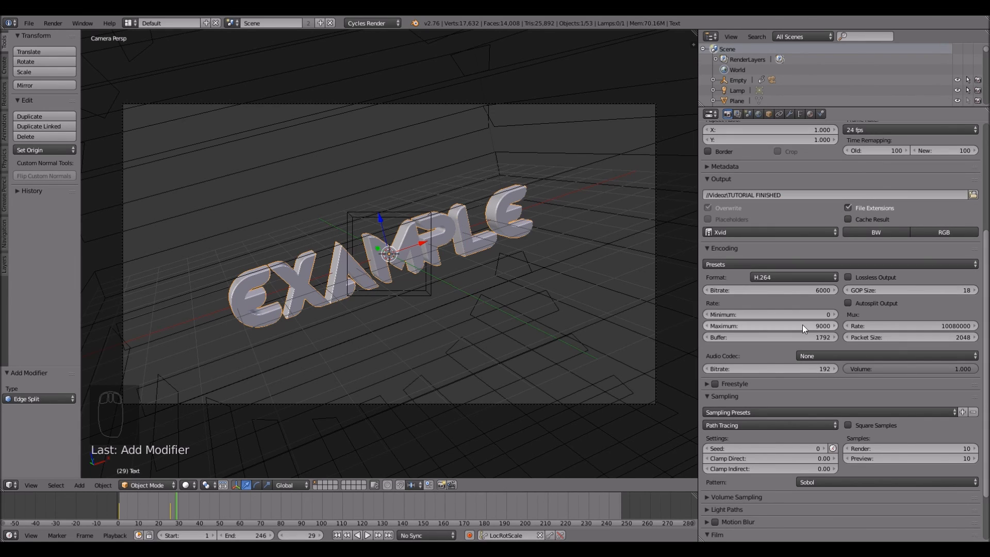
{"action": "left_click", "coordinate": [828, 354]}
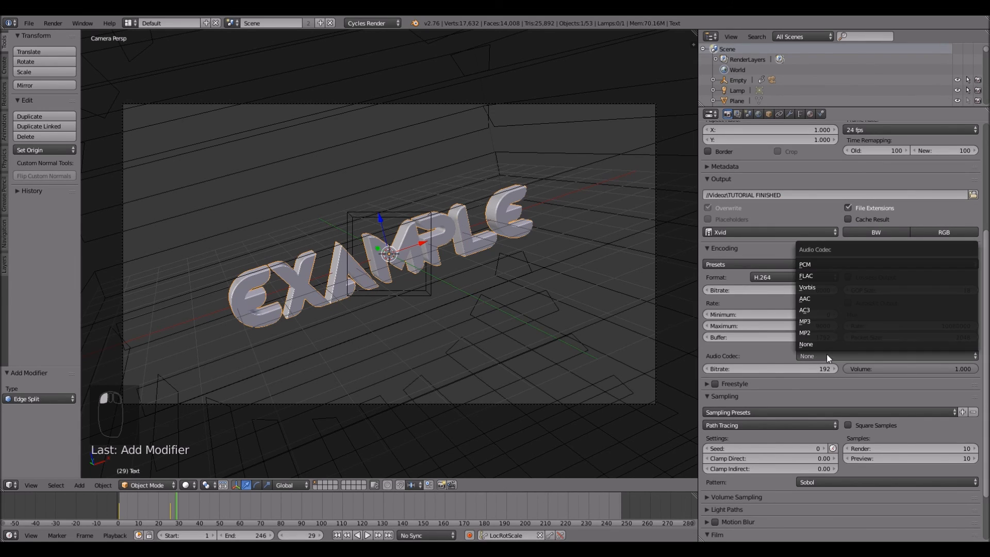
{"action": "left_click", "coordinate": [818, 322]}
Step: Set the render samples to 50 and check the remaining render settings
{"action": "scroll", "coordinate": [841, 361], "scroll_direction": "down", "scroll_amount": 3}
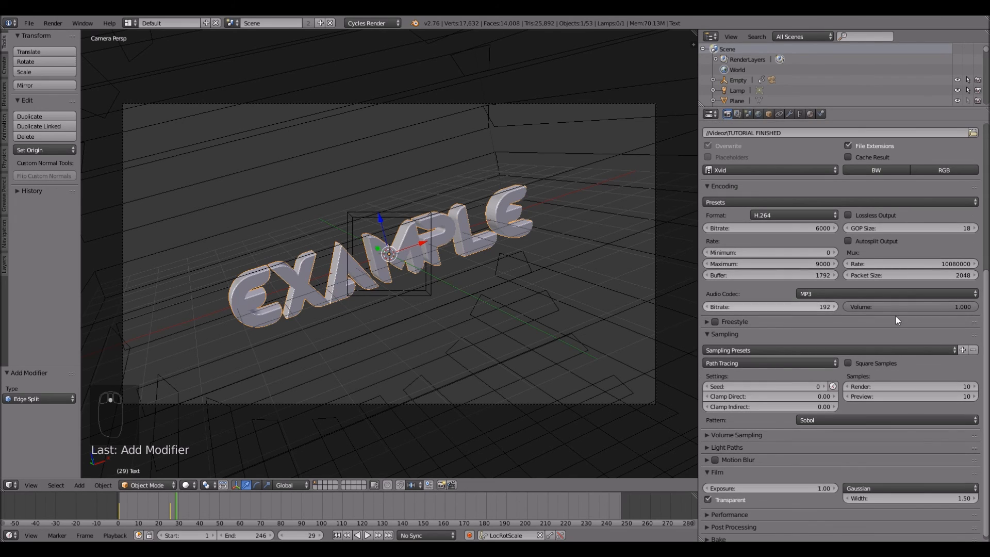
{"action": "left_click", "coordinate": [886, 386]}
{"action": "type", "text": "50"}
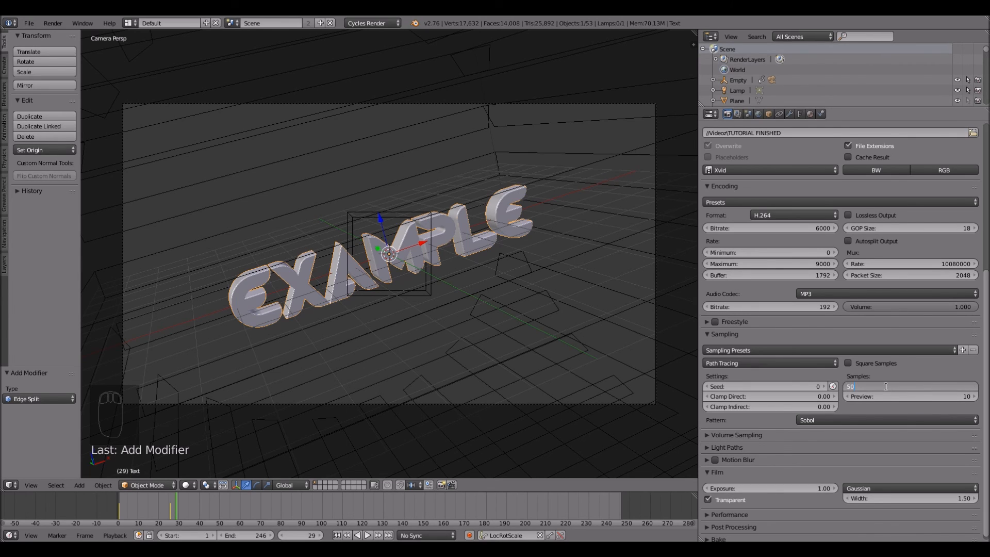
{"action": "key", "text": "Return"}
{"action": "scroll", "coordinate": [887, 386], "scroll_direction": "down", "scroll_amount": 1}
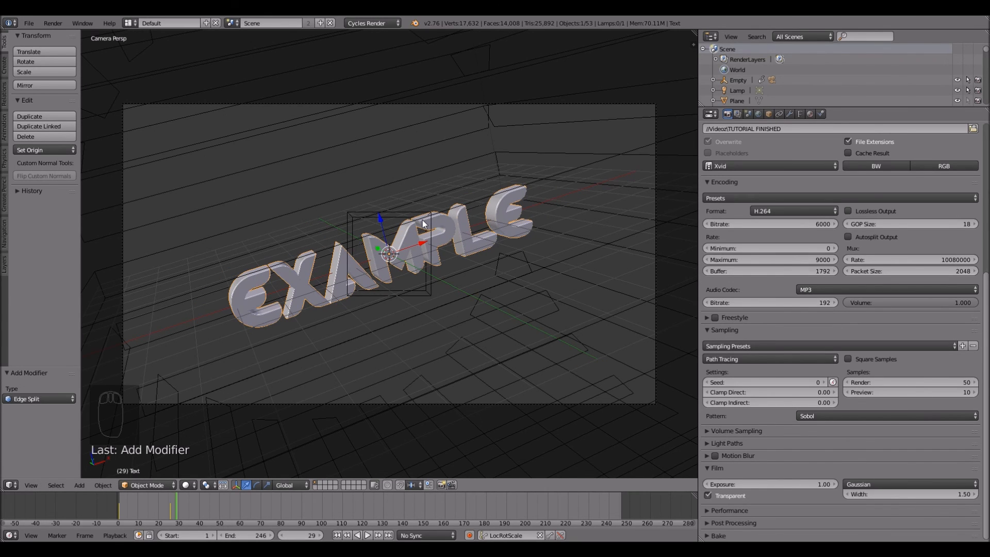
{"action": "scroll", "coordinate": [802, 225], "scroll_direction": "up", "scroll_amount": 10}
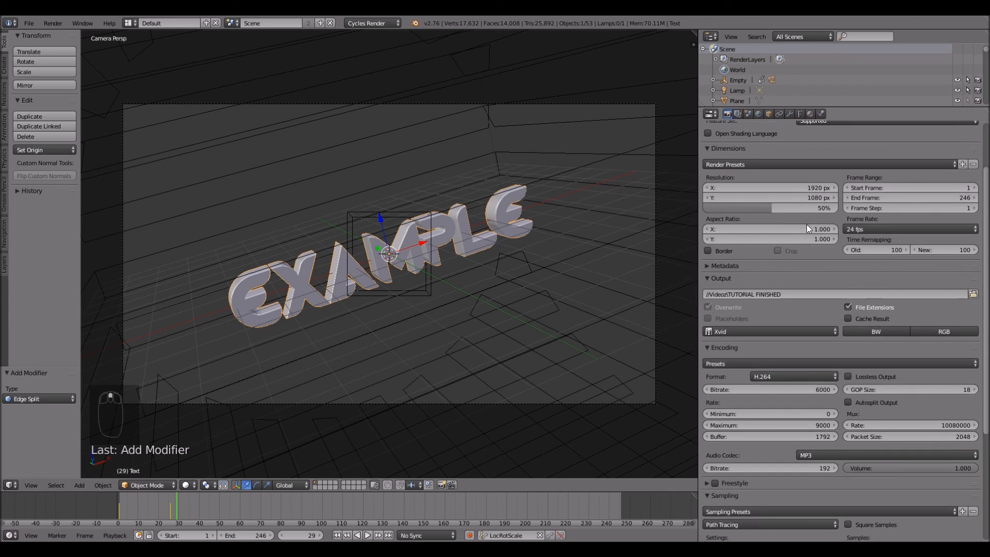
{"action": "scroll", "coordinate": [795, 231], "scroll_direction": "down", "scroll_amount": 10}
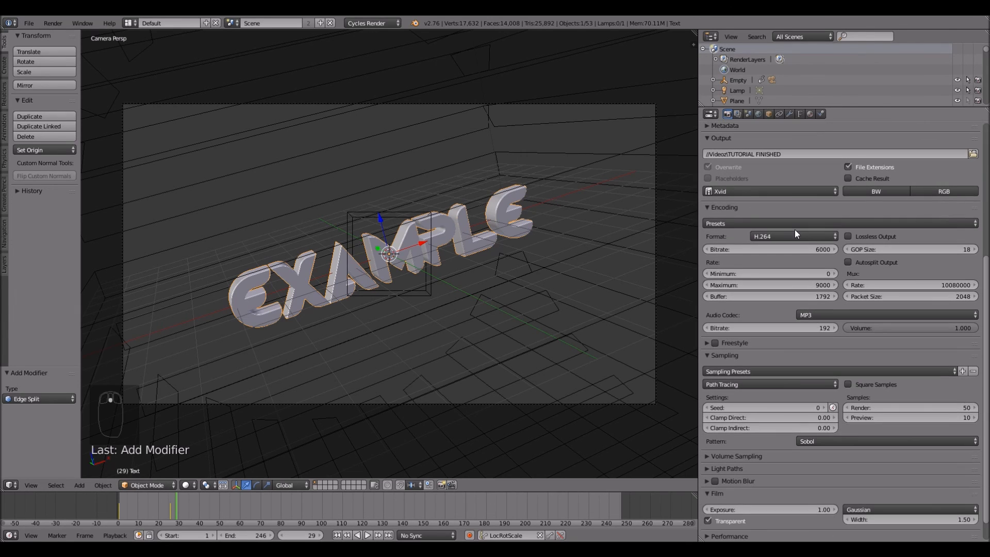
Step: Save the project and start rendering the animation
{"action": "left_click", "coordinate": [31, 22]}
{"action": "left_click", "coordinate": [35, 101]}
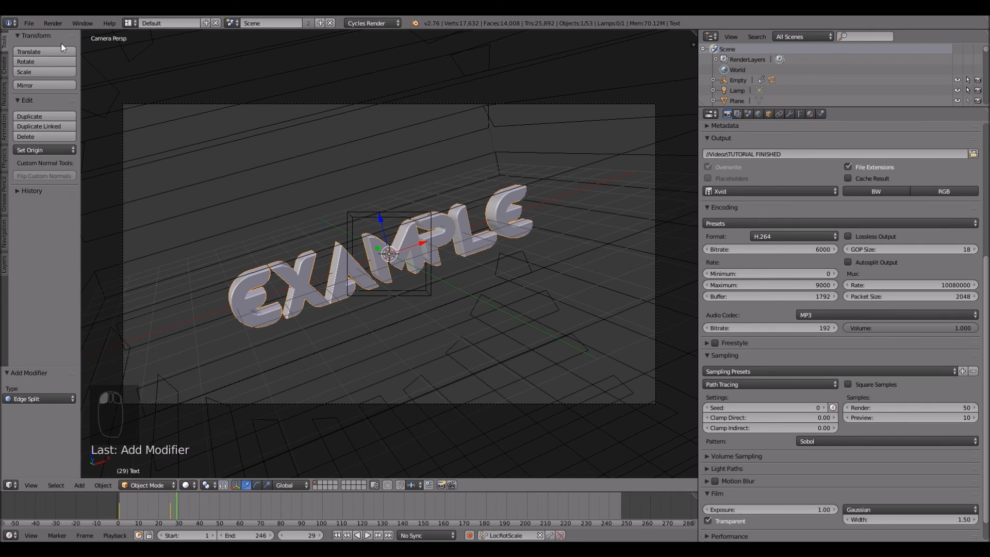
{"action": "left_click", "coordinate": [48, 23]}
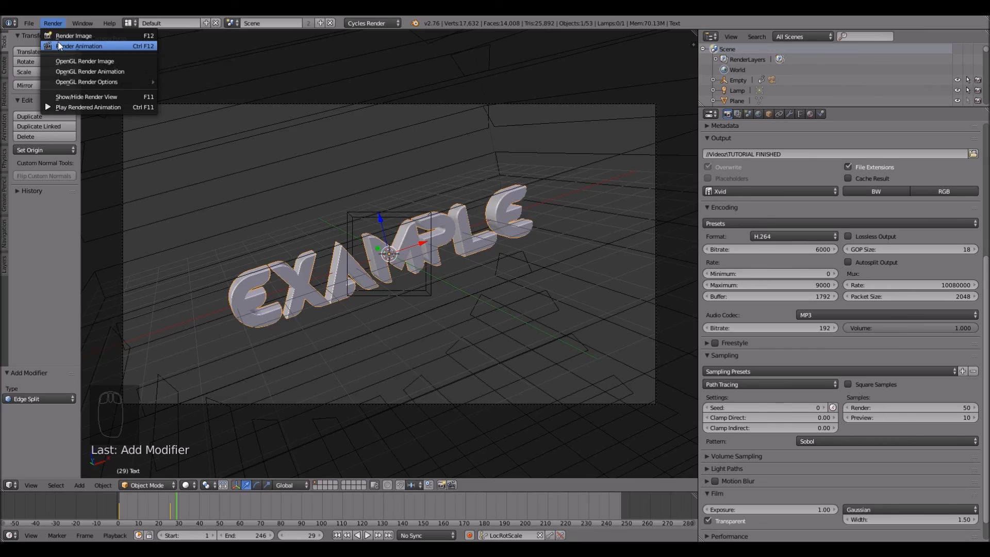
{"action": "left_click", "coordinate": [77, 46]}
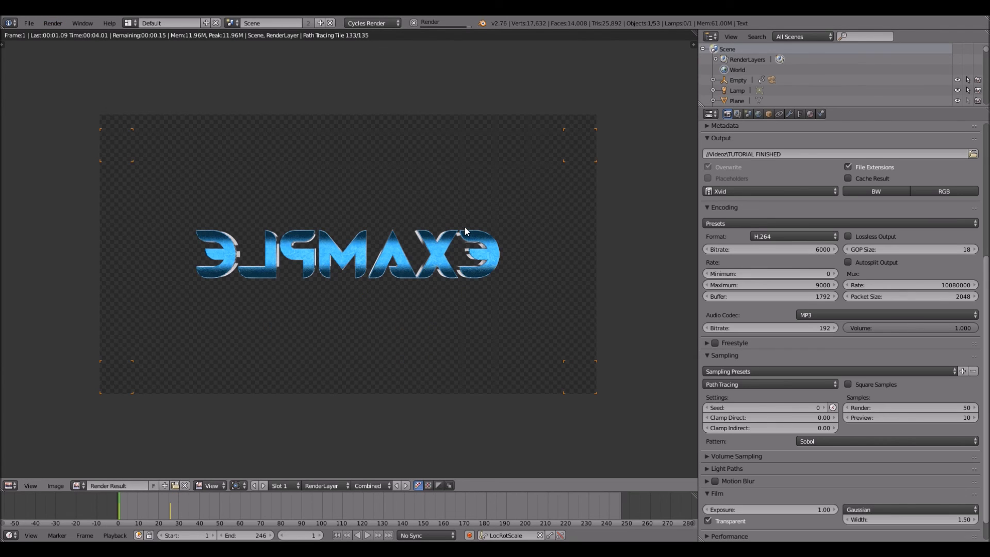